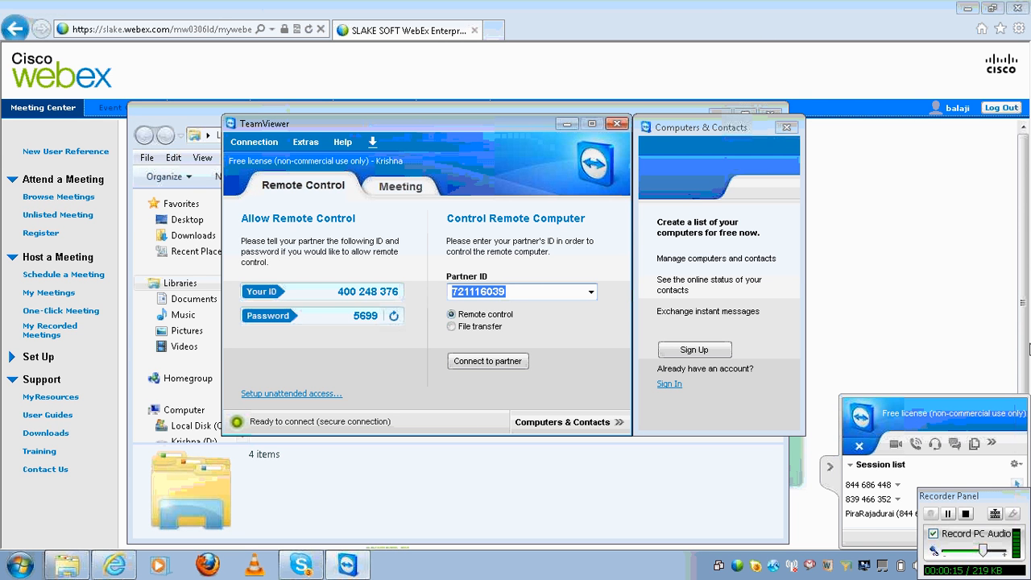
Show the desktop and collapse the TeamViewer session panel
key("super+d")
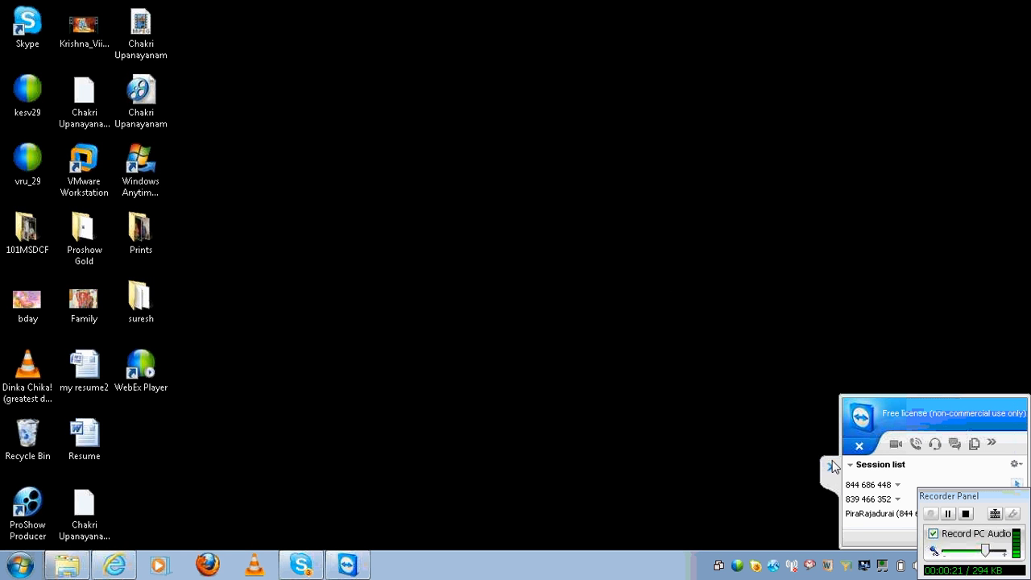
left_click(831, 467)
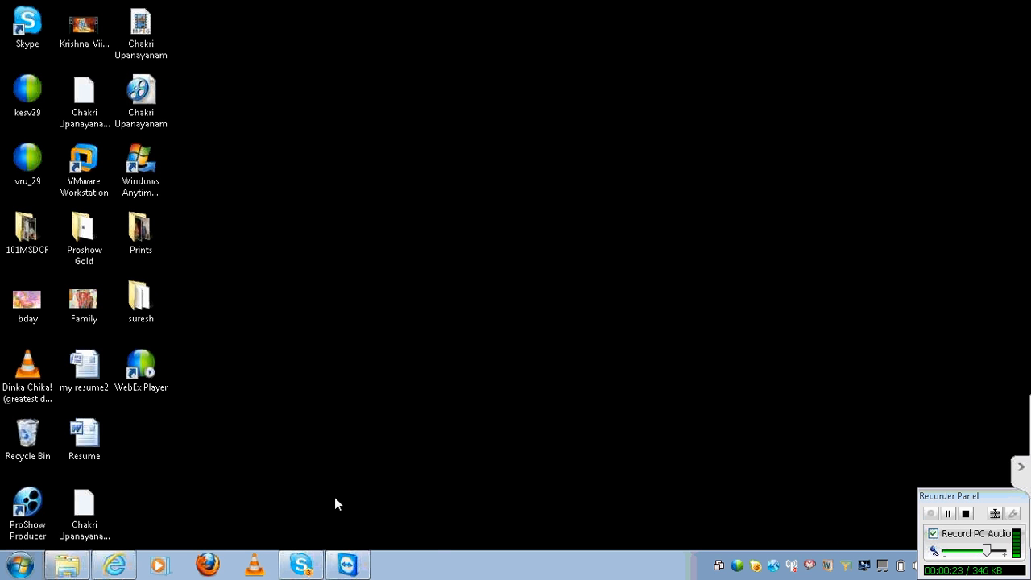
Launch a blank Notepad and start the Remote Desktop connection to 202.65.155.171
left_click(19, 564)
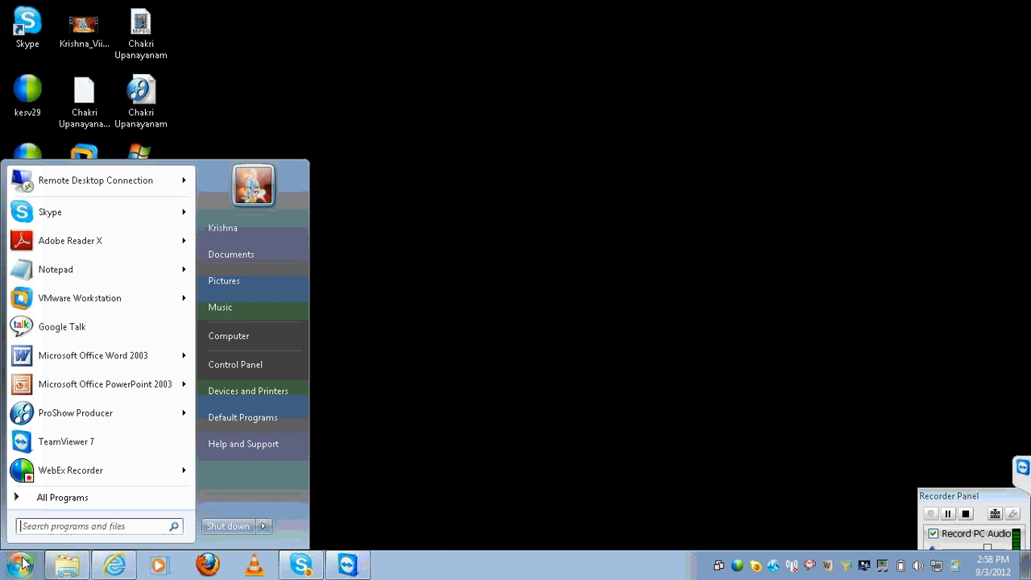
left_click(92, 274)
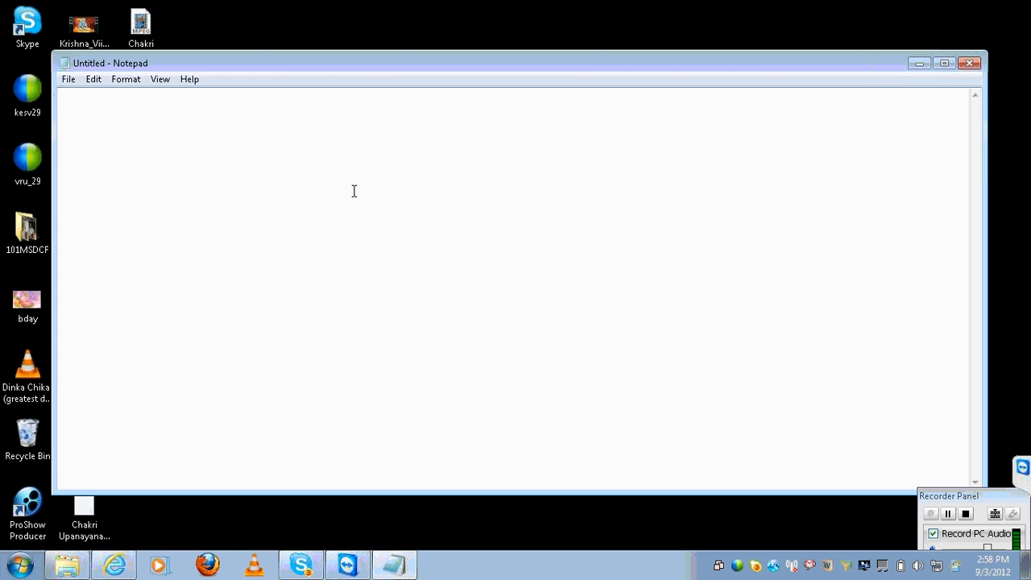
left_click(23, 566)
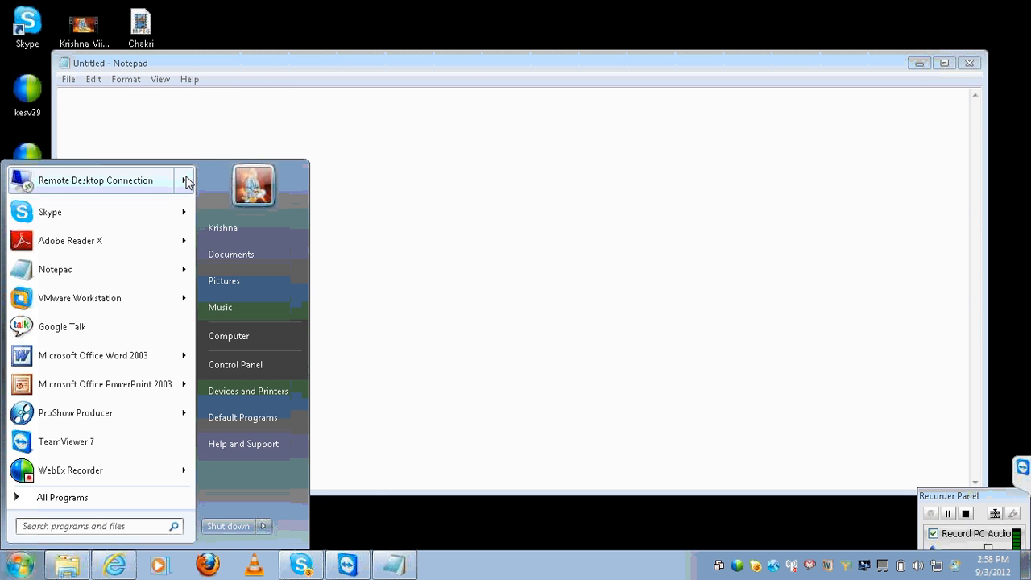
mouse_move(185, 180)
left_click(238, 199)
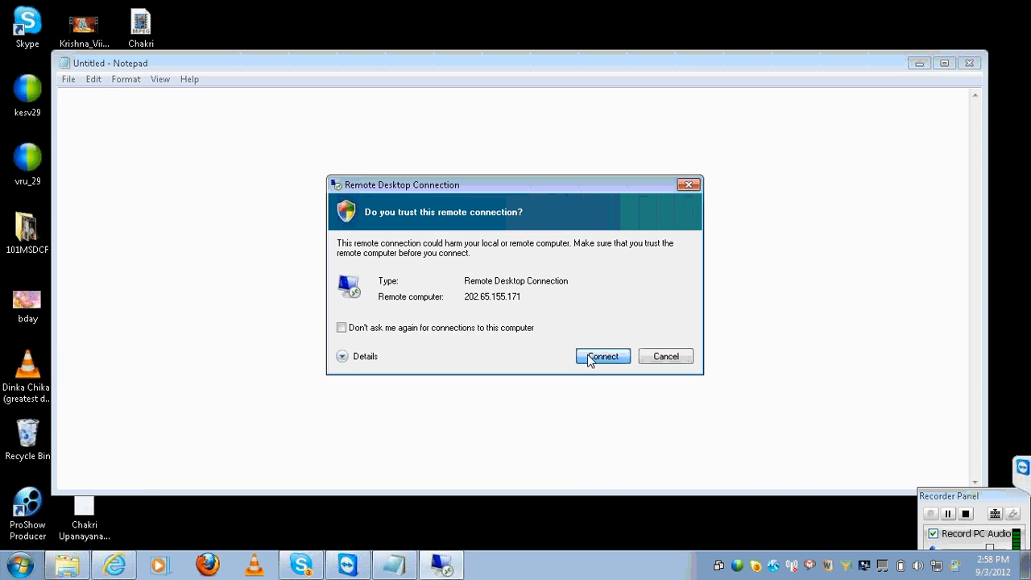
left_click(602, 356)
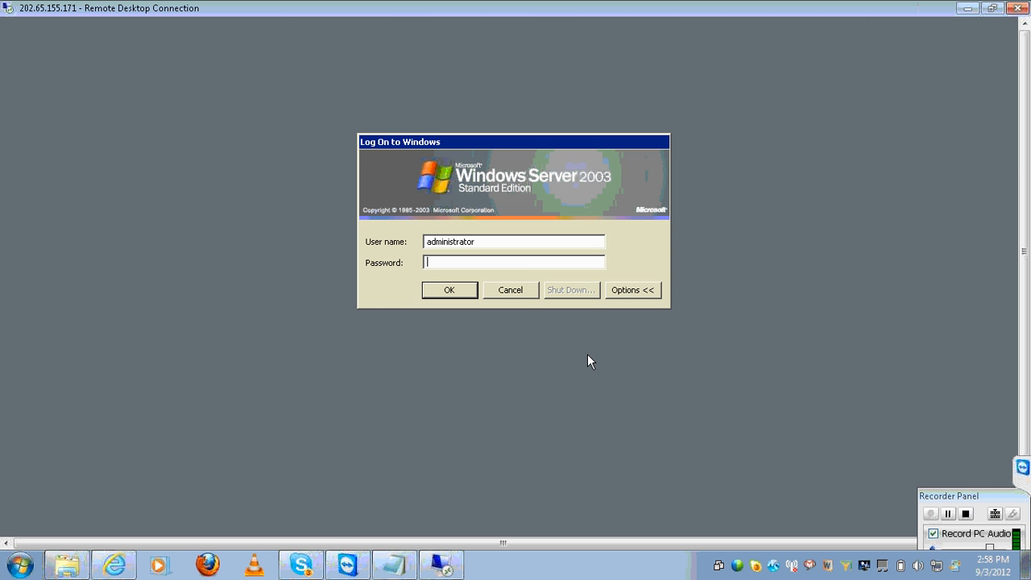
Log on to the remote server with the administrator password and scroll to reveal its taskbar
type("••••••••••")
key("Return")
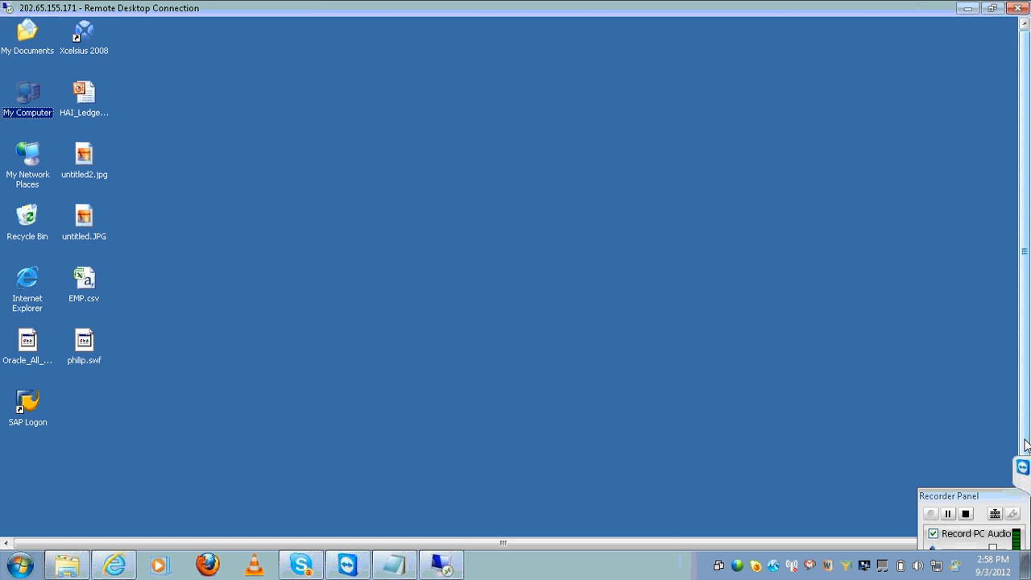
mouse_move(1025, 445)
left_mouse_down()
mouse_move(1025, 468)
mouse_move(1024, 431)
left_mouse_up()
left_click_drag(1024, 397, 1025, 468)
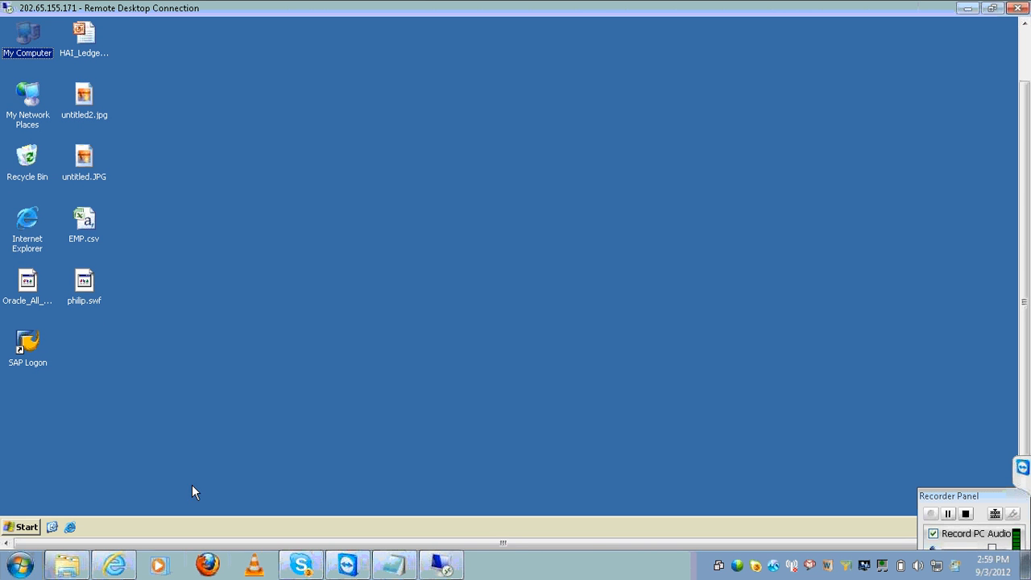
Launch Crystal Reports 2008 from the remote server's Programs menu
left_click(23, 527)
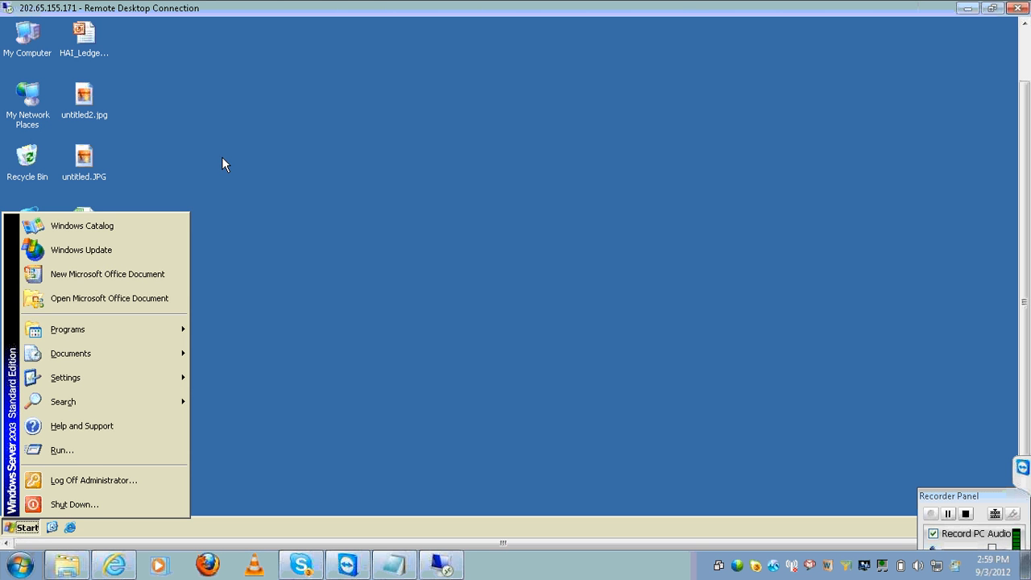
mouse_move(139, 330)
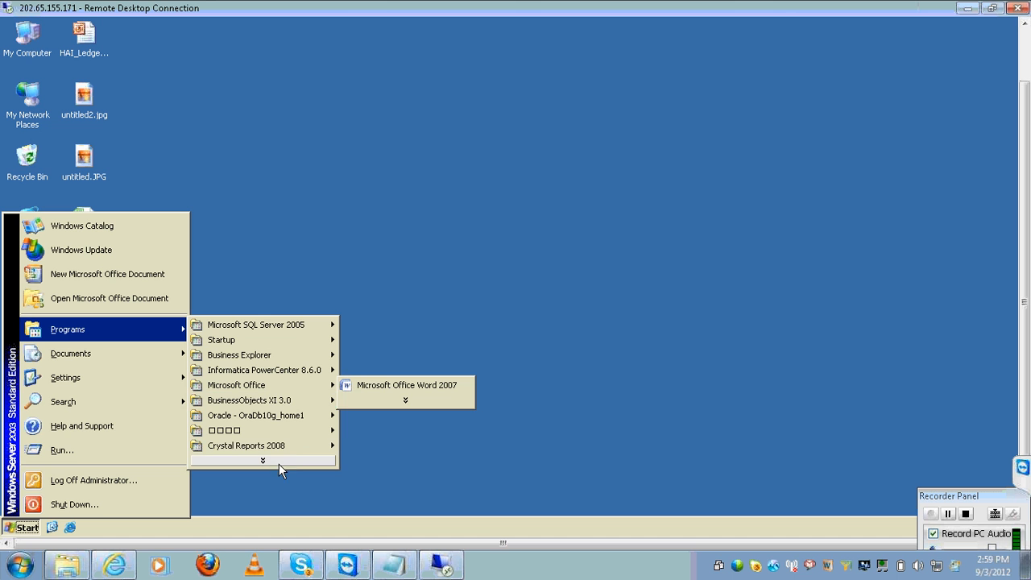
mouse_move(278, 447)
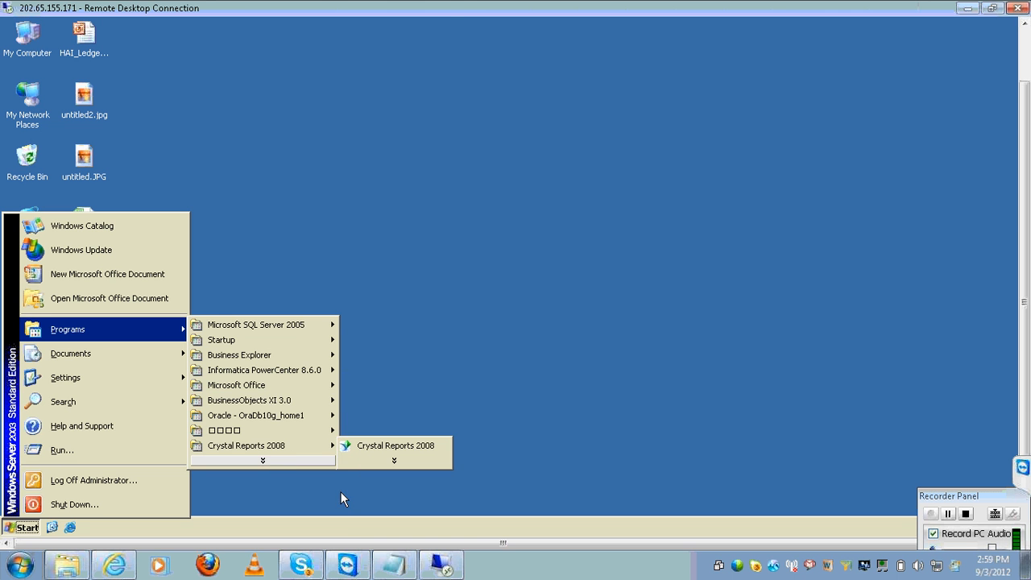
left_click(347, 564)
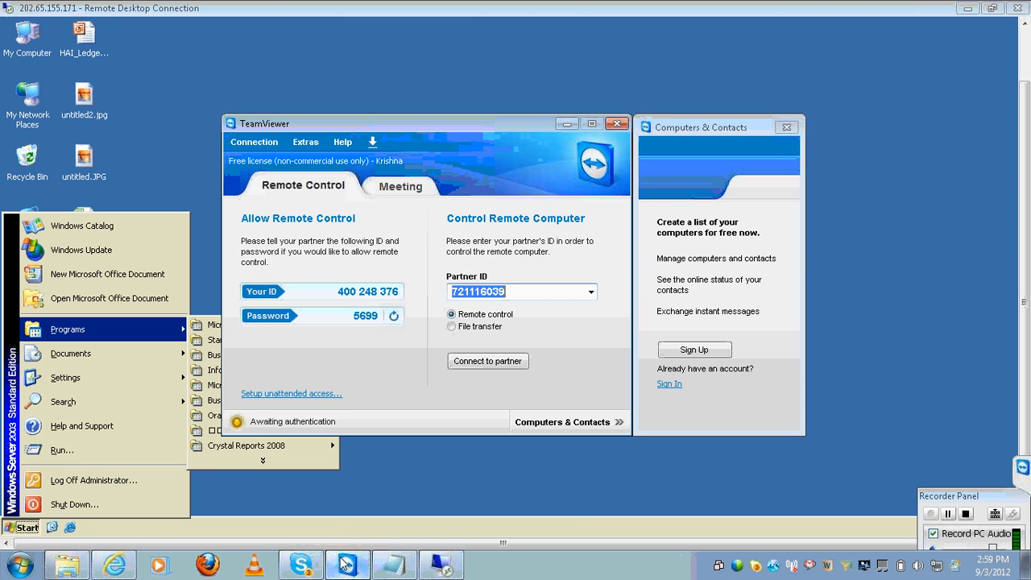
left_click(309, 562)
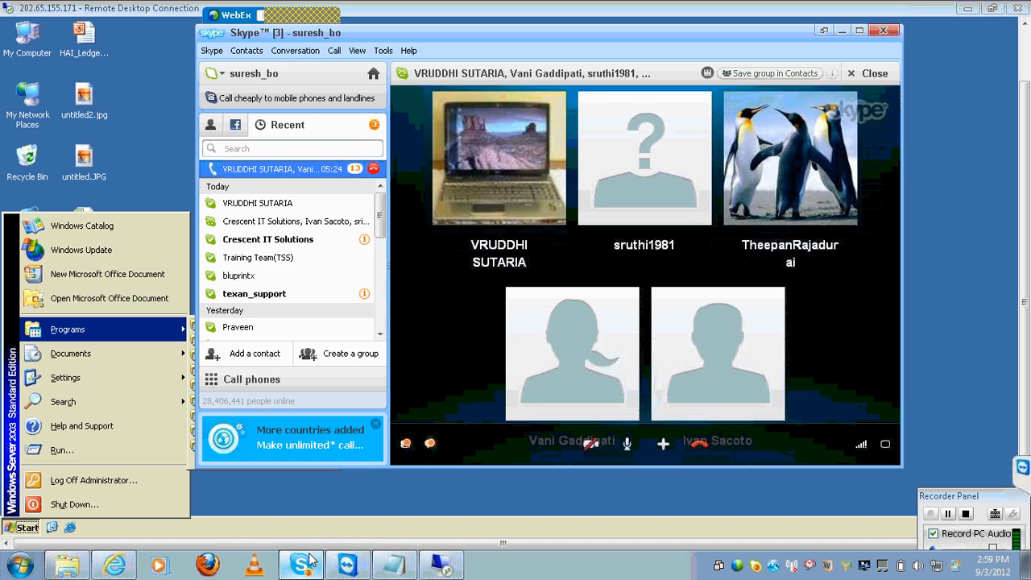
left_click(347, 564)
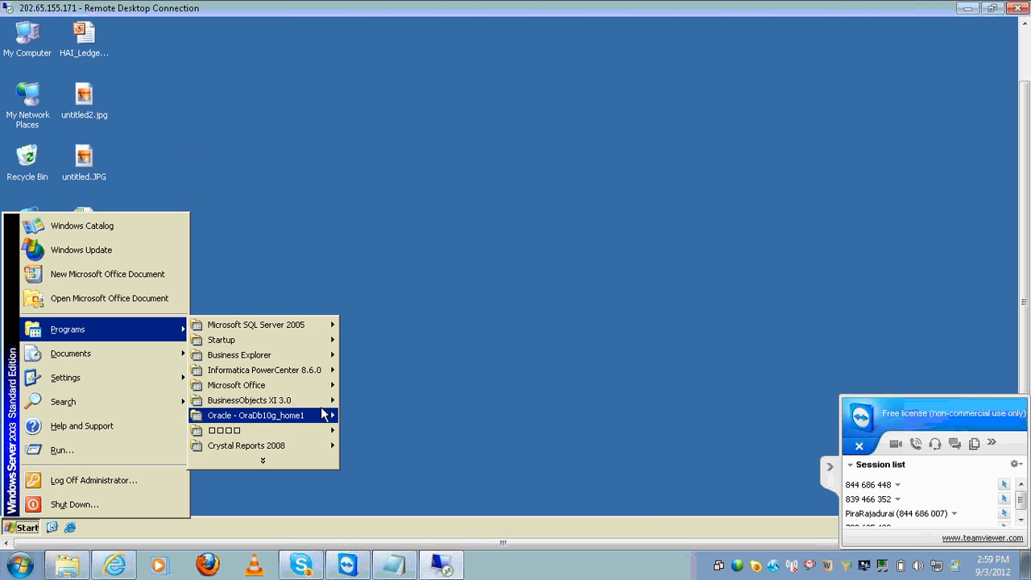
mouse_move(320, 406)
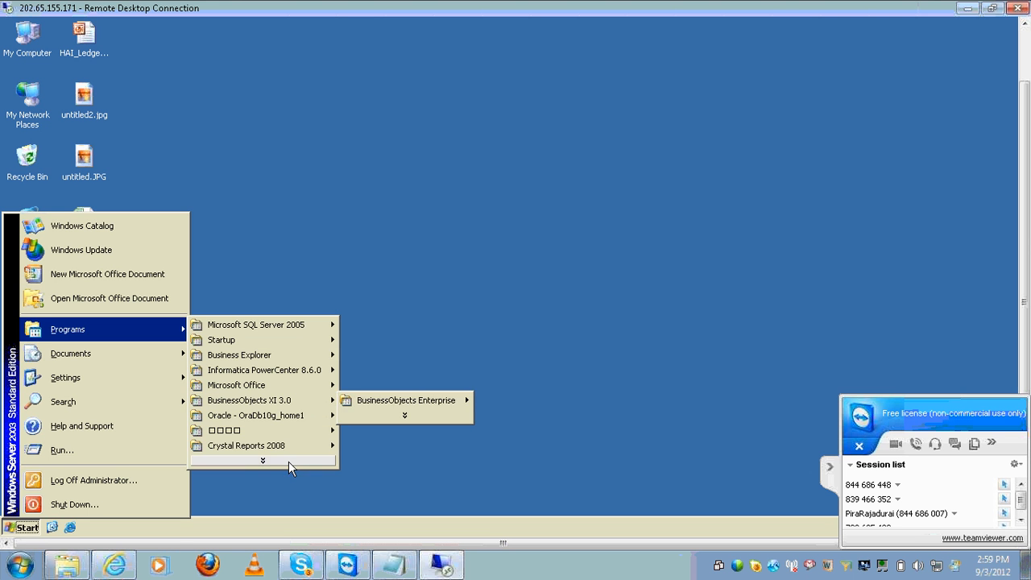
mouse_move(311, 444)
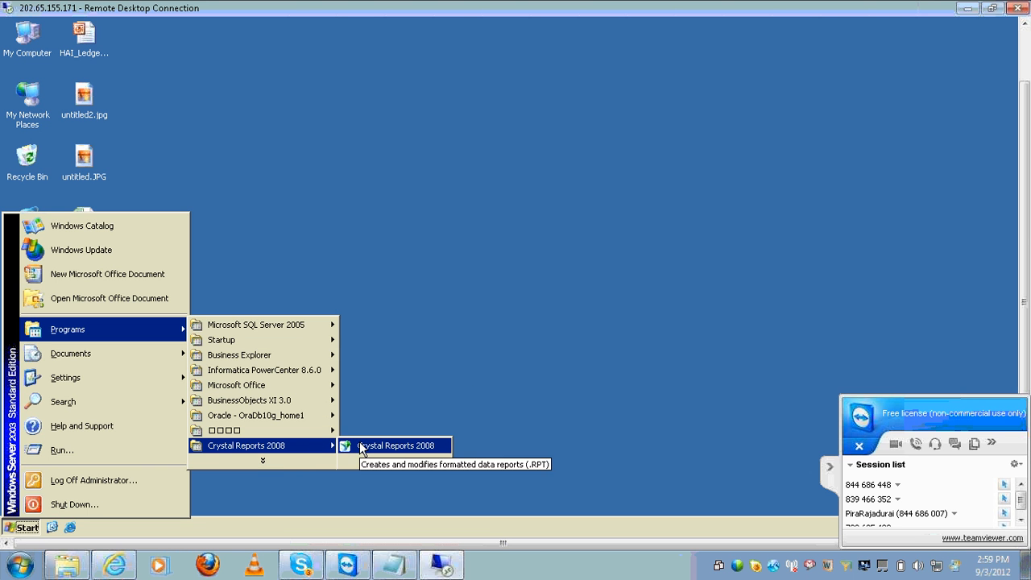
left_click(360, 442)
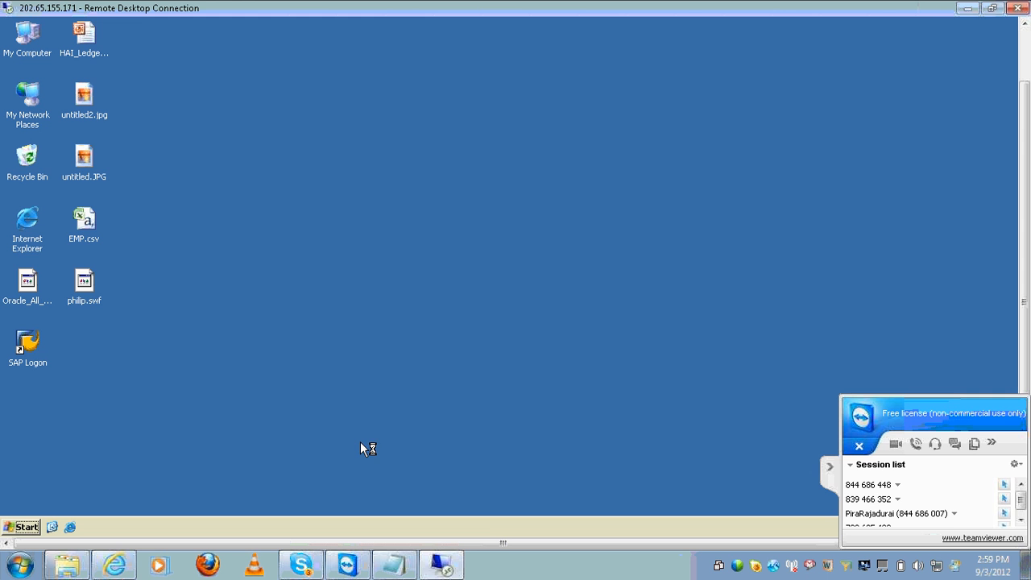
Move the Crystal Reports Start Page window down and right, then bring the blank Notepad forward
left_click(831, 467)
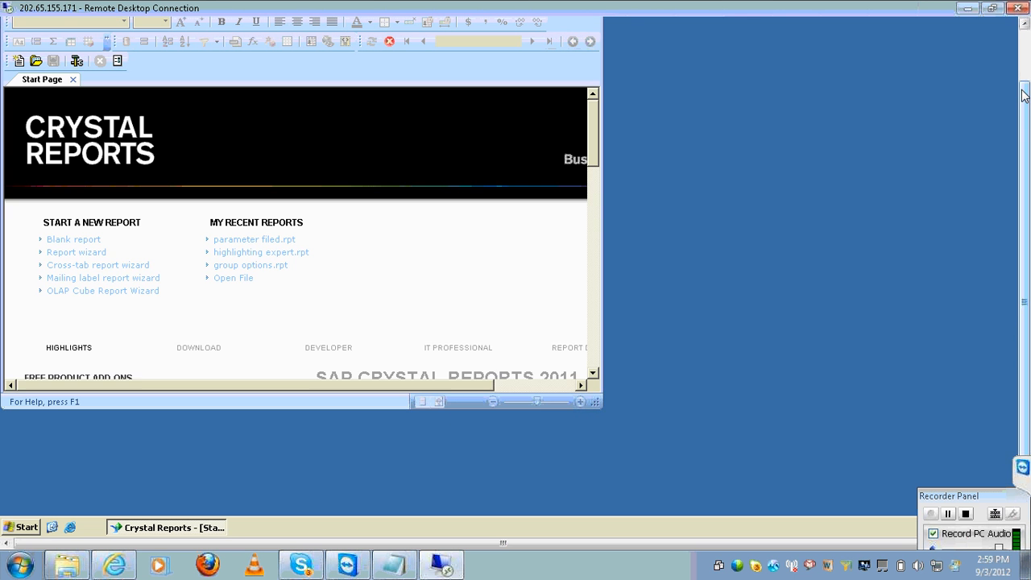
left_click_drag(1023, 94, 1009, 37)
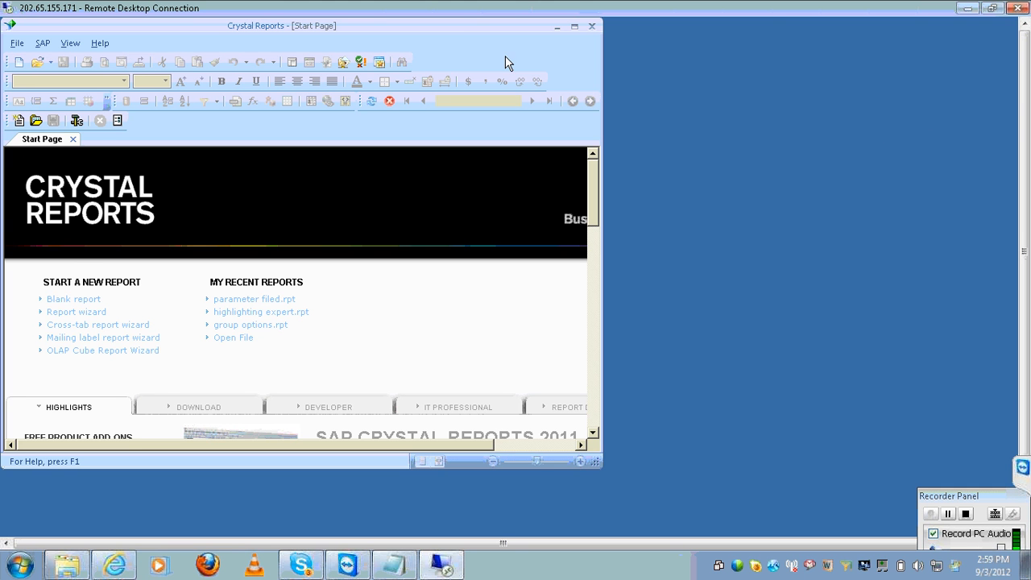
left_click_drag(470, 33, 534, 74)
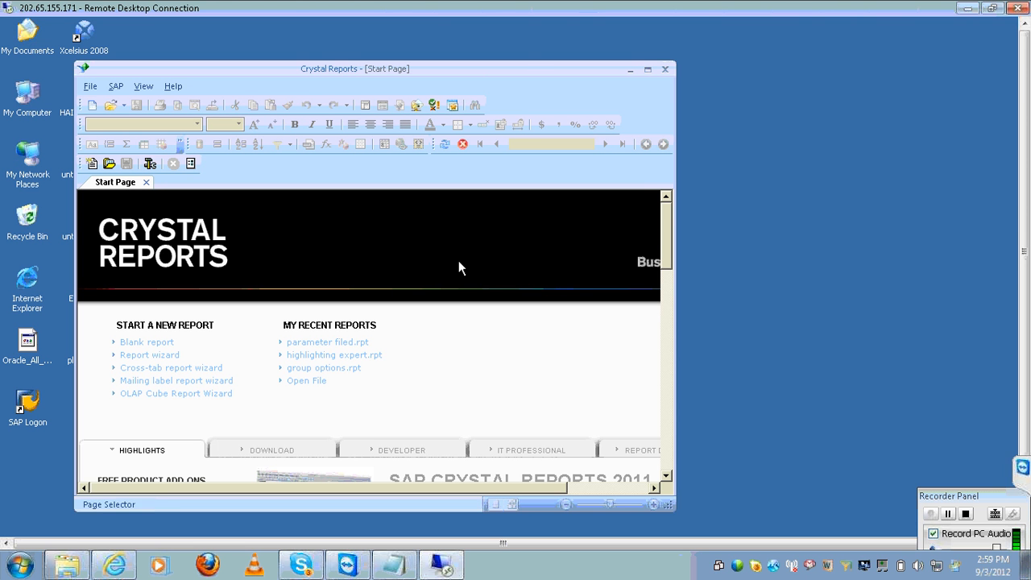
left_click(395, 566)
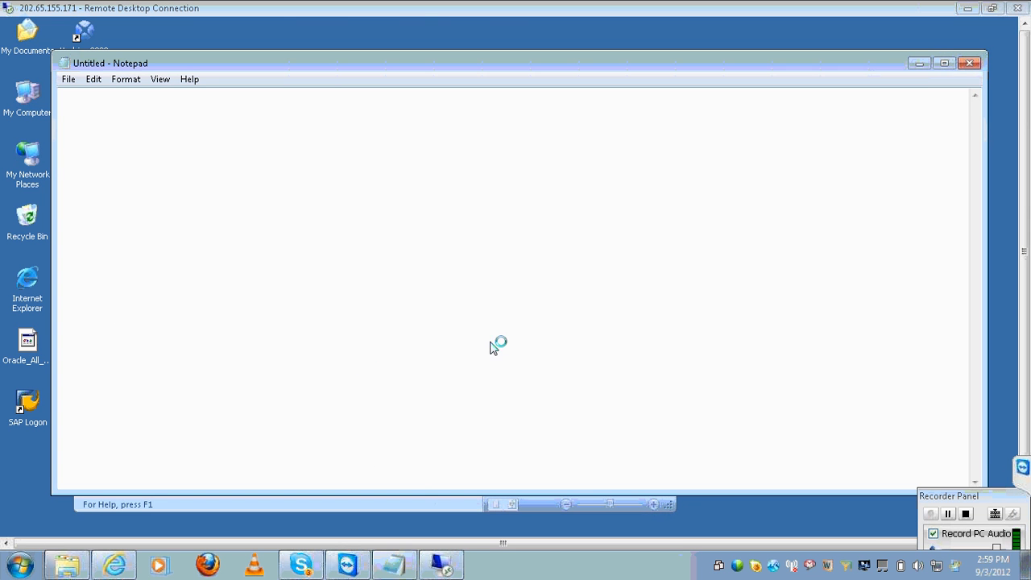
Type the heading 'in crystal:' on Notepad's third line and tab across for a second column
type("rys")
key("BackSpace")
key("BackSpace")
key("BackSpace")
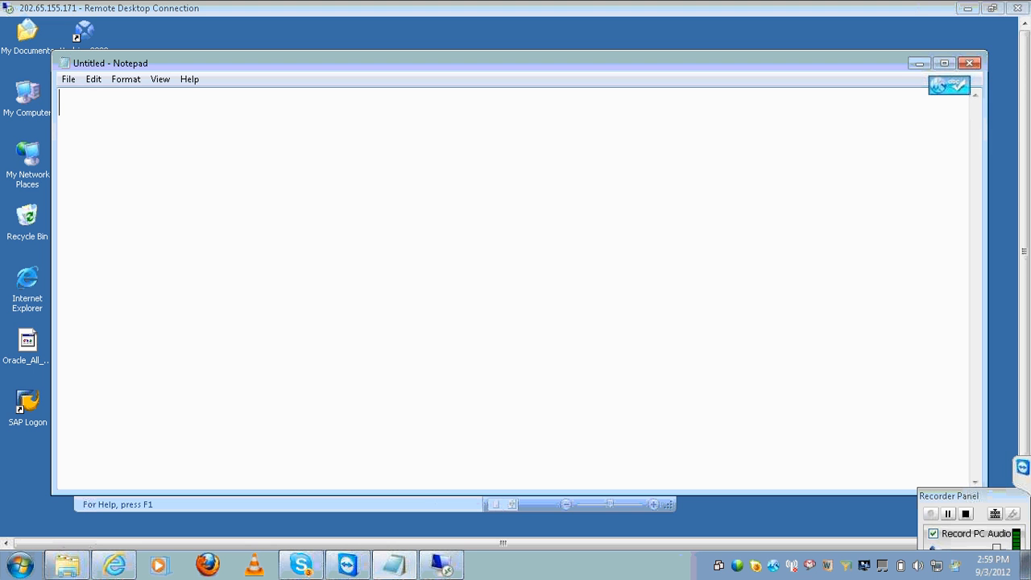
type("Crys")
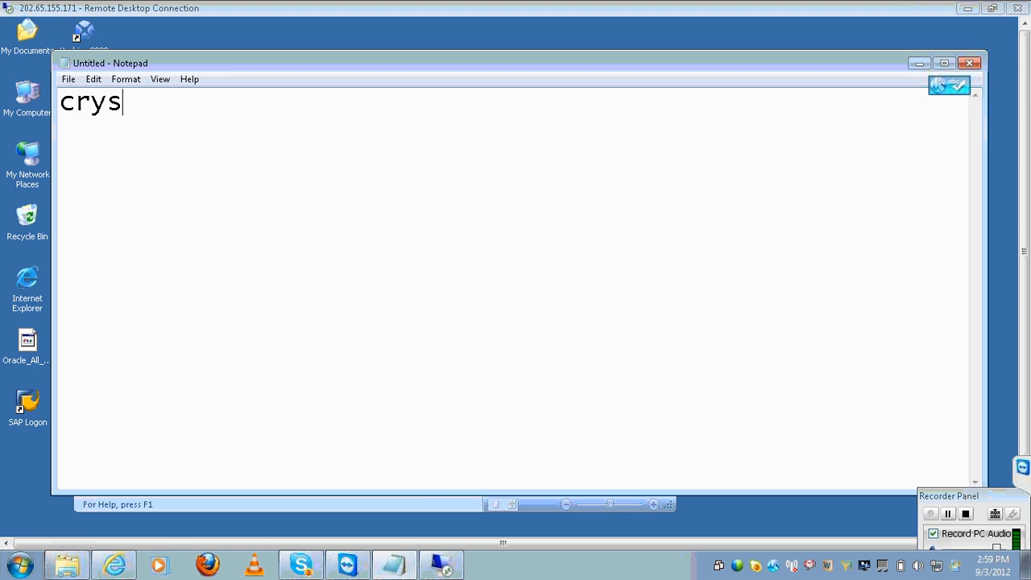
type("tal:")
key("Return")
key("Return")
key("Up")
key("Return")
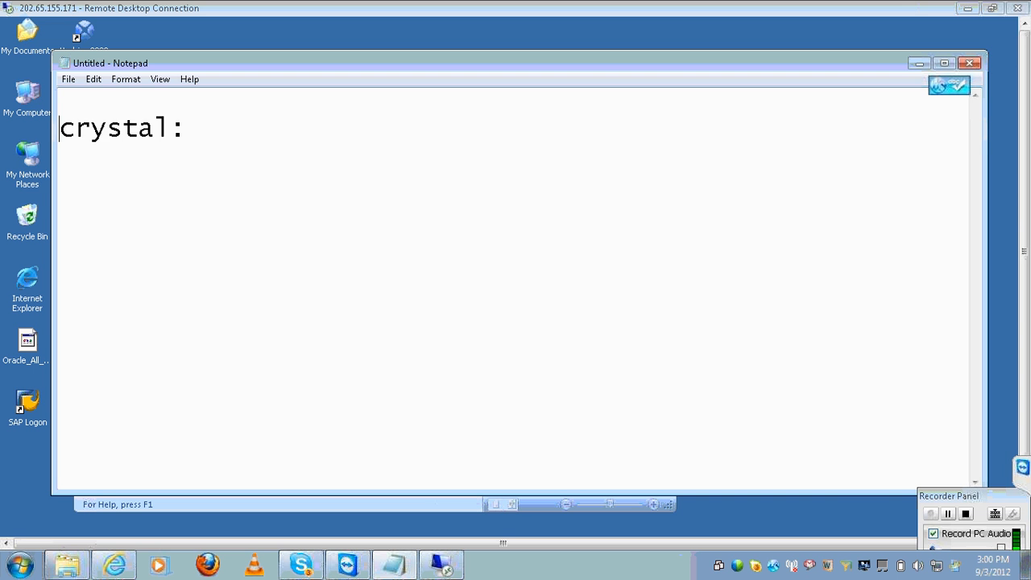
key("Return")
type("in")
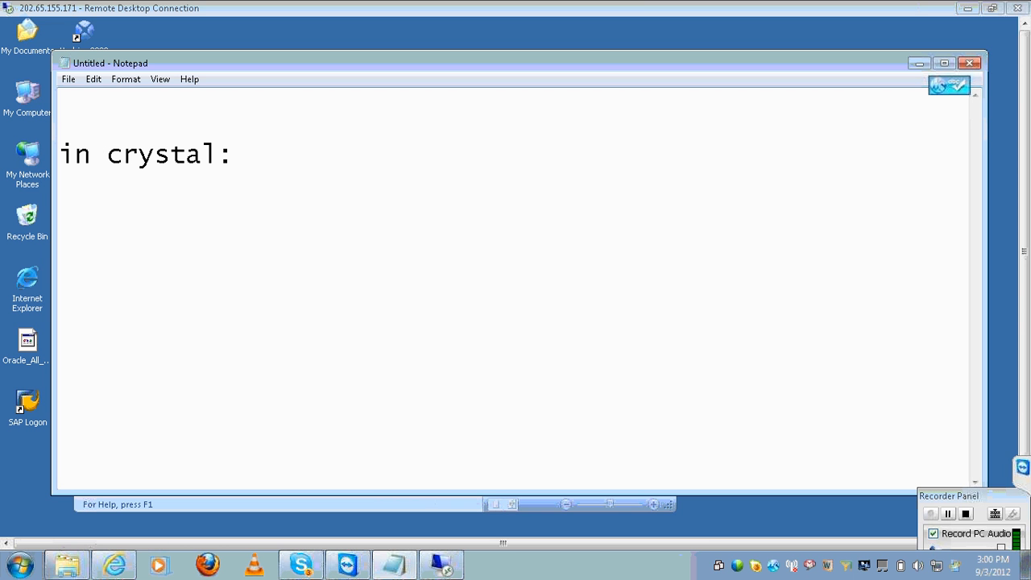
key("End")
key("Tab")
key("Tab")
key("Tab")
Add the 'in webi' heading, then rows 'blank report' / 'new' and 'web intellegence do'
type("in webi")
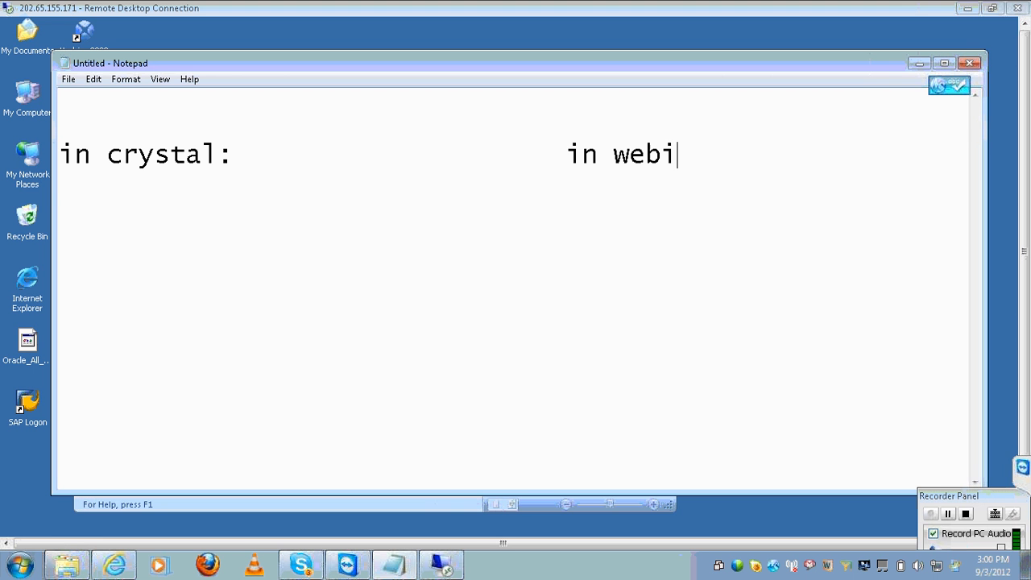
key("Return")
type("blank report")
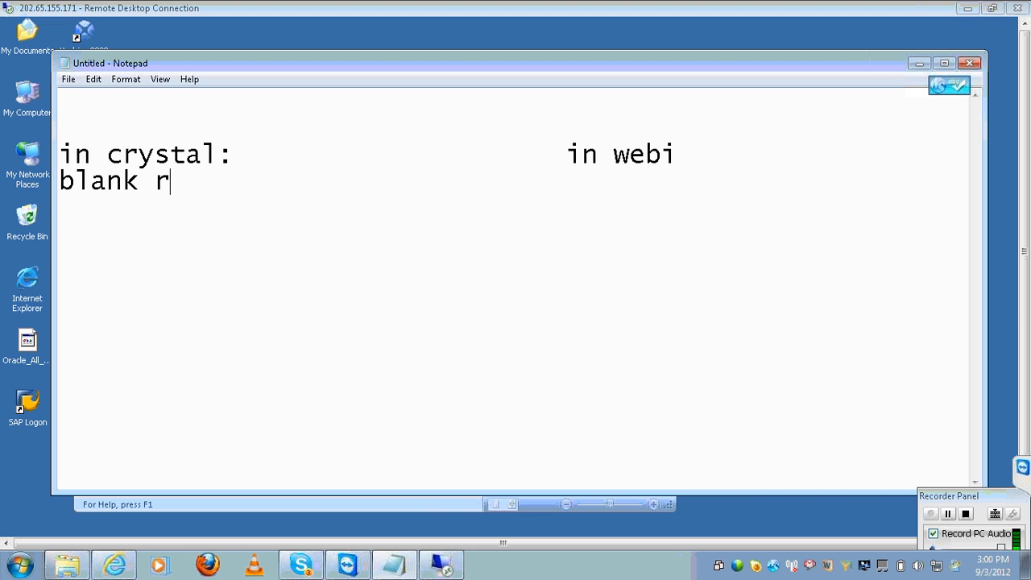
key("Tab")
key("Tab")
key("Tab")
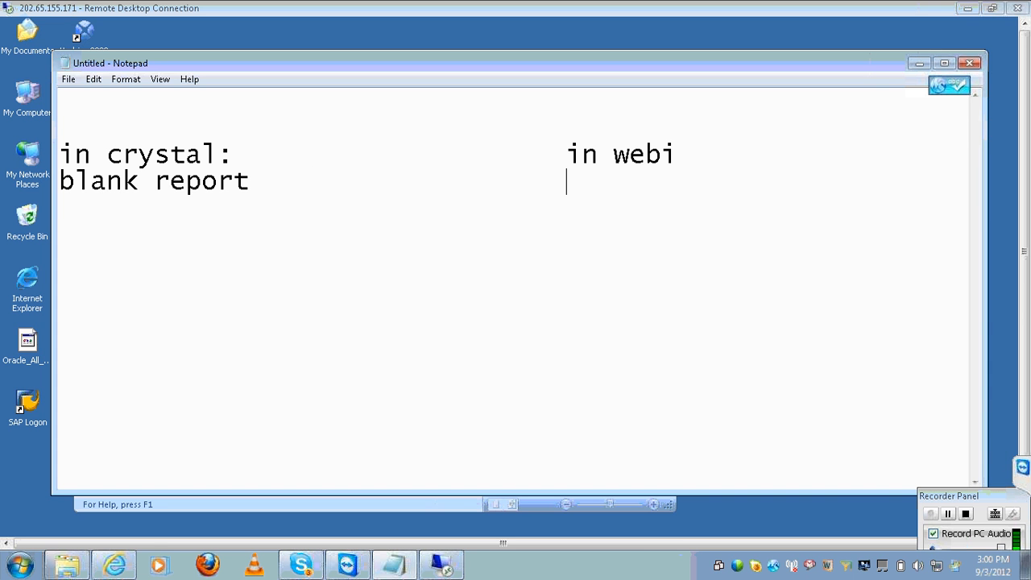
type("new")
key("Return")
key("Tab")
key("Tab")
key("Tab")
key("Tab")
type("web")
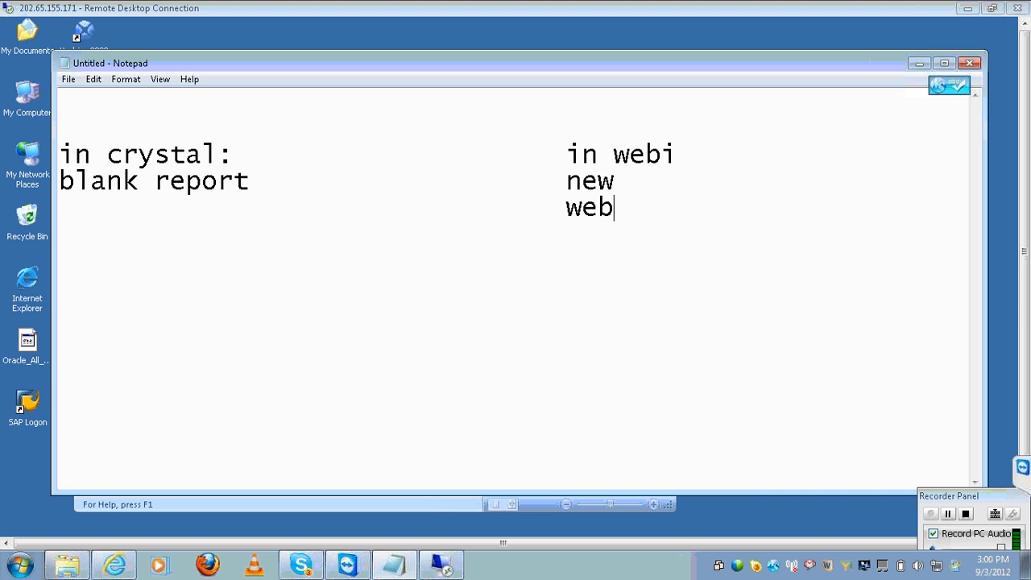
type(" intelleg")
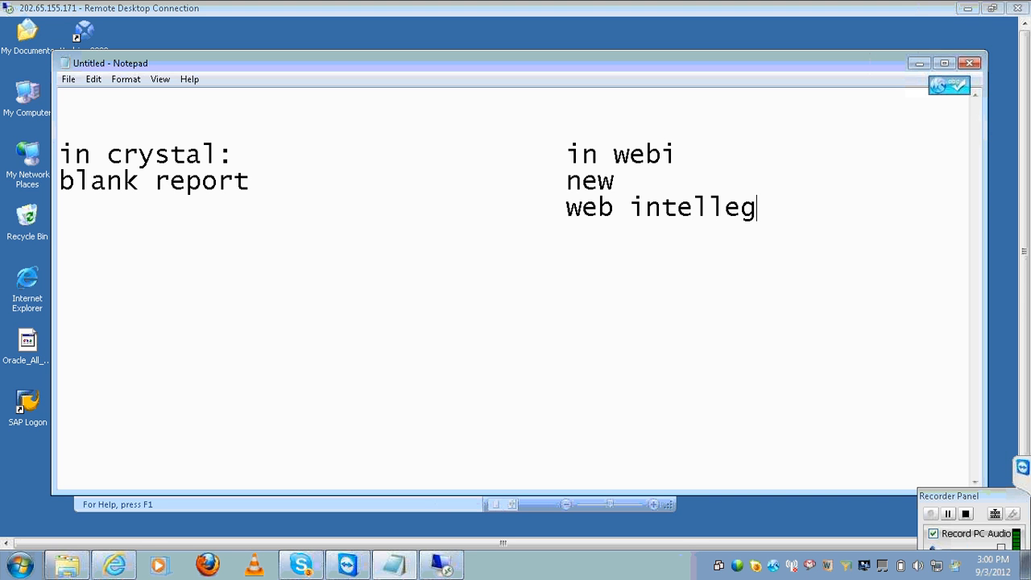
type("ence do")
Add 'all the available univ' under Webi and 'database expert window' under Crystal, aligning the columns
key("Return")
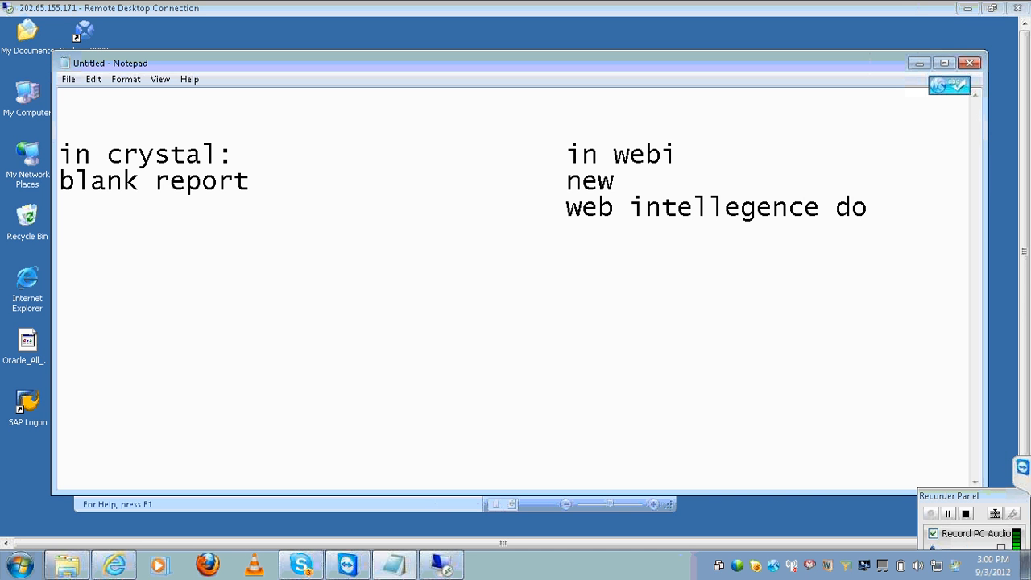
key("Tab")
key("Tab")
key("Tab")
type("all the a")
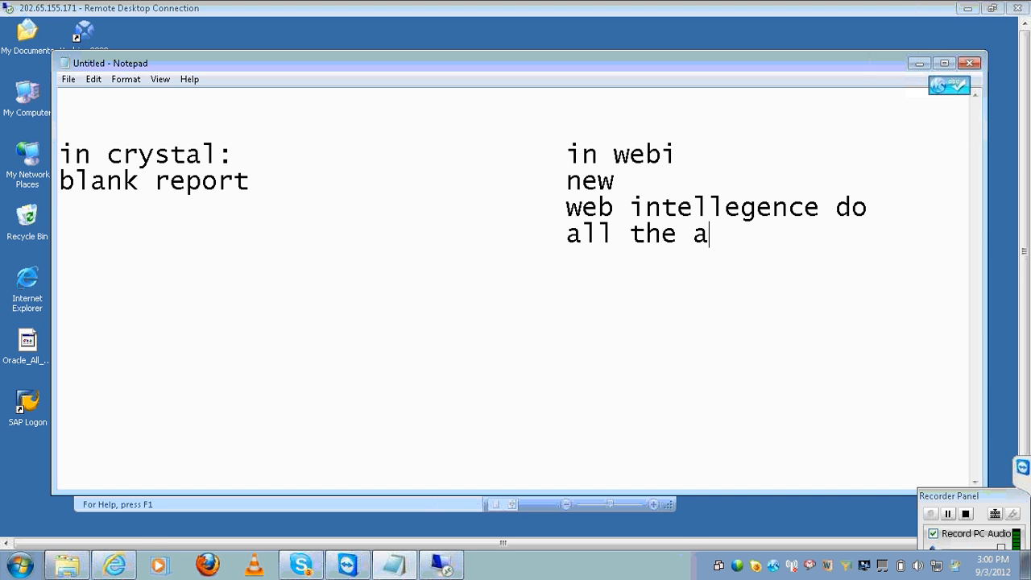
type("vailab")
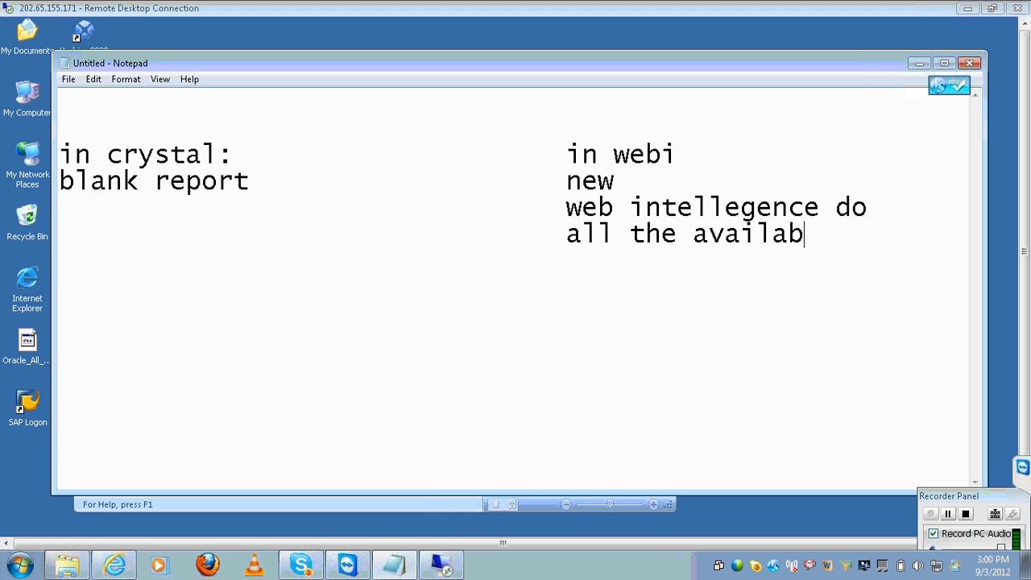
type("le universe")
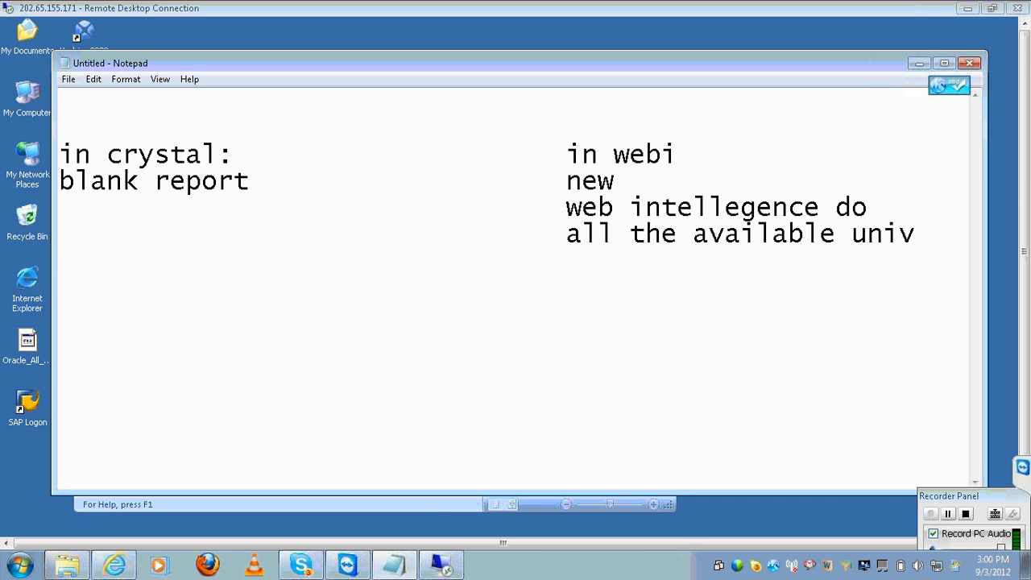
key("BackSpace")
key("BackSpace")
key("BackSpace")
key("BackSpace")
key("BackSpace")
key("BackSpace")
key("BackSpace")
key("BackSpace")
key("BackSpace")
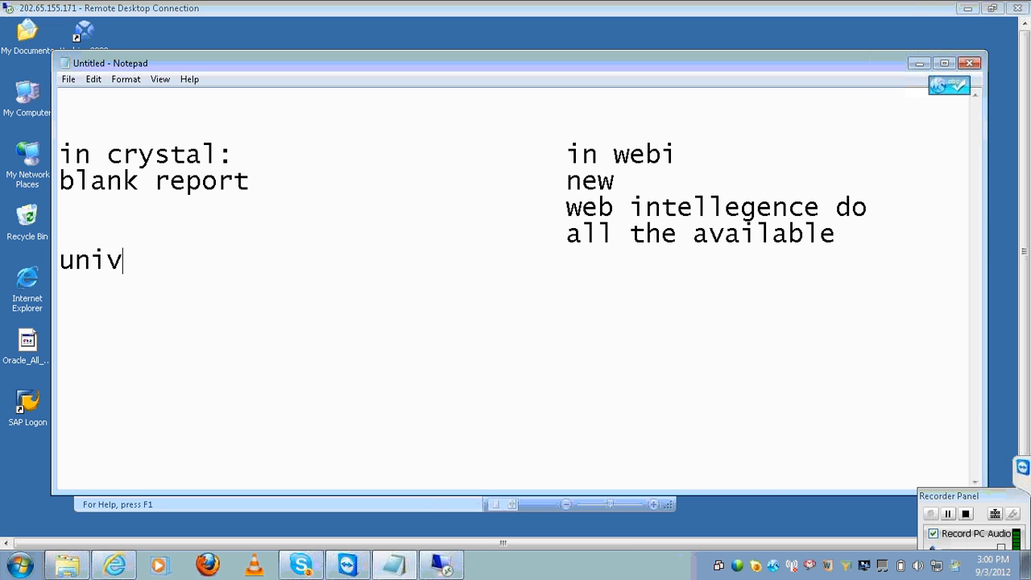
type("univ")
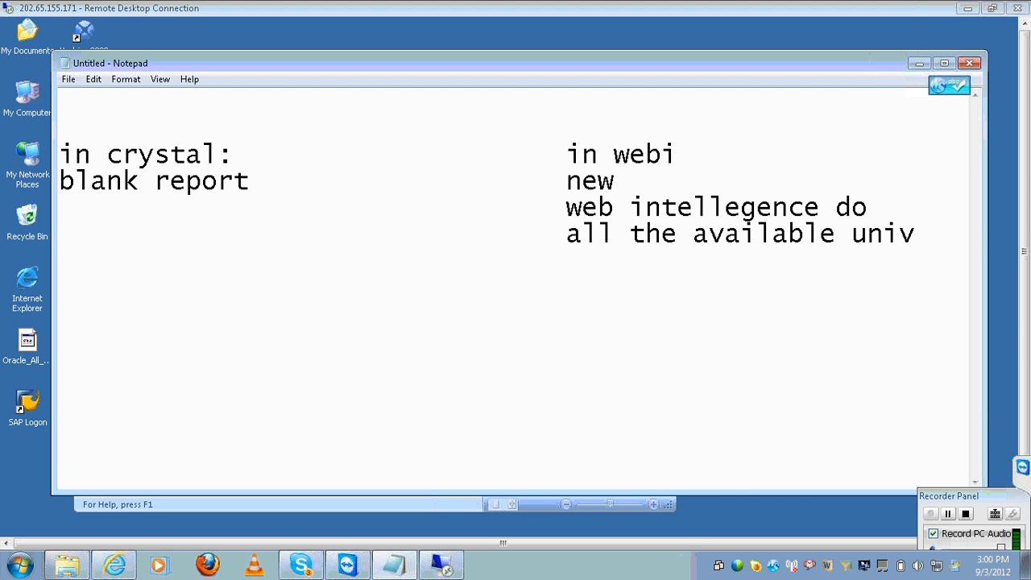
key("Home")
type("database ")
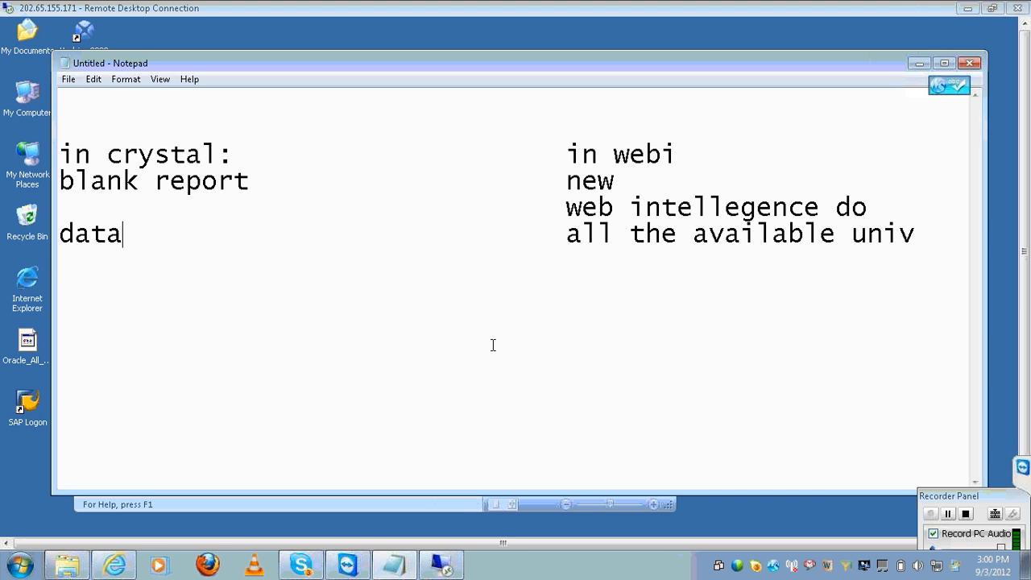
type("e")
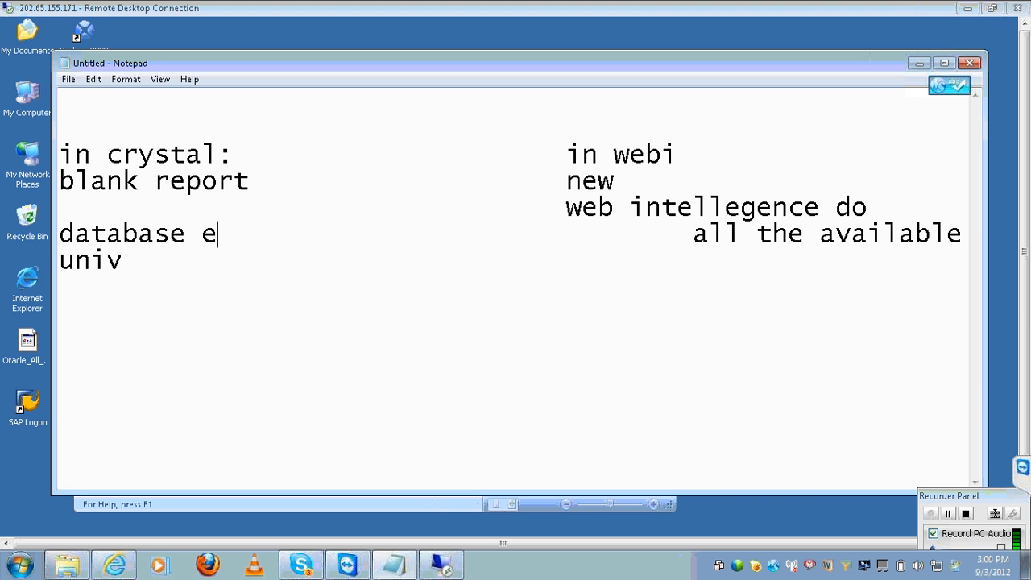
type("xpert wid")
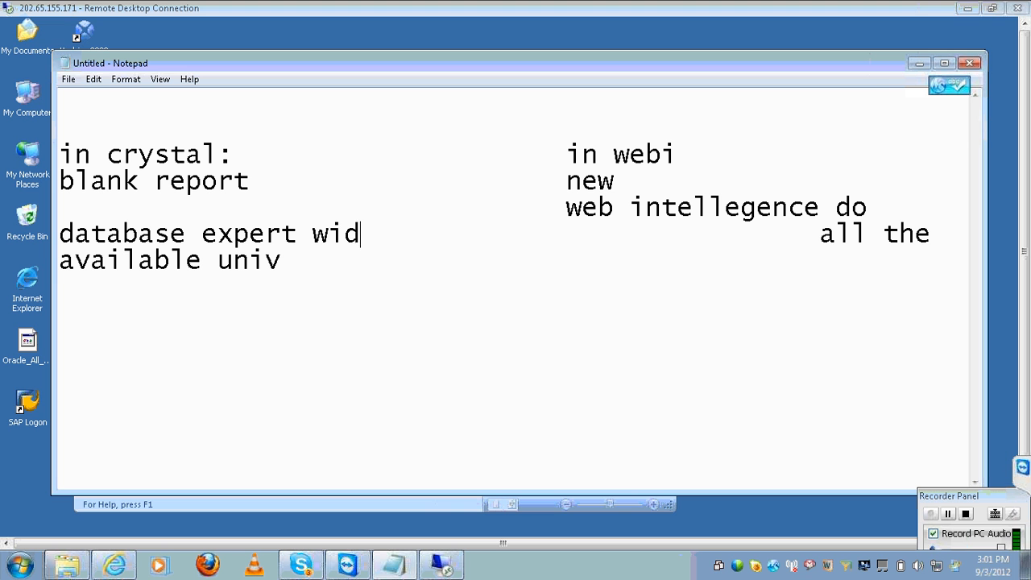
key("BackSpace")
type("ndow")
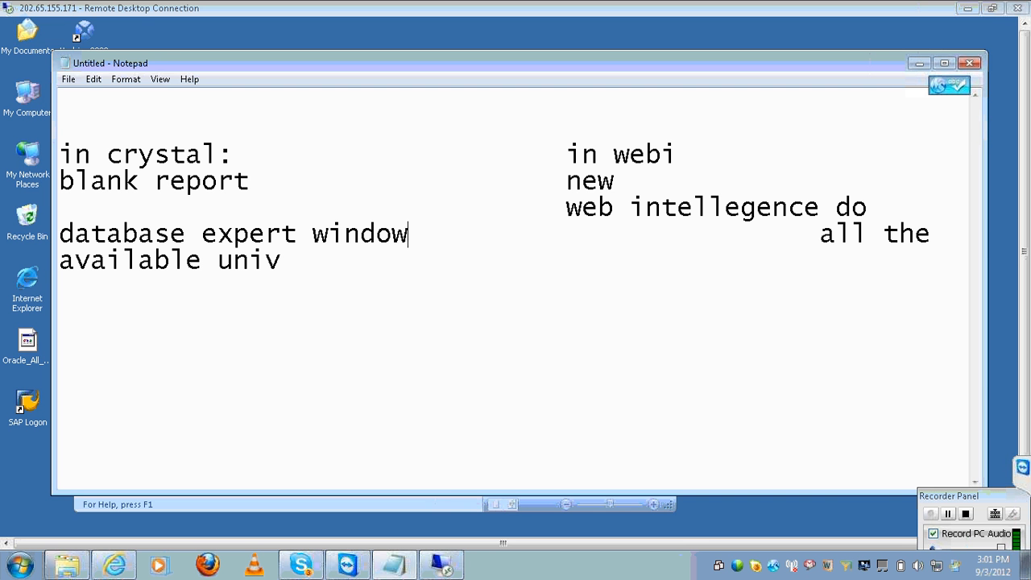
key("Delete")
key("Delete")
key("Delete")
key("Delete")
key("Delete")
key("Delete")
key("Delete")
key("Delete")
key("Delete")
key("Delete")
key("Delete")
key("Delete")
key("Delete")
key("Delete")
key("Delete")
key("Delete")
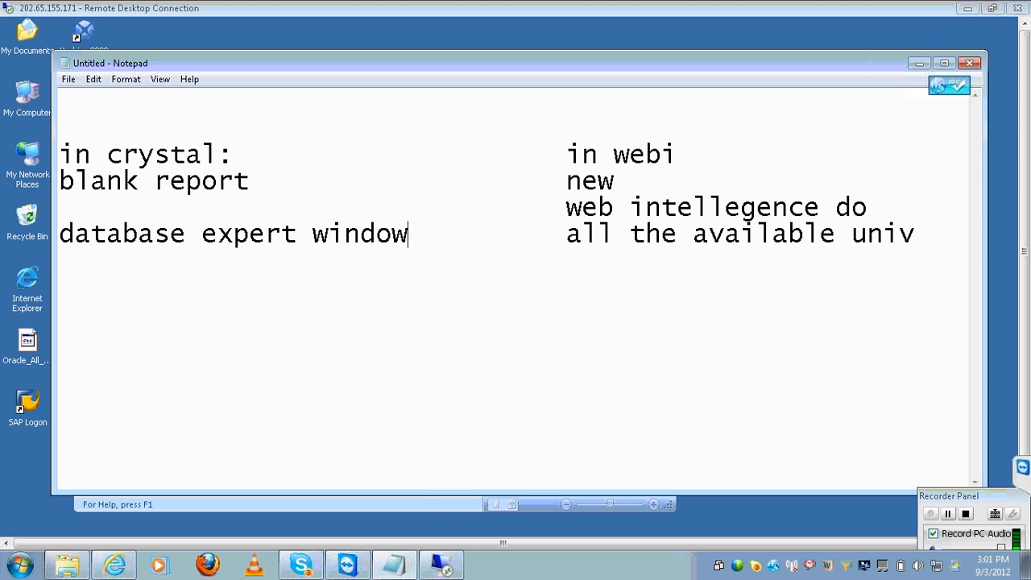
Start a blank report and choose Oracle Server under Create New Connection in Database Expert
left_click(442, 565)
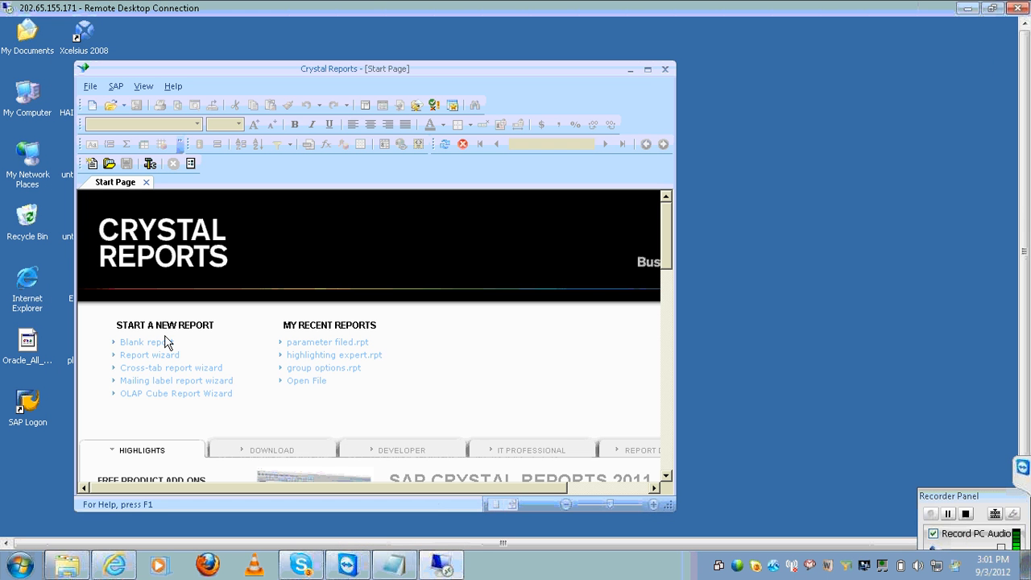
left_click(161, 343)
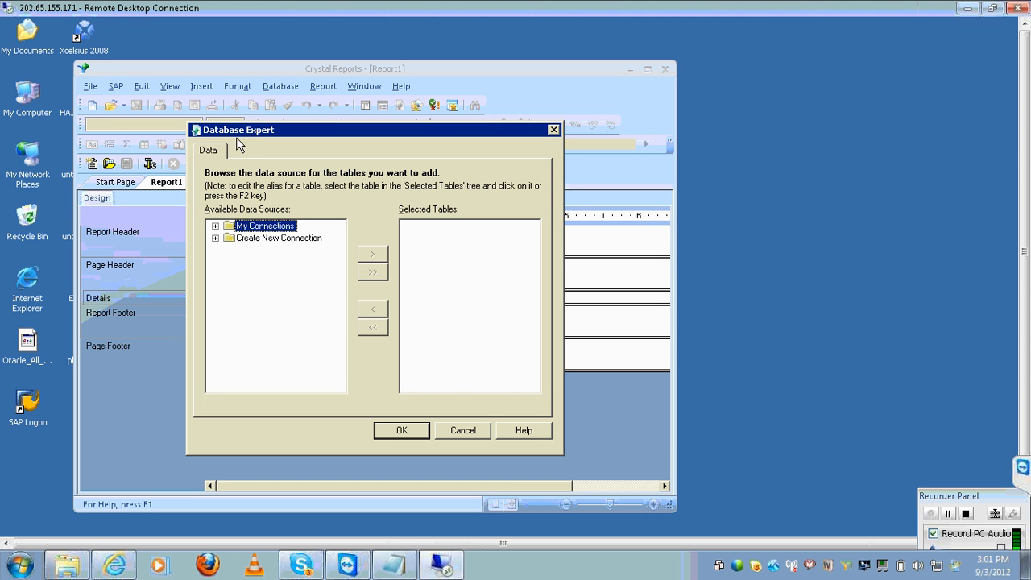
left_click(216, 238)
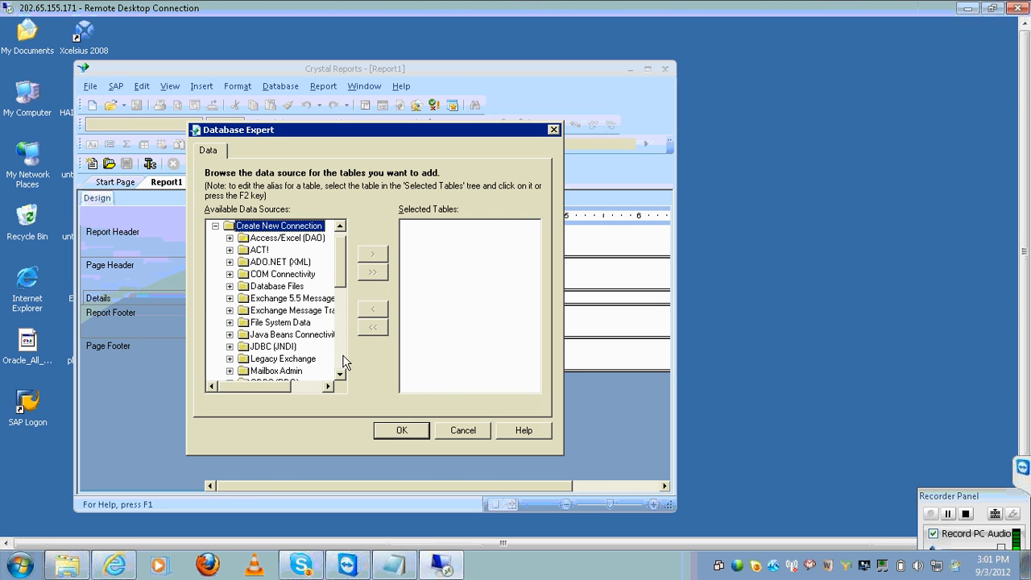
scroll(342, 374, "down", 4)
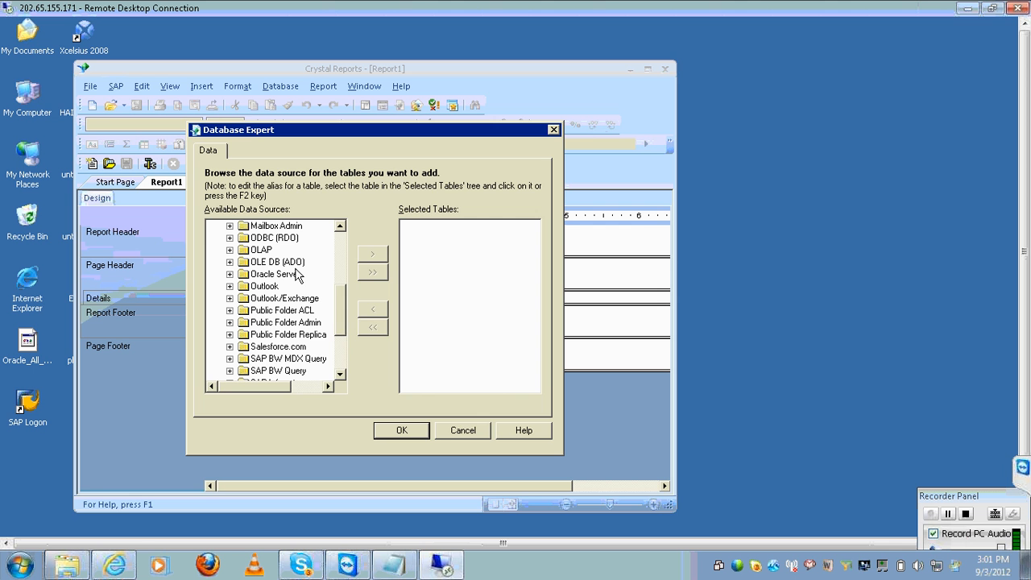
left_click(229, 274)
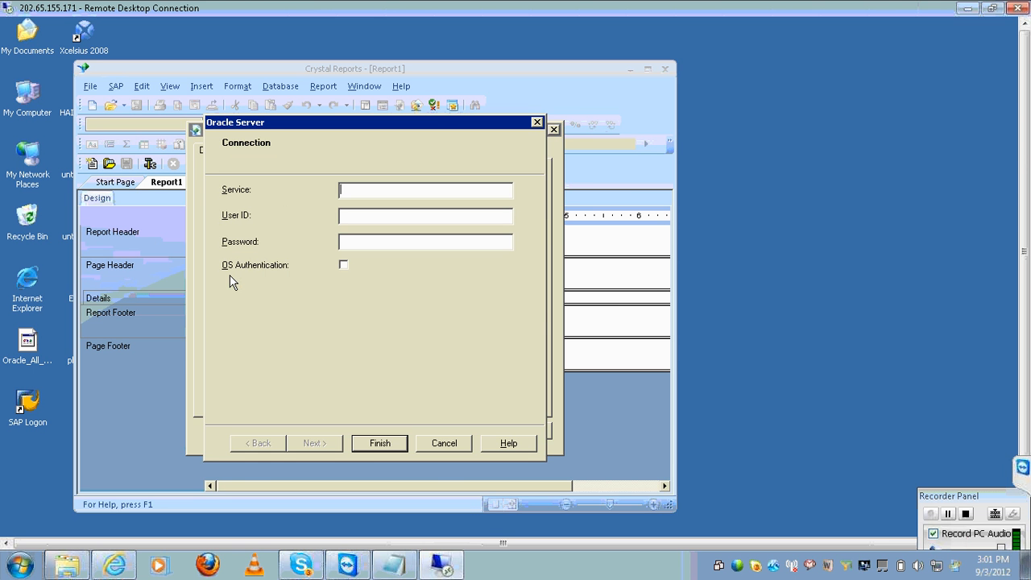
Create the Oracle Server connection by entering the service, user ID and password
type("oracle")
type("scott")
key("Tab")
type("tiger")
left_click(407, 447)
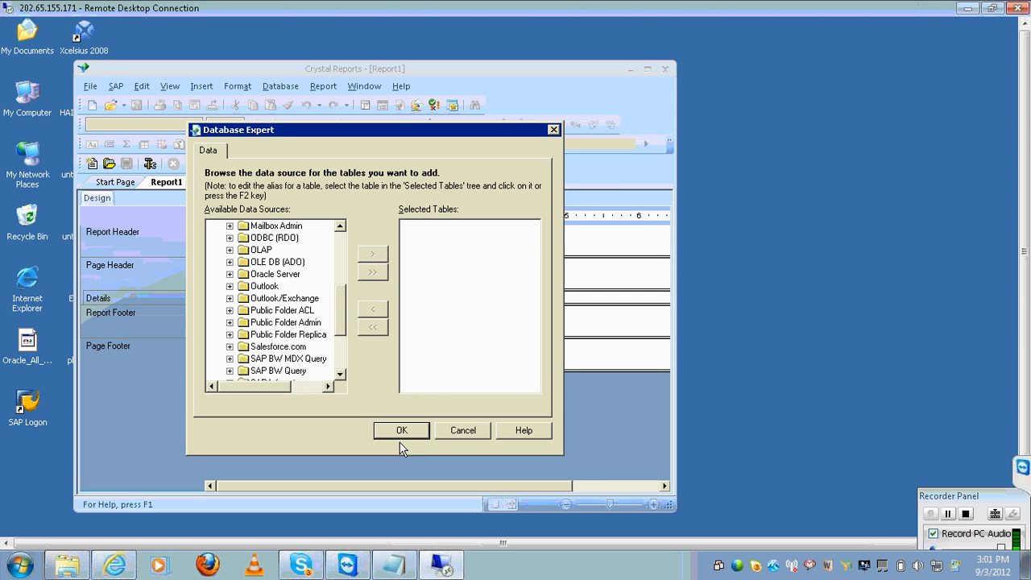
left_click(400, 436)
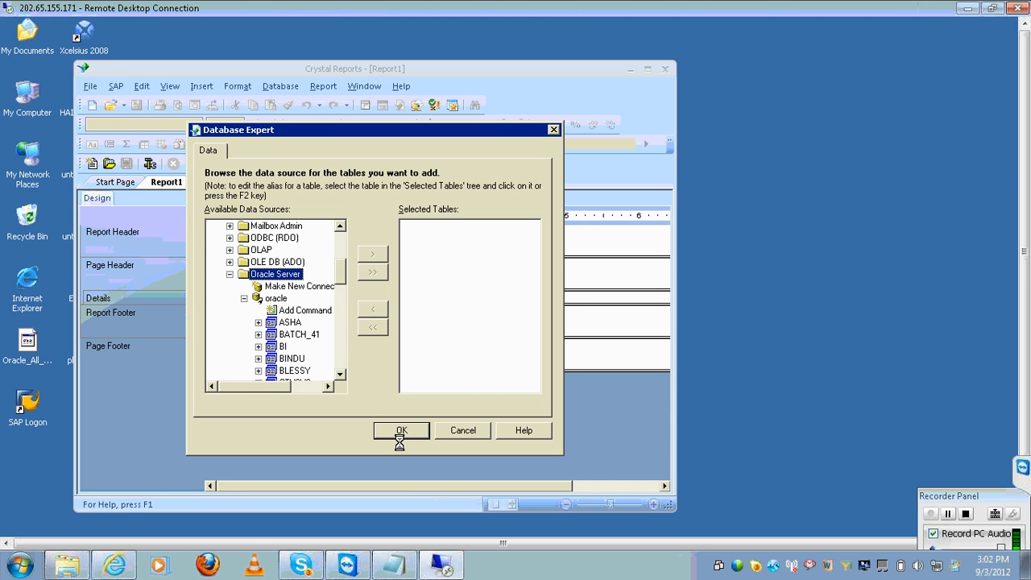
left_click(340, 374)
left_click(340, 374)
left_click(340, 375)
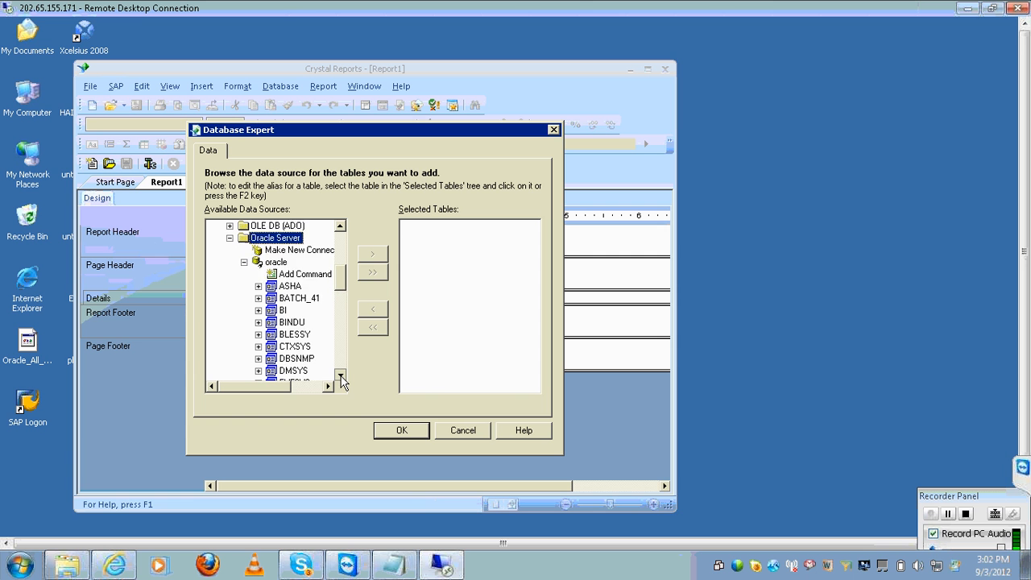
left_click(340, 375)
left_click(340, 375)
left_click(341, 376)
left_click(341, 376)
left_click(340, 376)
left_click(340, 376)
left_click(341, 376)
left_click(341, 376)
left_click(341, 376)
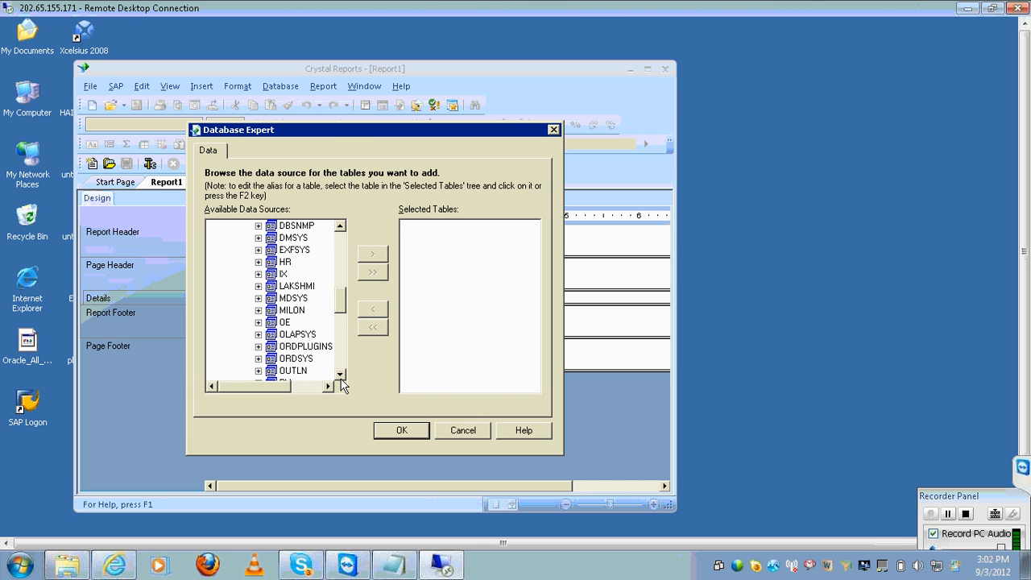
left_click(341, 376)
left_click(340, 375)
left_click(340, 374)
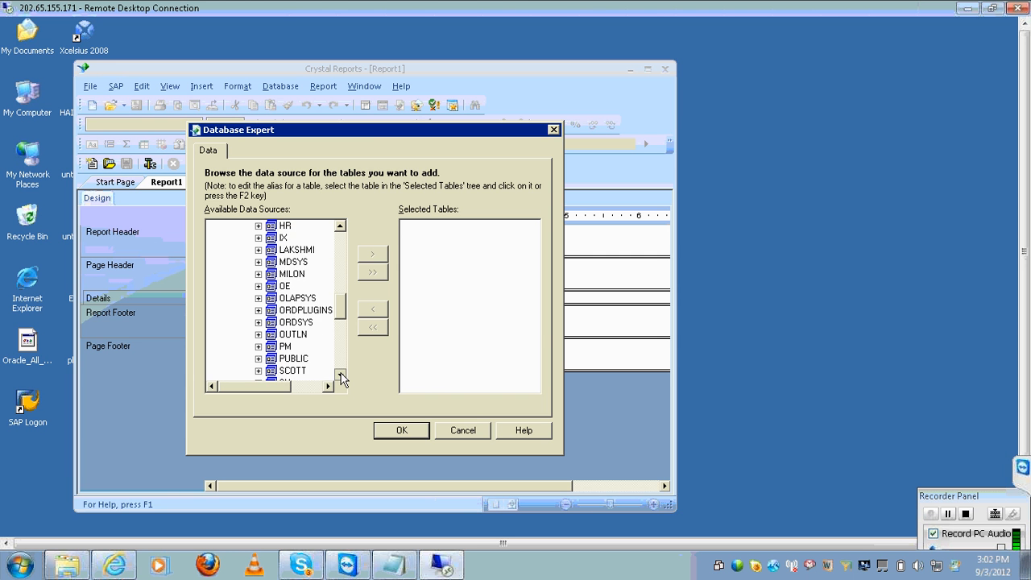
left_click(340, 374)
left_click(340, 375)
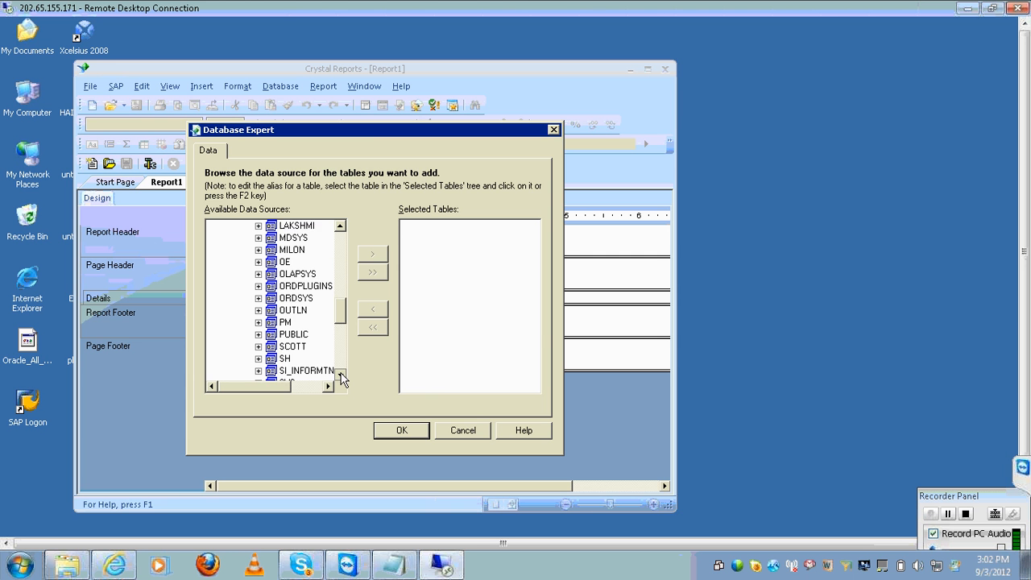
Add the EMP and DEPT tables from the schema to the report's selected tables
left_click(260, 347)
left_click(274, 358)
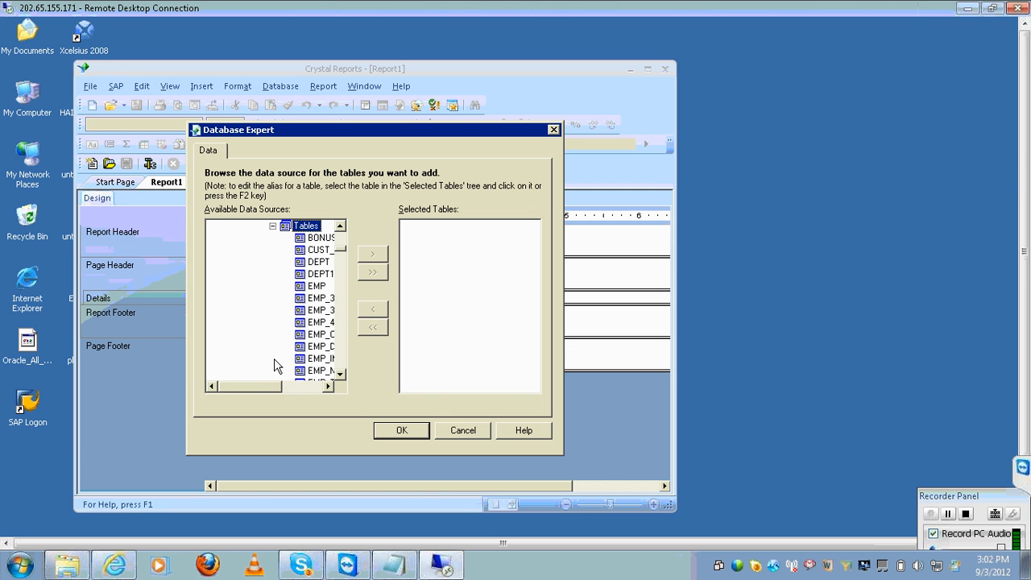
left_click(319, 291)
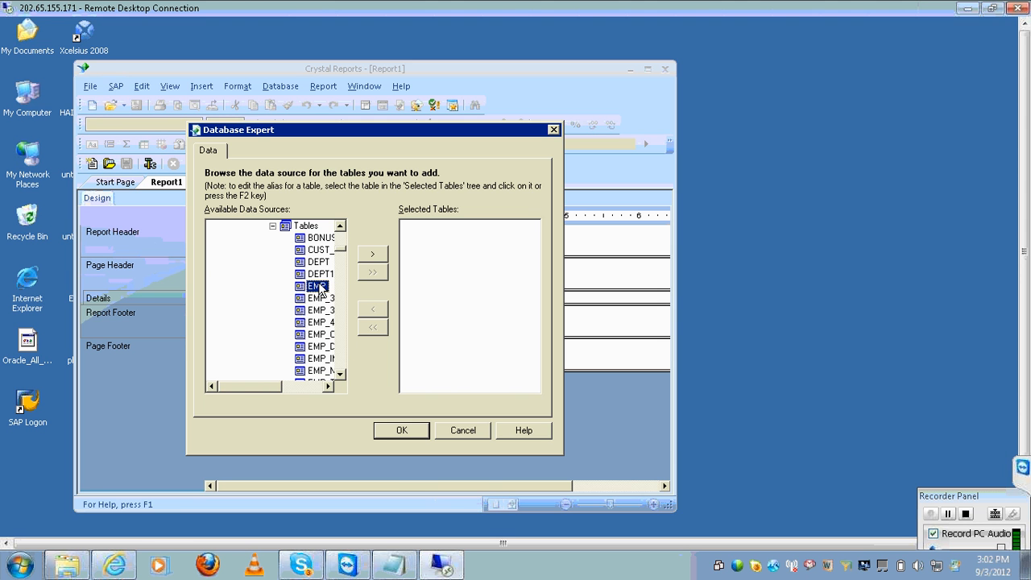
left_click(319, 263, "ctrl")
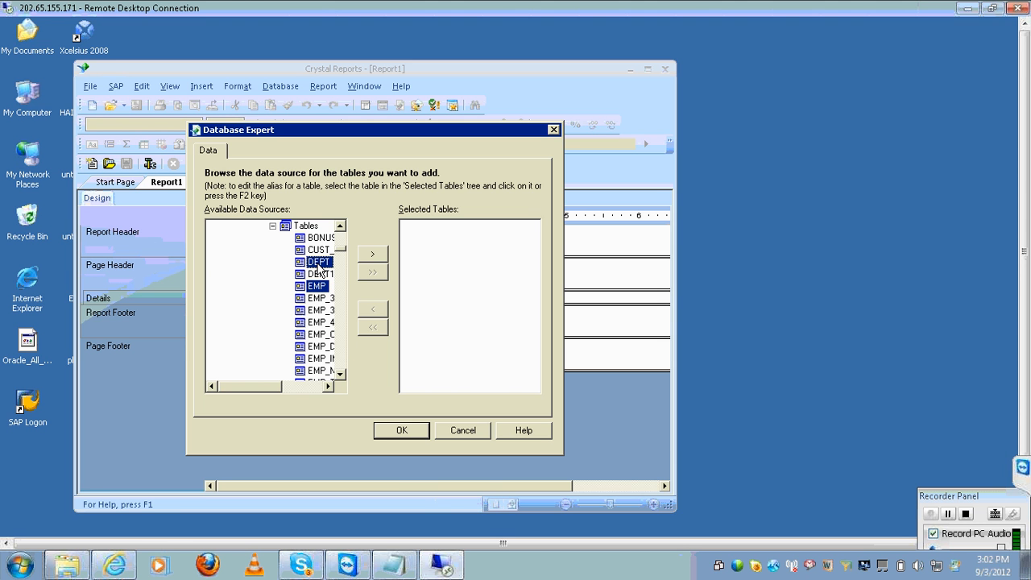
left_click(370, 256)
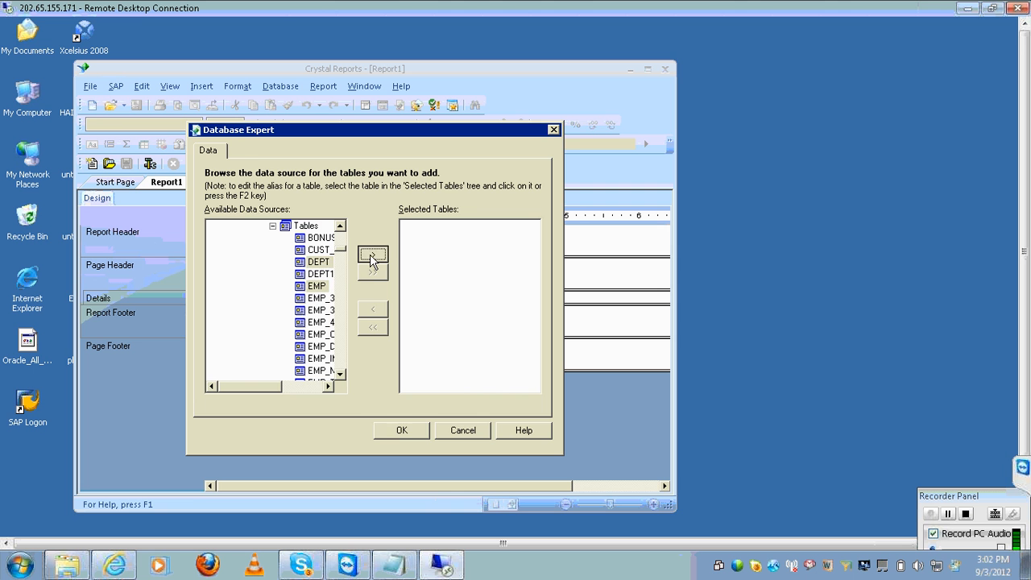
left_click(391, 434)
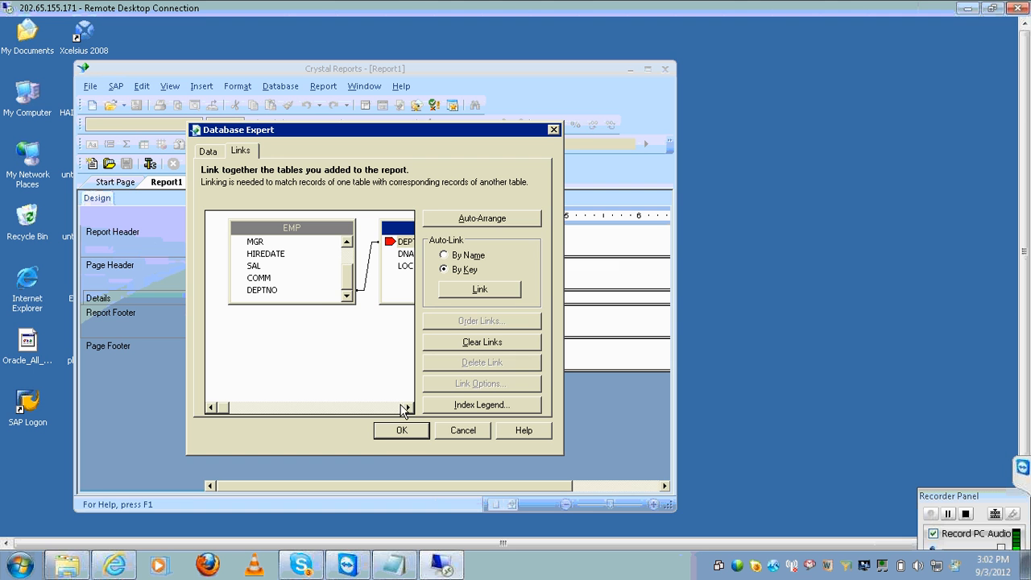
Accept the DEPTNO link between EMP and DEPT and close the Database Expert
left_click(408, 407)
left_click(408, 408)
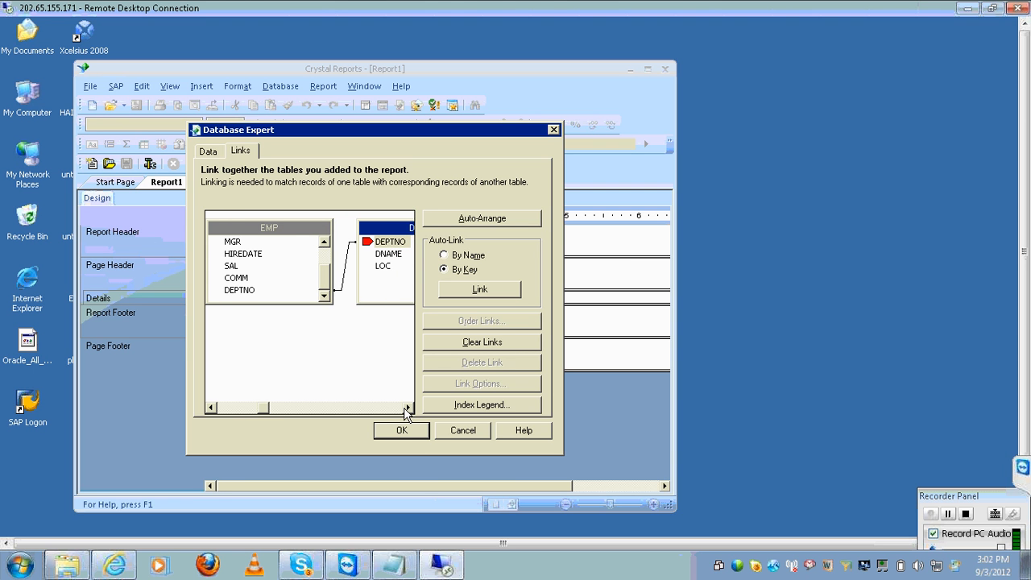
left_click(345, 272)
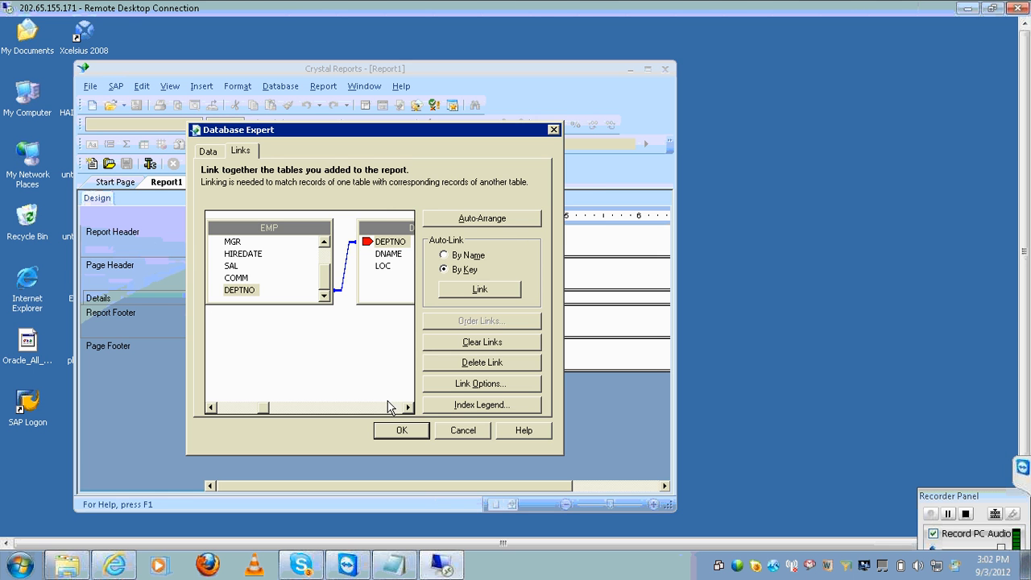
left_click(390, 429)
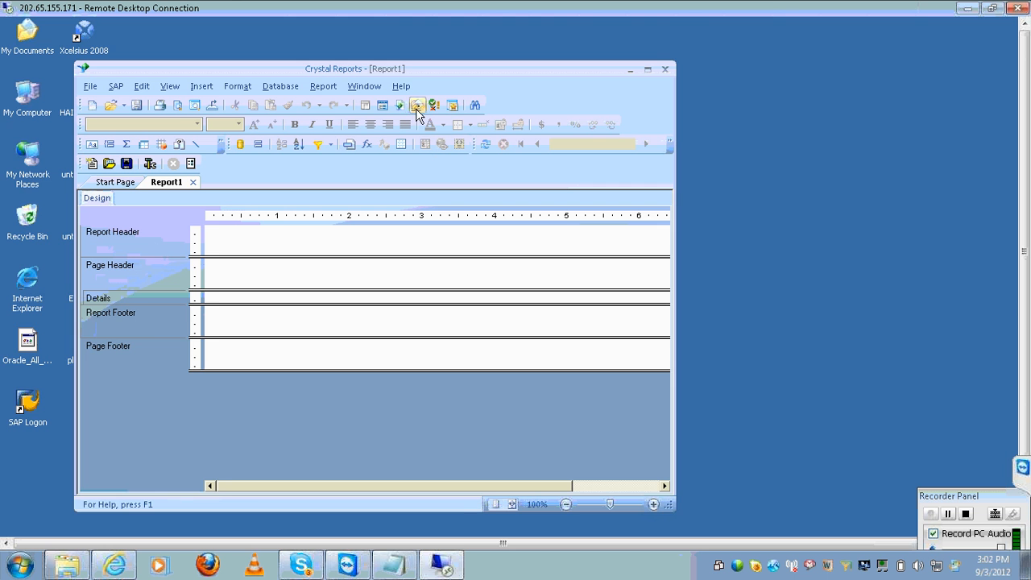
Maximise then restore the Crystal Reports window, toggling the remote session's full-screen view
double_click(415, 71)
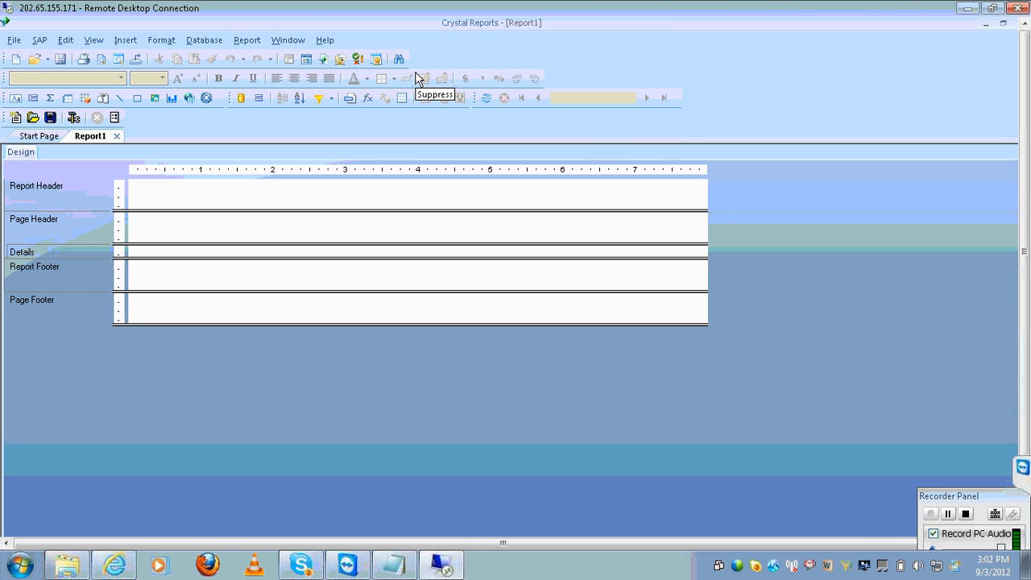
double_click(777, 5)
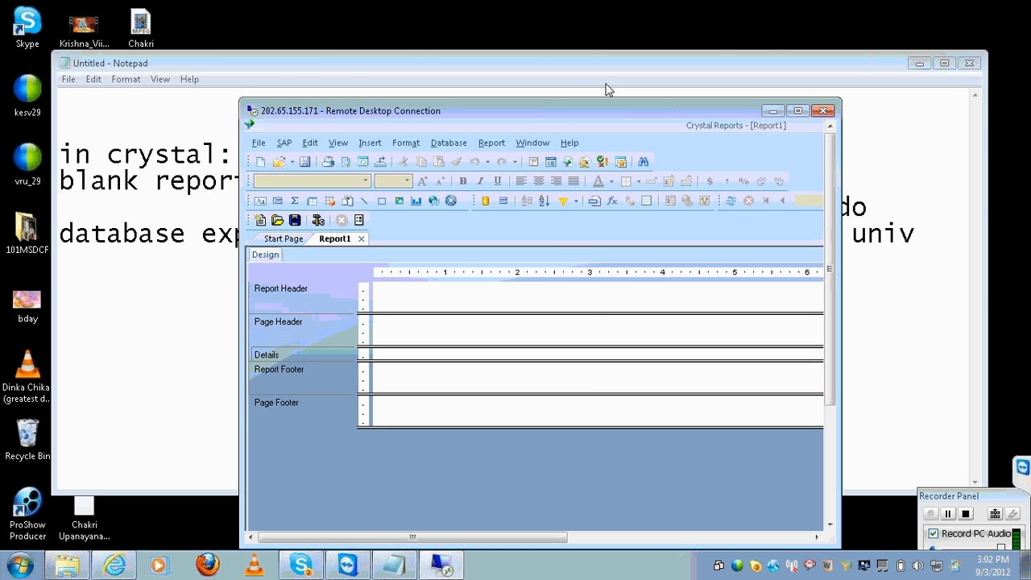
double_click(544, 110)
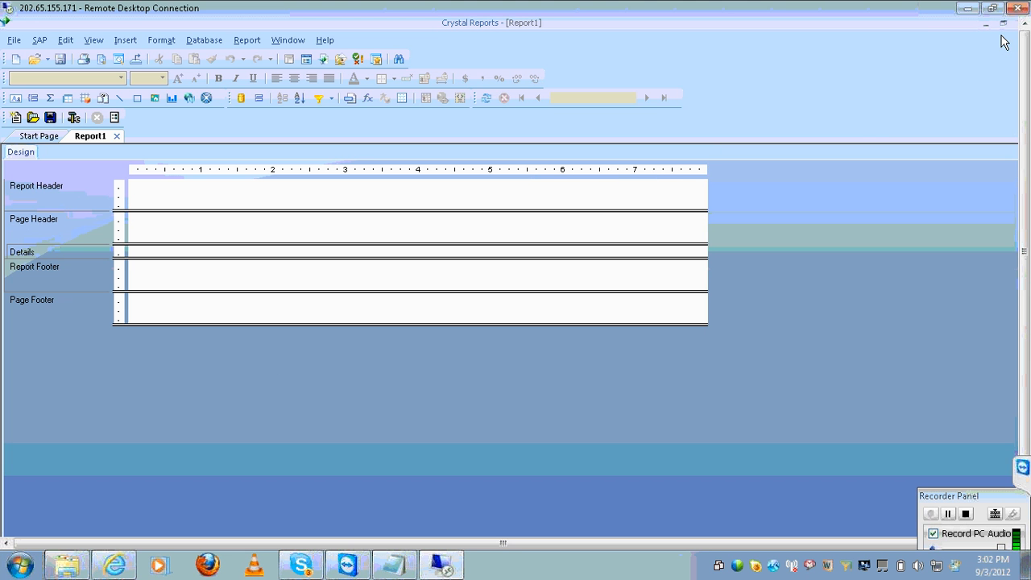
left_click(1004, 25)
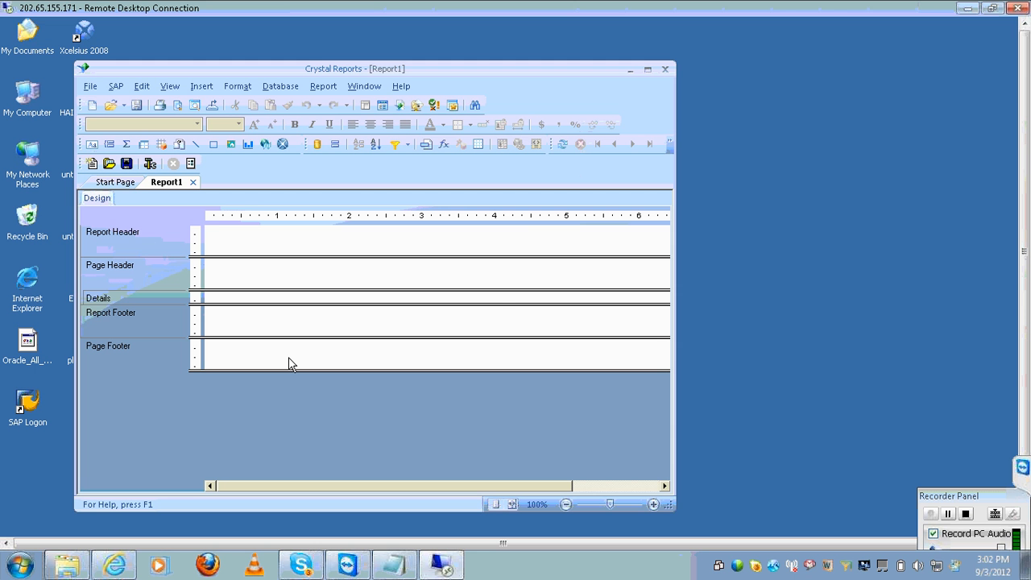
Mute your microphone in the Skype group call and hide the call window
left_click(306, 568)
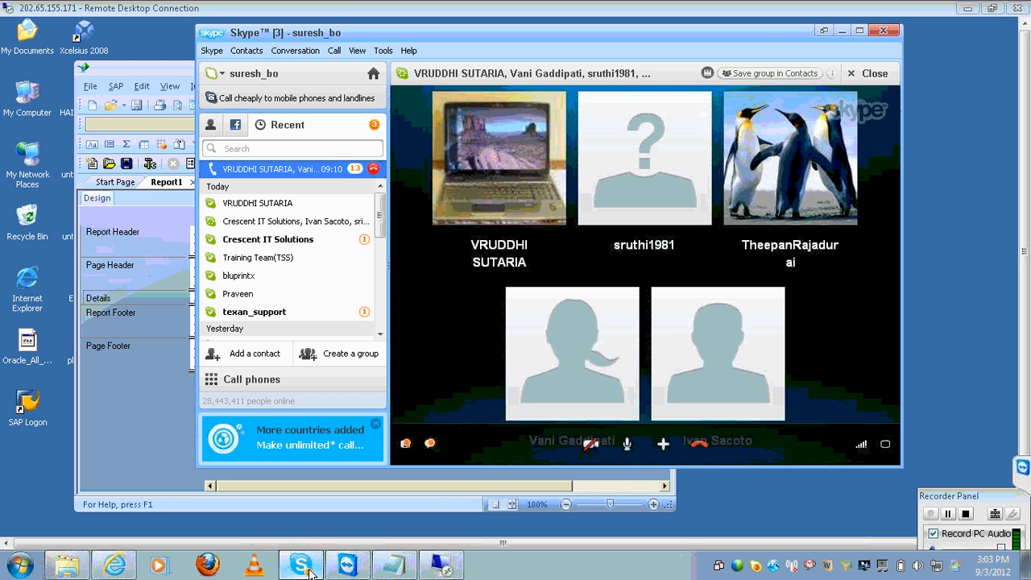
left_click(630, 447)
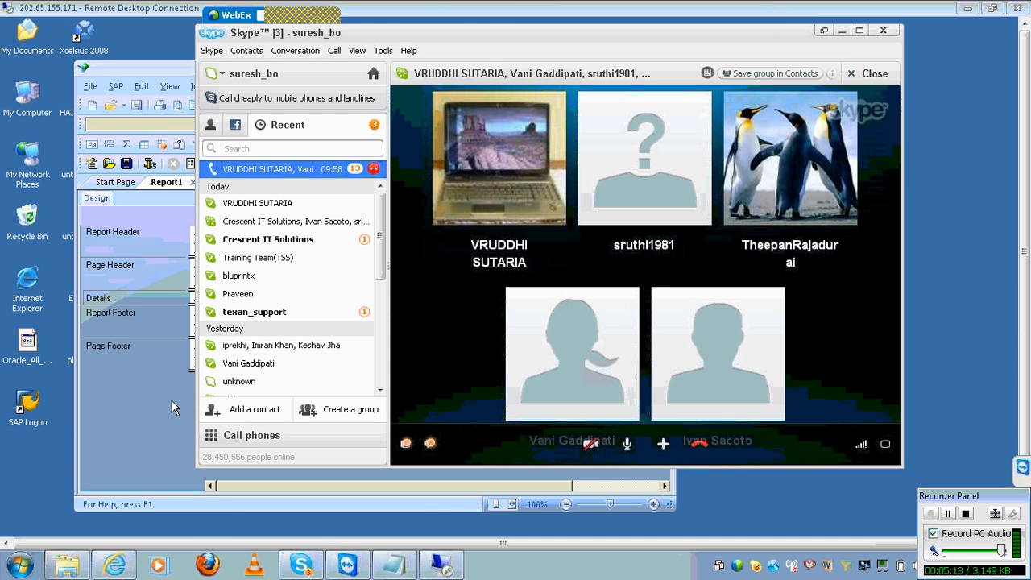
left_click(147, 402)
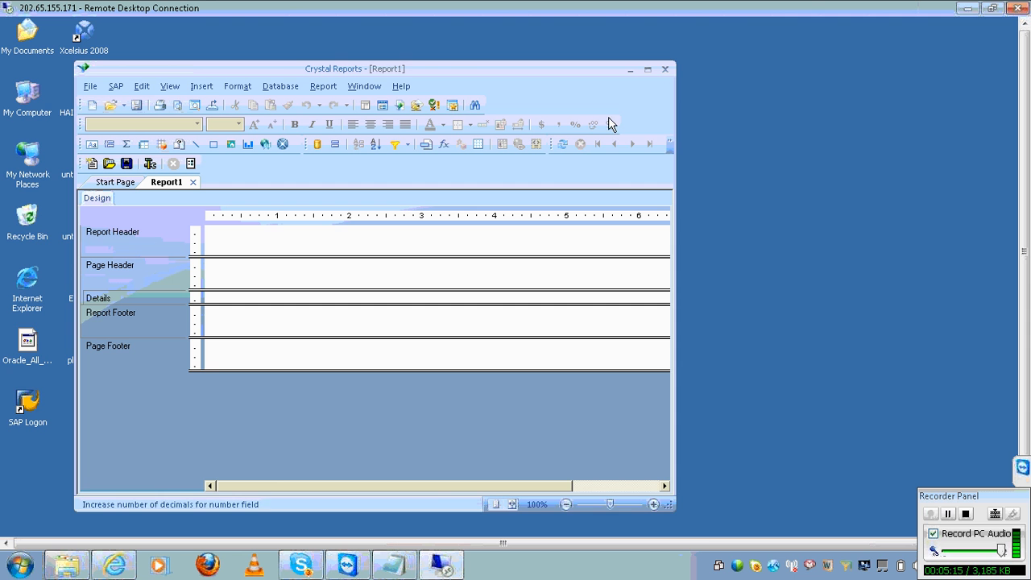
Maximize and restore the Crystal Reports window, then bring the Notepad notes to the front
left_click(644, 72)
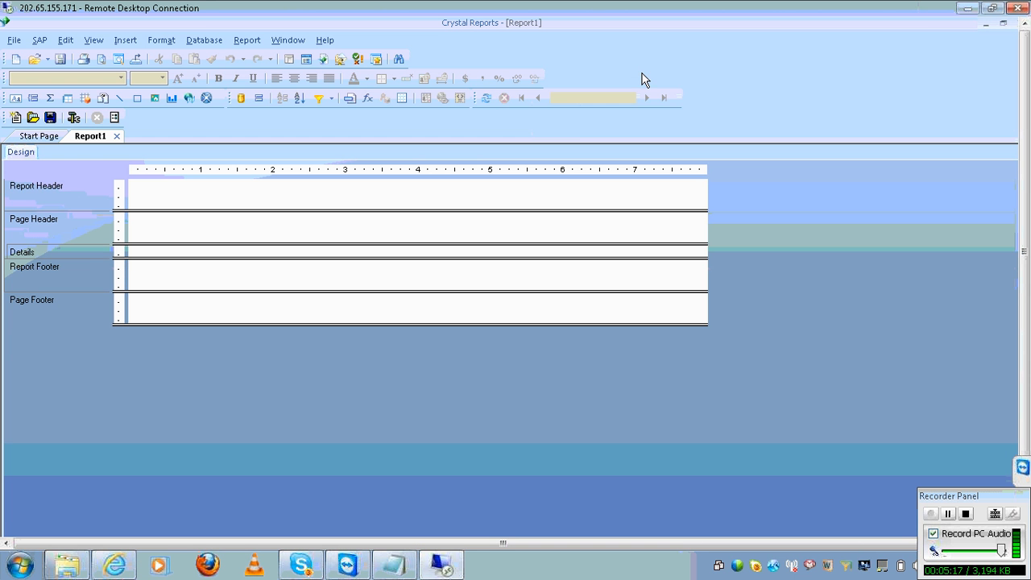
left_click(1004, 24)
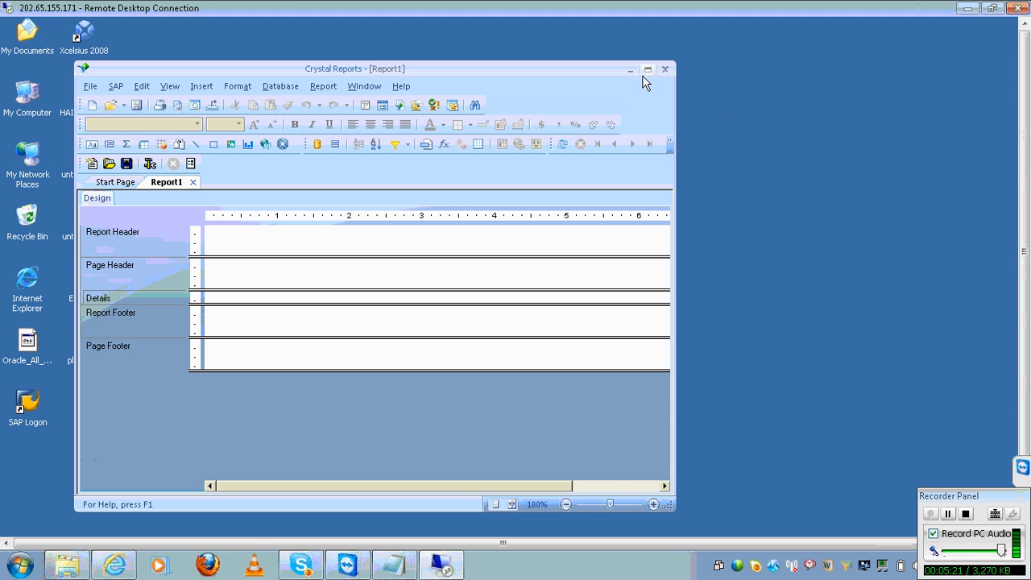
left_click(394, 565)
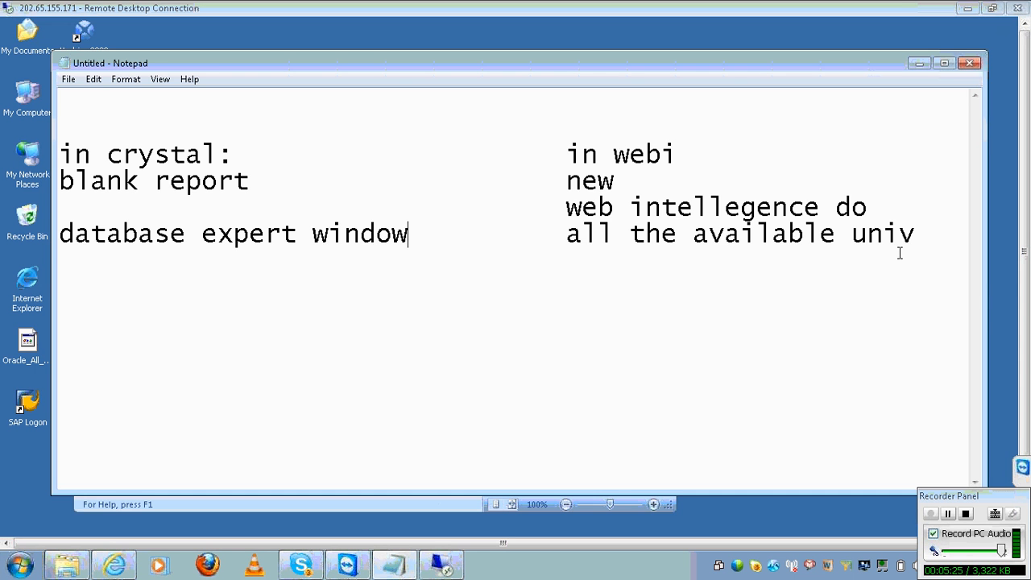
Add 'field explorer' under crystal and 'classes and objects' under webi in the notes
left_click(928, 248)
left_click(948, 514)
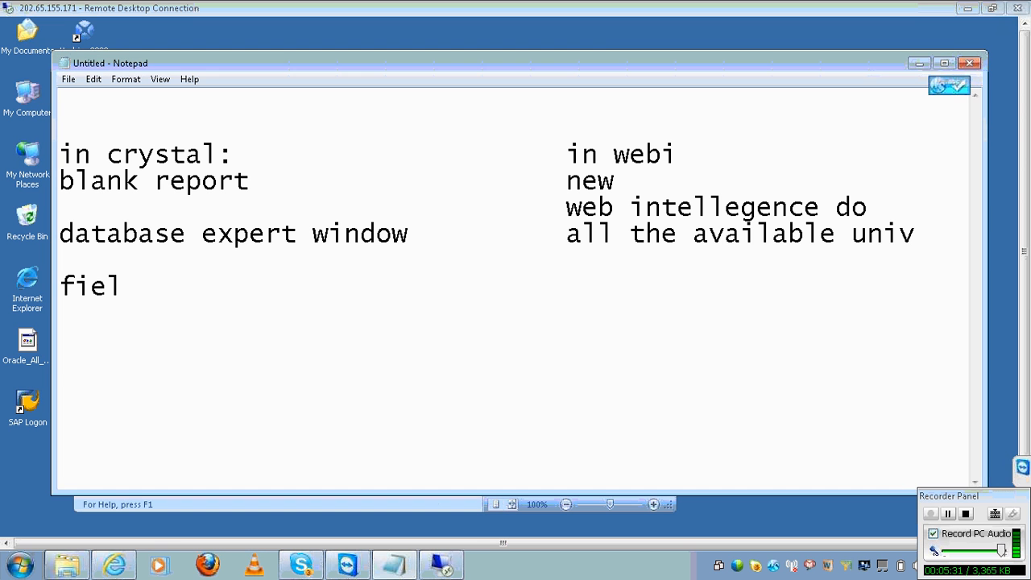
type("d explorer")
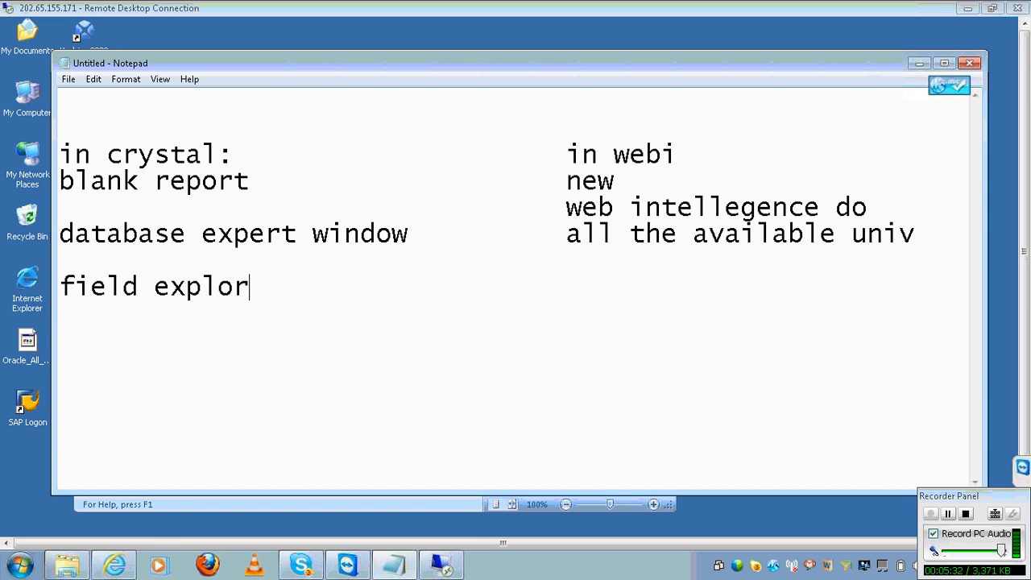
key("Tab")
key("Tab")
key("Tab")
type("cla")
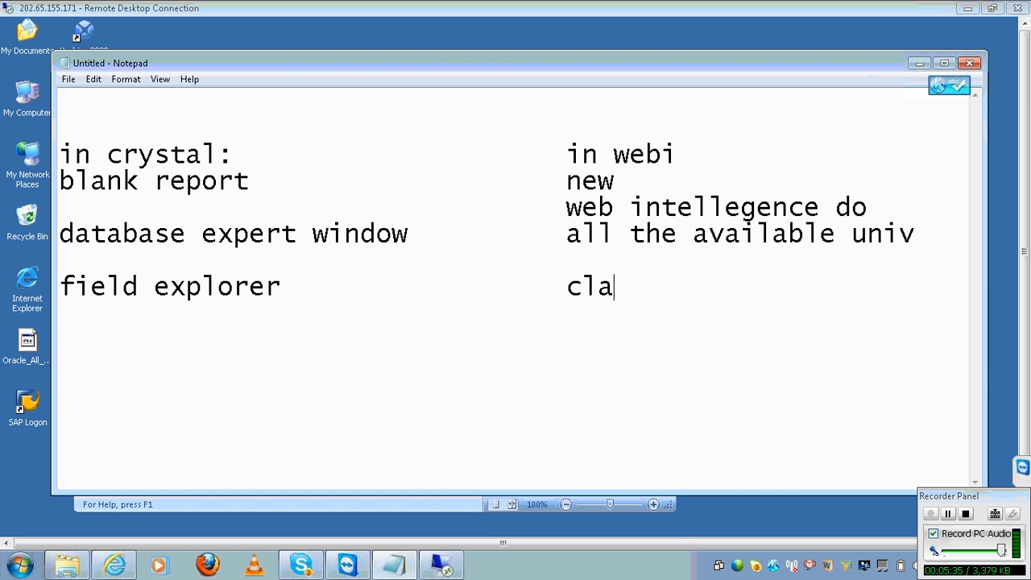
type("sses ande")
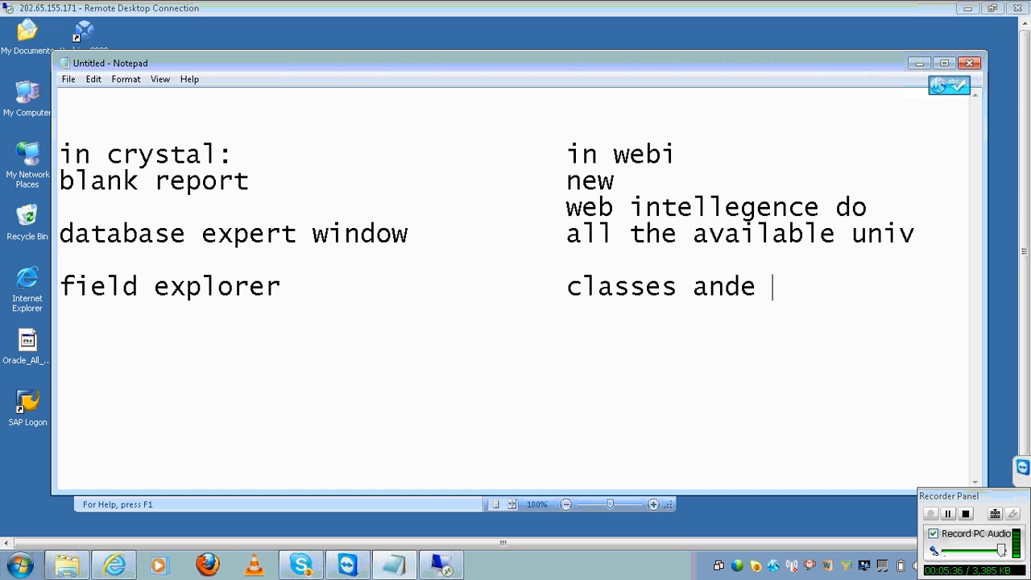
key("BackSpace")
key("BackSpace")
type("objects")
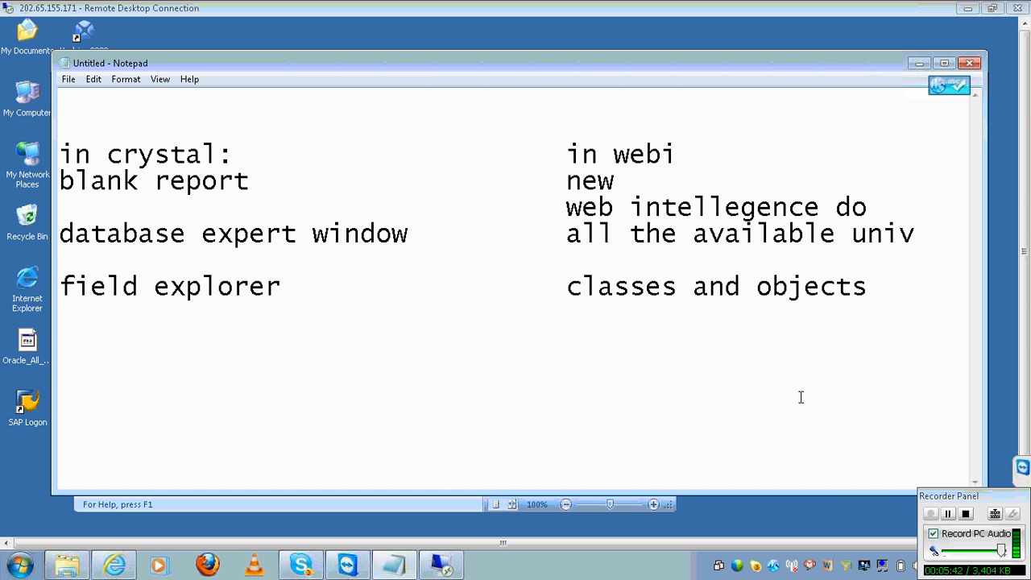
left_click(440, 564)
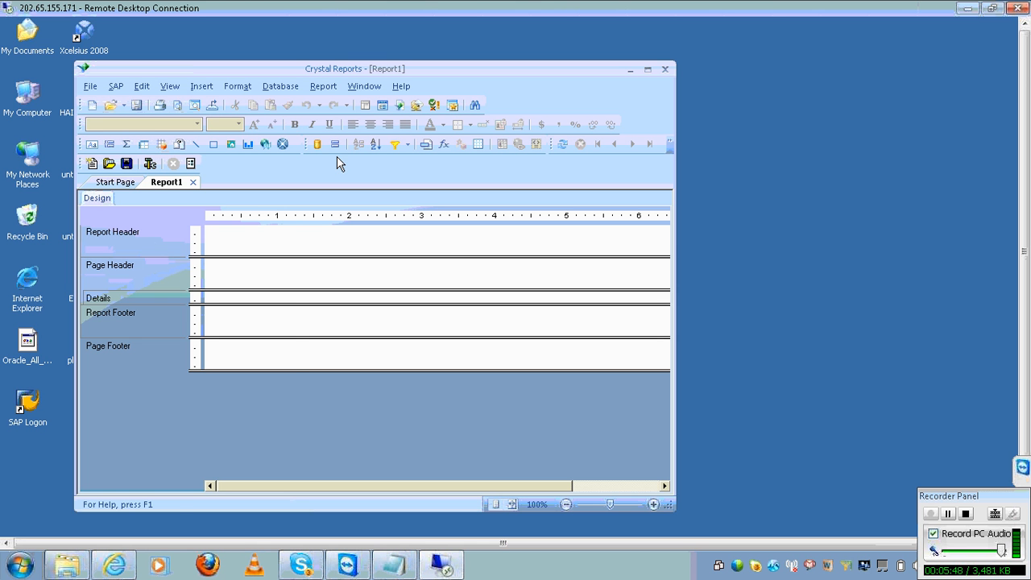
Try showing the Field Explorer panel from the View menu with Crystal Reports maximized
left_click(167, 89)
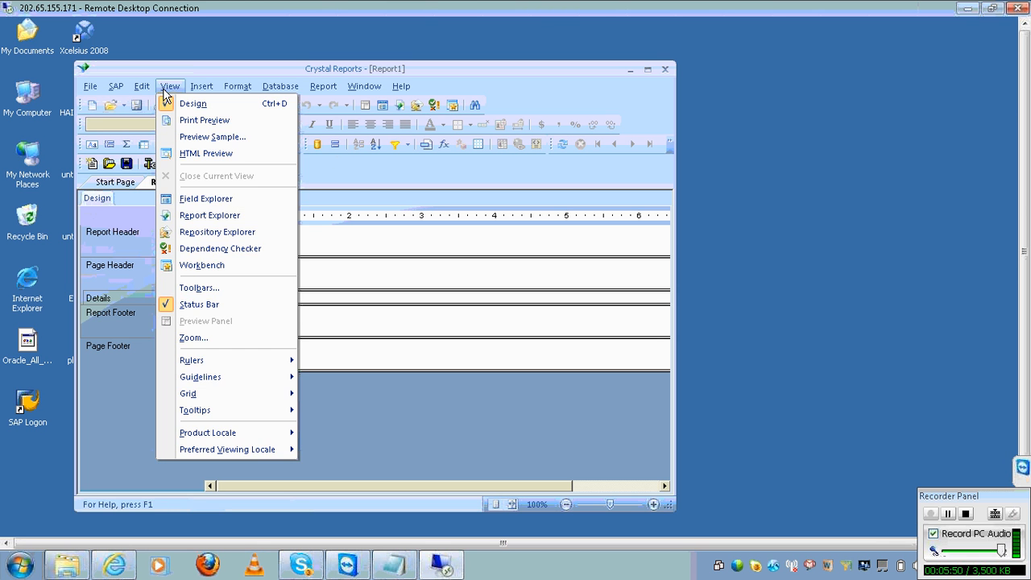
left_click(217, 199)
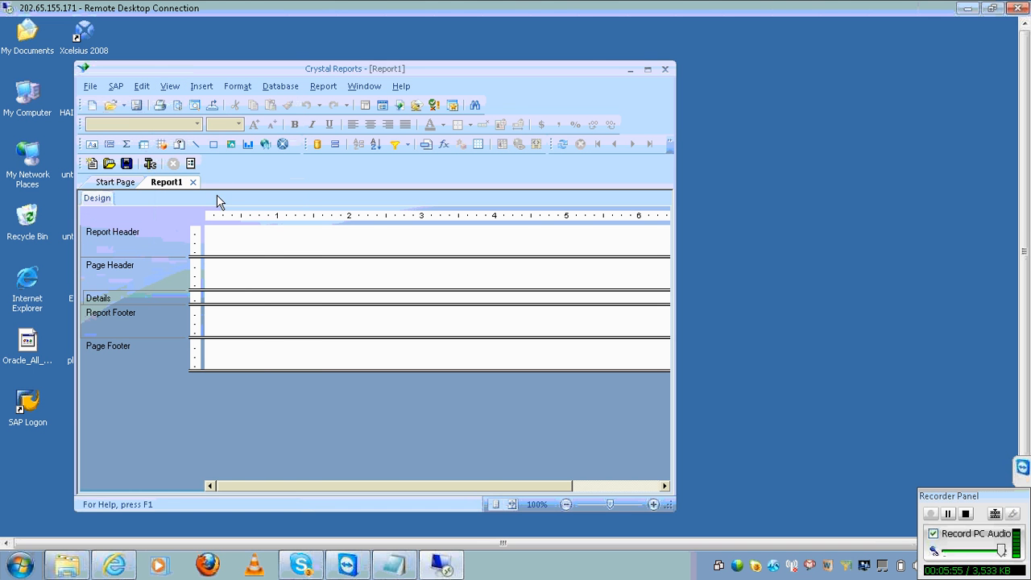
left_click(647, 71)
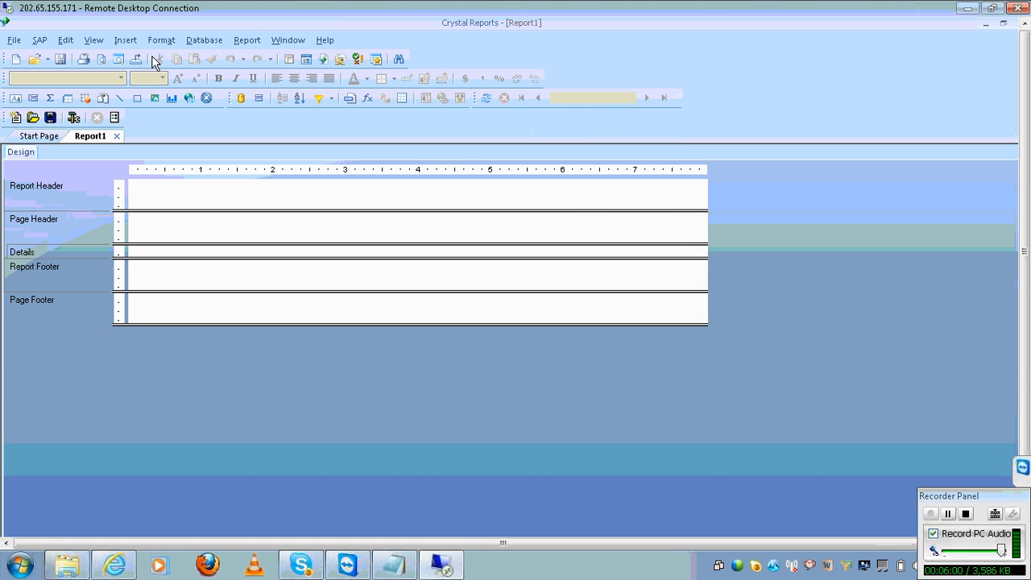
left_click(93, 42)
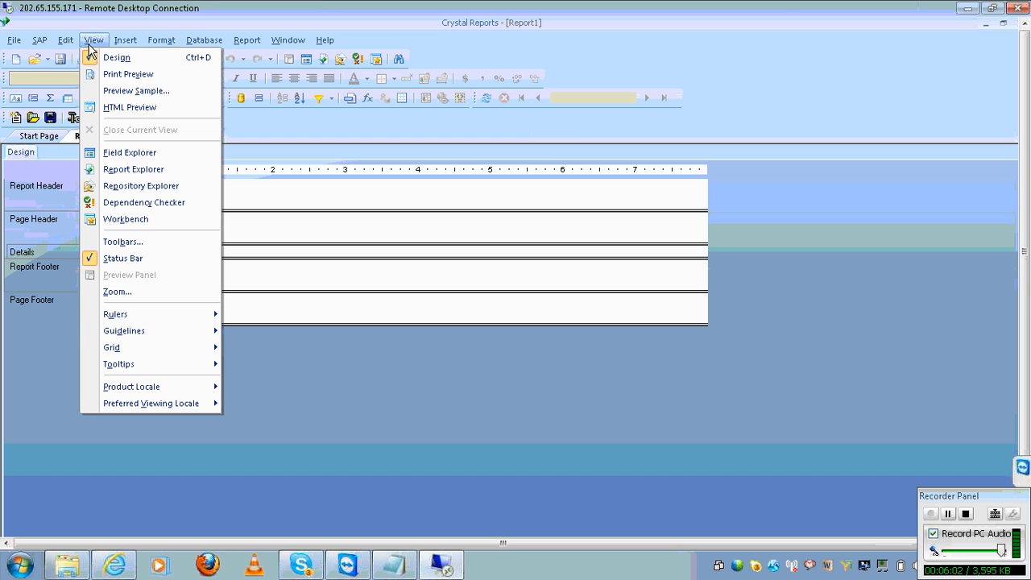
left_click(125, 153)
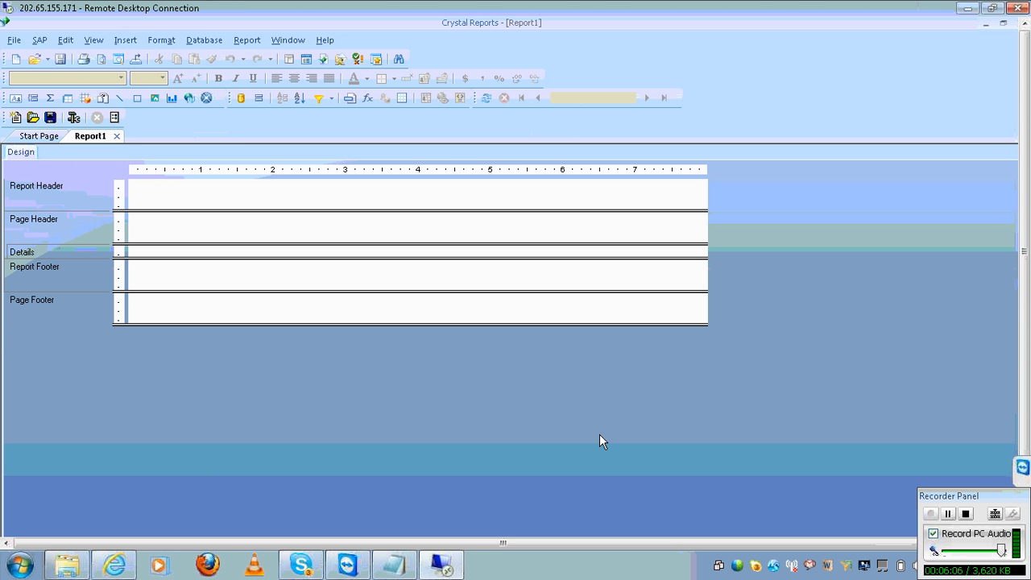
left_click(1004, 493)
left_click_drag(1003, 493, 1022, 532)
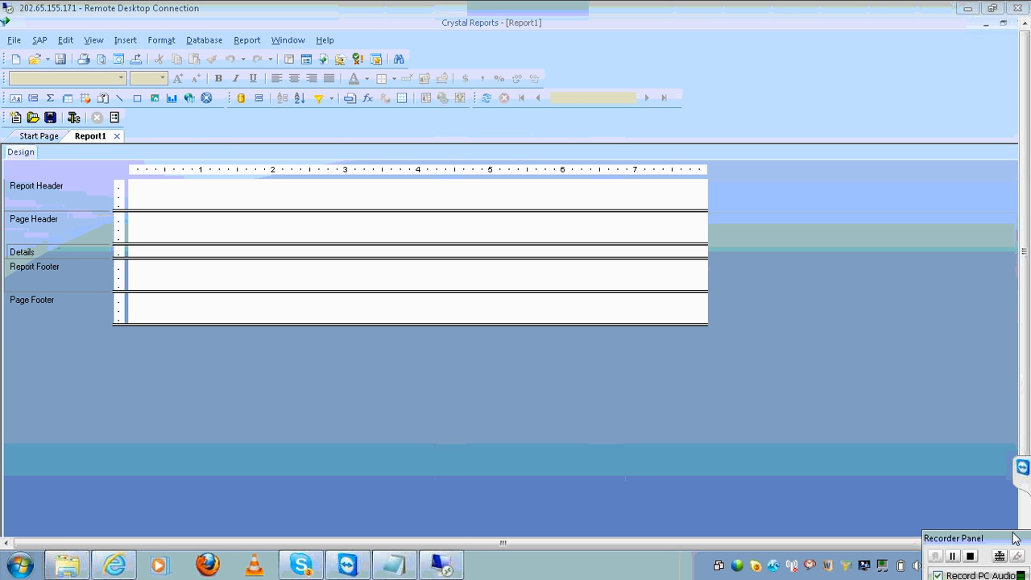
left_click(1023, 530)
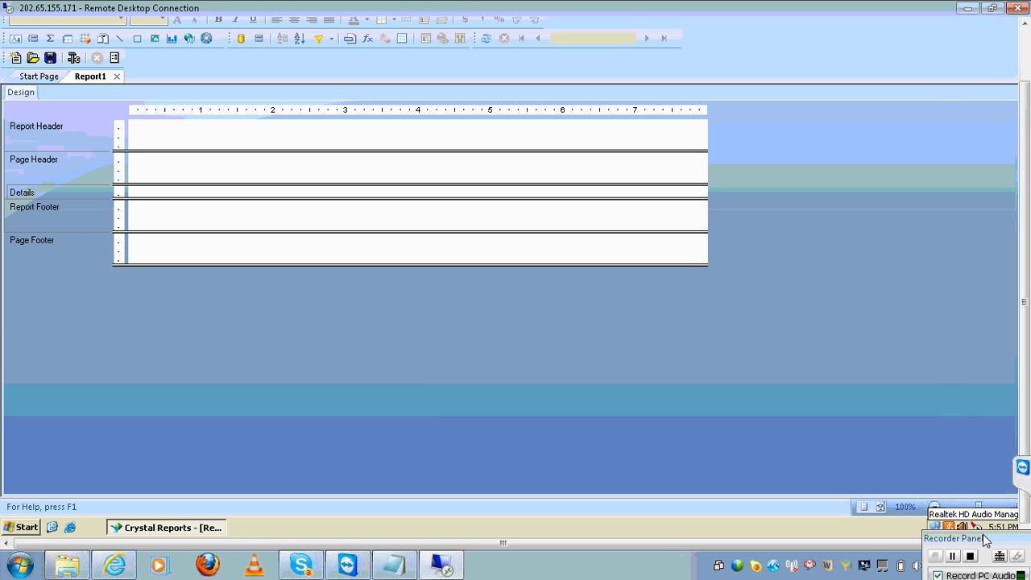
left_click_drag(986, 540, 967, 569)
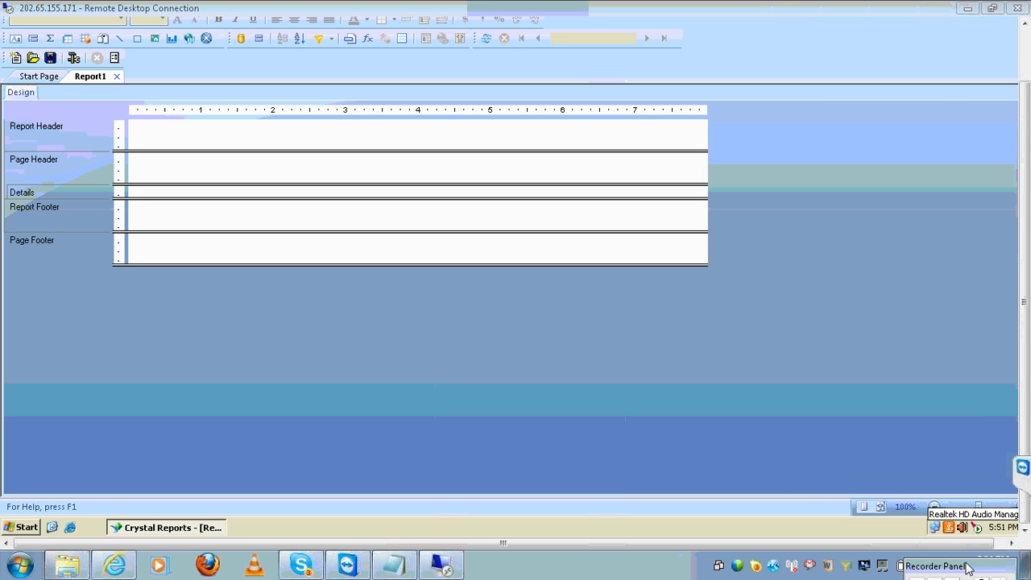
left_click(1009, 543)
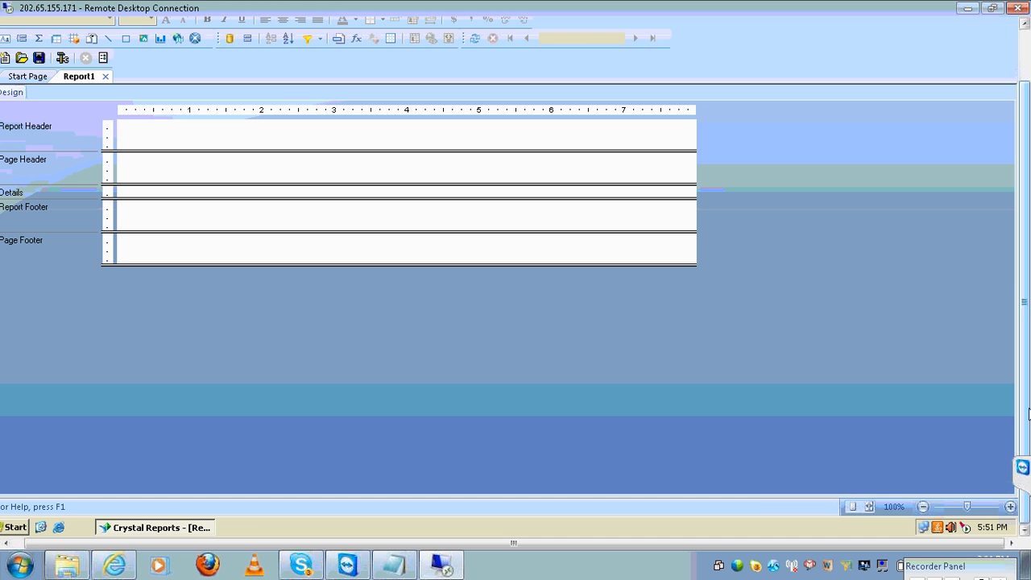
Shrink and re-expand the remote session, restore Crystal, and retry the Field Explorer panel
double_click(848, 18)
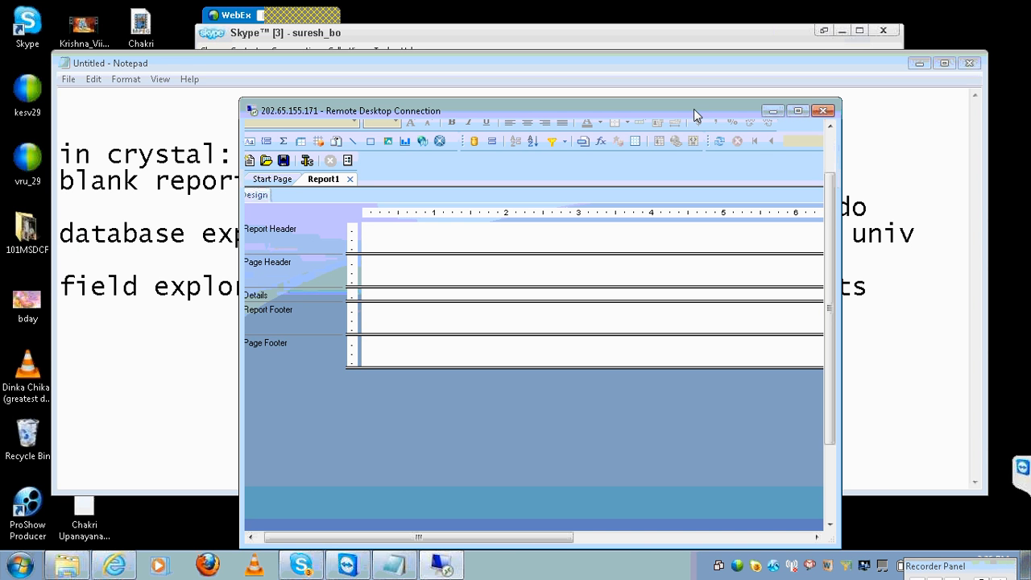
double_click(672, 107)
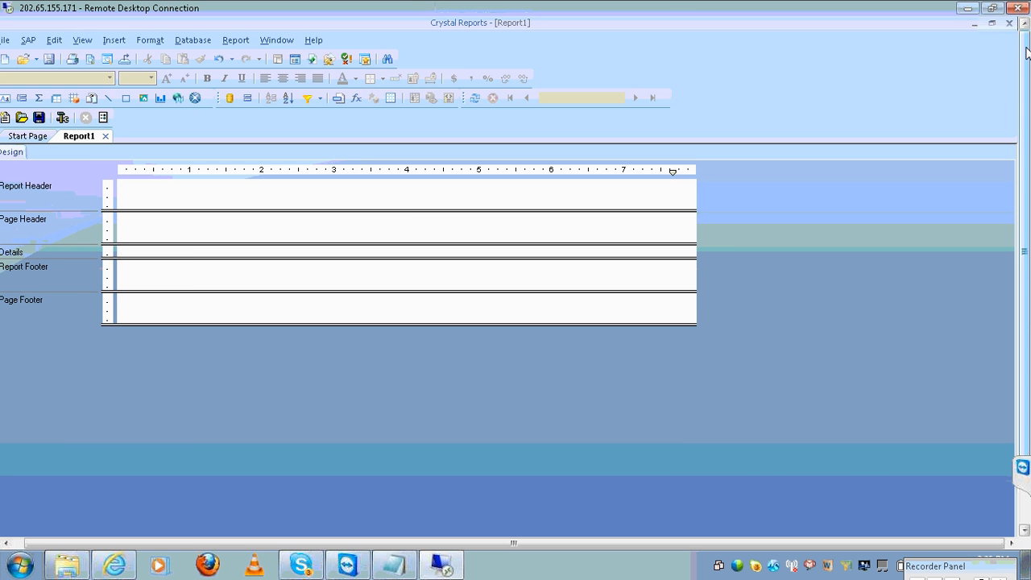
left_click(988, 23)
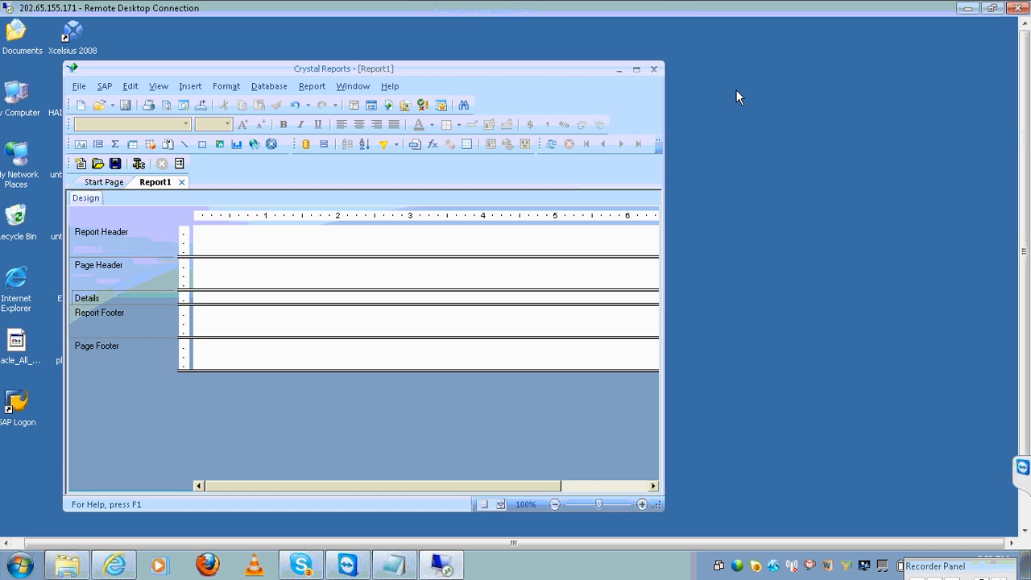
left_click(620, 485)
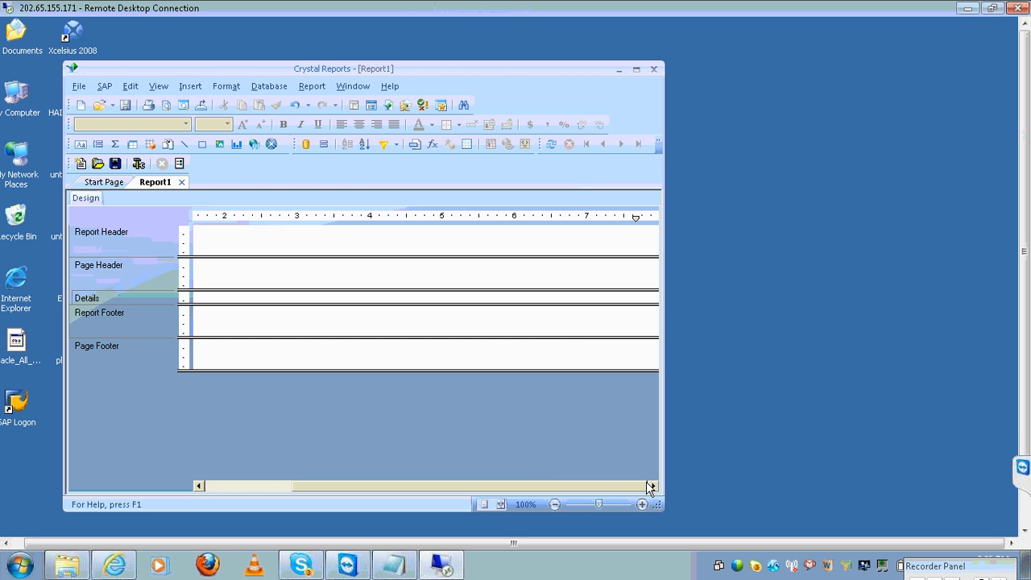
left_click(158, 90)
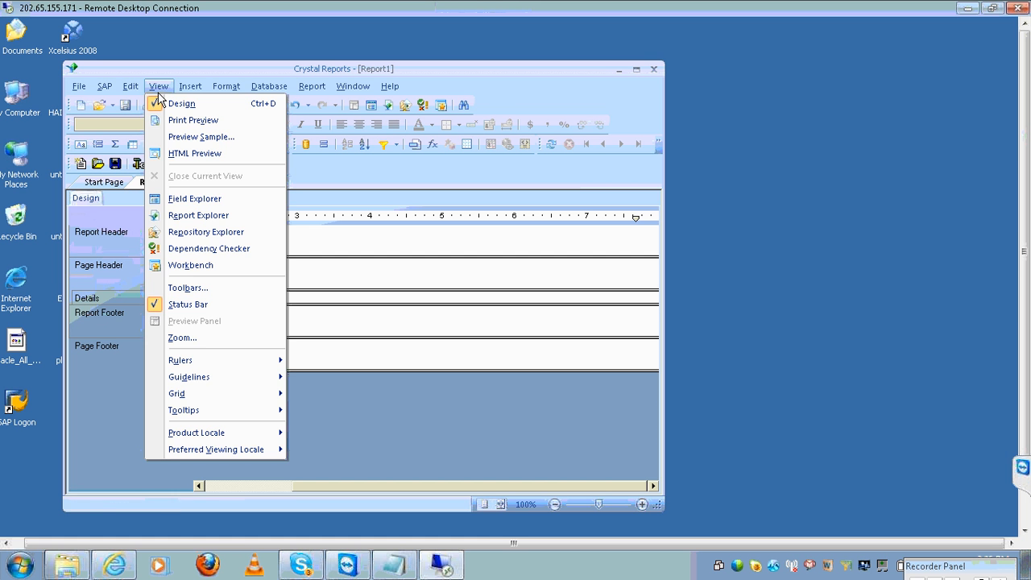
left_click(176, 201)
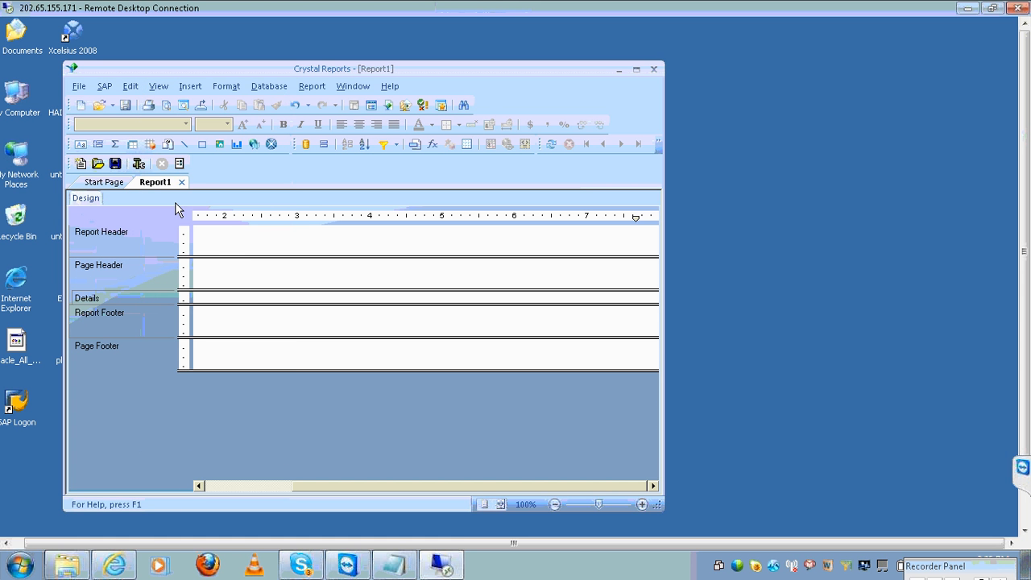
left_click(231, 489)
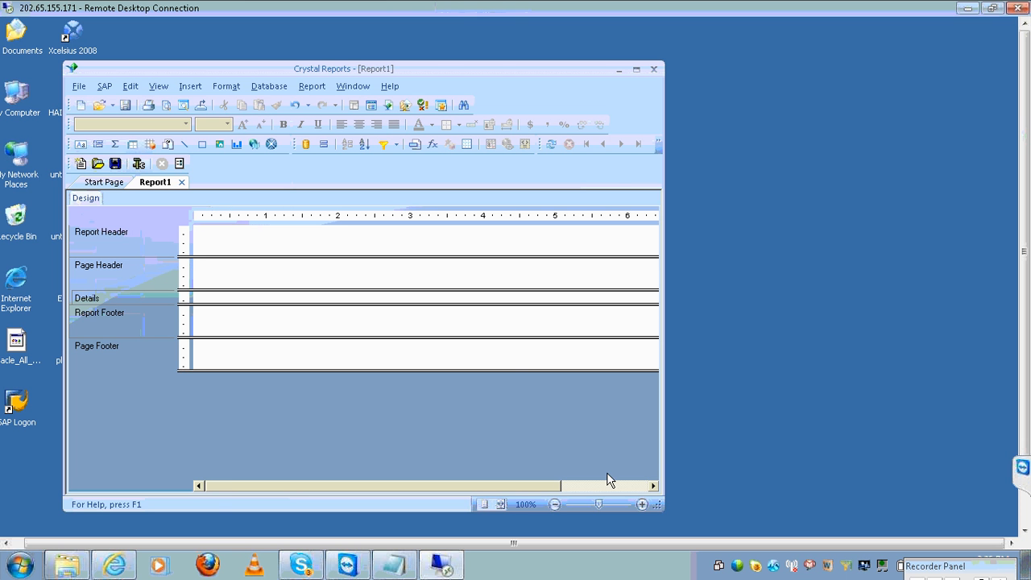
left_click(630, 487)
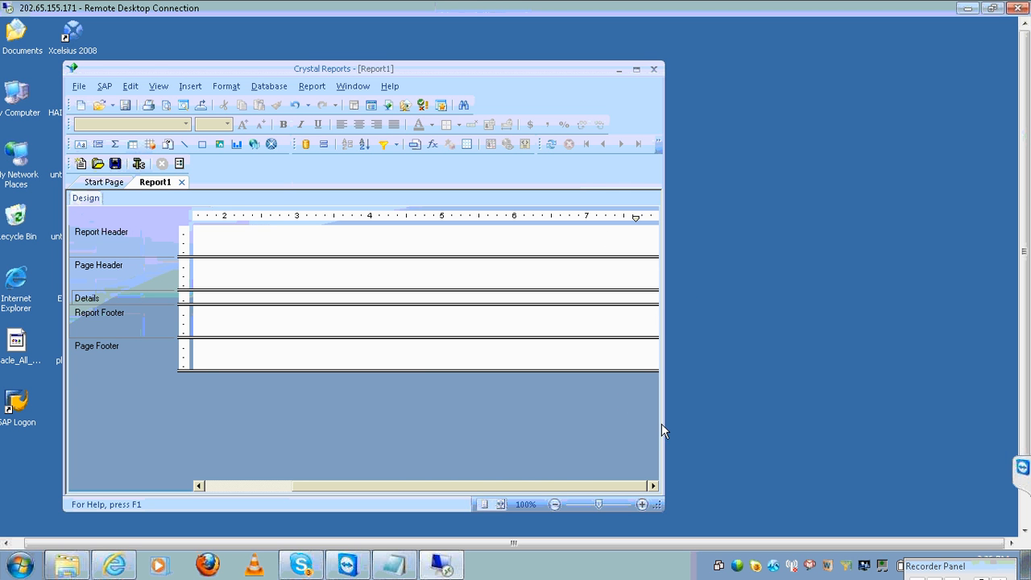
Retry Field Explorer in a maximized Crystal window, then disconnect the remote session
left_click(636, 70)
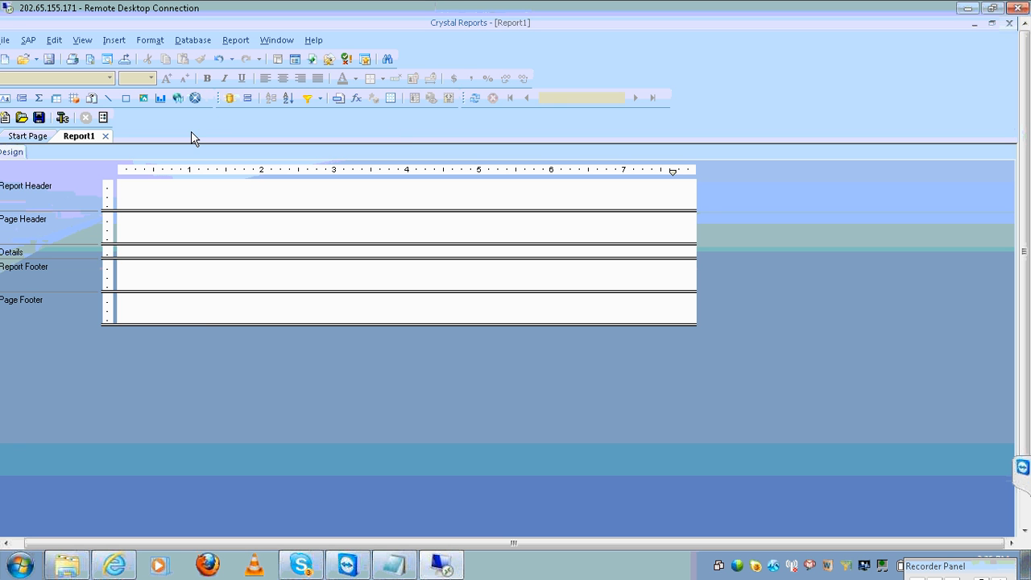
left_click(81, 42)
left_click(135, 156)
left_click(991, 24)
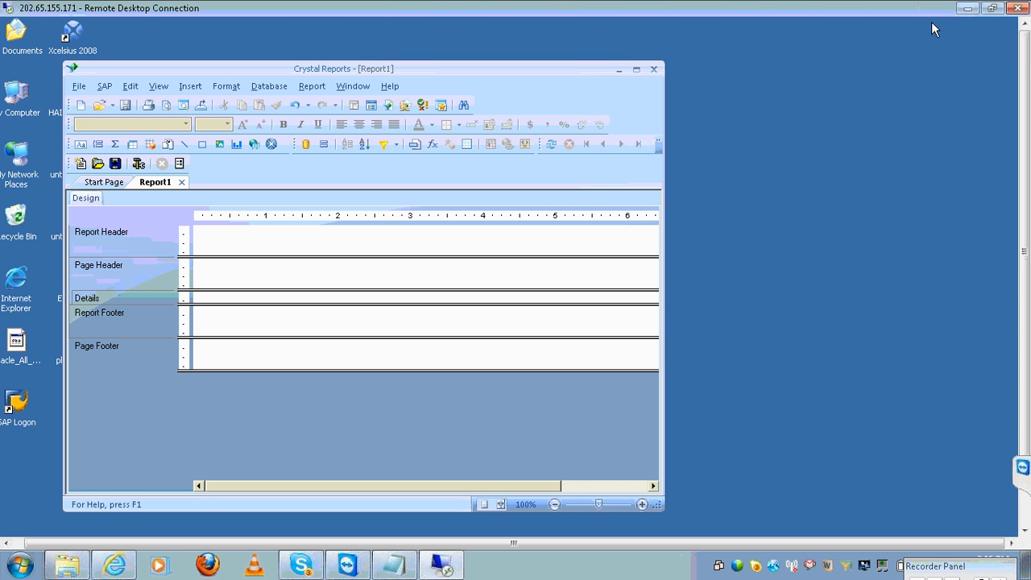
left_click(1017, 10)
left_click(586, 339)
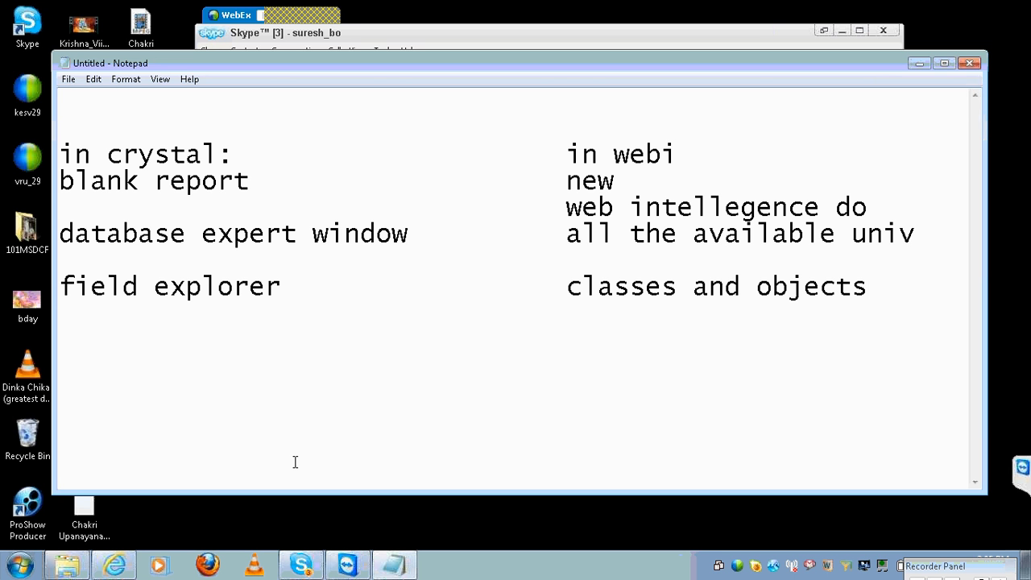
Launch Remote Desktop Connection and connect to the remote server, trusting the connection
left_click(20, 564)
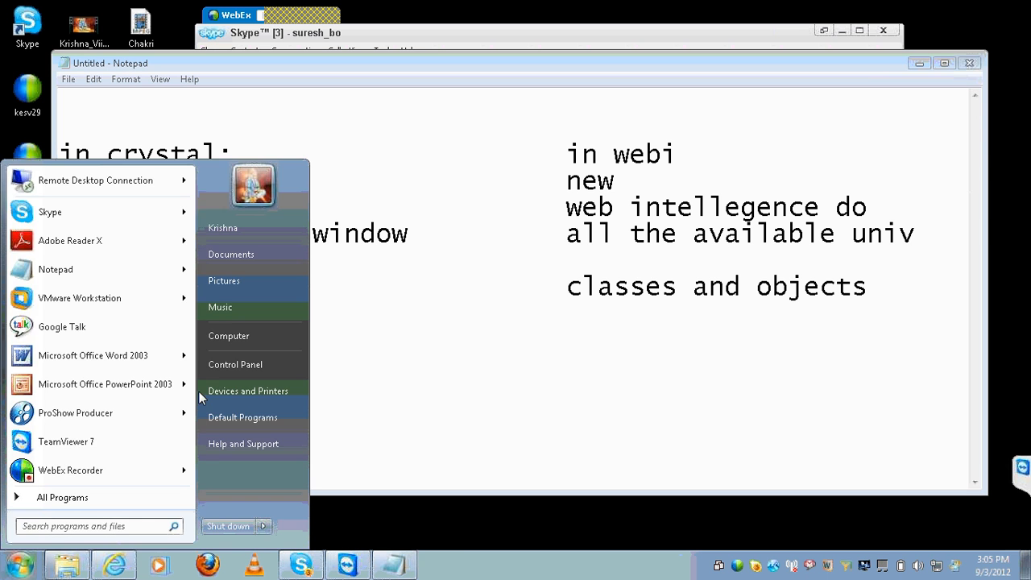
left_click(158, 199)
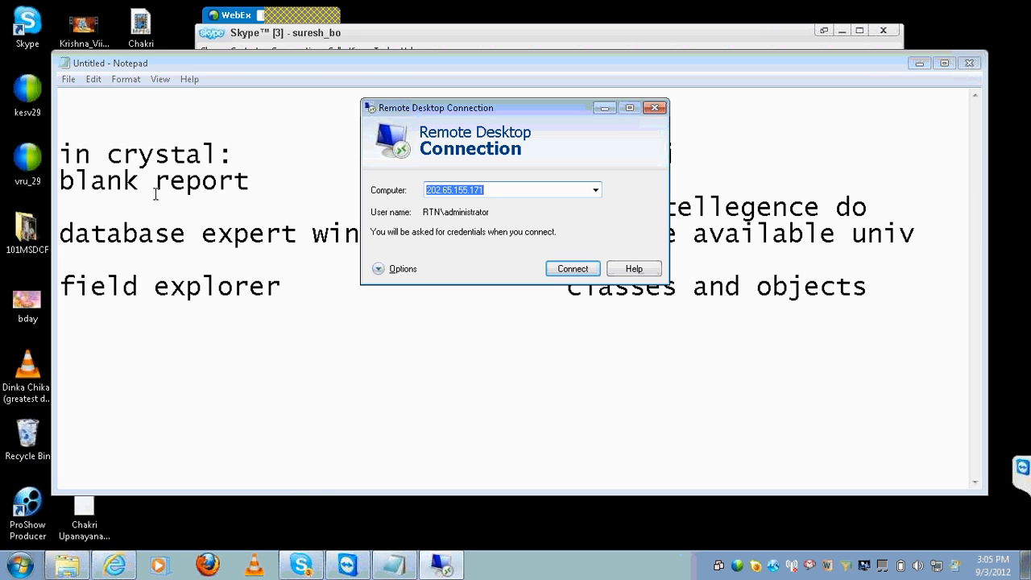
left_click(568, 268)
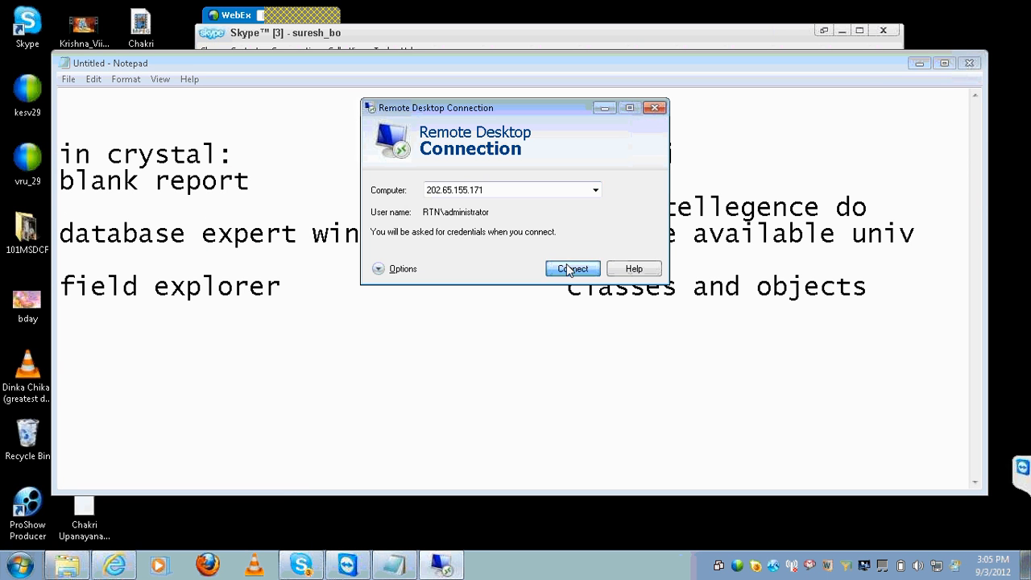
left_click(595, 274)
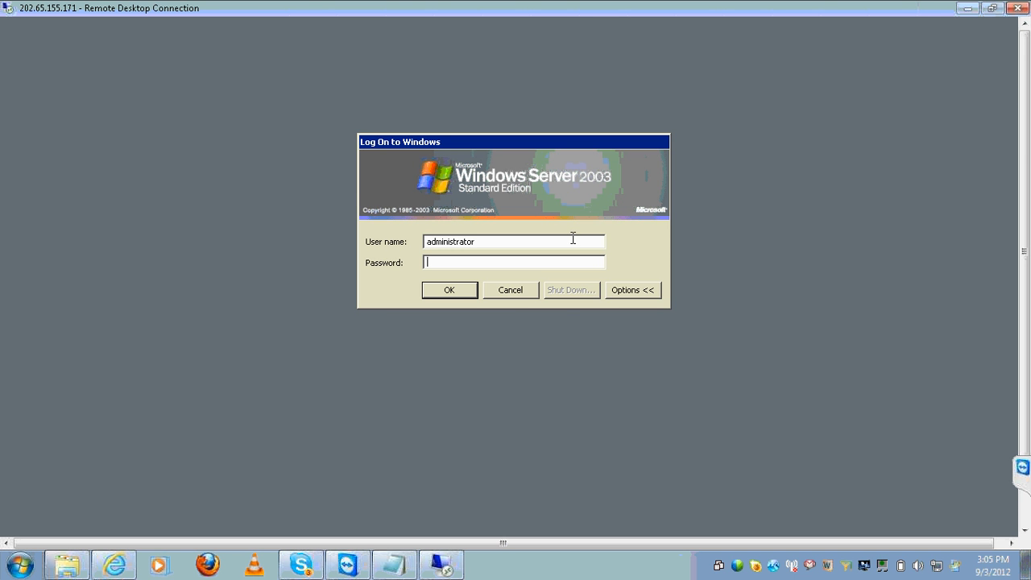
Log on with a different user name and the account password
left_click(570, 240)
key("BackSpace")
key("BackSpace")
key("BackSpace")
key("BackSpace")
key("BackSpace")
key("BackSpace")
key("BackSpace")
key("BackSpace")
key("BackSpace")
key("BackSpace")
key("BackSpace")
key("BackSpace")
key("BackSpace")
type("suresh")
key("Tab")
type("********")
key("Return")
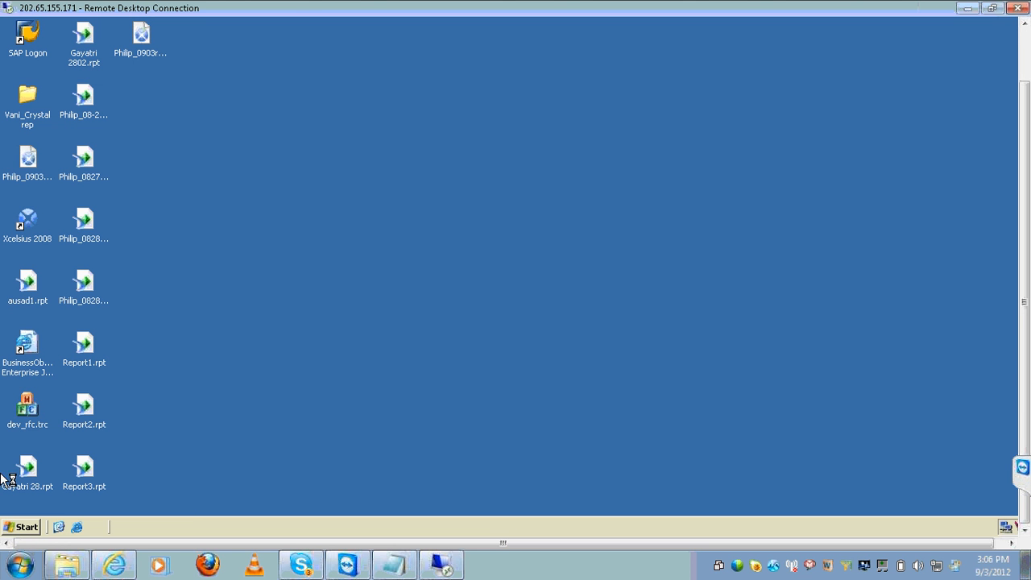
Dismiss the Manage Your Server window and launch Crystal Reports 2008 from the Start menu
left_click(36, 535)
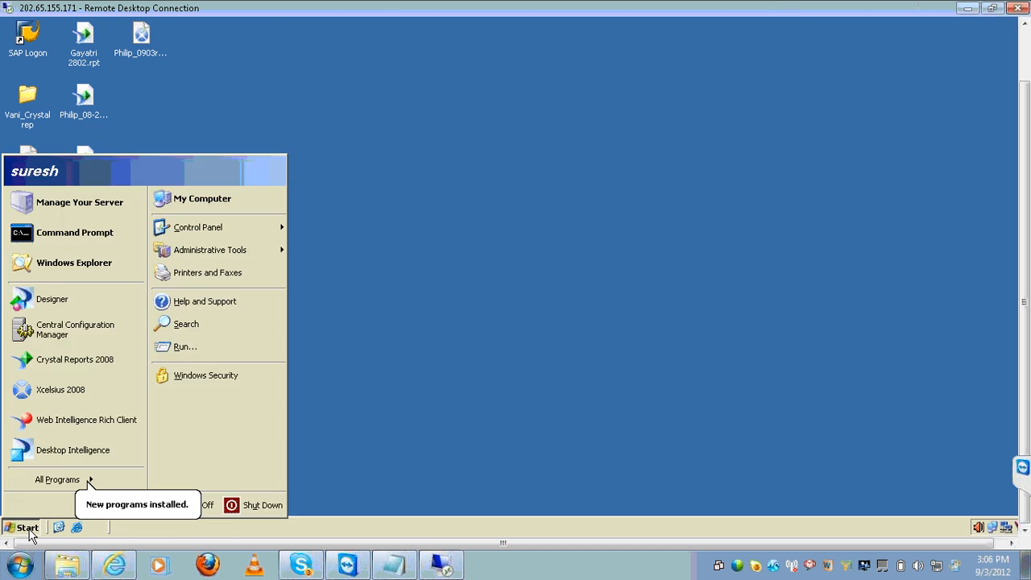
left_click(69, 201)
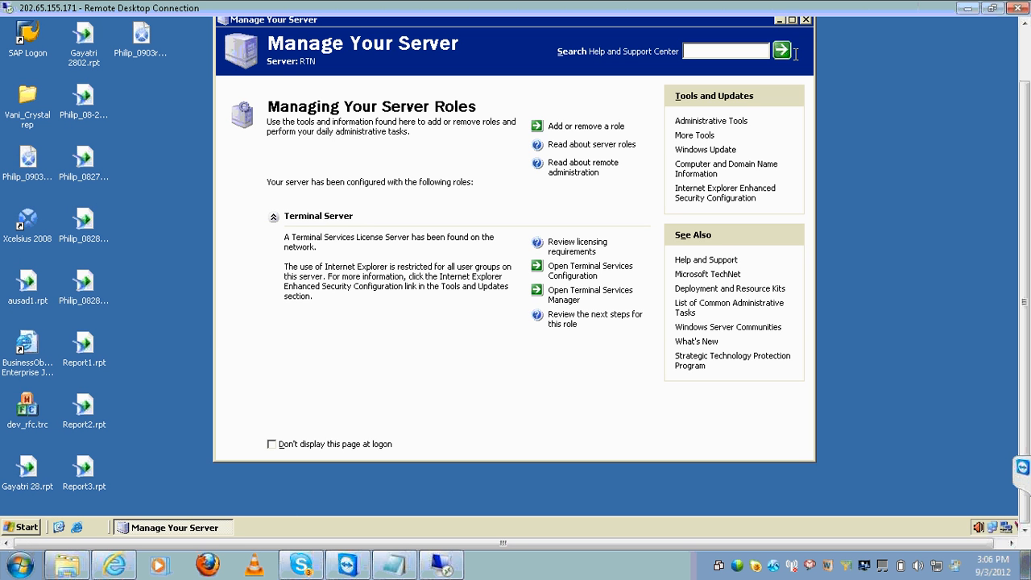
left_click(807, 21)
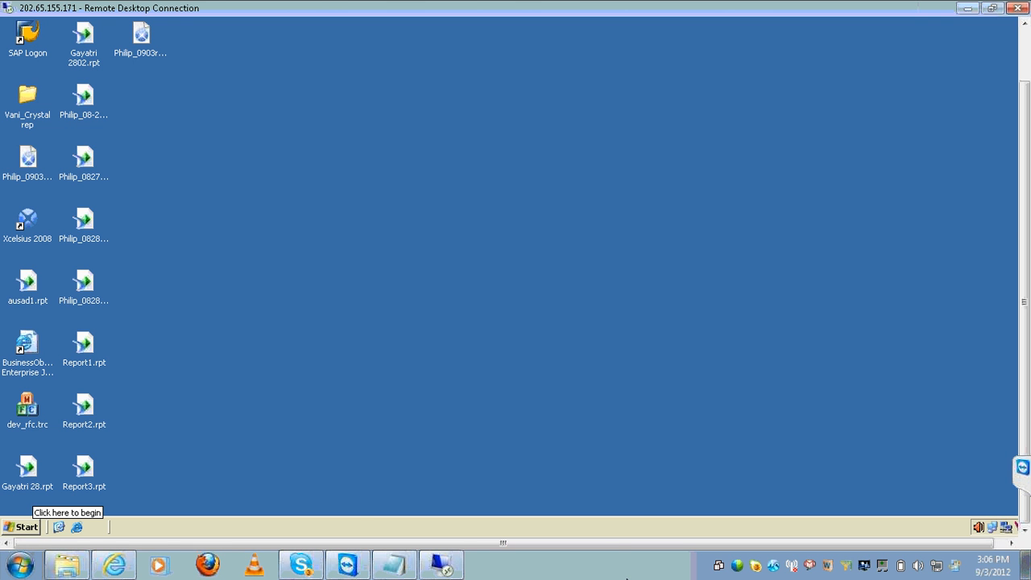
left_click(36, 528)
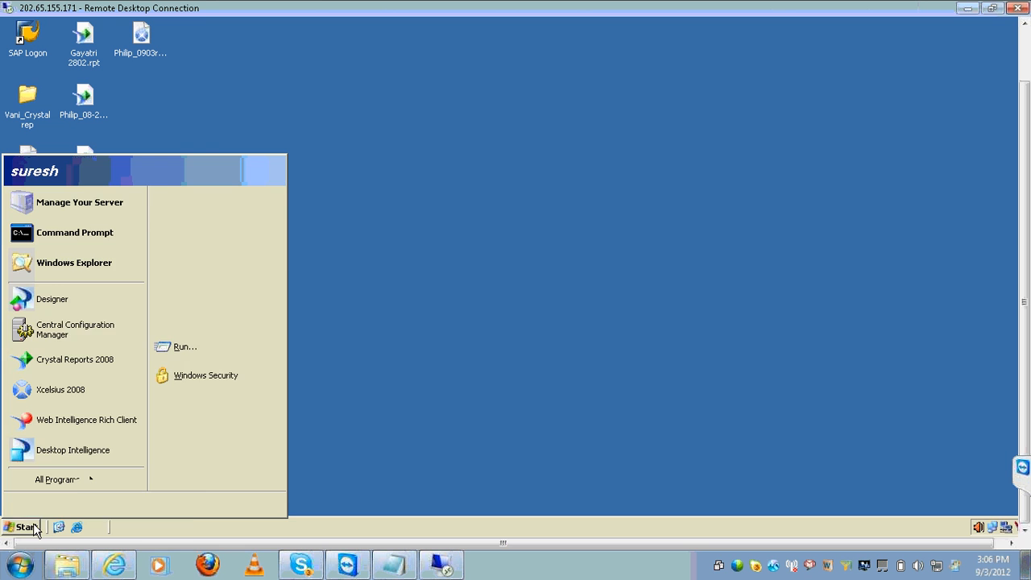
left_click(95, 360)
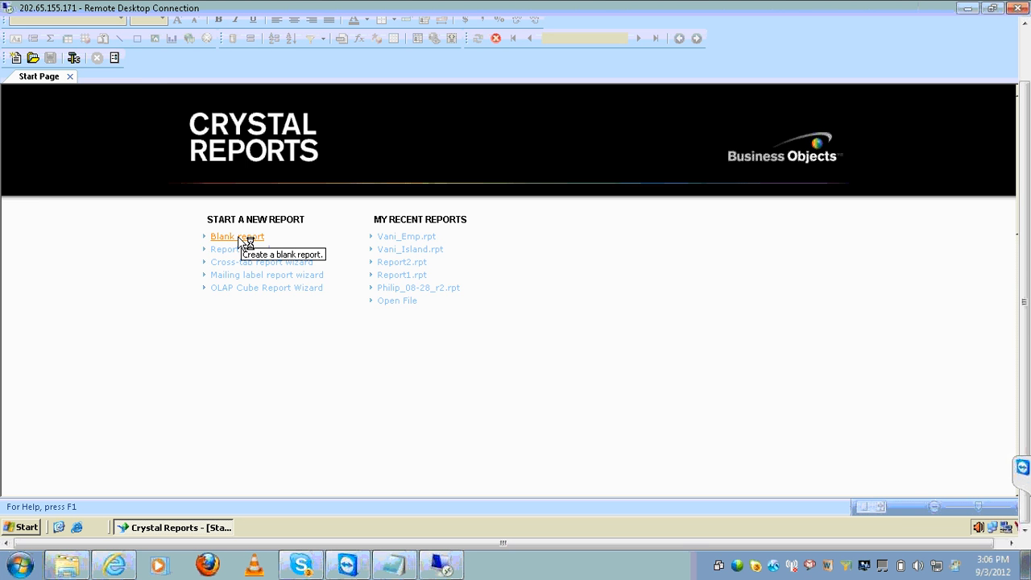
Create a blank report and pick the saved oracle connection under My Connections in Database Expert
left_click(242, 238)
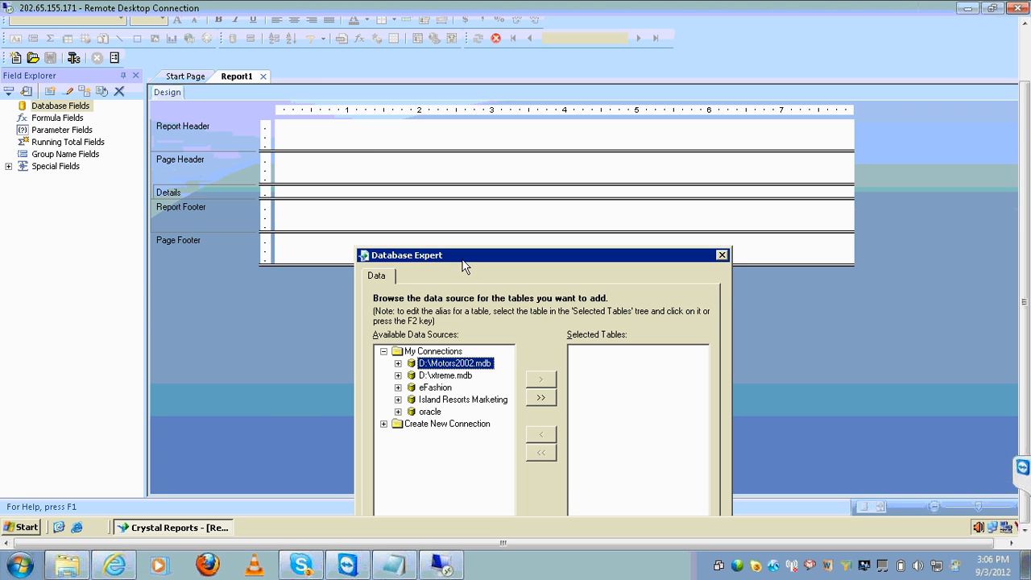
left_click_drag(463, 266, 362, 152)
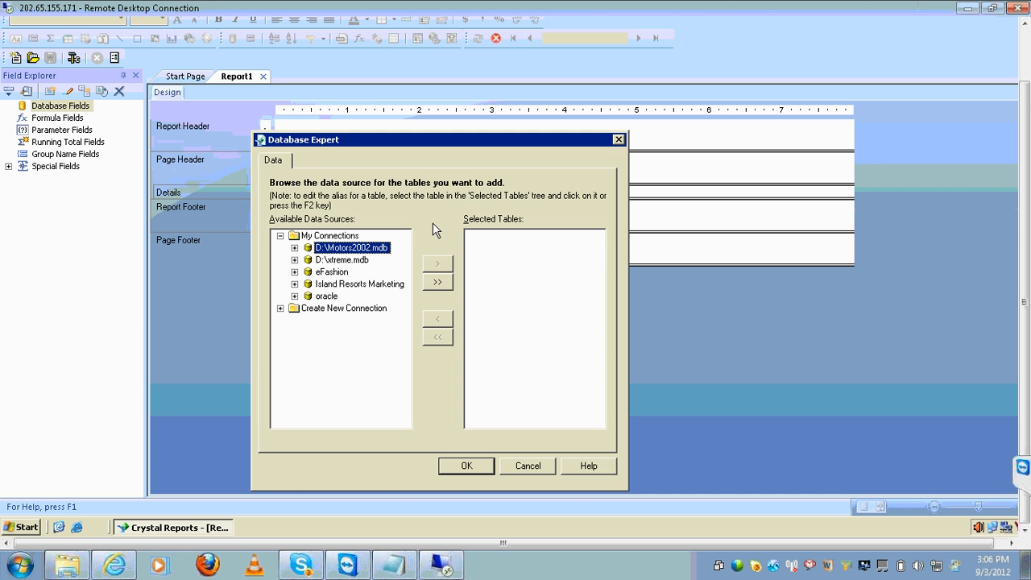
left_click(279, 237)
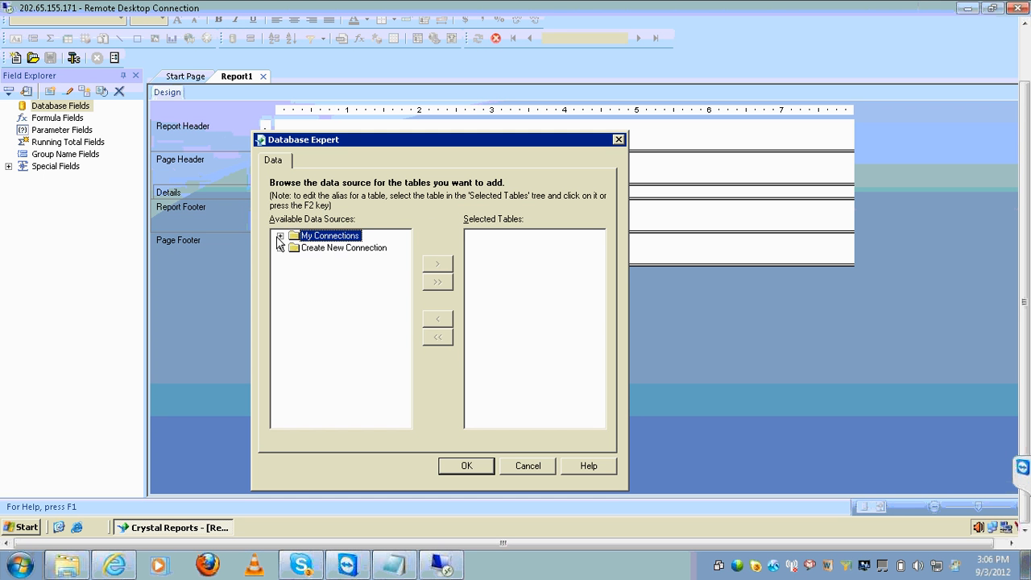
left_click(279, 249)
left_click(408, 237)
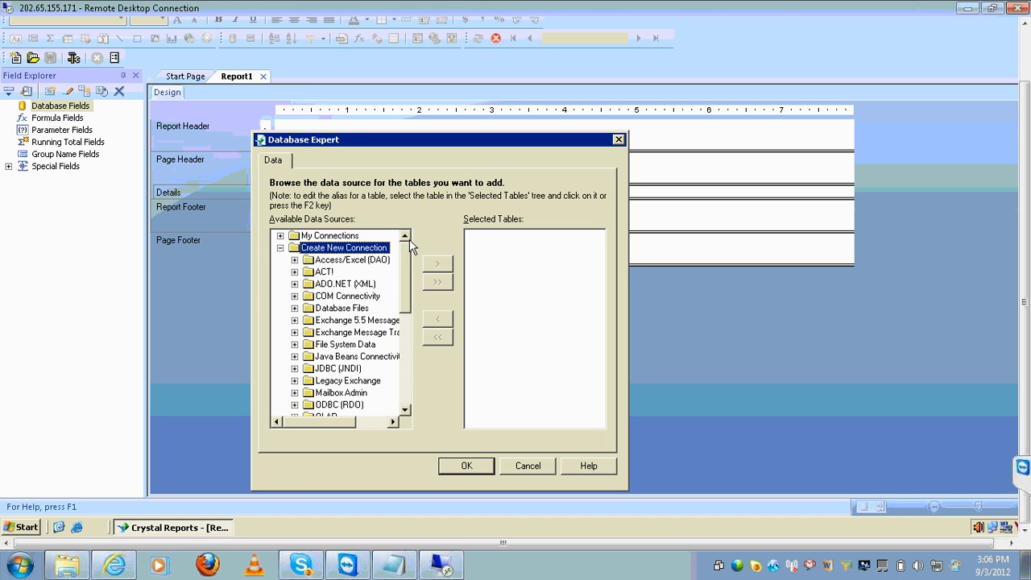
double_click(280, 248)
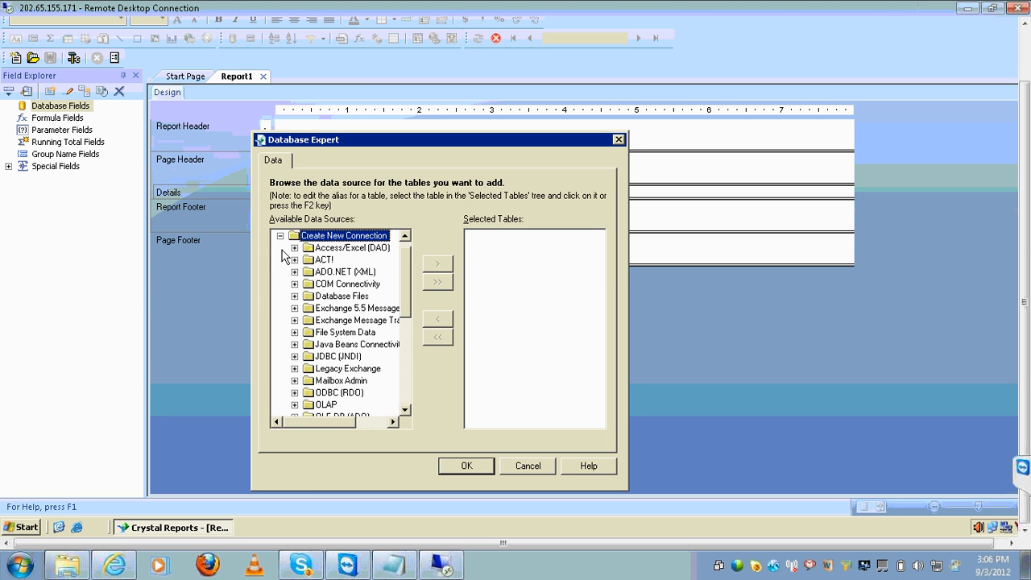
left_click(281, 237)
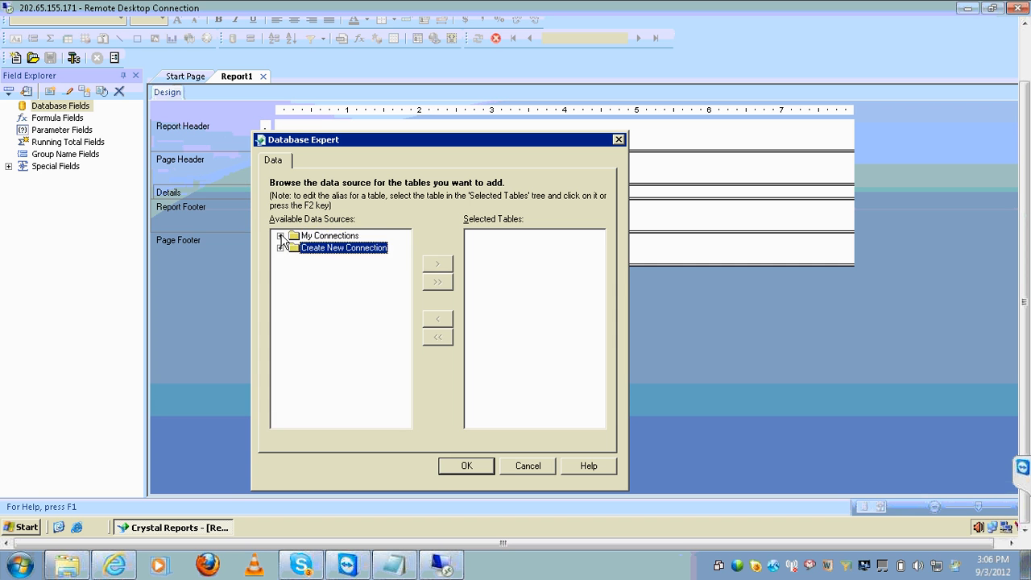
left_click(281, 237)
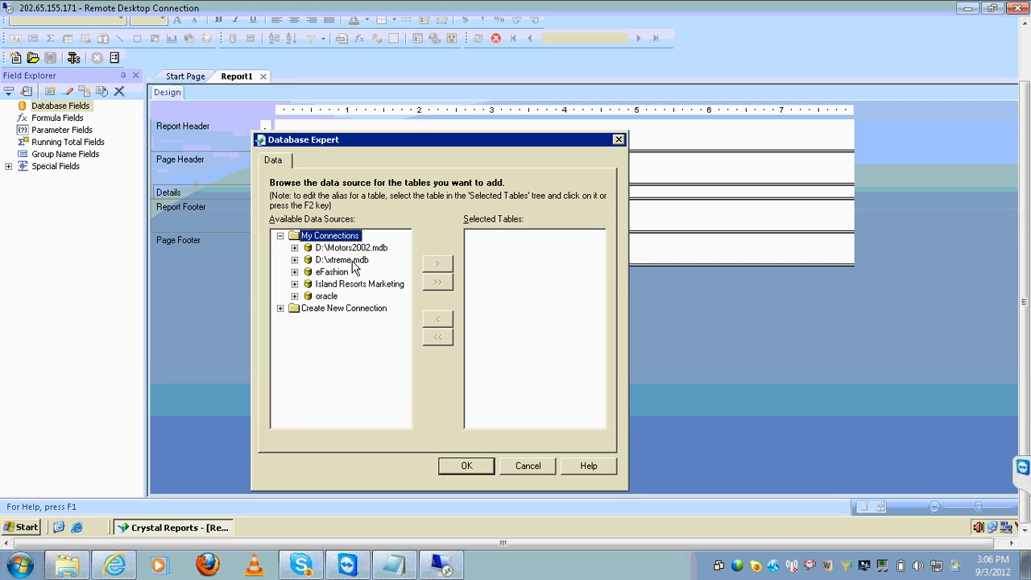
left_click(295, 297)
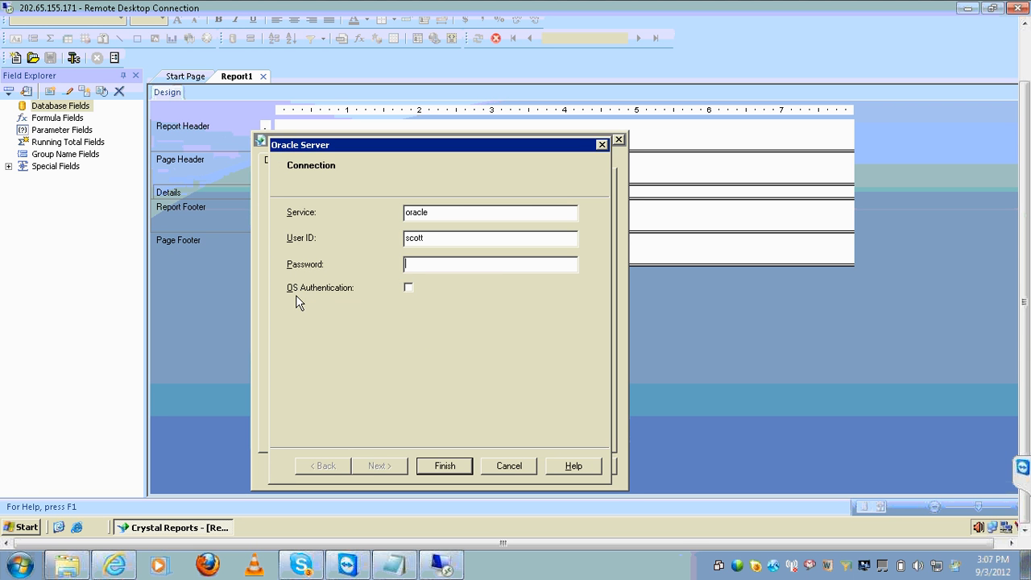
Enter the oracle database password to log in and list its schemas
type("tiger")
key("Return")
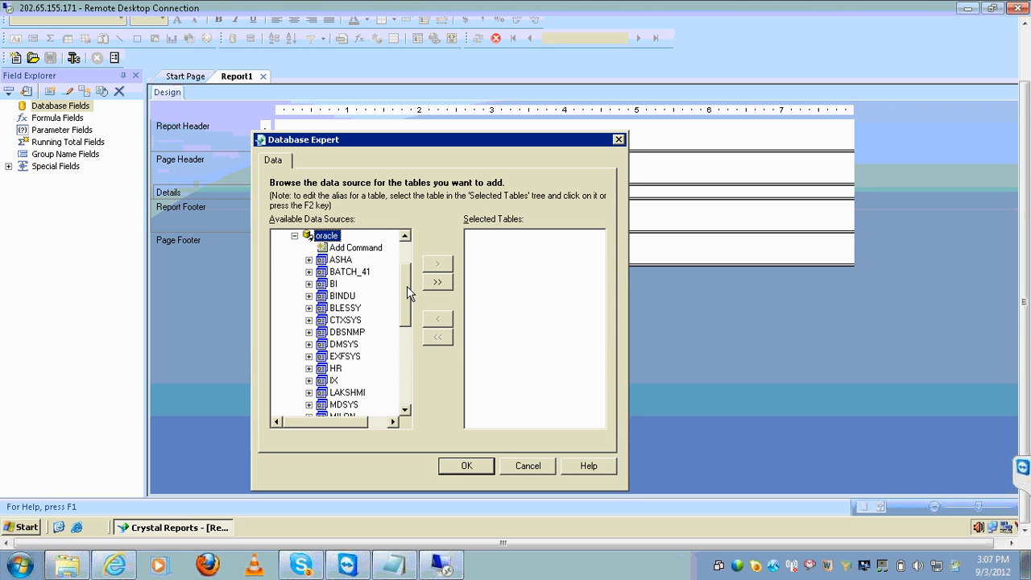
Add the DEPT and EMP tables from the SCOTT schema and accept their DEPTNO link
left_click_drag(407, 287, 408, 385)
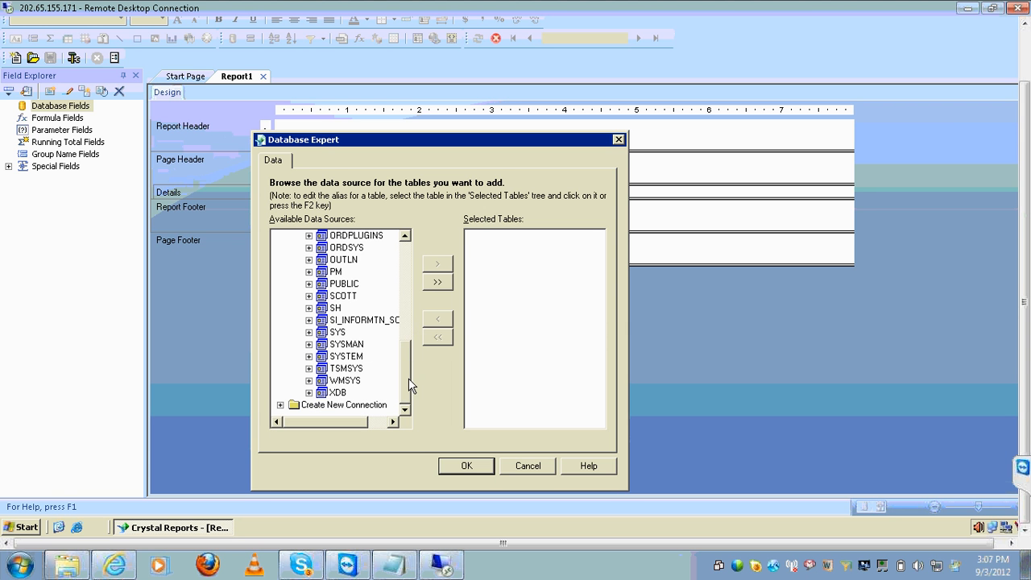
left_click(309, 296)
left_click(323, 309)
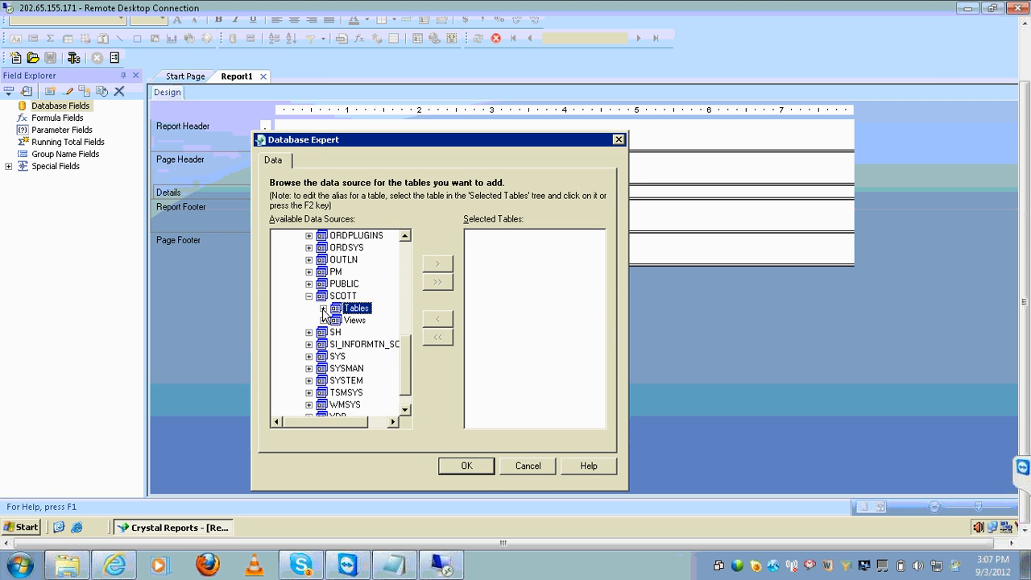
left_click(369, 296)
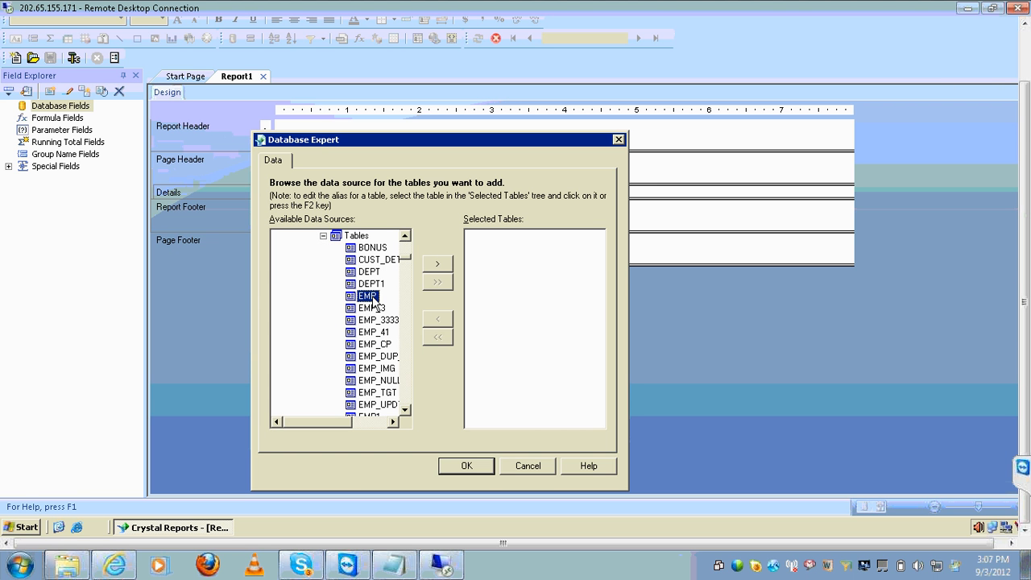
left_click(369, 272, "ctrl")
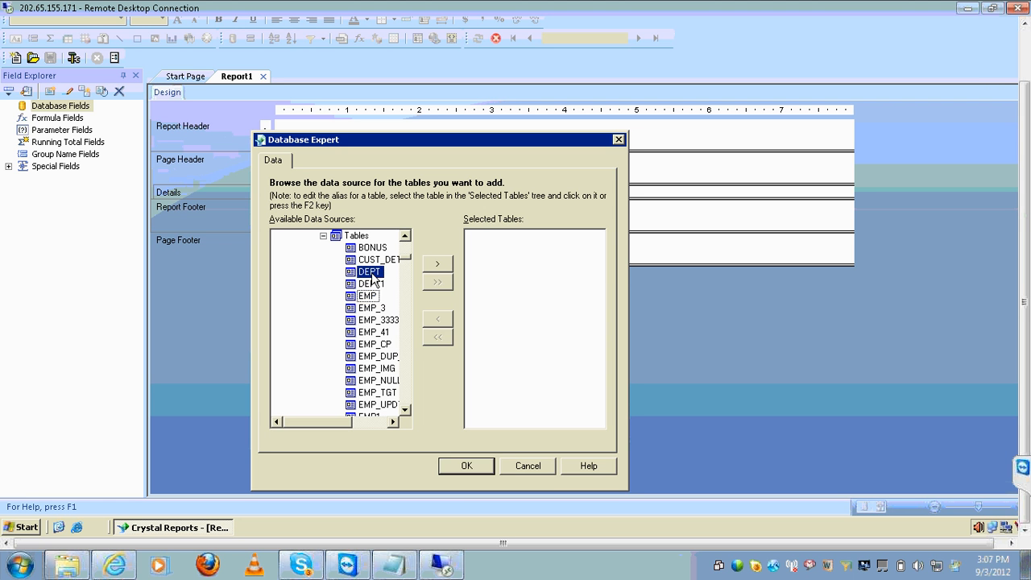
left_click(441, 268)
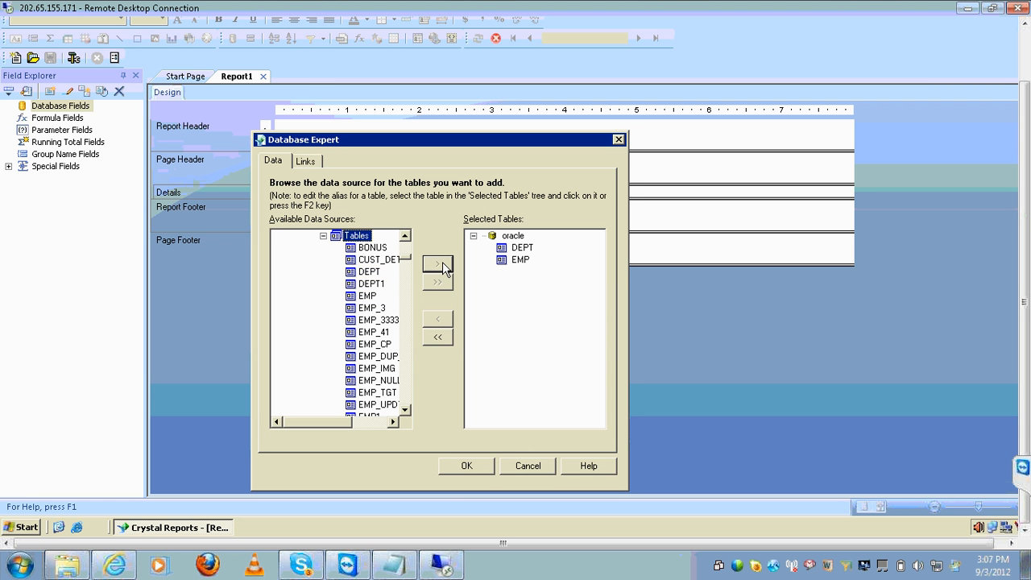
left_click(454, 465)
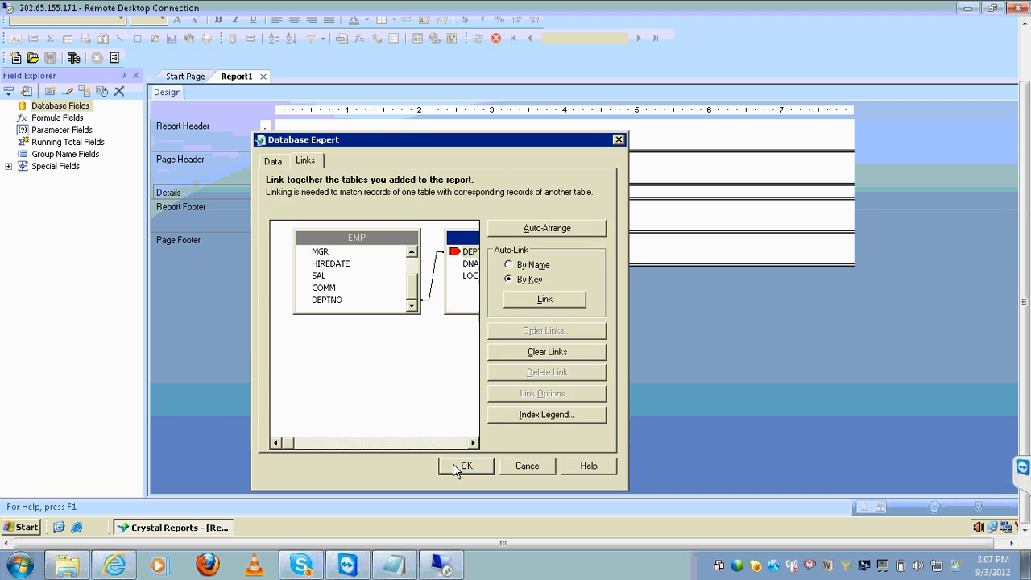
left_click(453, 466)
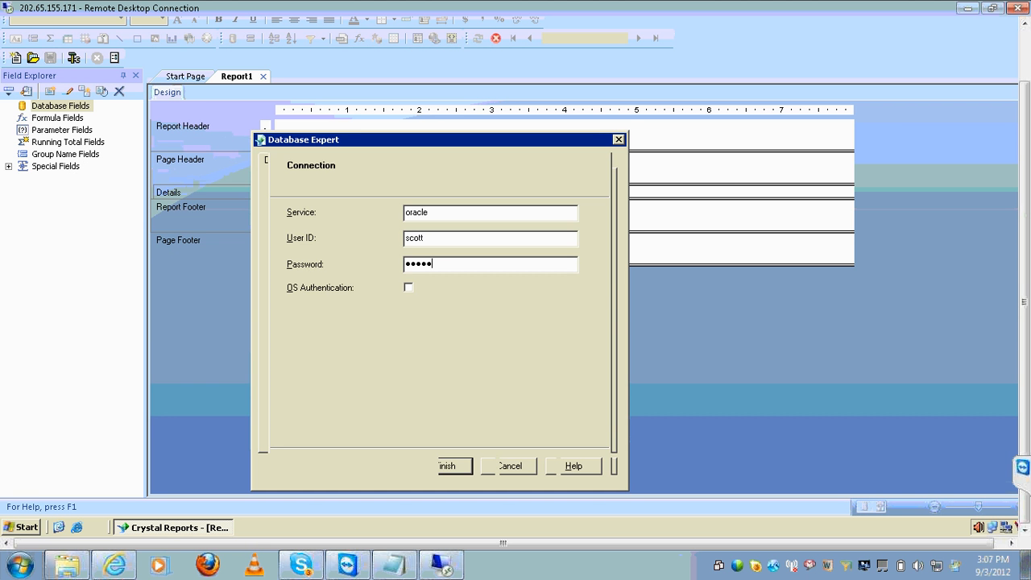
Add a notes line pairing 'details box' with 'result objects panel', correcting the typo
left_click(399, 562)
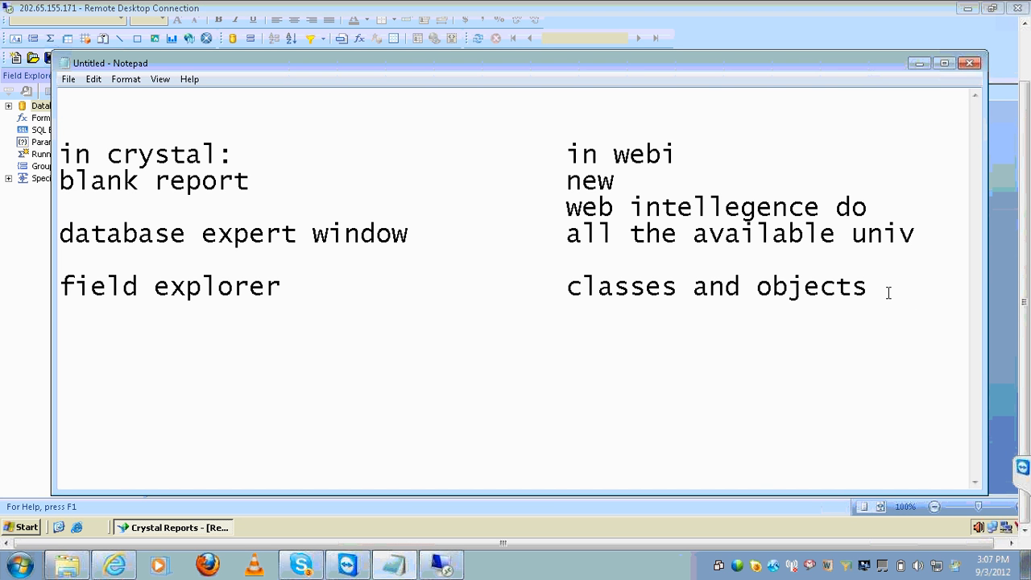
key("Return")
key("Tab")
key("Tab")
key("Tab")
key("Tab")
type("result ")
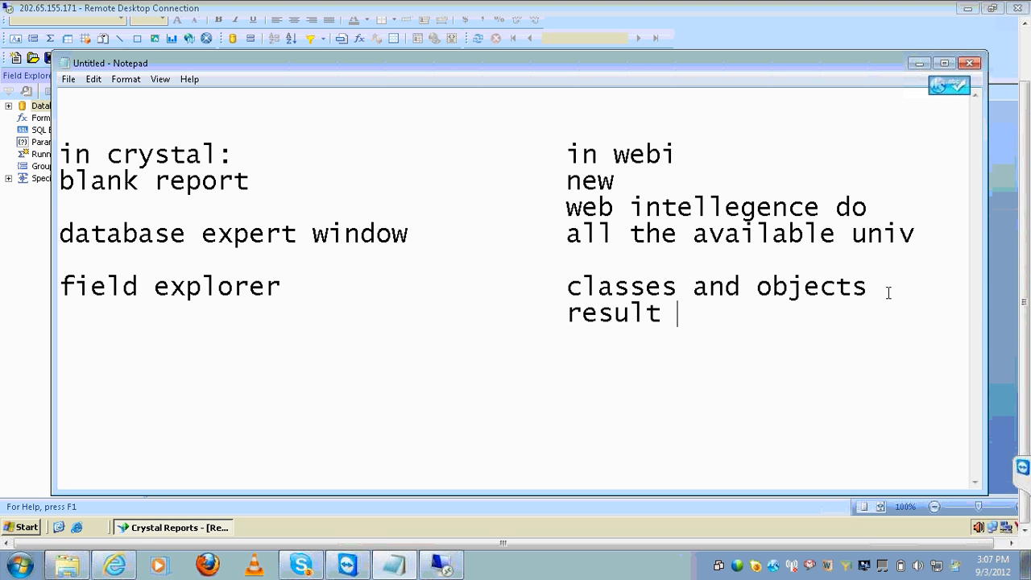
type("objects pahel")
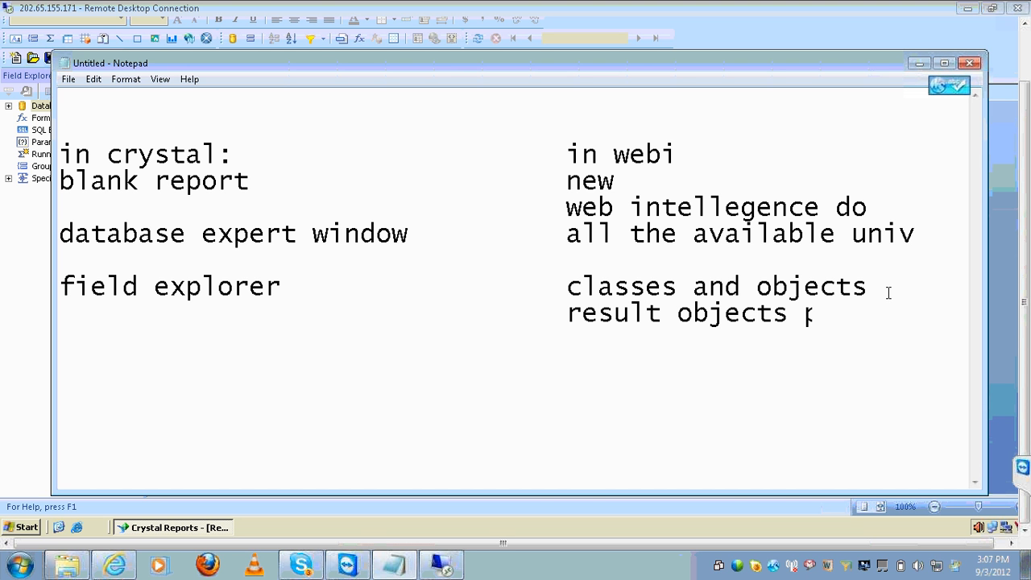
key("BackSpace")
key("BackSpace")
type("el")
key("Home")
type("detail")
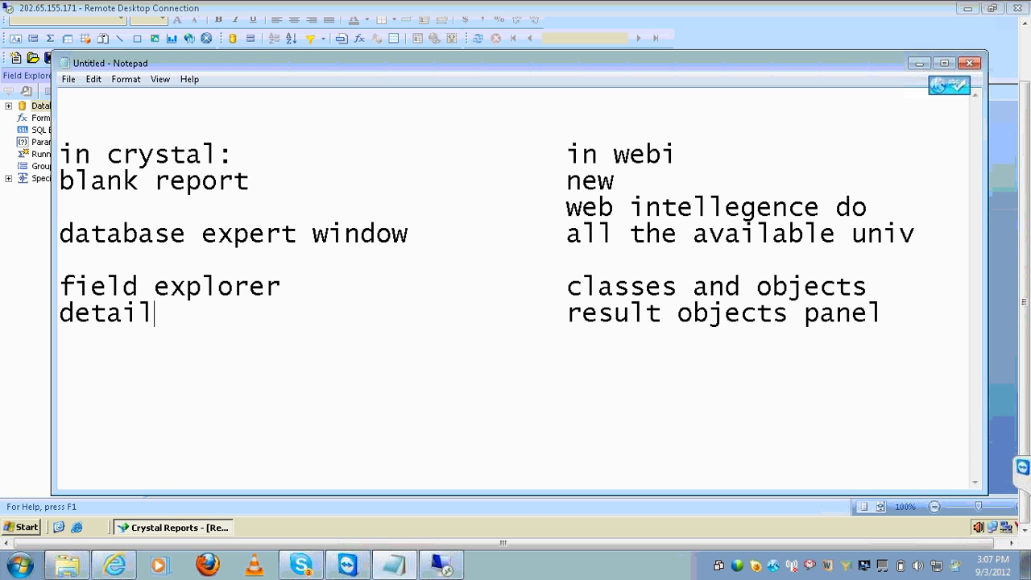
type("s box")
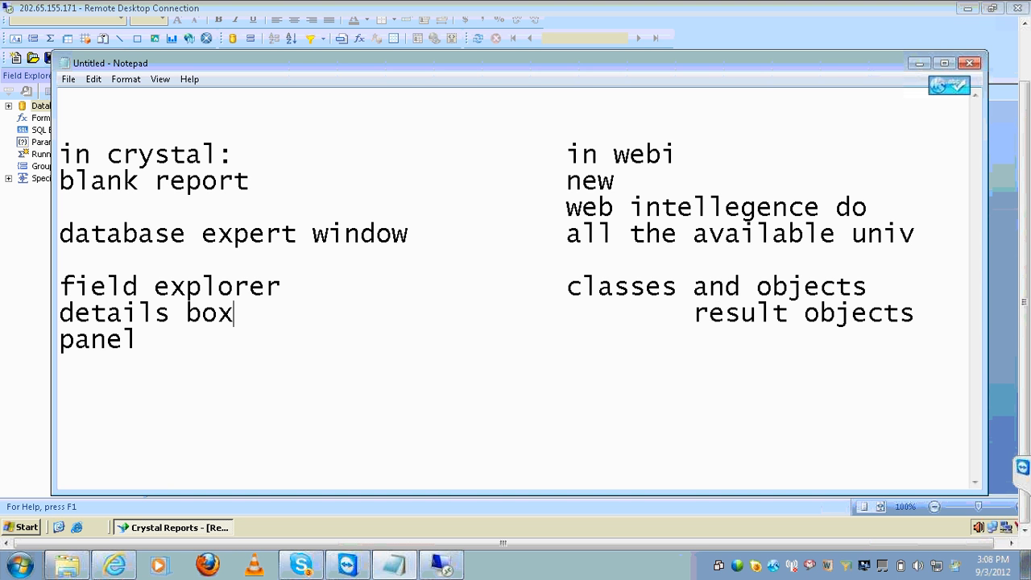
key("Delete")
key("Delete")
key("Delete")
key("Delete")
key("Delete")
key("Delete")
key("Delete")
key("Delete")
key("Delete")
key("Delete")
key("Delete")
key("Delete")
key("Delete")
key("Delete")
key("Delete")
key("Delete")
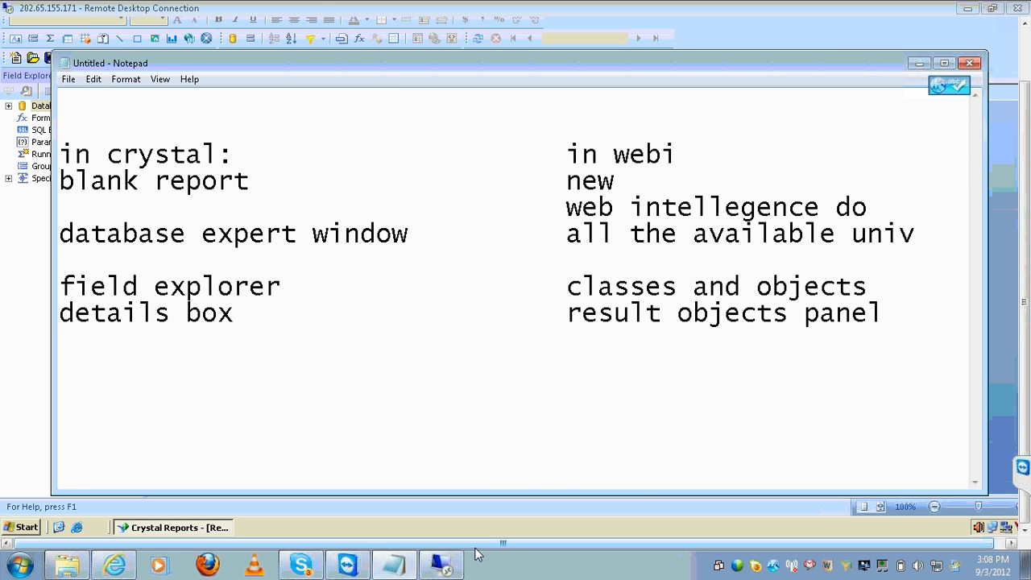
left_click(455, 562)
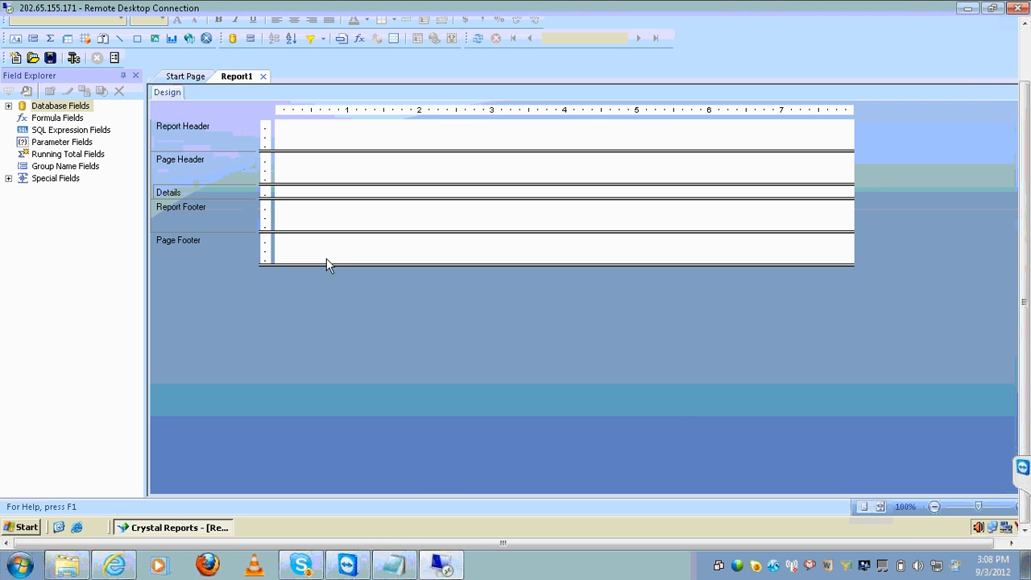
Drag DEPTNO from DEPT plus EMPNO, JOB and SAL from EMP into the Details section
left_click(8, 106)
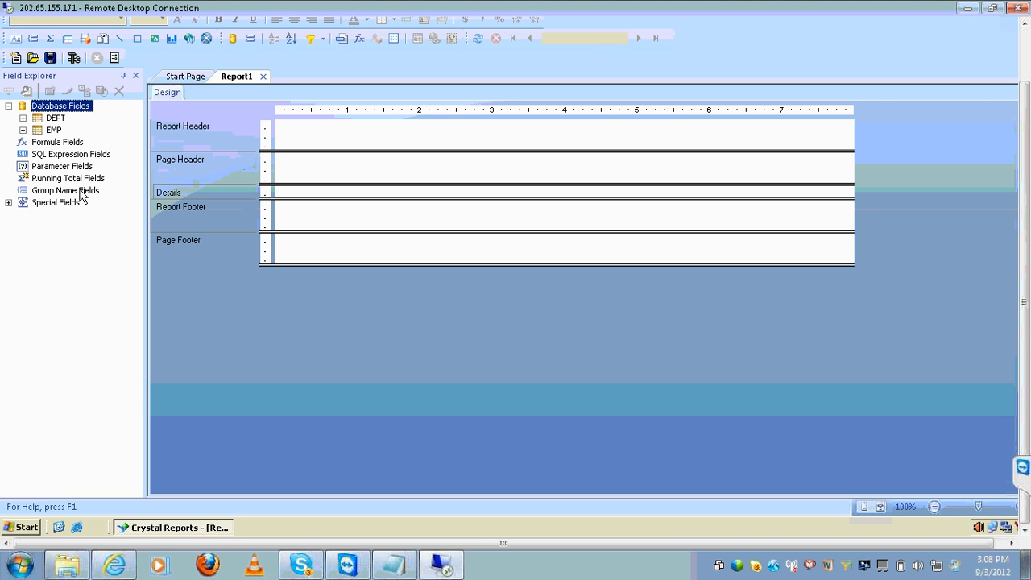
left_click(23, 118)
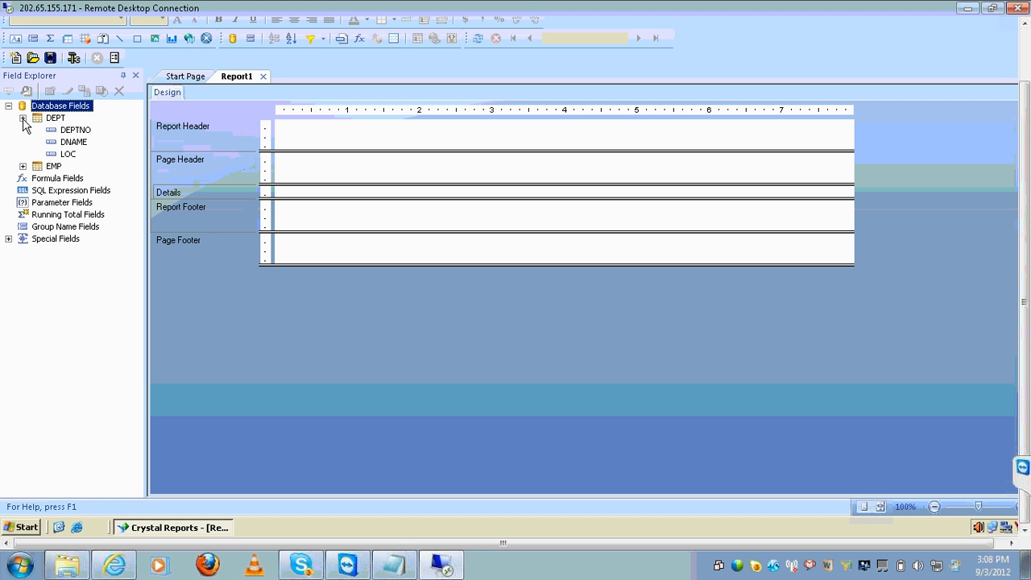
left_click(23, 166)
left_click(80, 133)
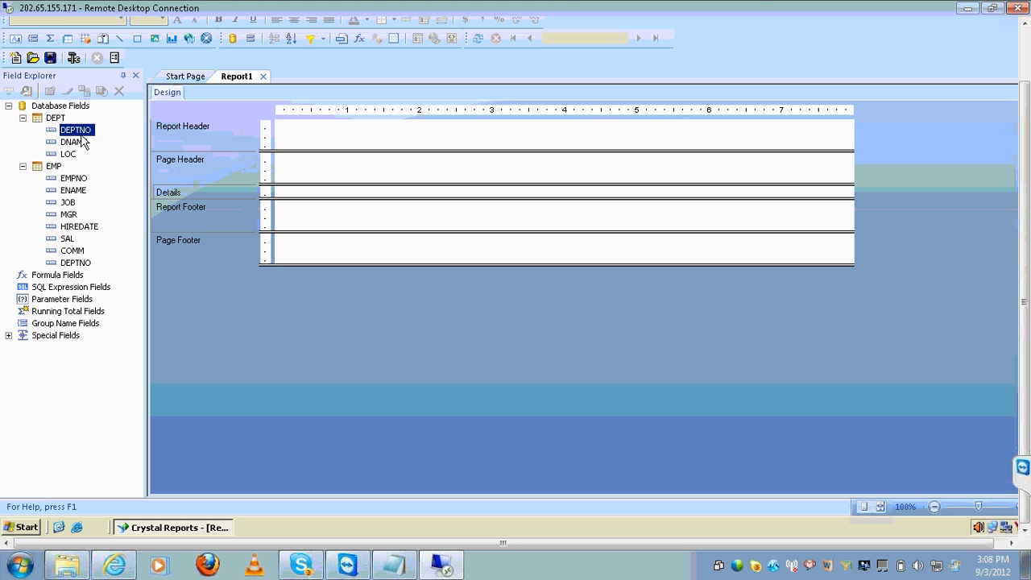
left_click(83, 180, "ctrl")
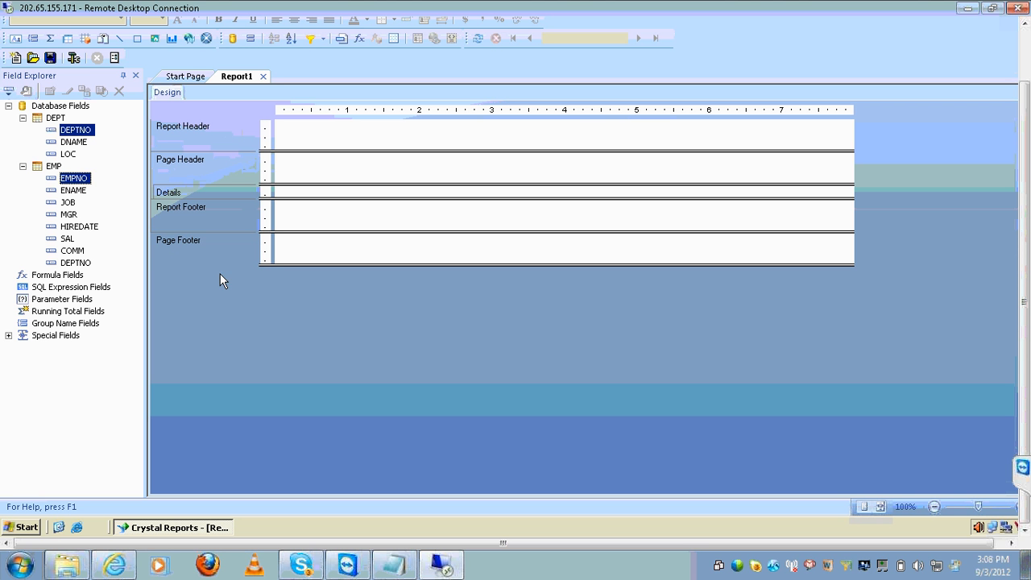
left_click(70, 202, "ctrl")
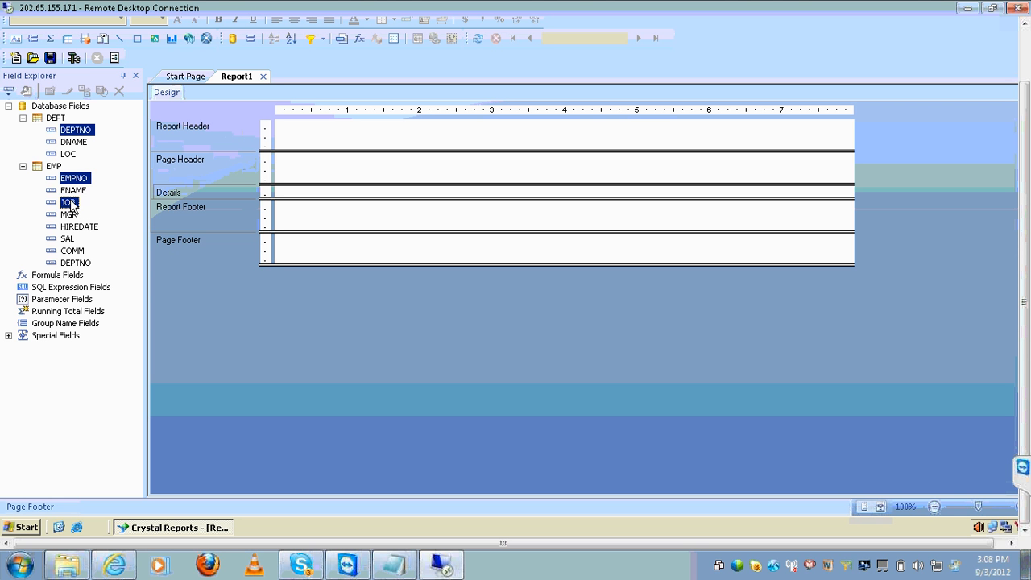
left_click(73, 241, "ctrl")
left_click_drag(75, 130, 288, 195)
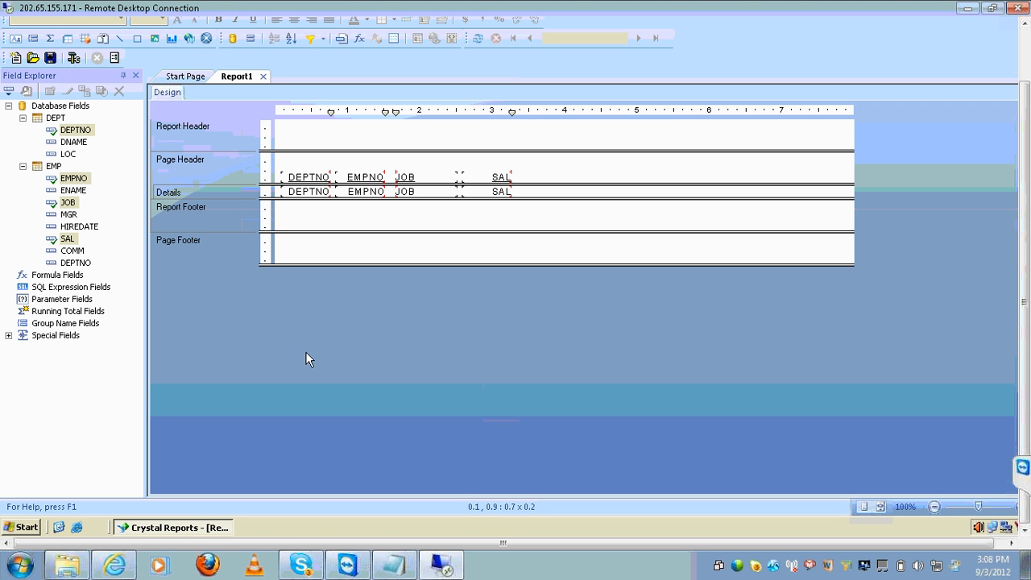
left_click(381, 569)
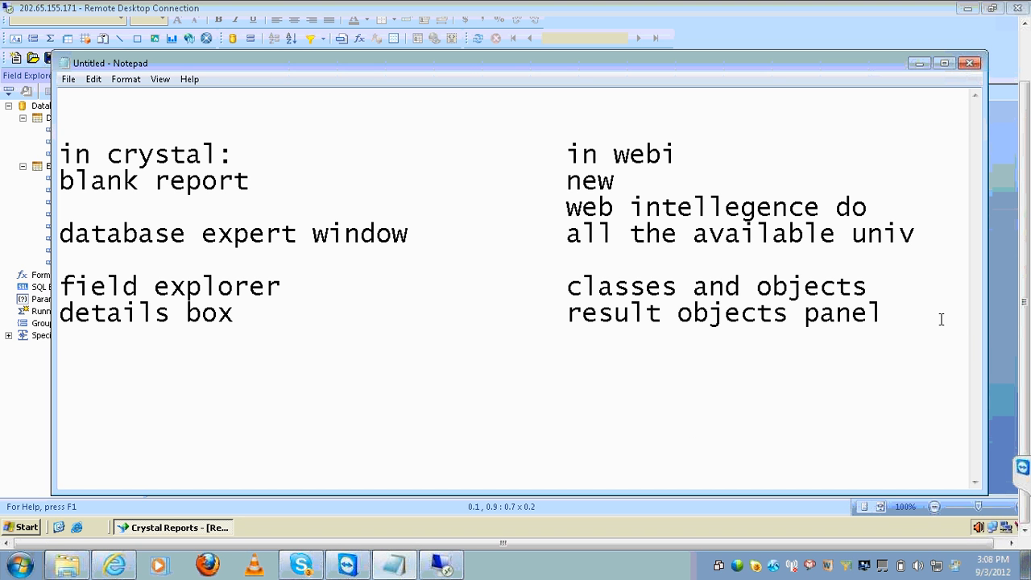
Add a Notepad line pairing Crystal's 'refresh or f5' with Webi's 'runquery', then return to Crystal Reports
key("Return")
type("re")
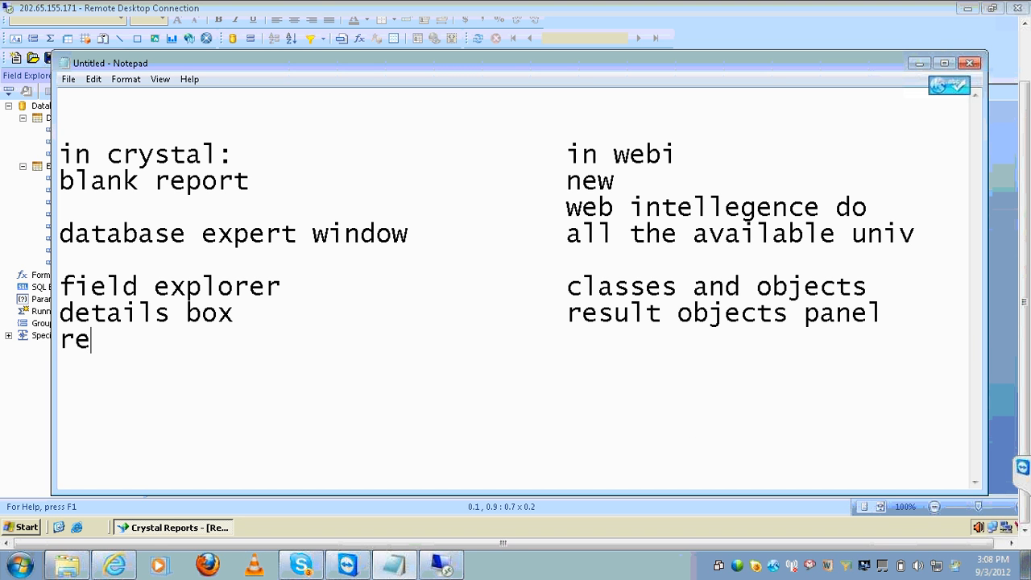
type("fresh or f")
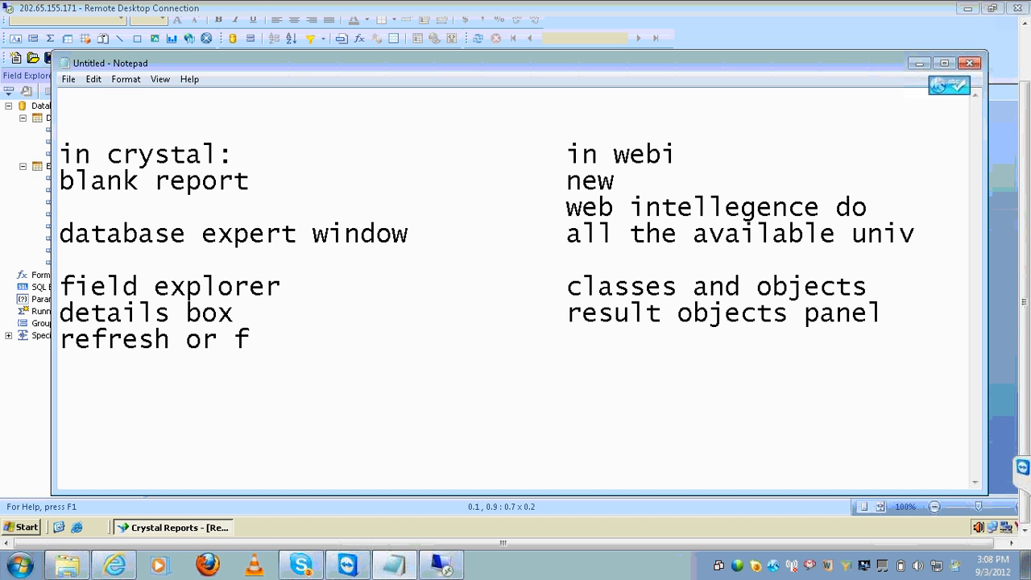
type("5")
key("Tab")
key("Tab")
key("Tab")
type("ruh")
key("BackSpace")
type("nquery")
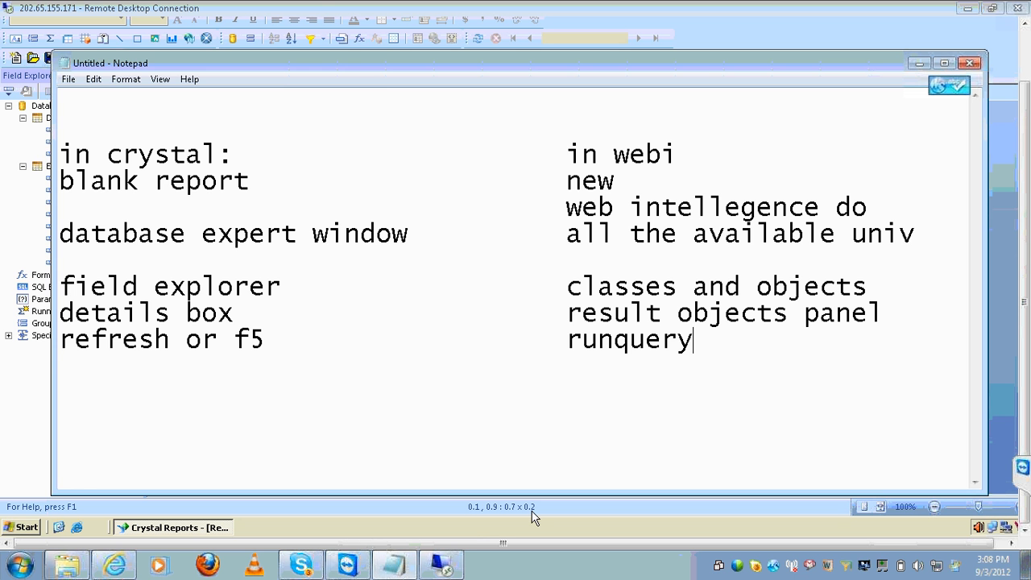
left_click(444, 564)
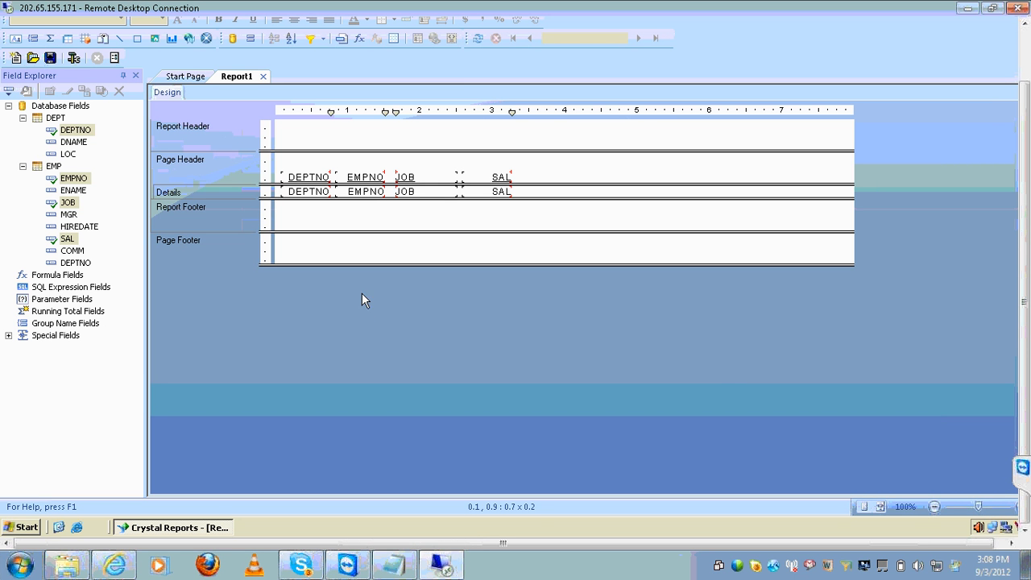
Refresh the report to preview its 16 employee records, then go back to Design and the Notepad notes
left_click(477, 40)
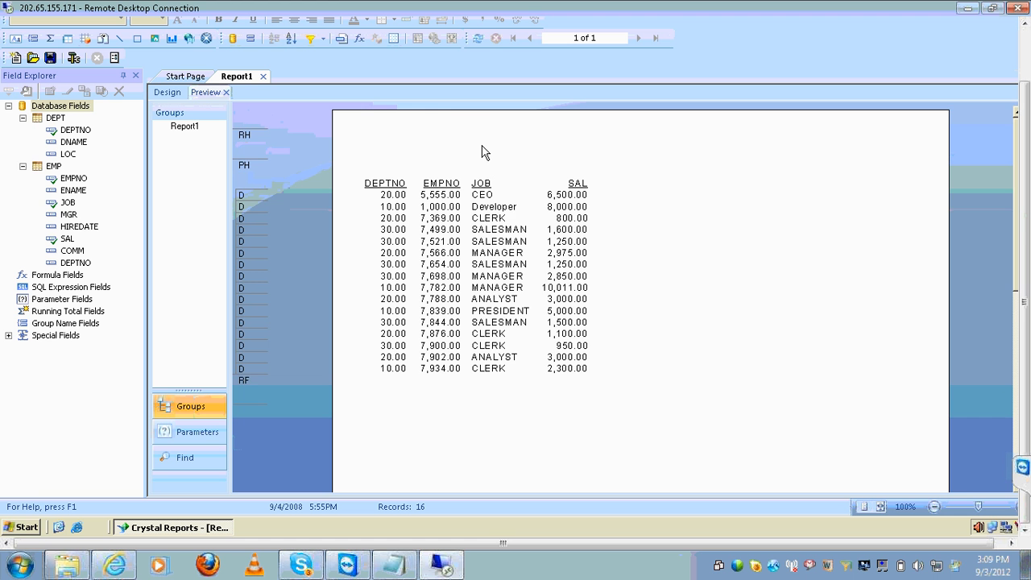
scroll(484, 153, "down", 2)
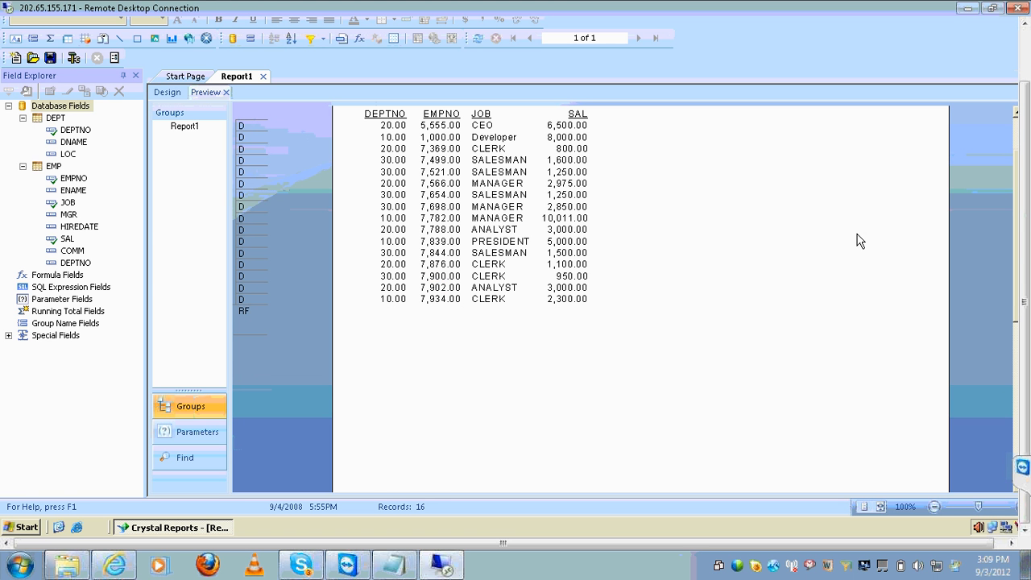
scroll(1014, 127, "up", 2)
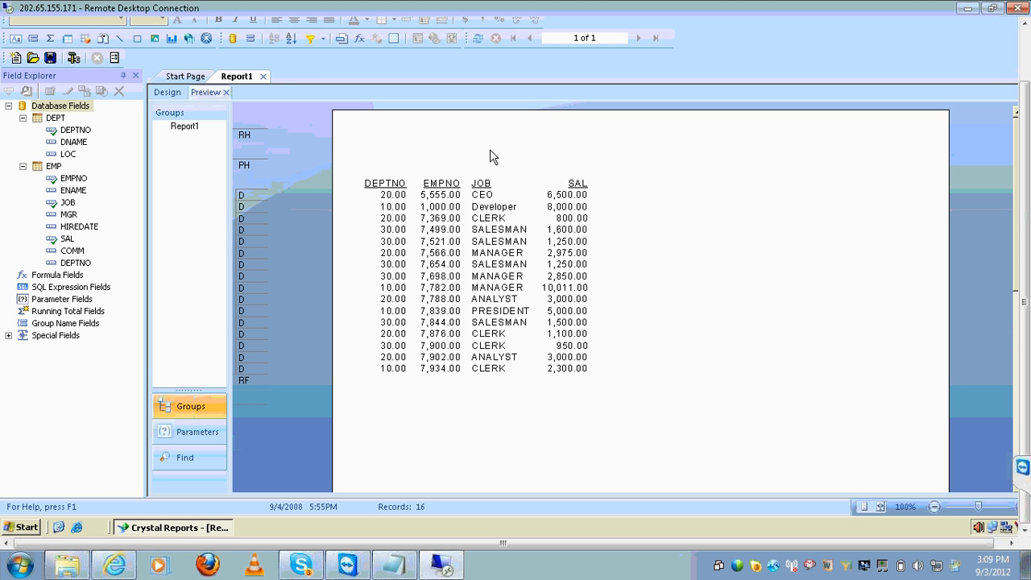
left_click(178, 94)
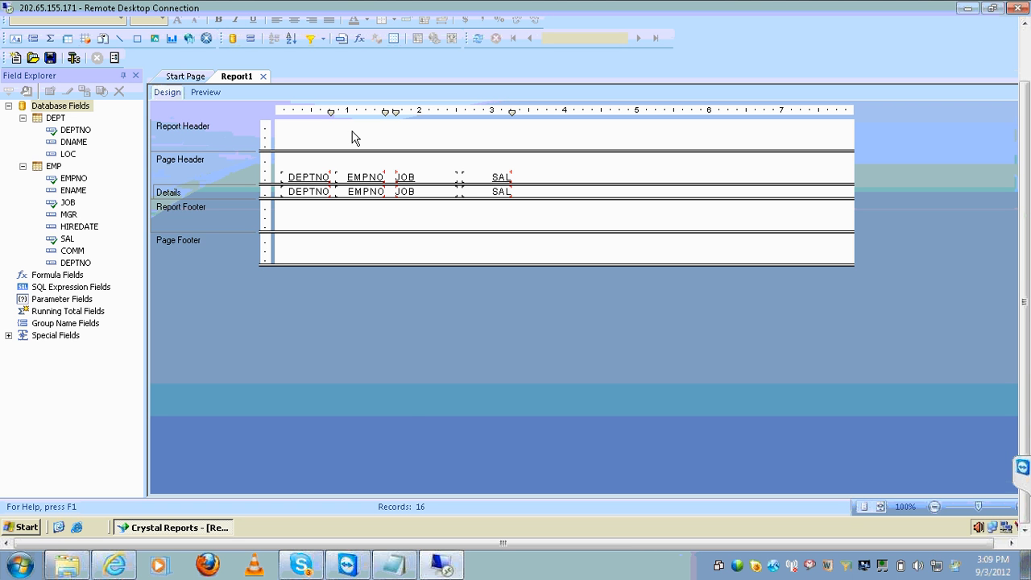
left_click(396, 562)
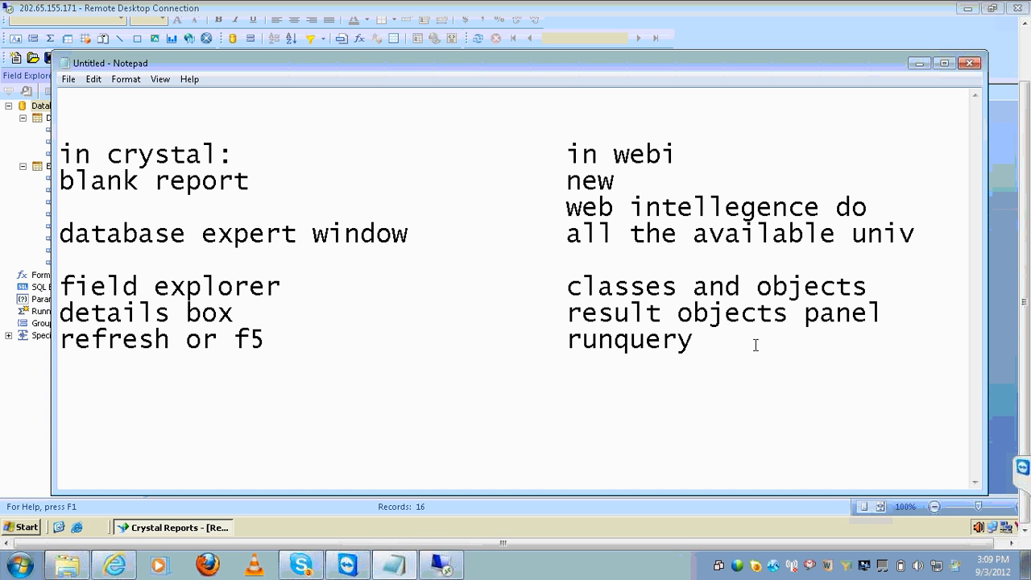
Add a Notepad line pairing Crystal's 'text object' with Webi's 'blank cell', then return to Crystal Reports
key("Return")
key("Tab")
key("Tab")
key("Tab")
key("alt+Tab")
key("alt+Tab")
type("blank cell")
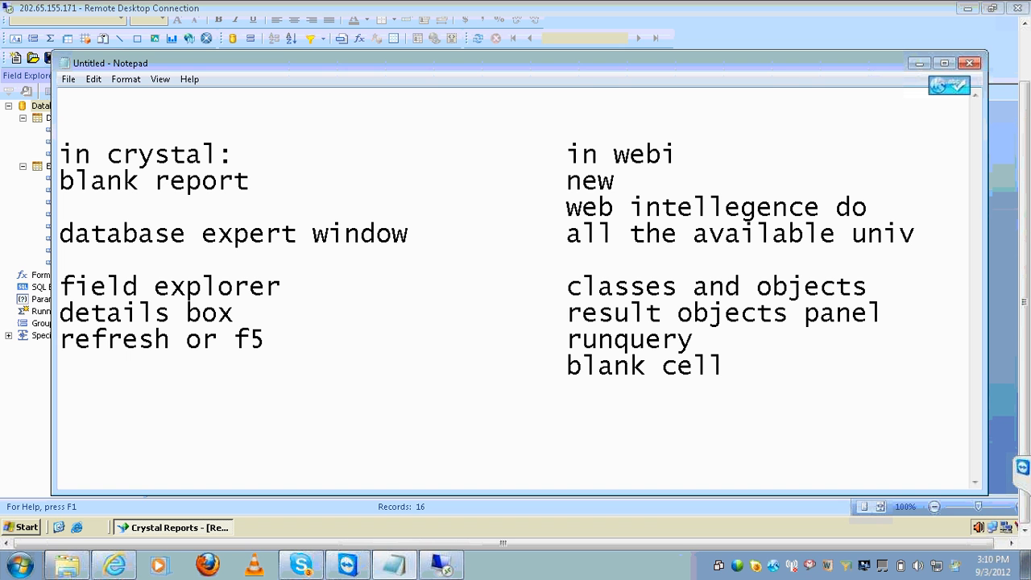
key("Home")
type("text object")
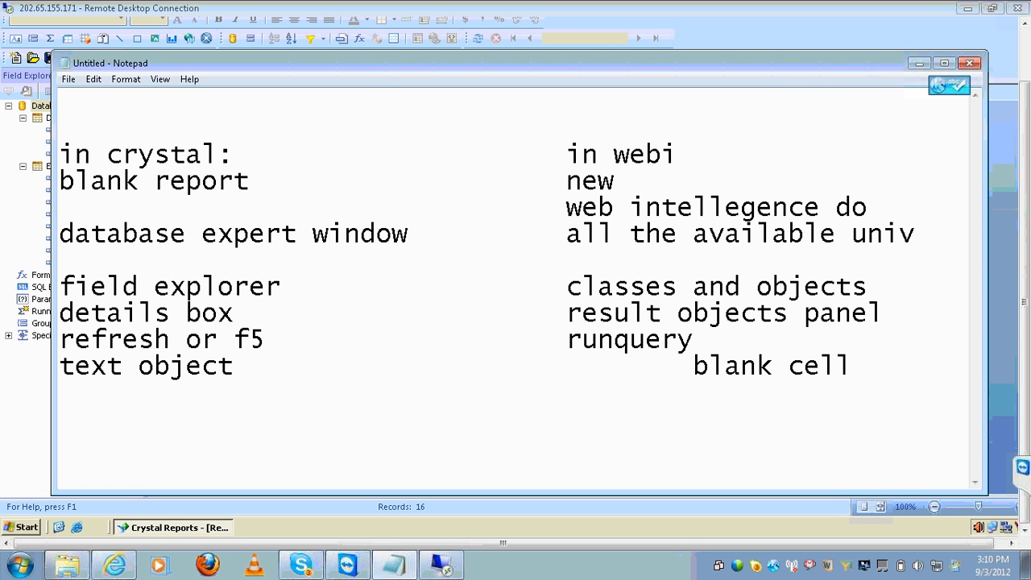
key("Delete")
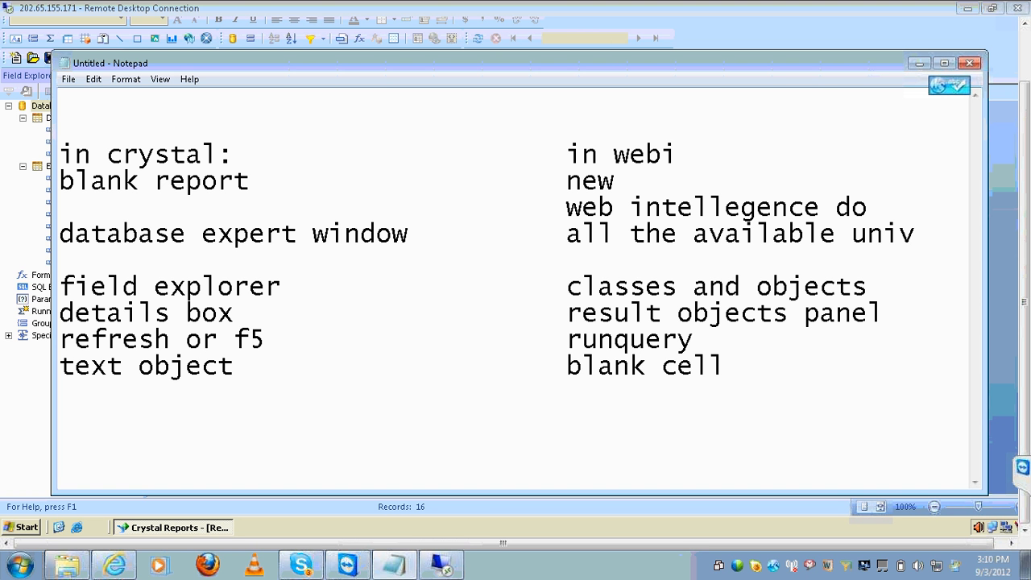
left_click(443, 566)
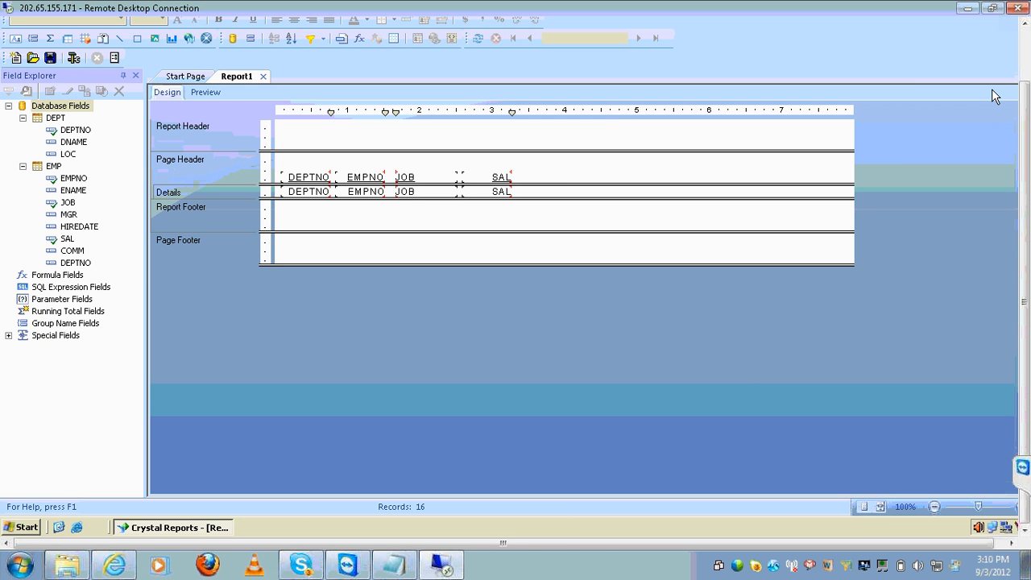
Insert a text object box across the Report Header
left_click(1024, 46)
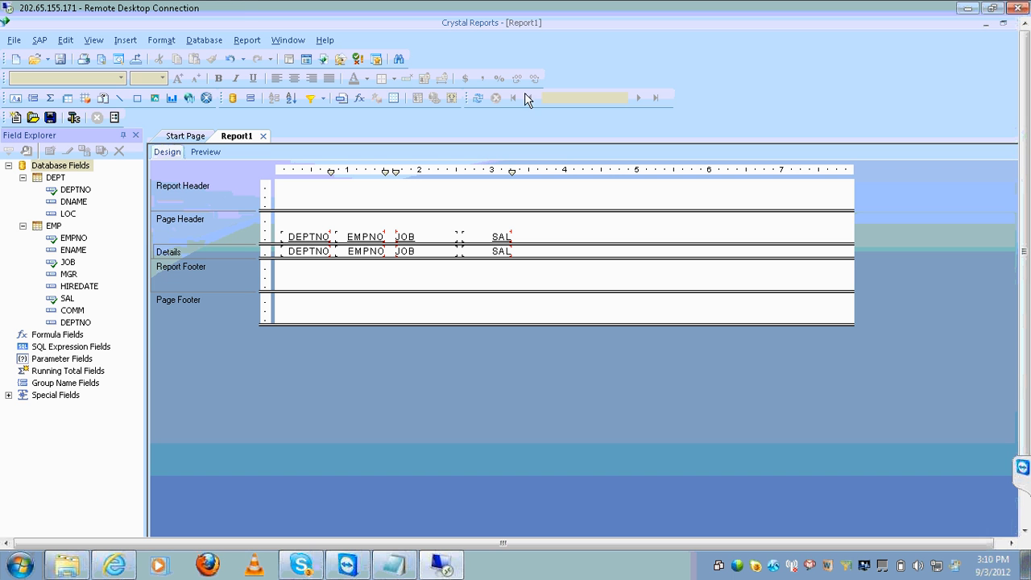
left_click(126, 40)
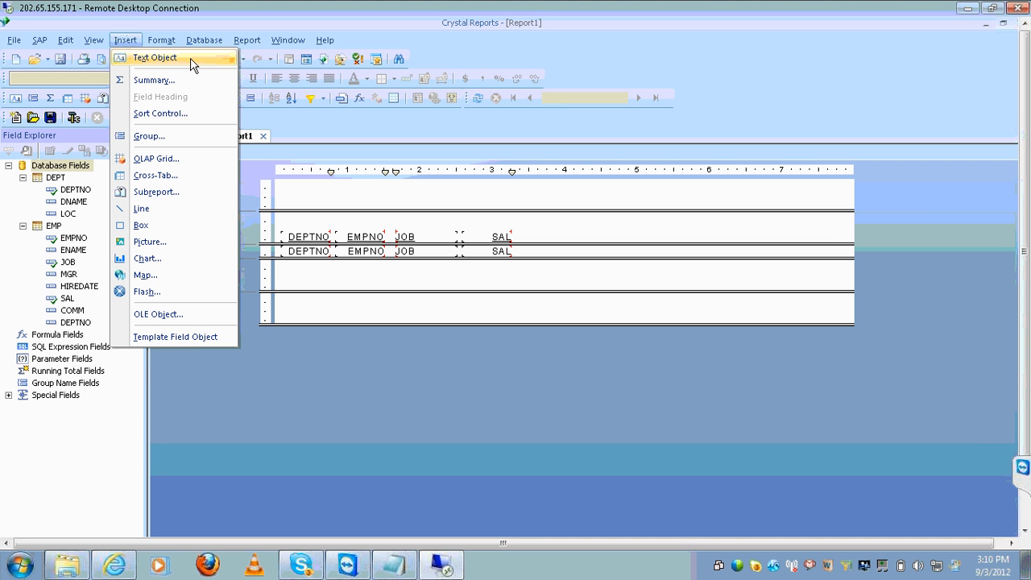
left_click(155, 57)
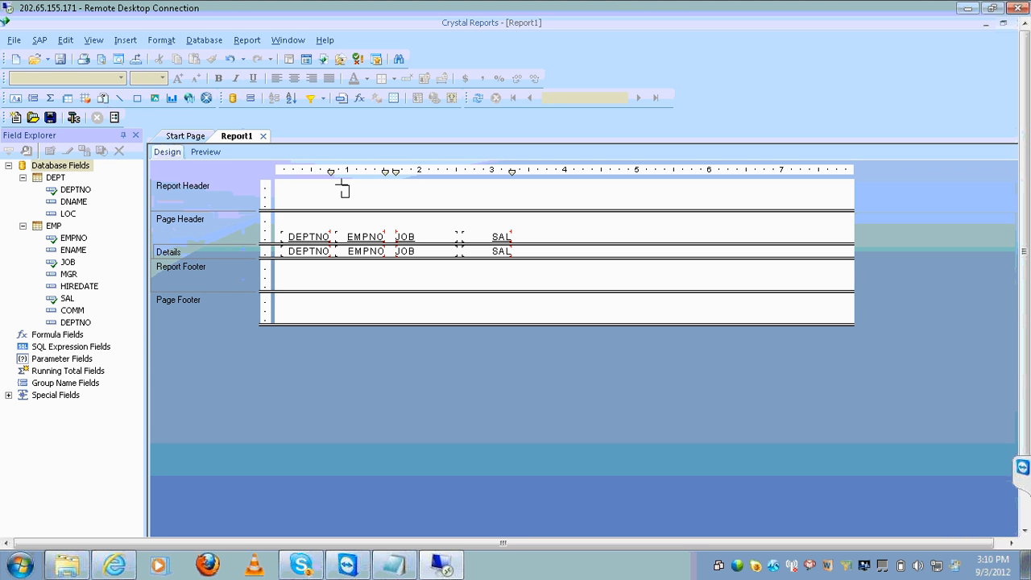
left_click_drag(342, 186, 500, 187)
Type the title 'dept wise emplloyee salaries' into the box and select it
type("d")
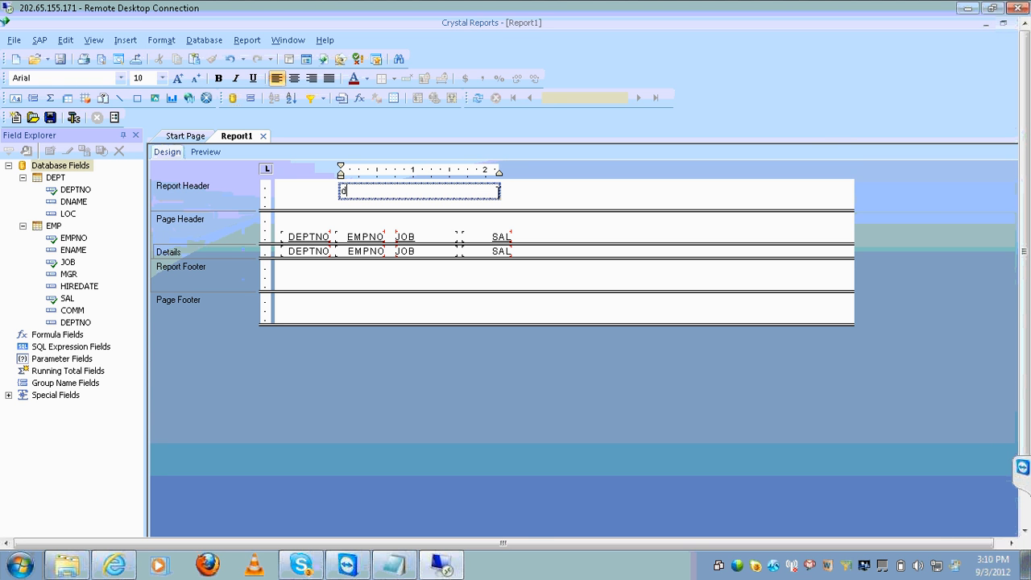
type("ept wise emp")
key("BackSpace")
type("lo")
key("BackSpace")
key("BackSpace")
type("poloy")
key("BackSpace")
key("BackSpace")
key("BackSpace")
key("BackSpace")
type("lloyee salary")
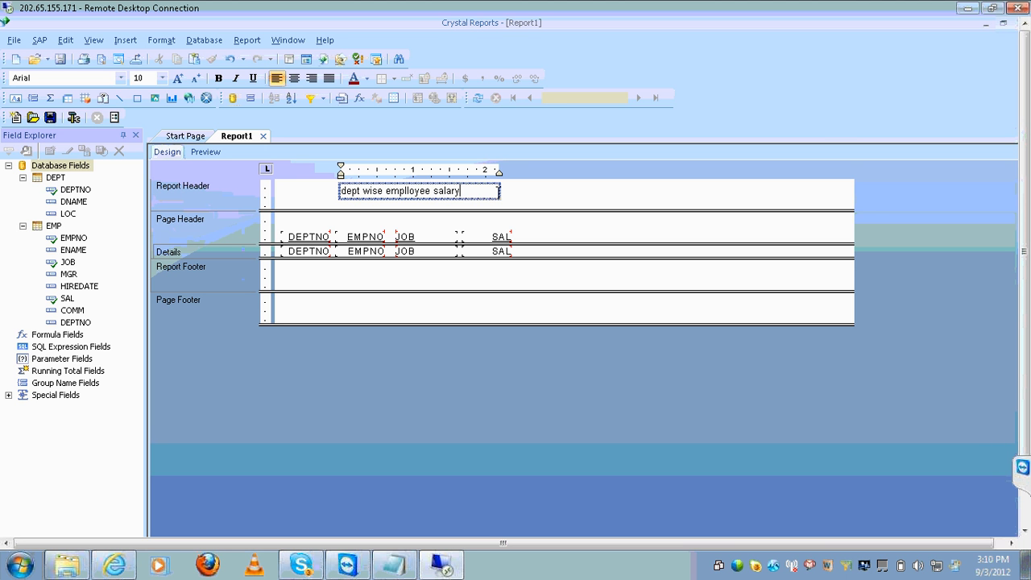
key("BackSpace")
key("BackSpace")
type("ries")
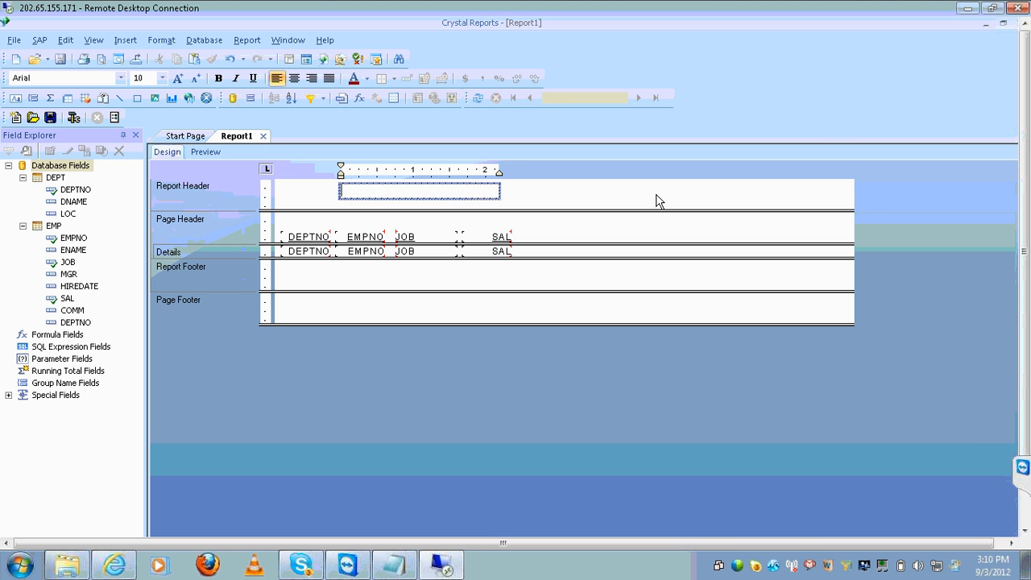
left_click(620, 208)
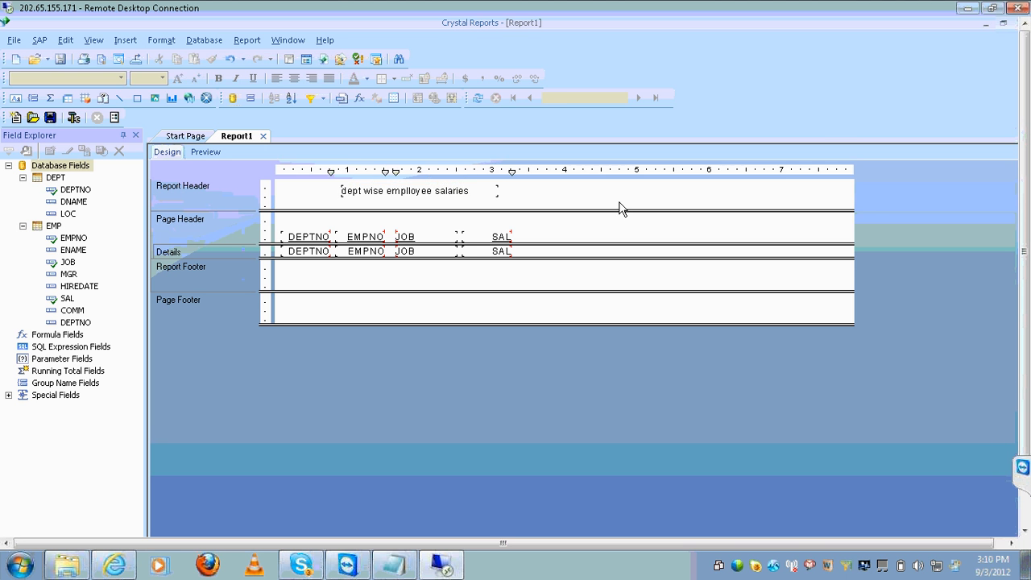
left_click(481, 190)
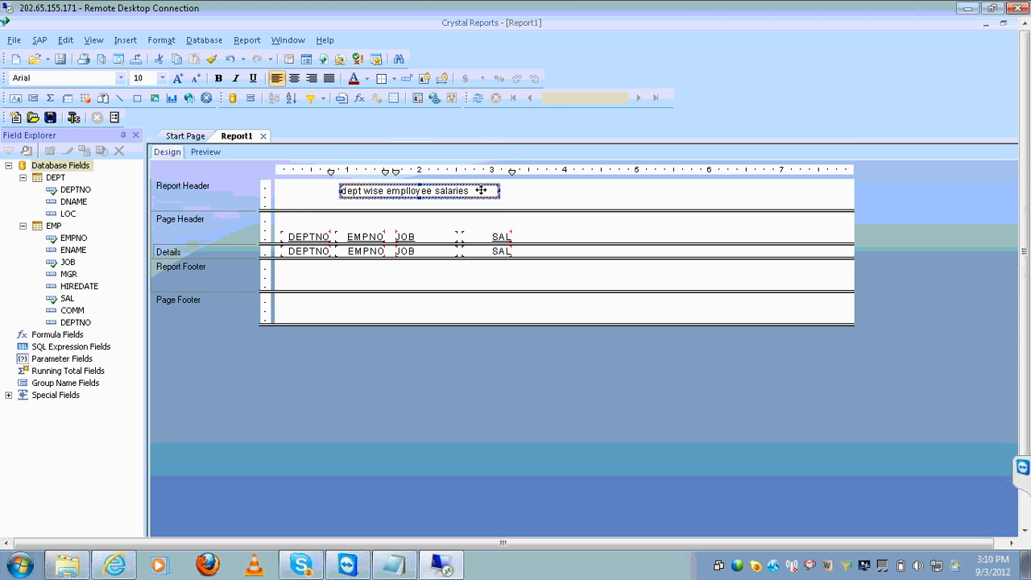
Format the title as 14-point bold italic red text
left_click(163, 78)
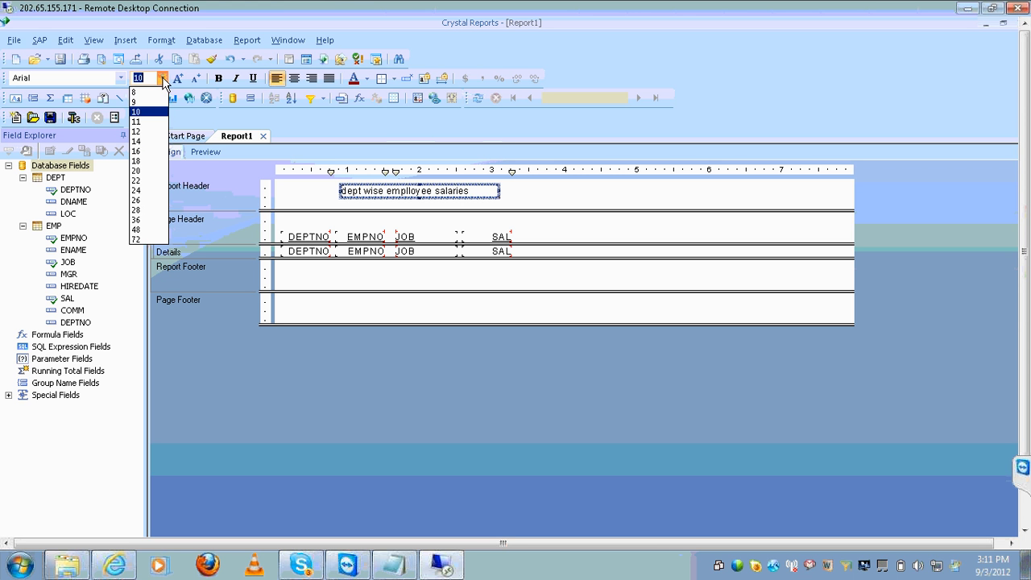
left_click(153, 142)
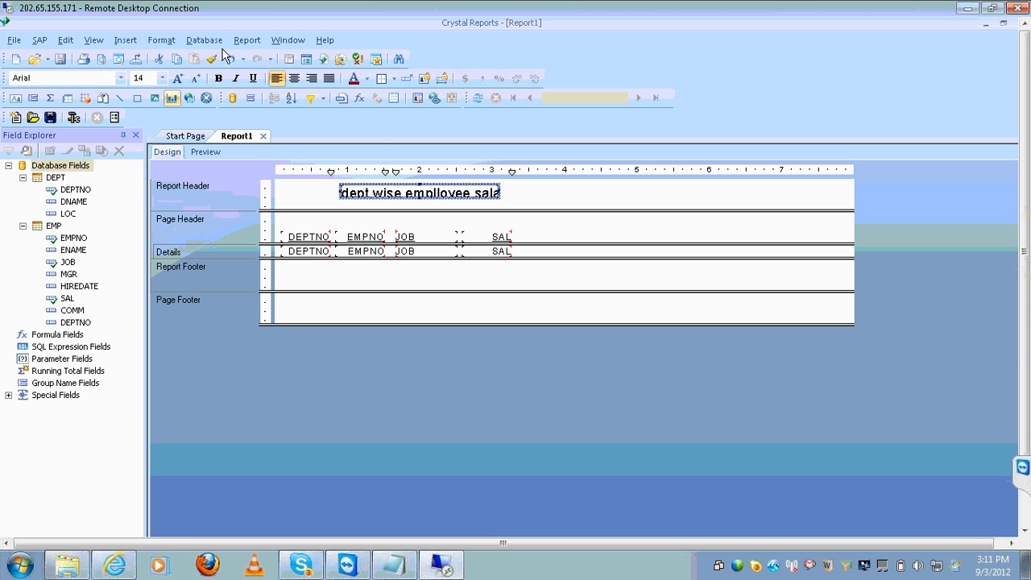
left_click(223, 84)
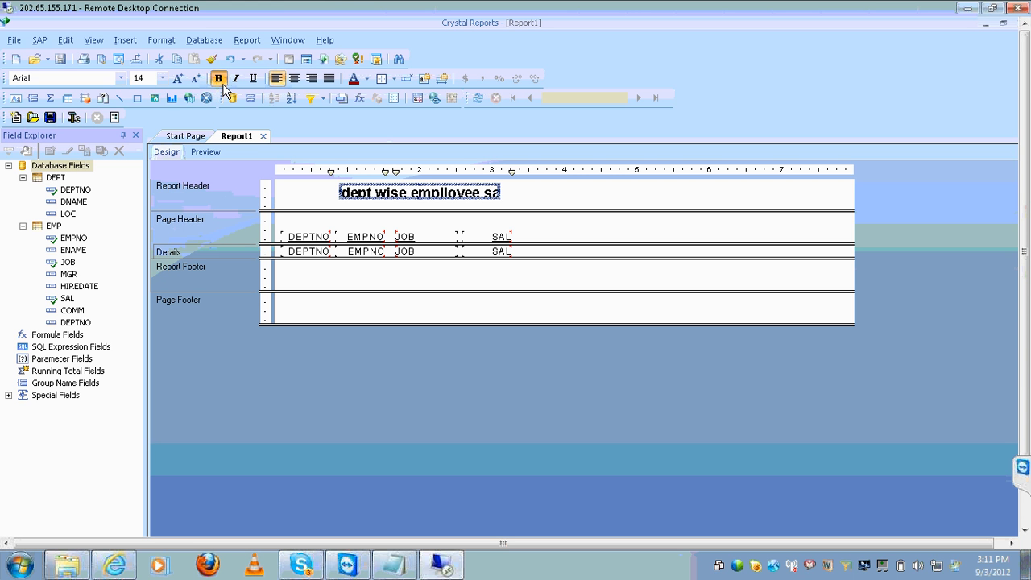
left_click(236, 80)
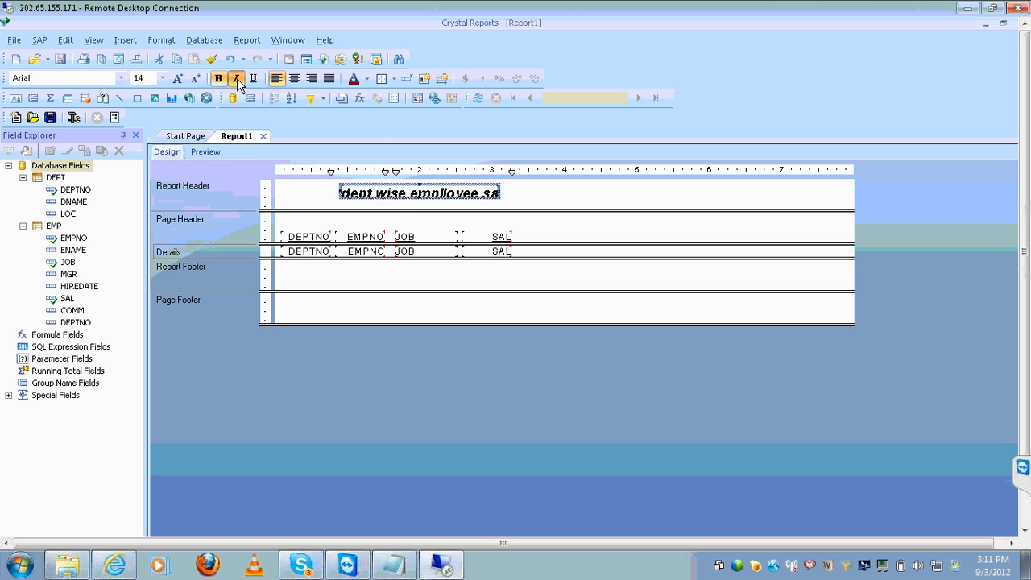
left_click(353, 79)
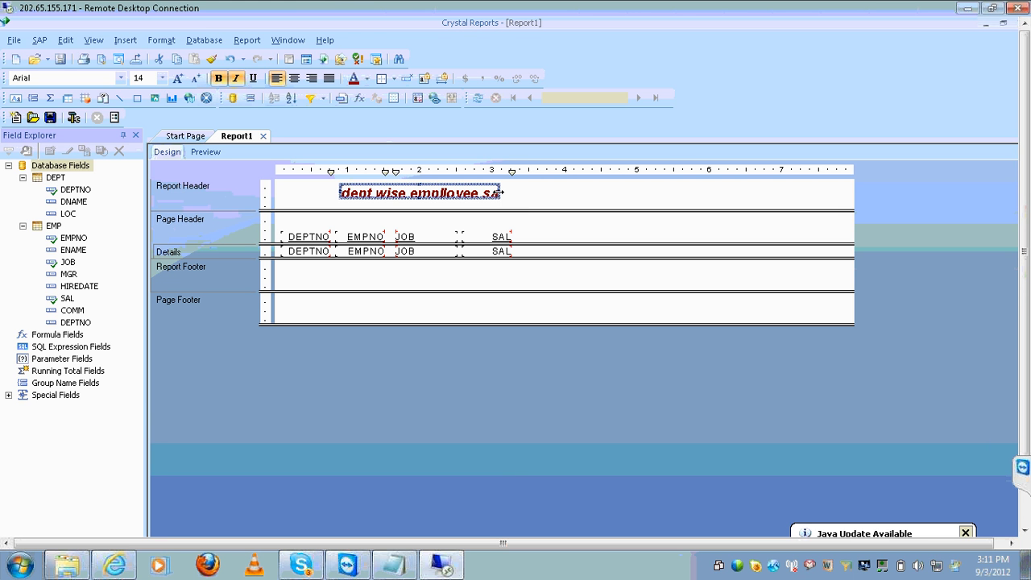
Widen and heighten the title box, centre the text, and check it in Preview
left_click_drag(501, 193, 626, 192)
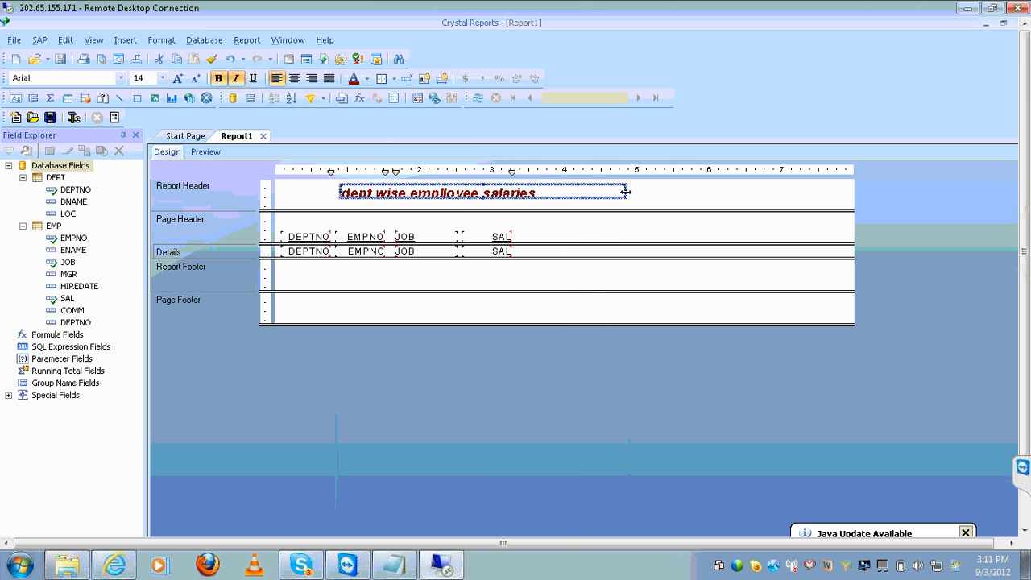
left_click(458, 208)
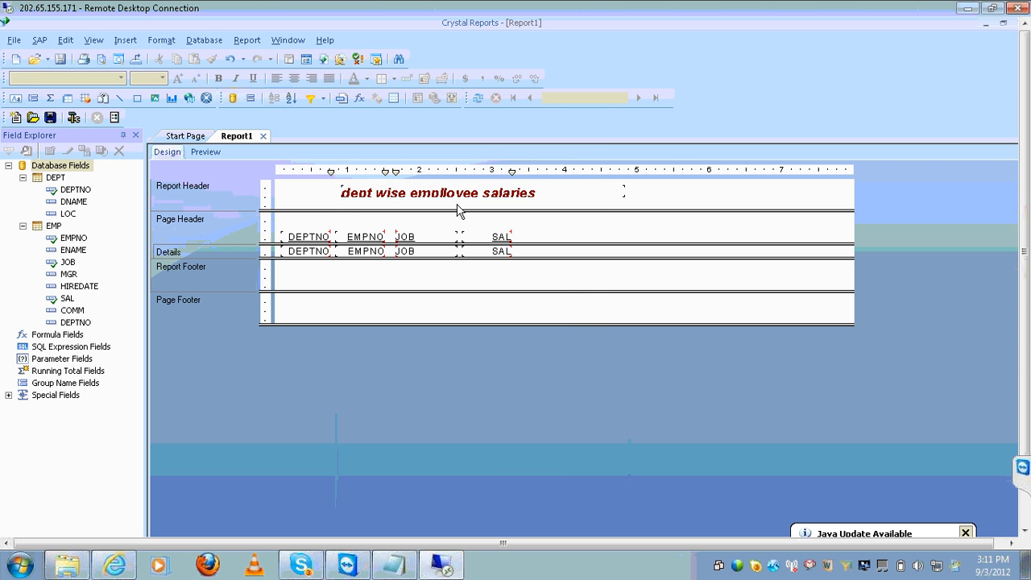
left_click(468, 199)
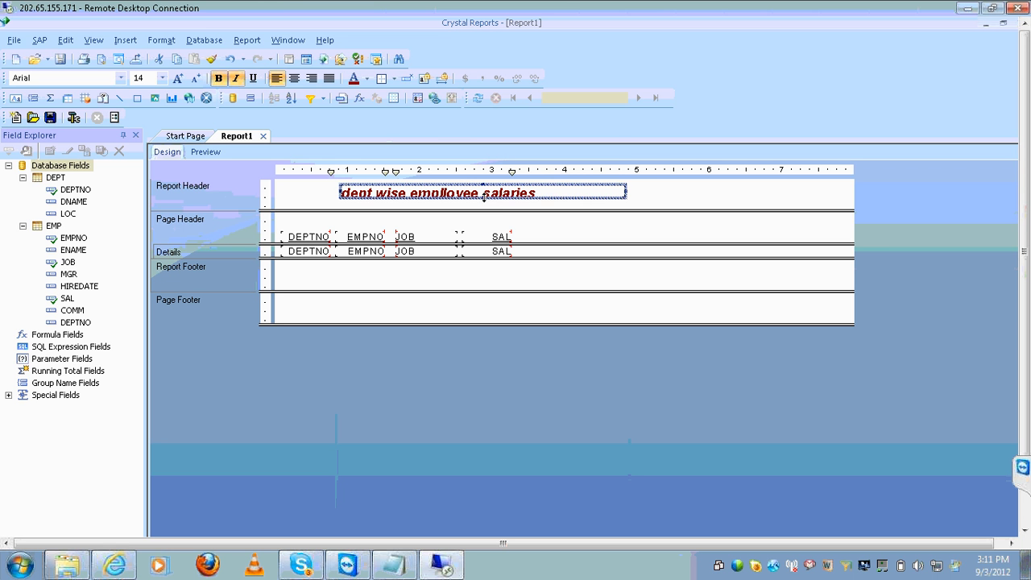
left_click_drag(484, 198, 485, 206)
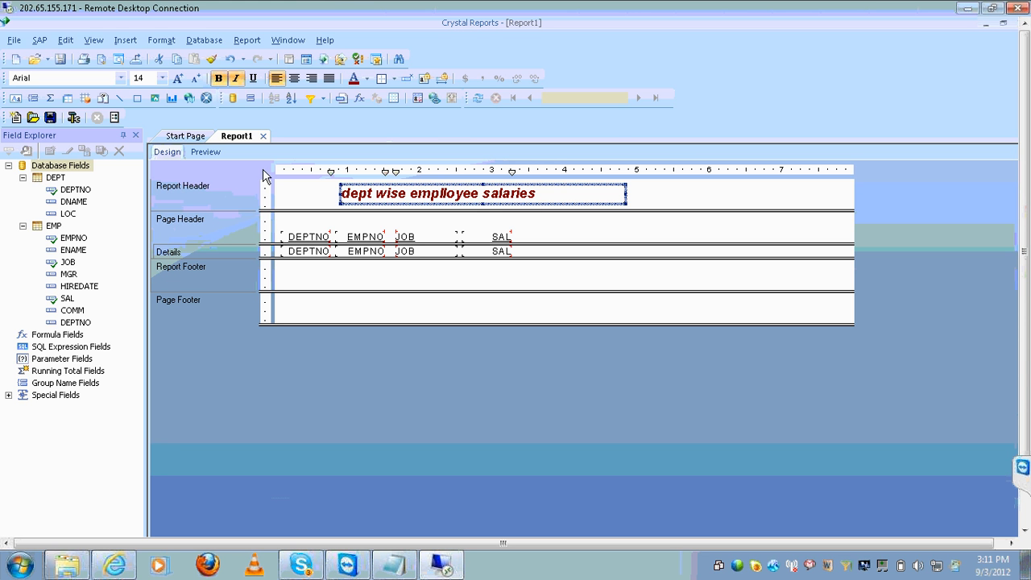
left_click(290, 79)
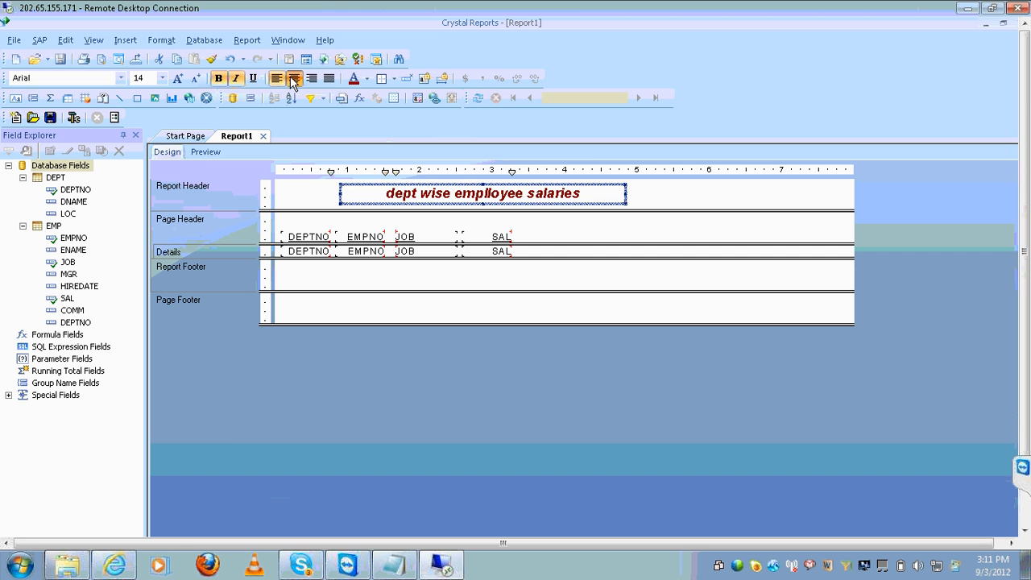
left_click(201, 153)
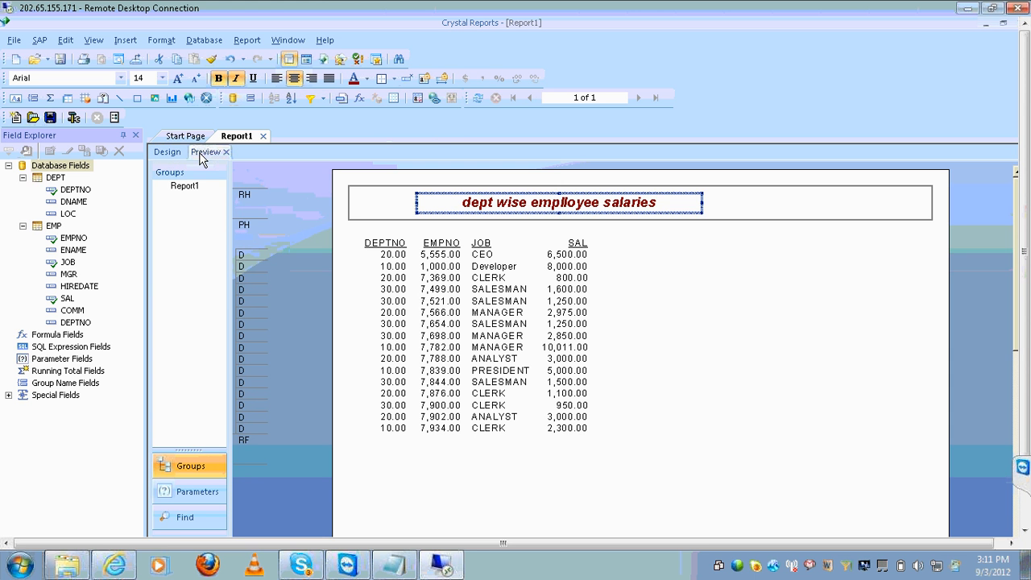
left_click(679, 343)
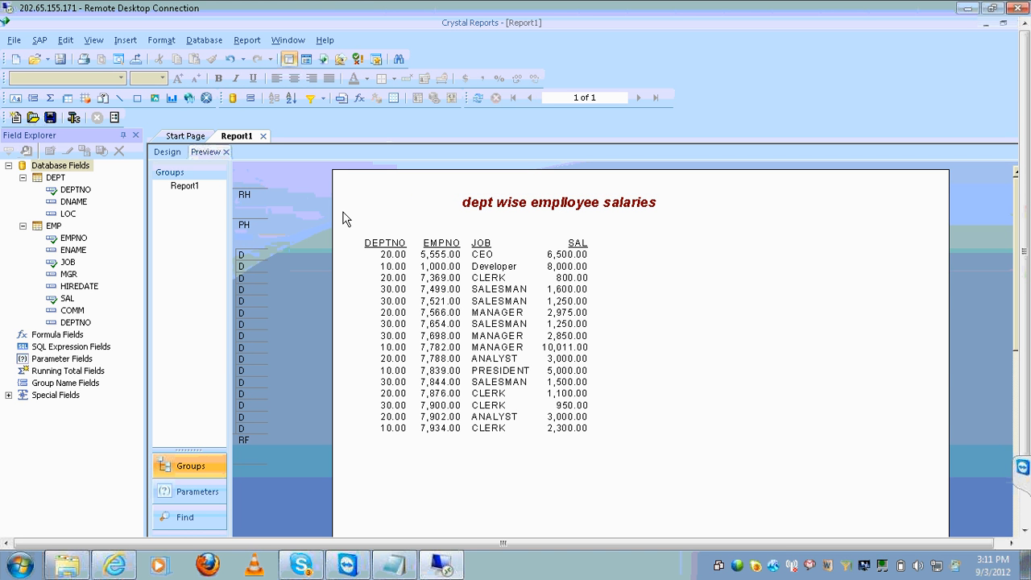
left_click(181, 153)
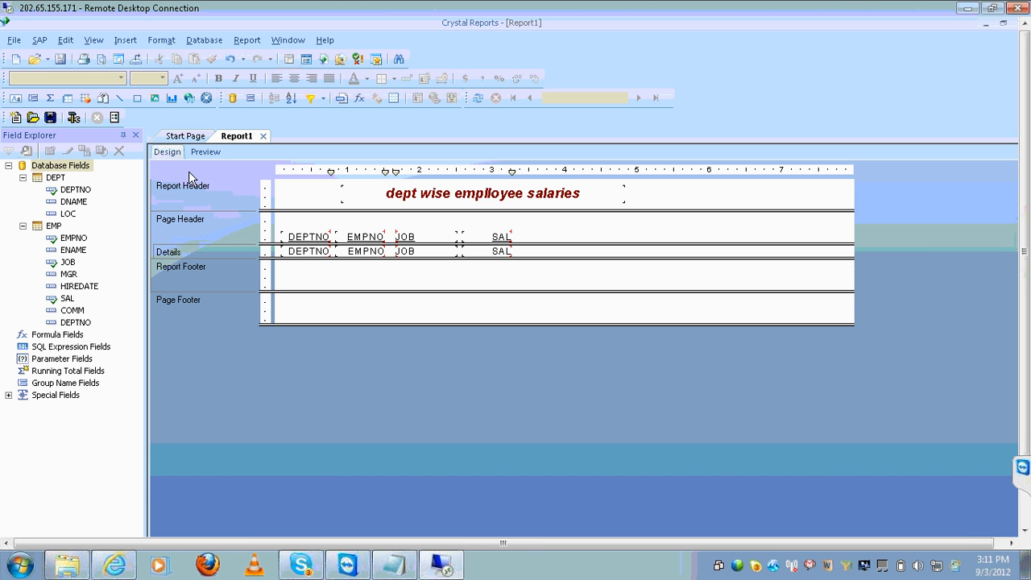
double_click(850, 5)
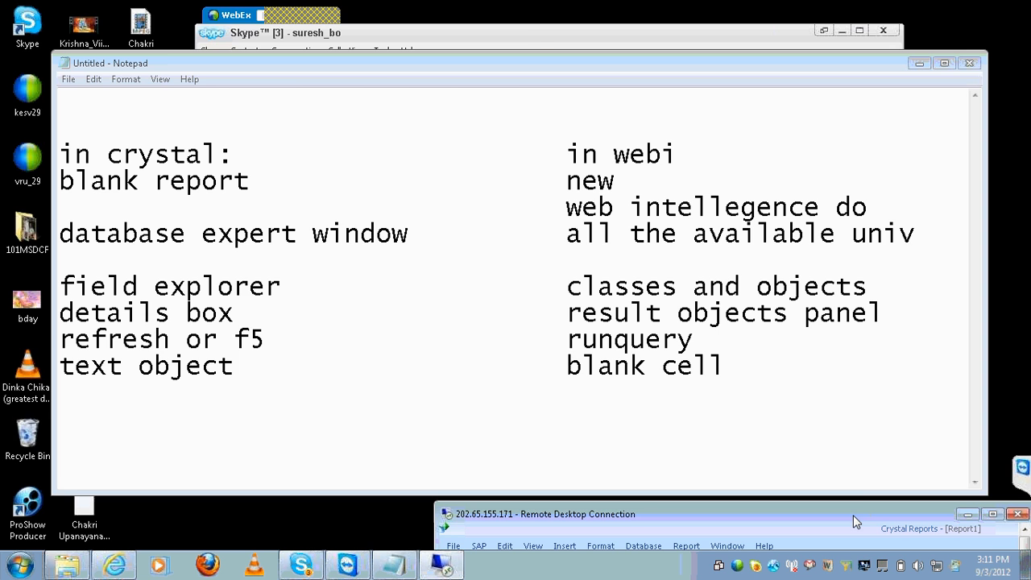
double_click(853, 515)
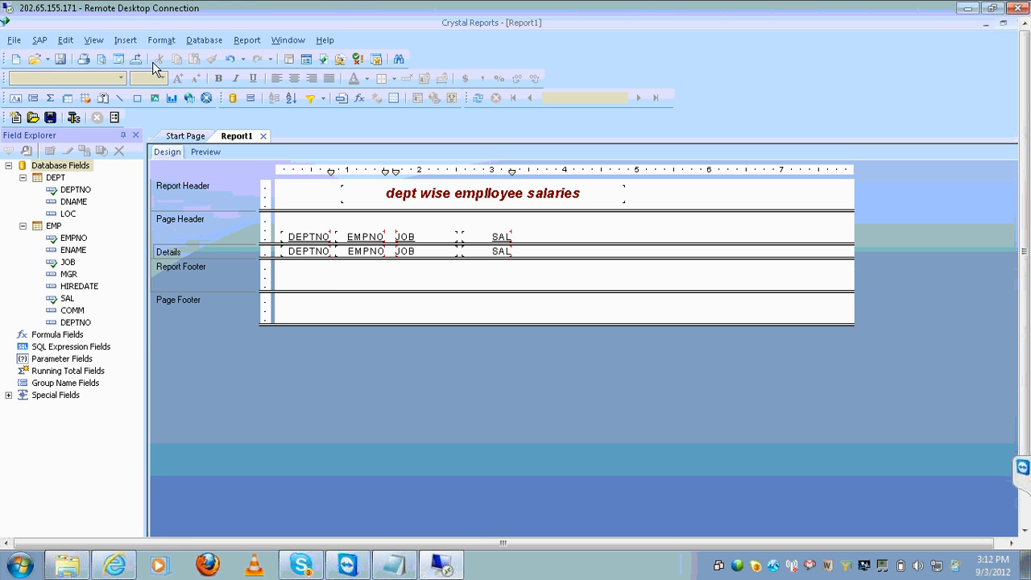
Add a Report Footer text object reading 'developer:' followed by the developer's name
left_click(128, 41)
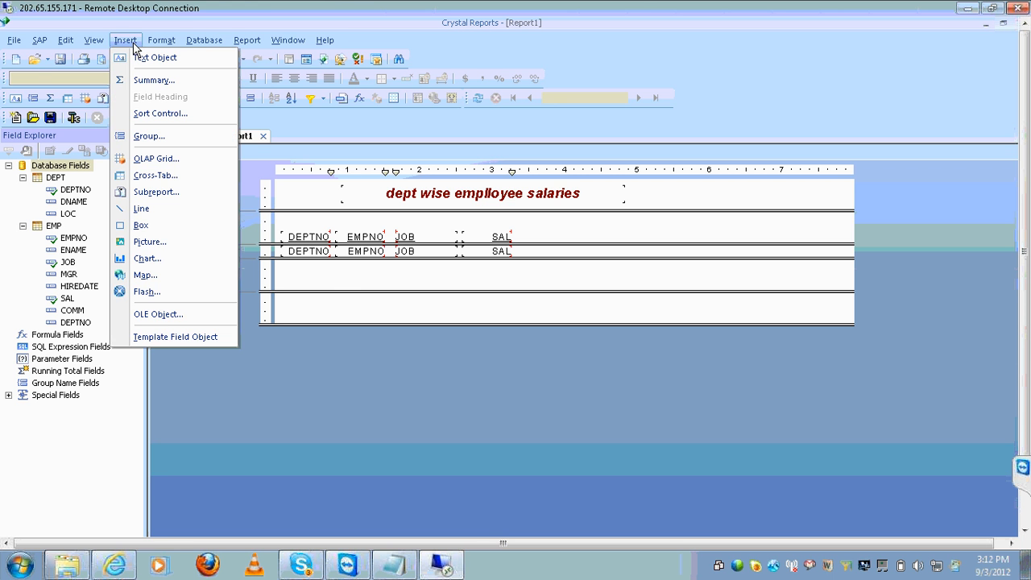
left_click(149, 57)
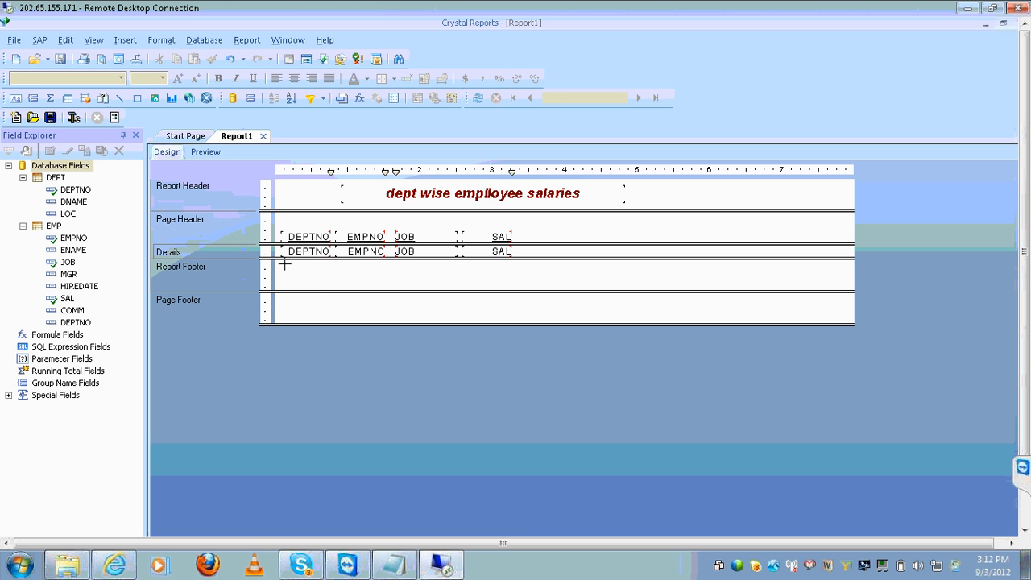
left_click_drag(287, 268, 387, 280)
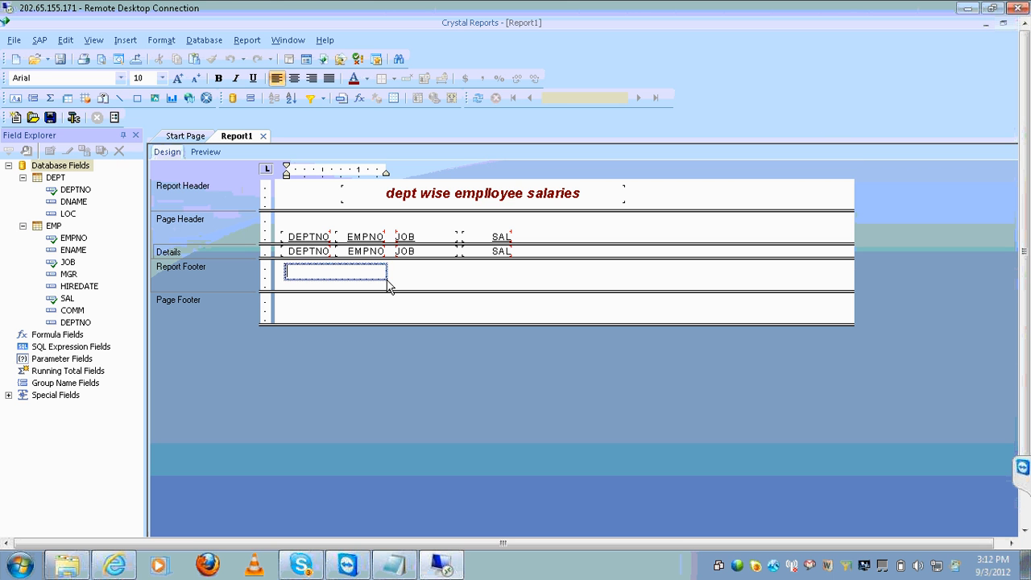
type("developer: suresh")
left_click(462, 320)
Make the footer credit bold, italic and dark red, and preview the report
left_click(368, 270)
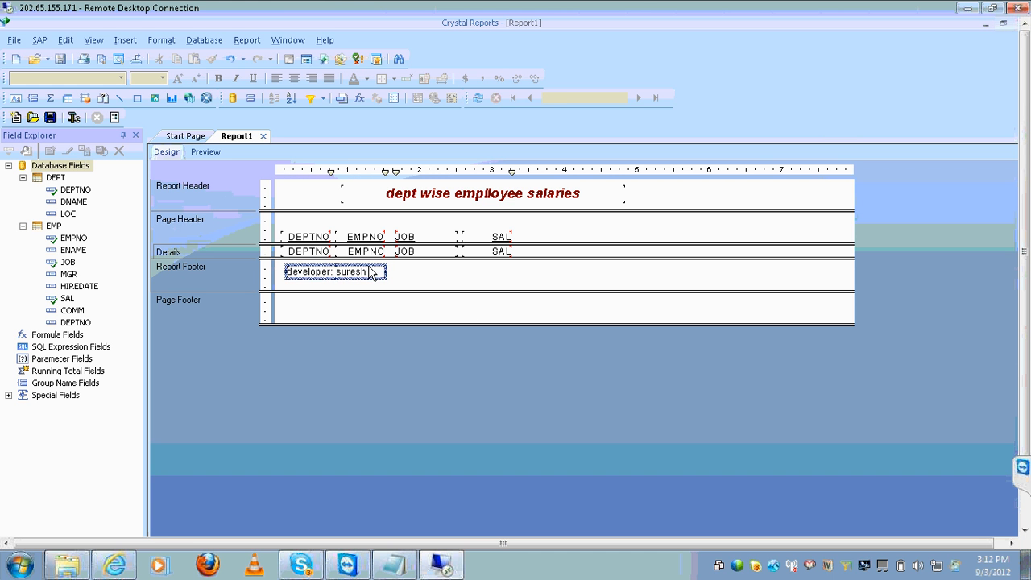
key("ctrl+b")
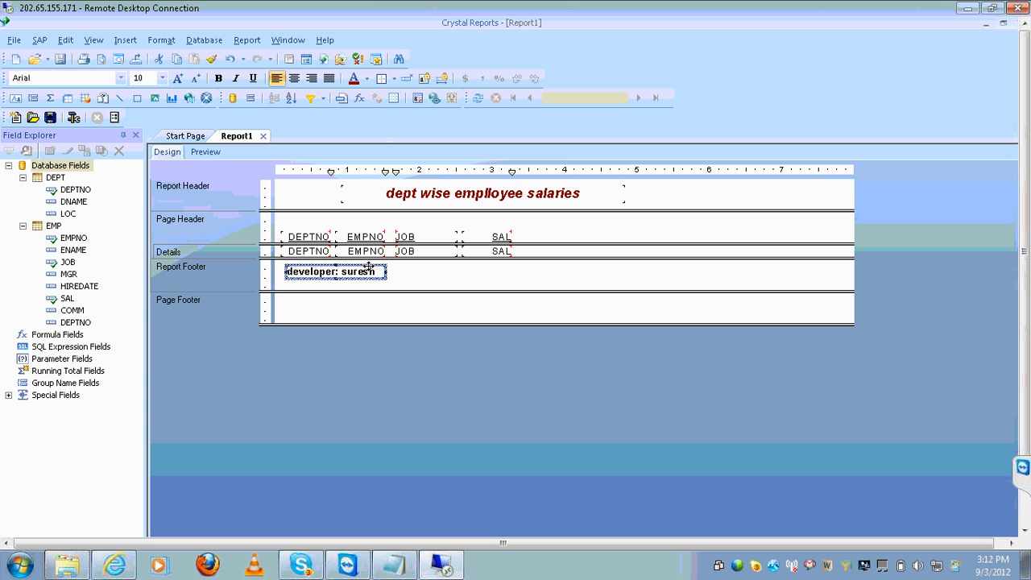
key("ctrl+i")
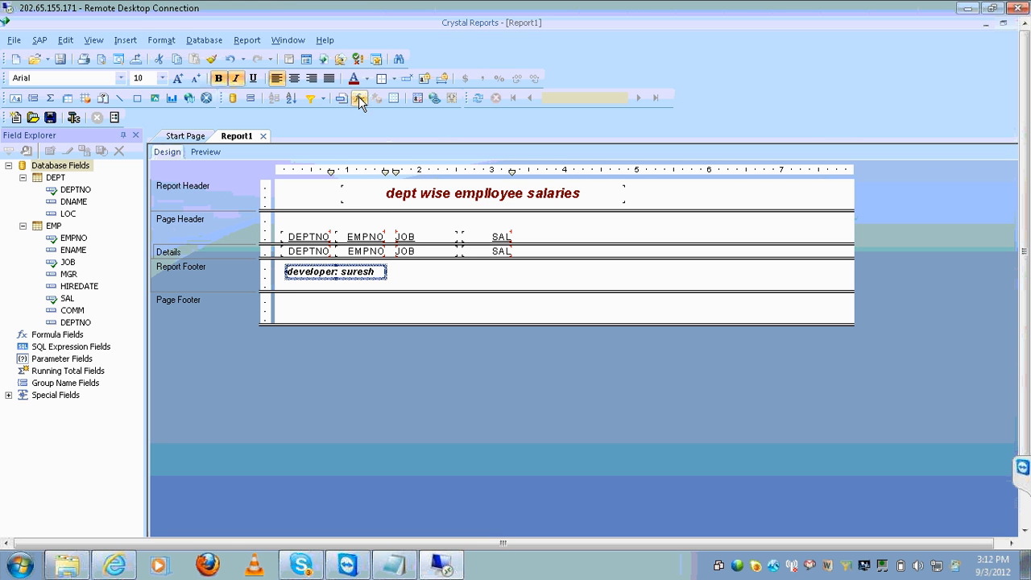
left_click(353, 79)
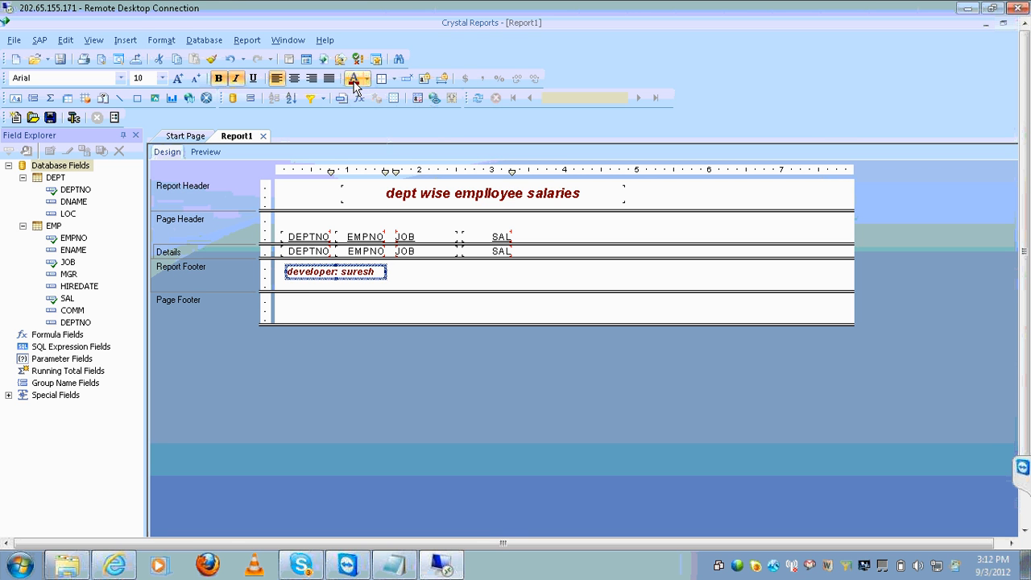
left_click(202, 152)
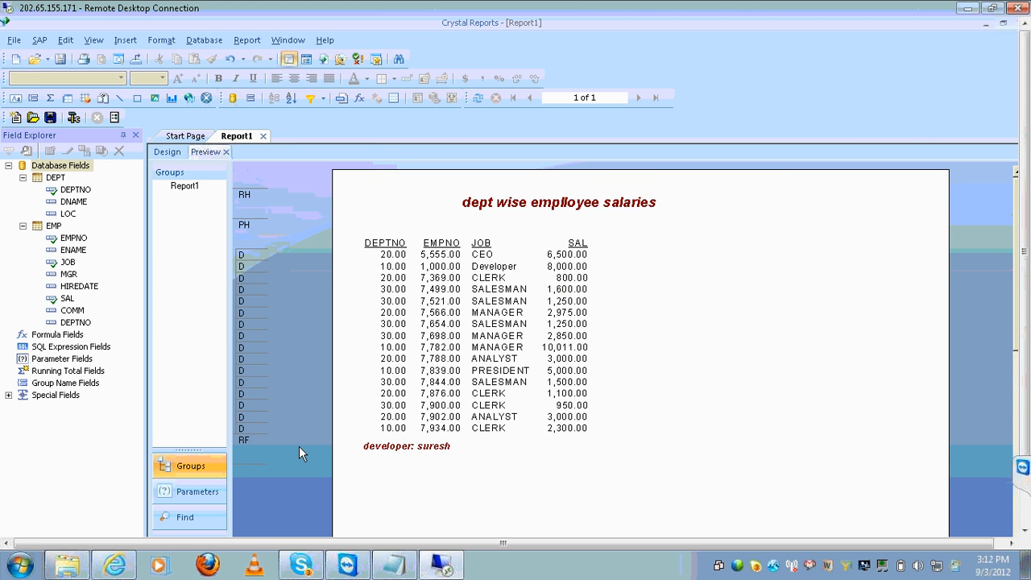
Select the footer credit and then the title in the preview, then clear the selection
left_click(363, 446)
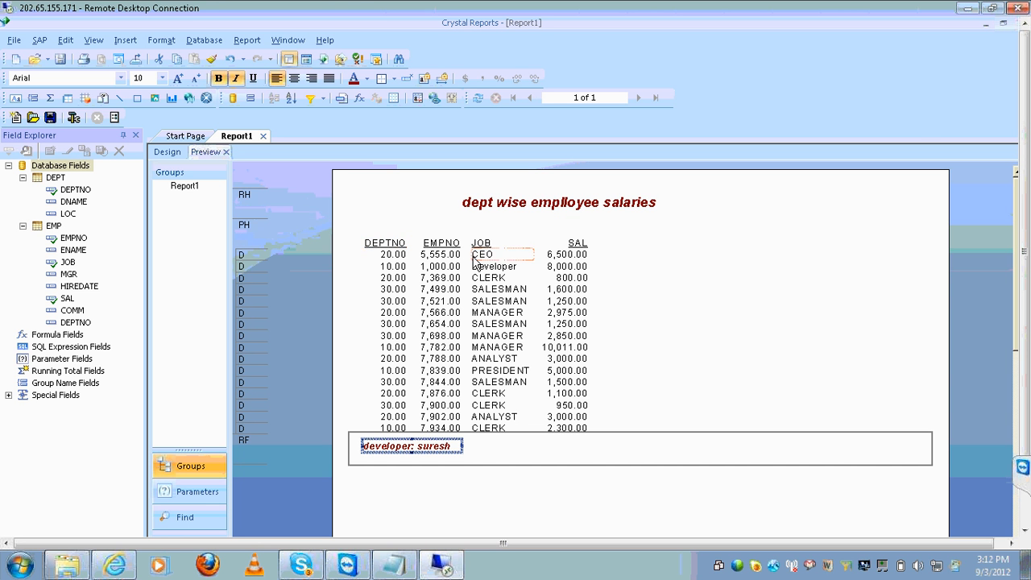
left_click(570, 202)
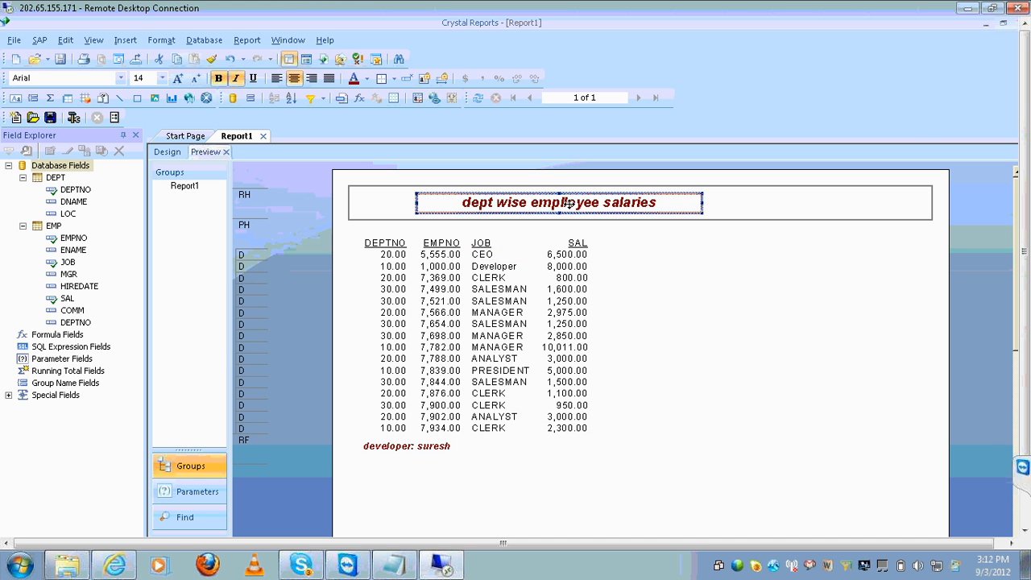
left_click(622, 296)
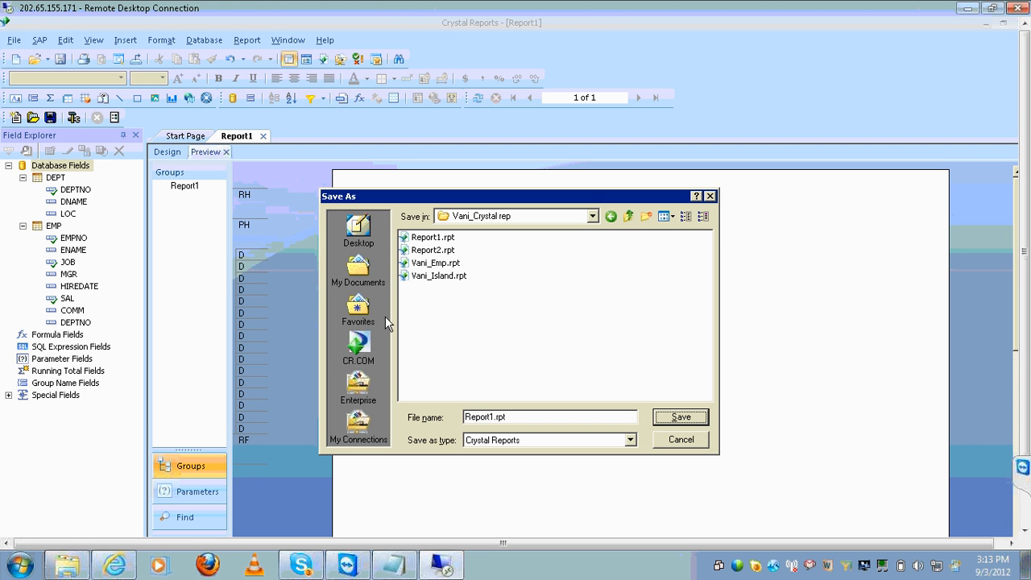
Save the report as Report1.rpt on the Desktop, replacing the existing file
left_click(362, 229)
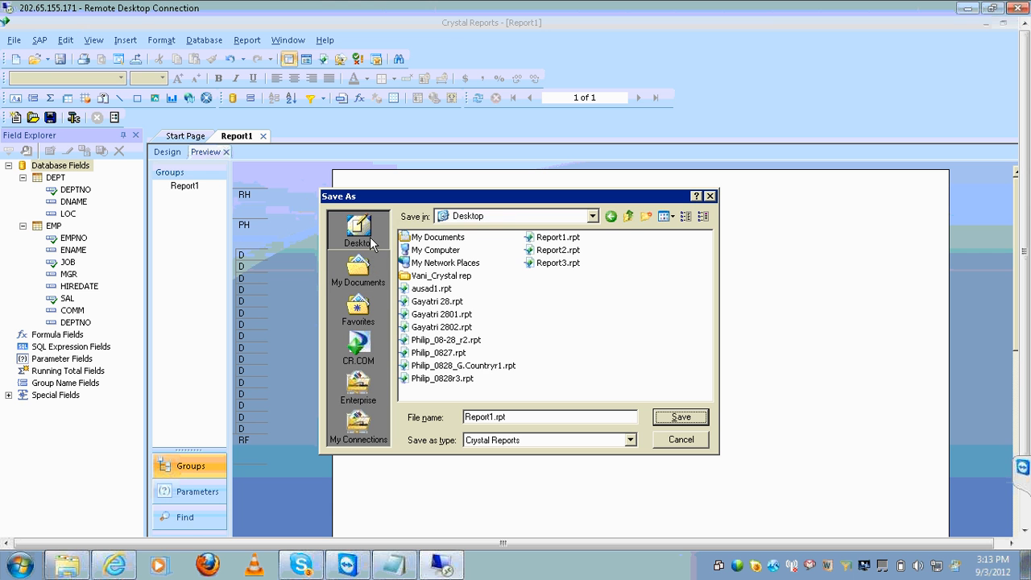
left_click(680, 417)
left_click(493, 339)
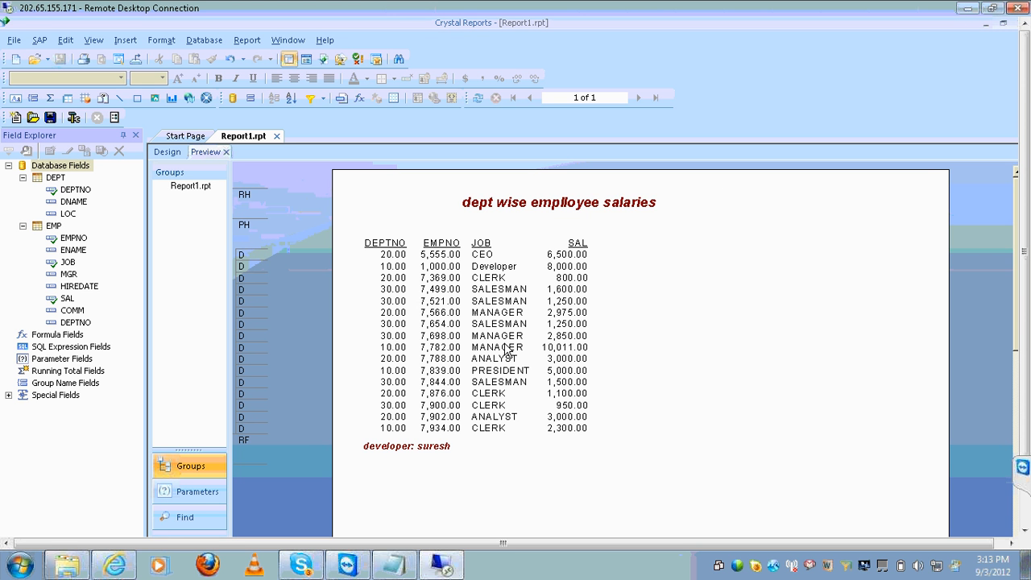
left_click(385, 395)
left_click(418, 506)
Add 'summary--sum' under 'blank cell' in Notepad's Webi column, then minimize Notepad
left_click(393, 565)
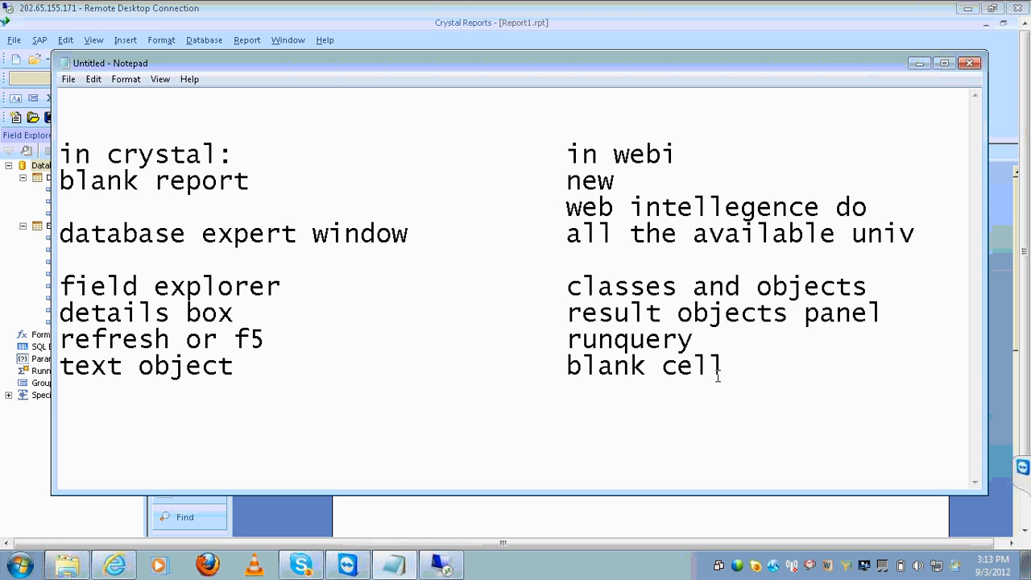
key("End")
key("Return")
key("Tab")
key("Tab")
key("Tab")
key("Tab")
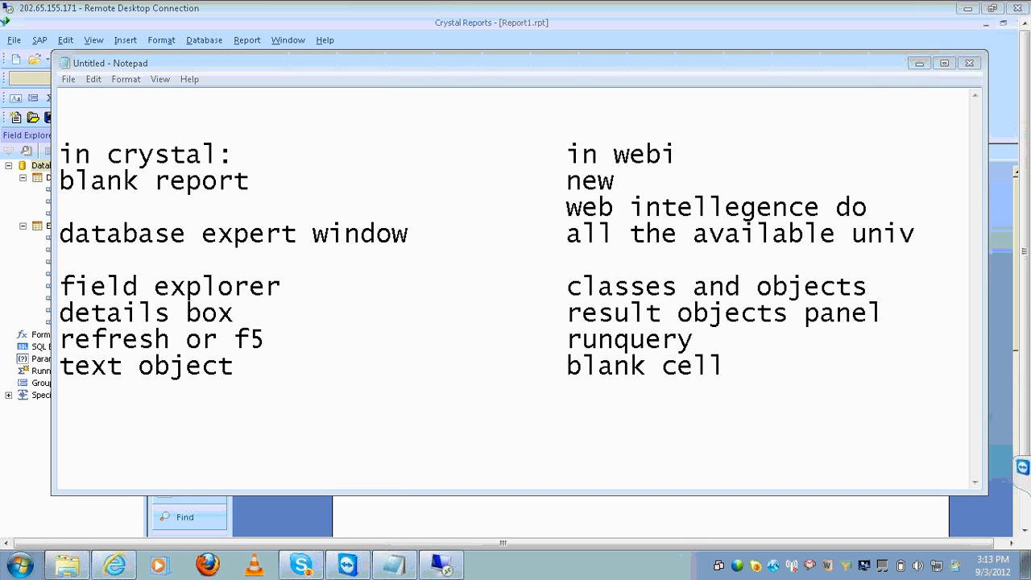
type("summary")
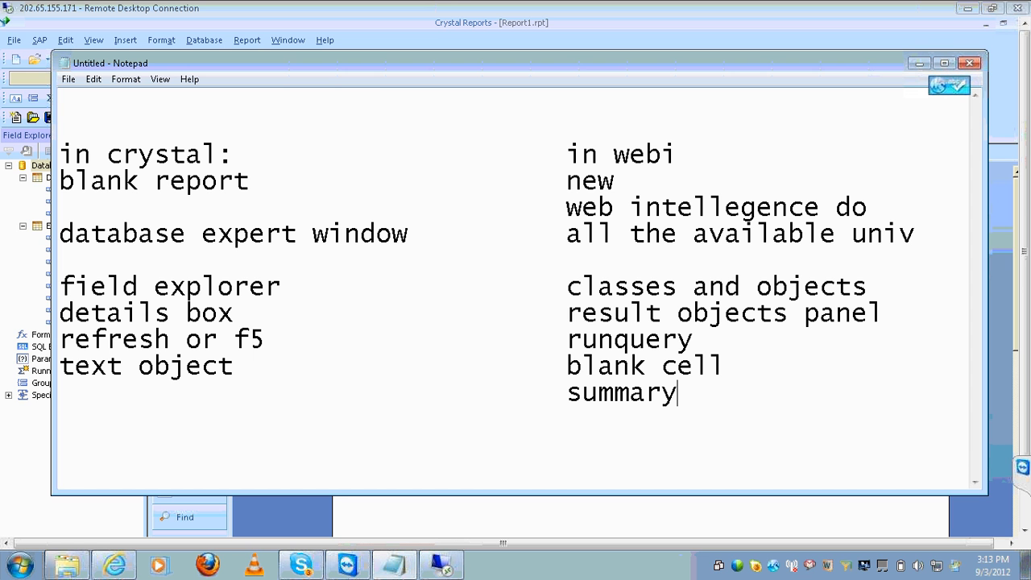
type("--")
type("su")
type(" \\")
key("BackSpace")
key("BackSpace")
type("m")
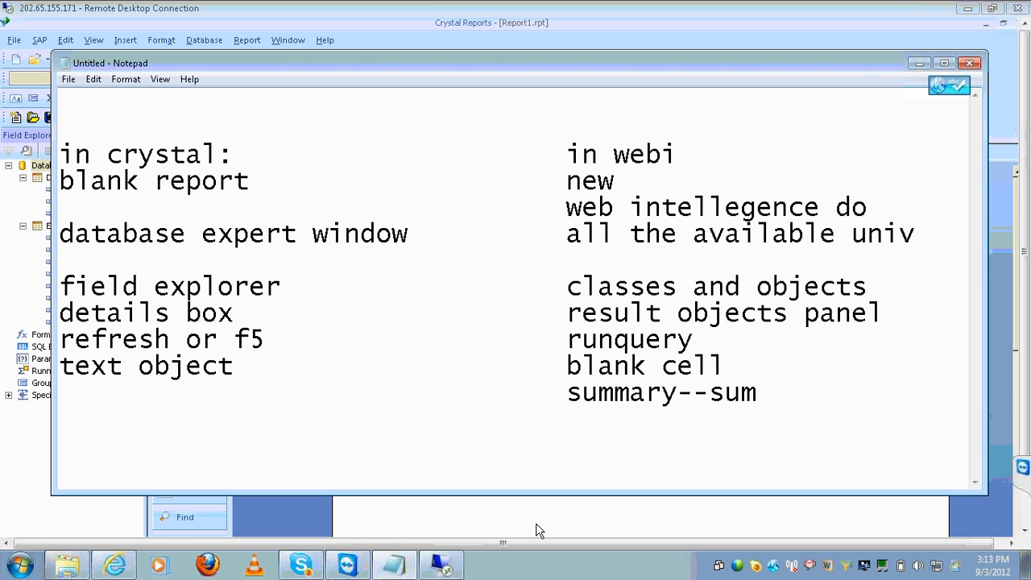
left_click(452, 569)
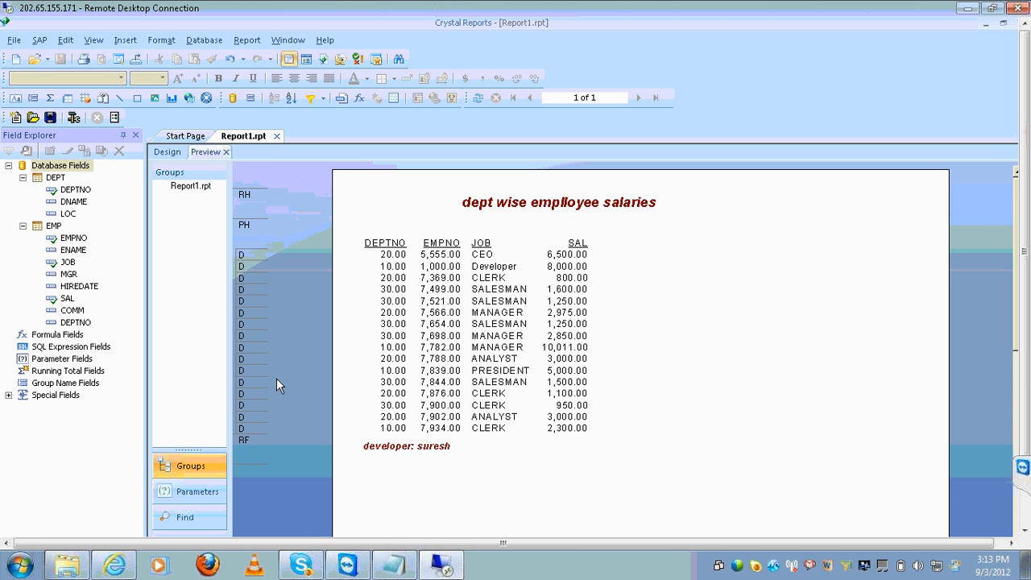
In Design view, try a Sum summary of EMP.SAL via Insert > Summary, then cancel it
left_click(167, 153)
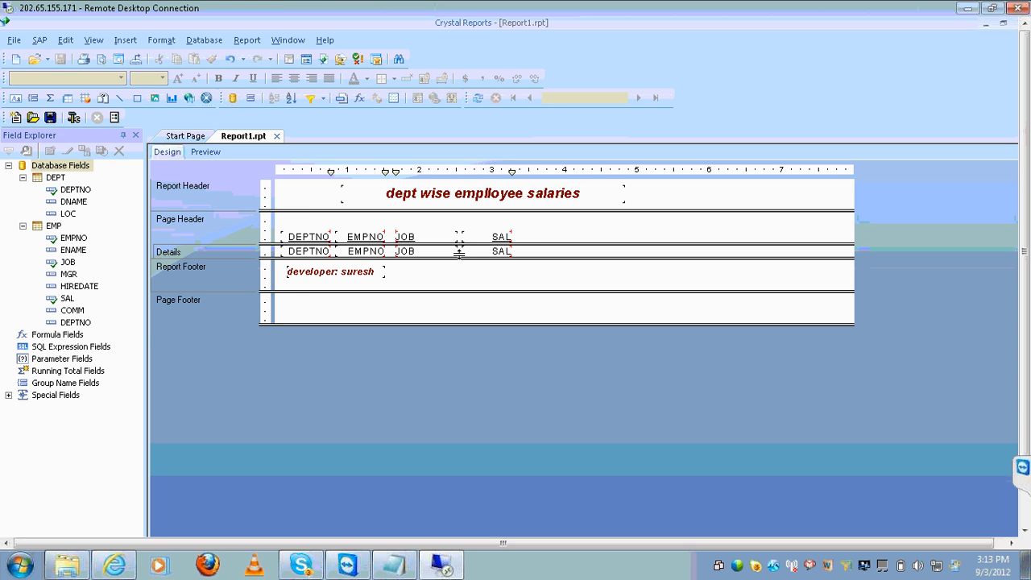
left_click(491, 250)
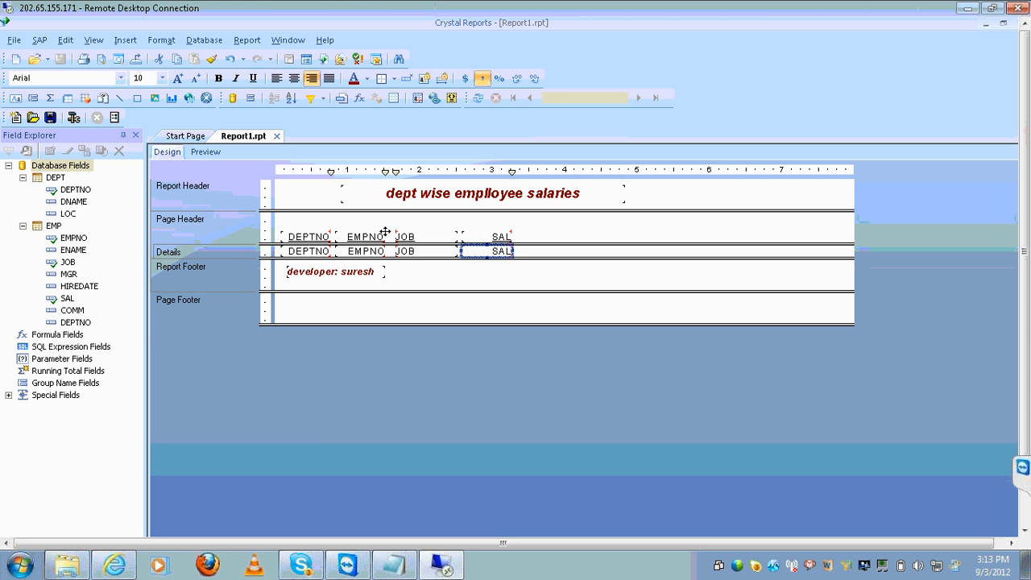
left_click(122, 40)
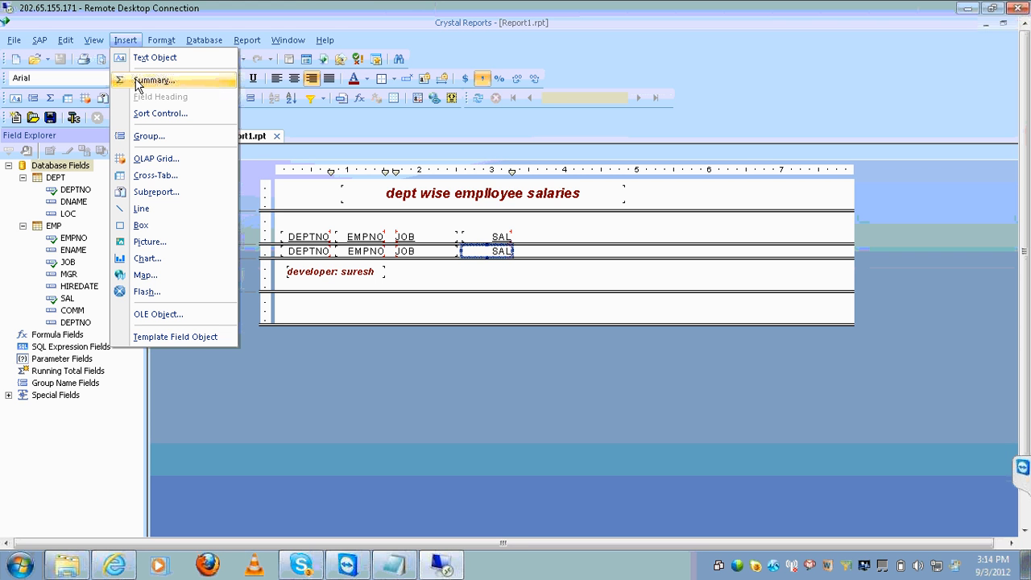
left_click(136, 81)
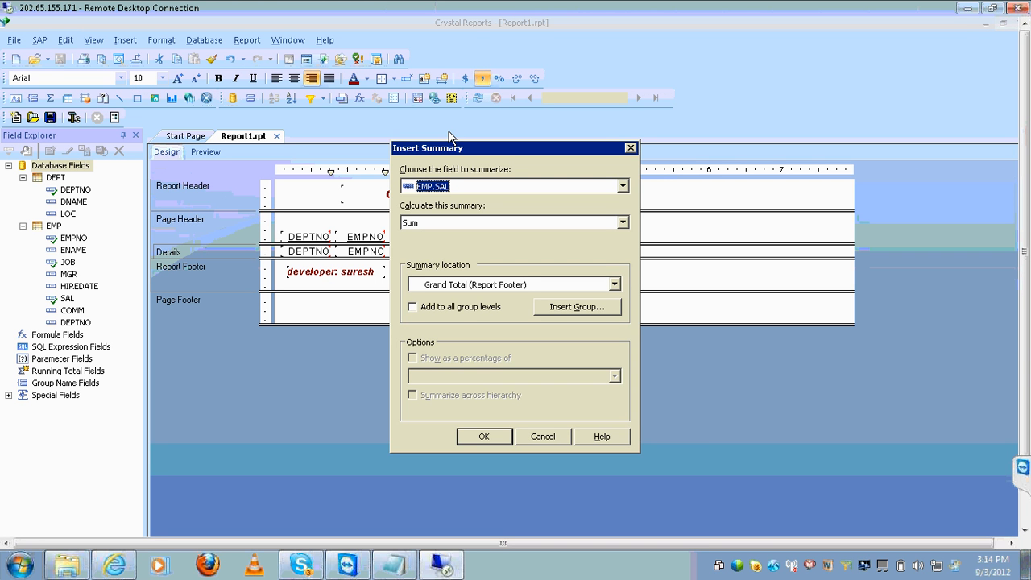
left_click(622, 187)
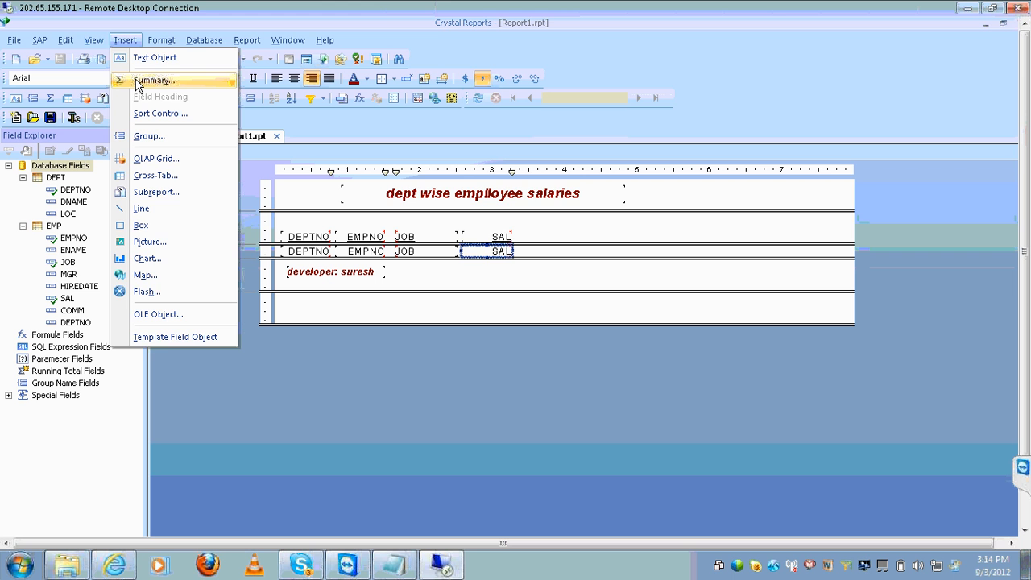
left_click(153, 81)
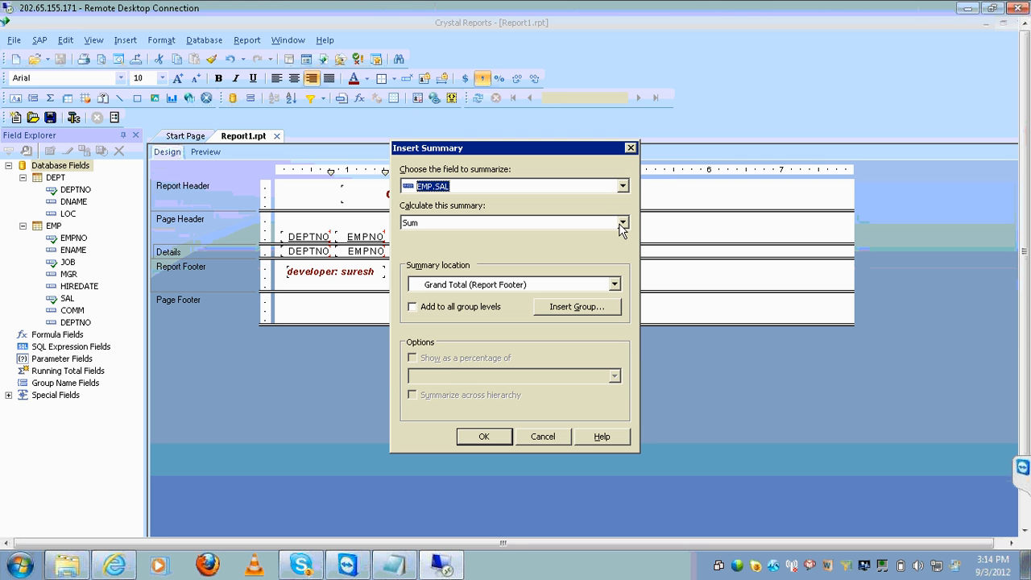
left_click(622, 224)
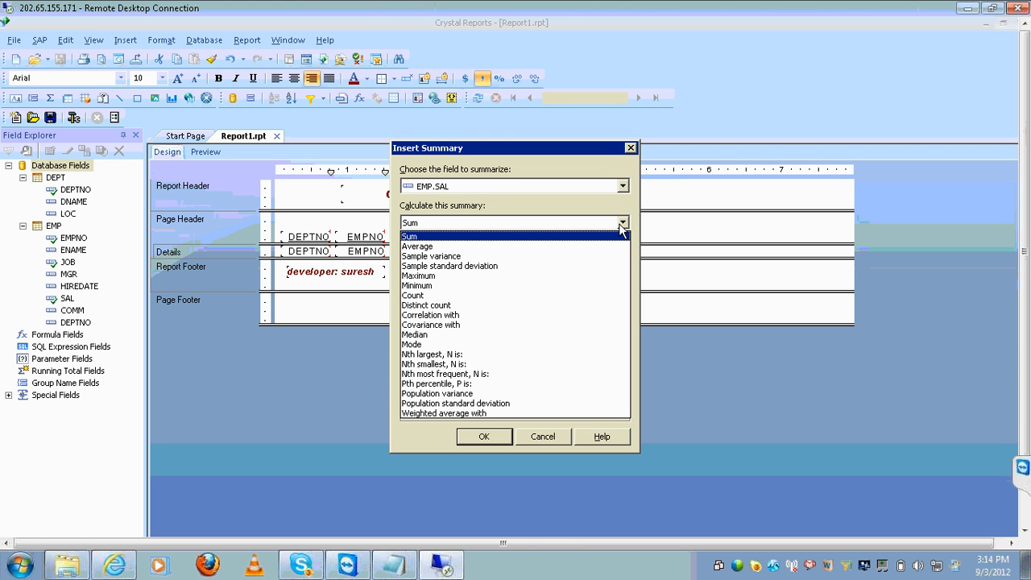
left_click(621, 226)
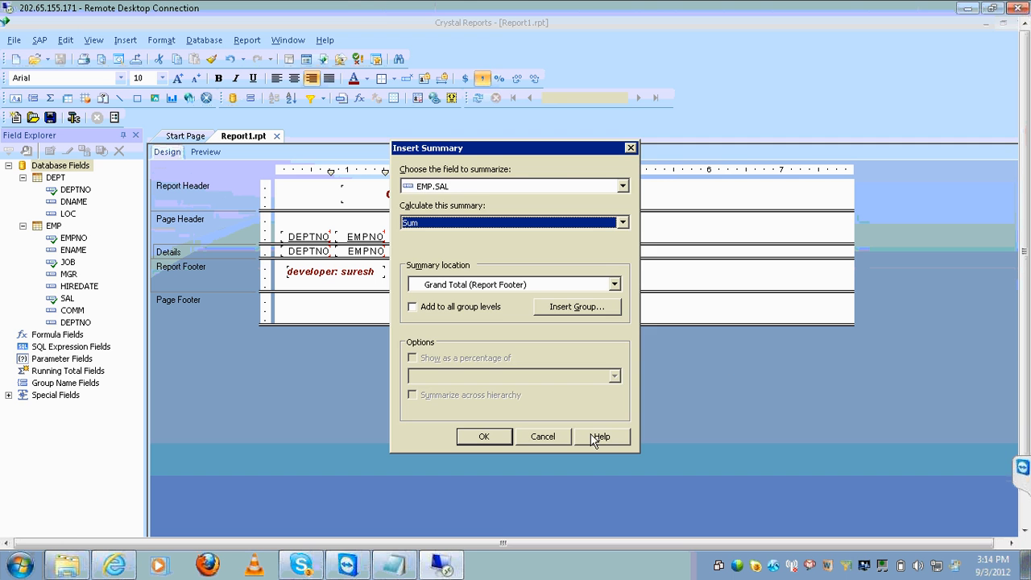
left_click(568, 436)
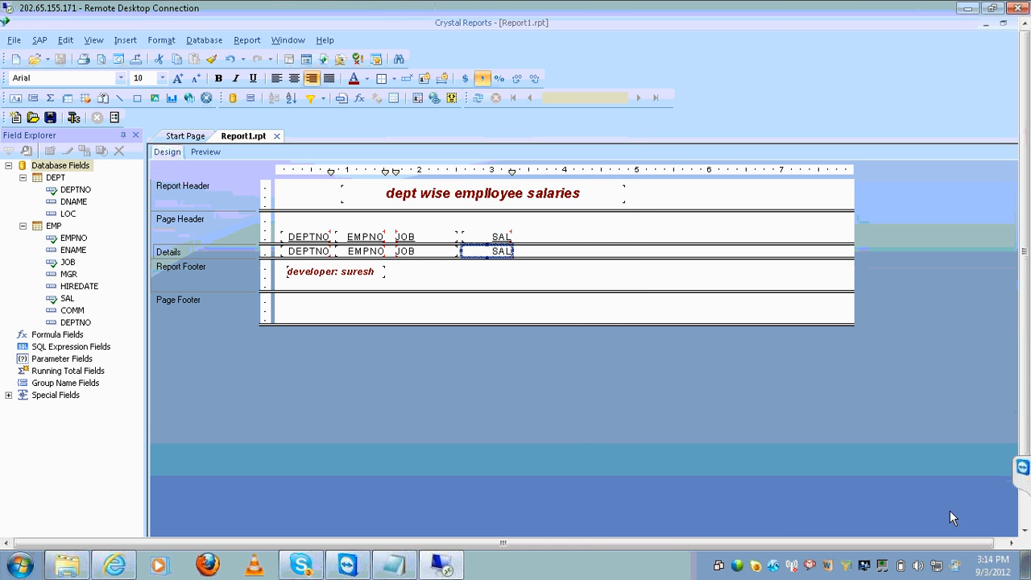
left_click(1022, 517)
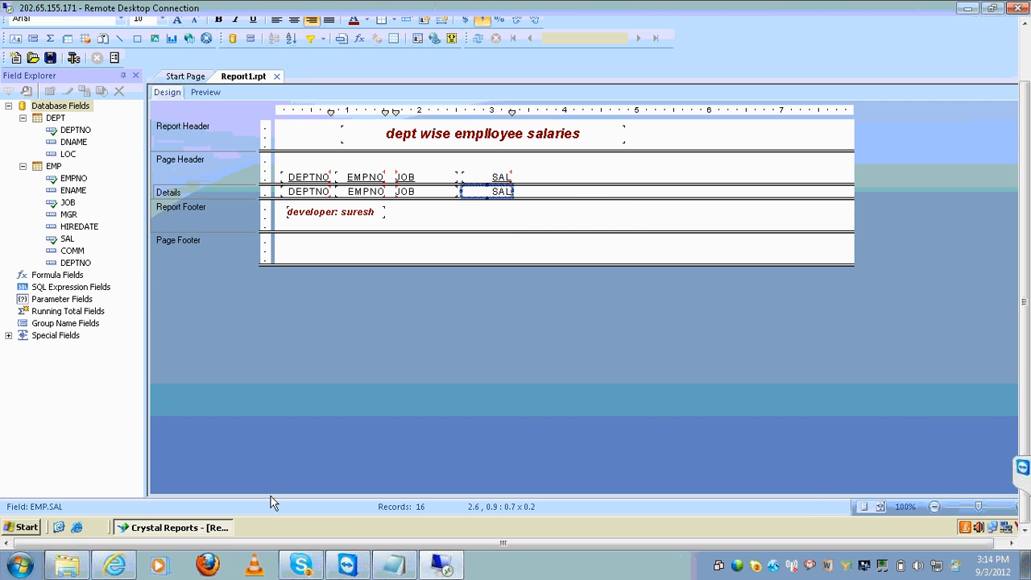
Launch Web Intelligence Rich Client from the remote server's Start menu and log on to system rtn
left_click(32, 530)
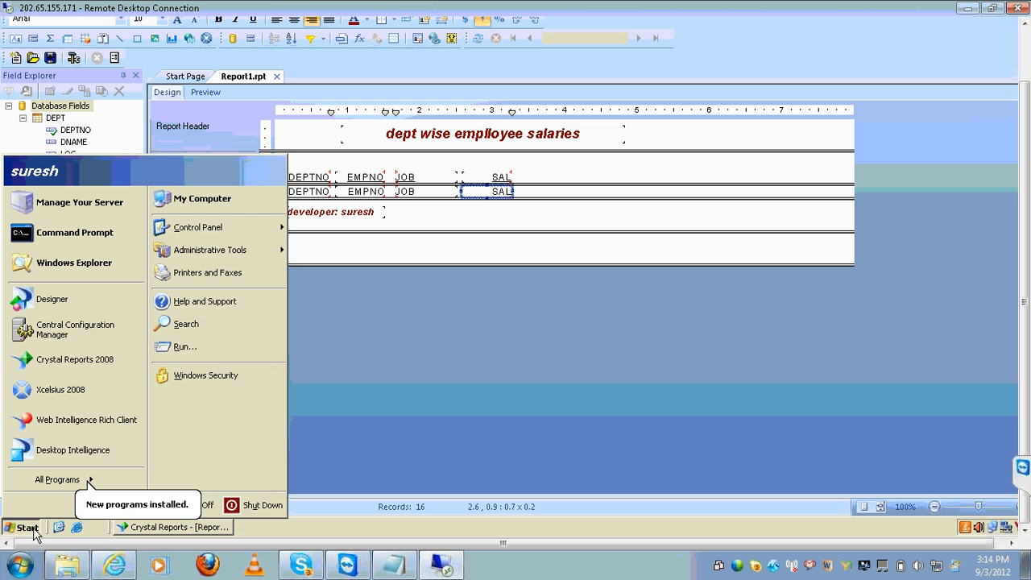
left_click(122, 422)
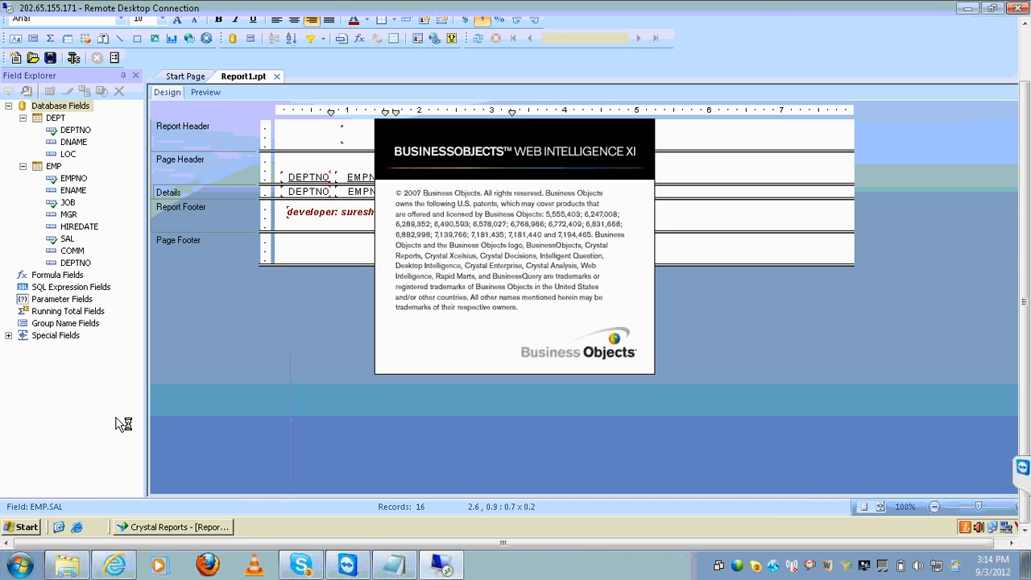
mouse_move(112, 568)
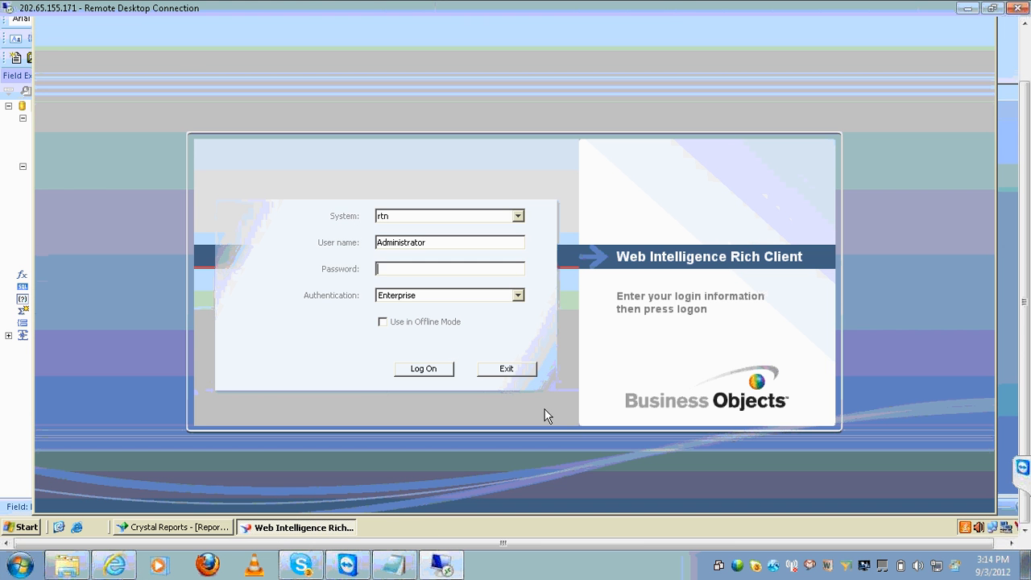
left_click(427, 369)
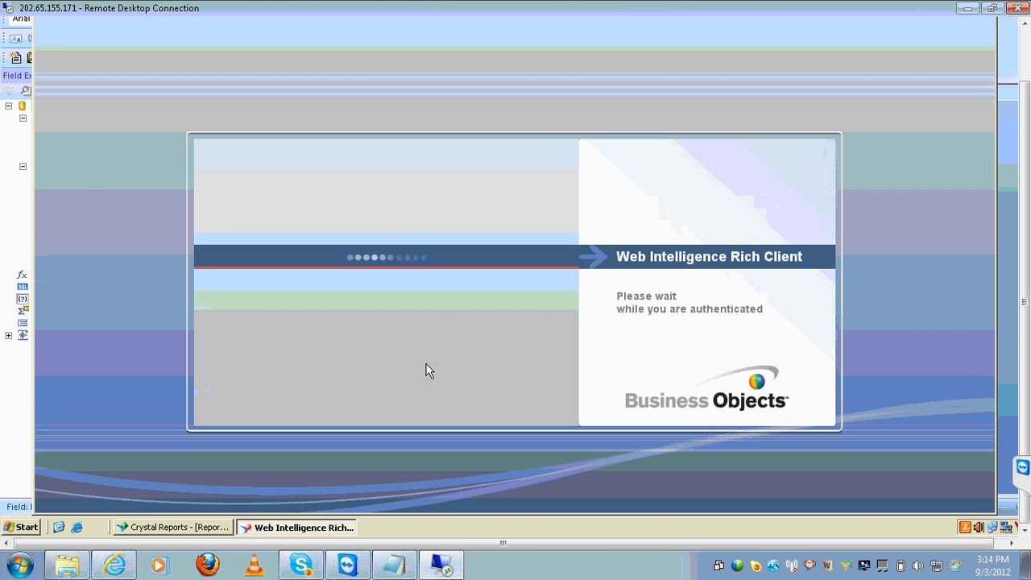
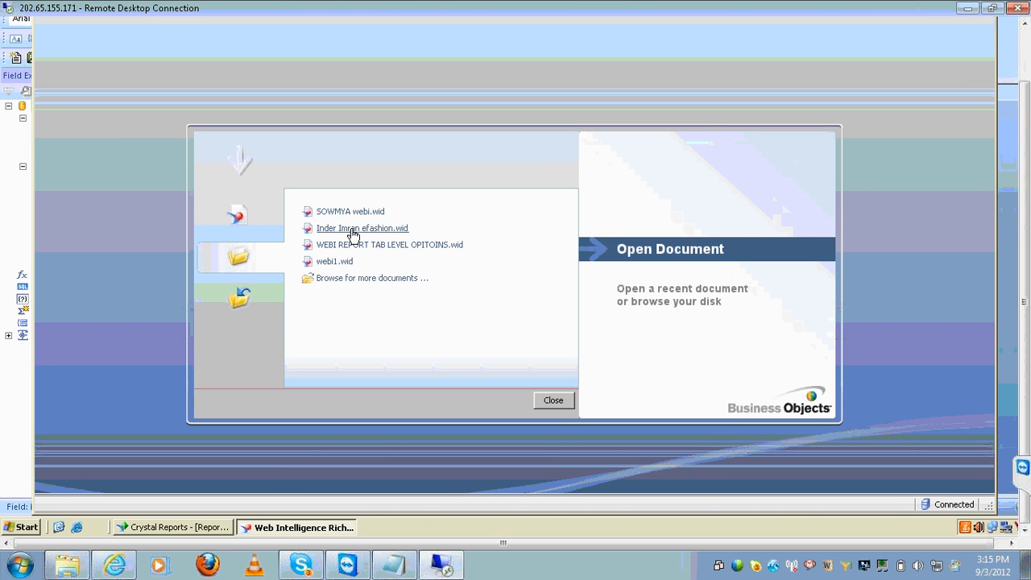
Open SOWMYA webi.wid, select the Revenue column and open its Sum aggregation list
left_click(357, 214)
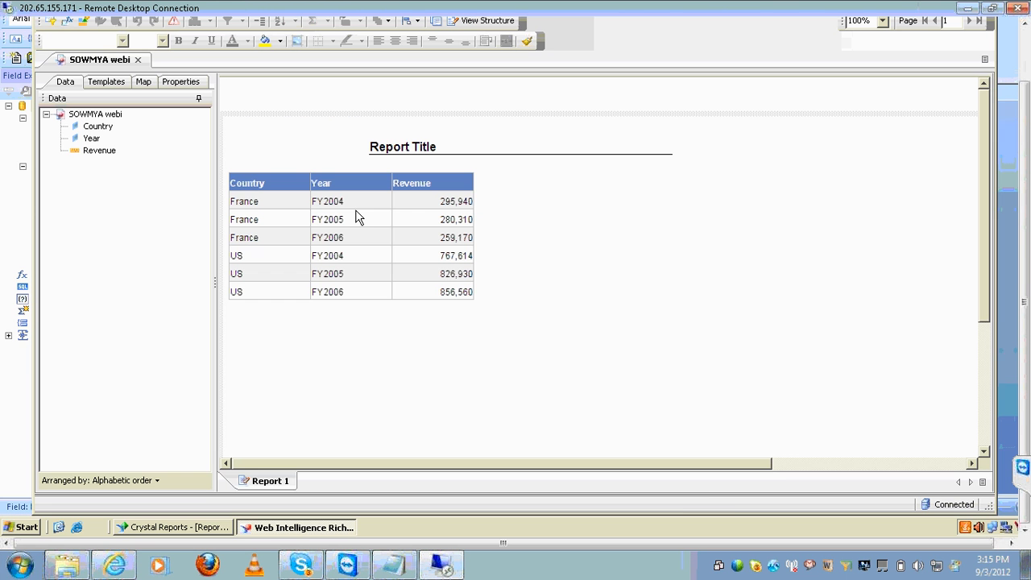
left_click(417, 245)
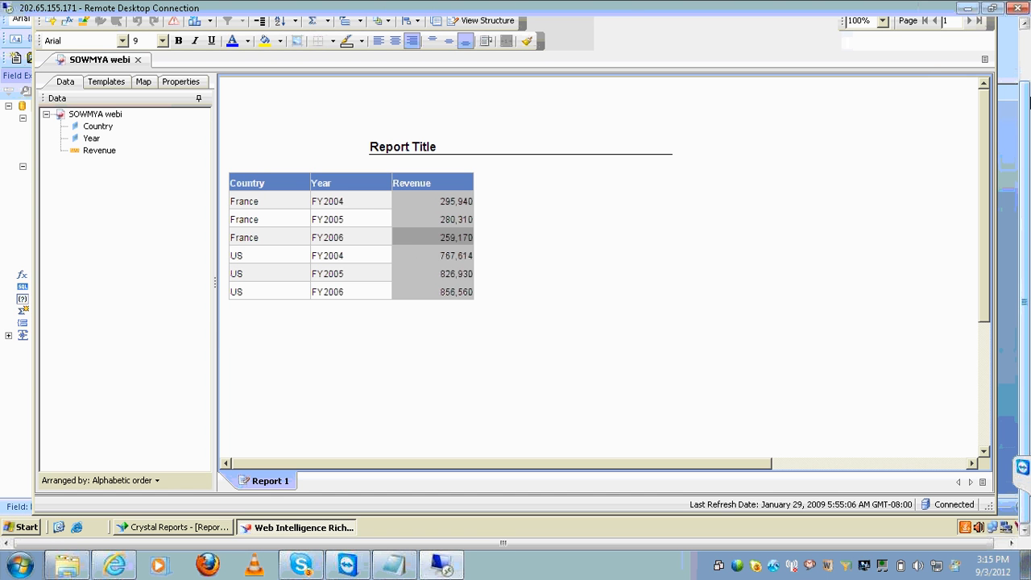
left_click(1024, 51)
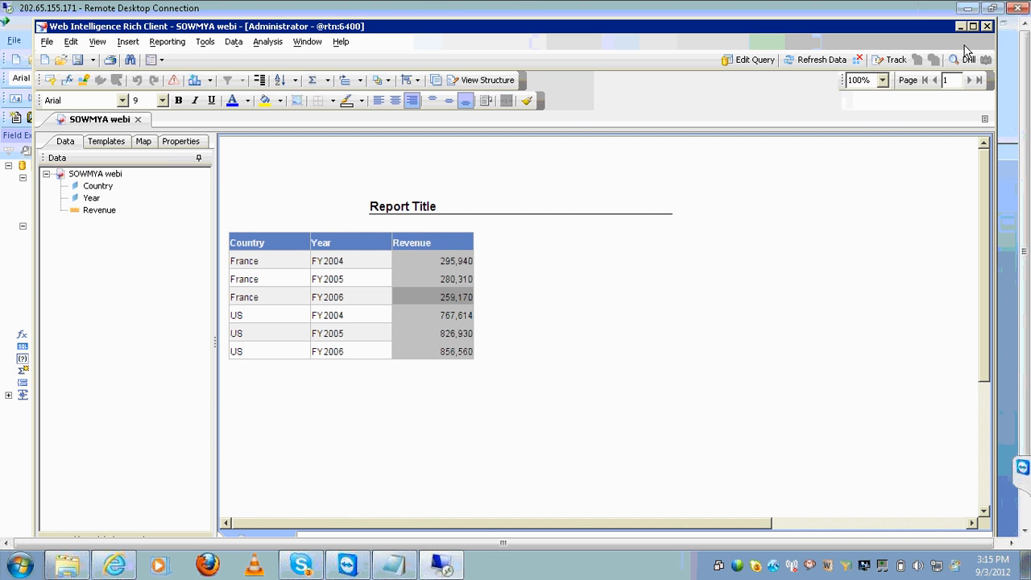
left_click(328, 80)
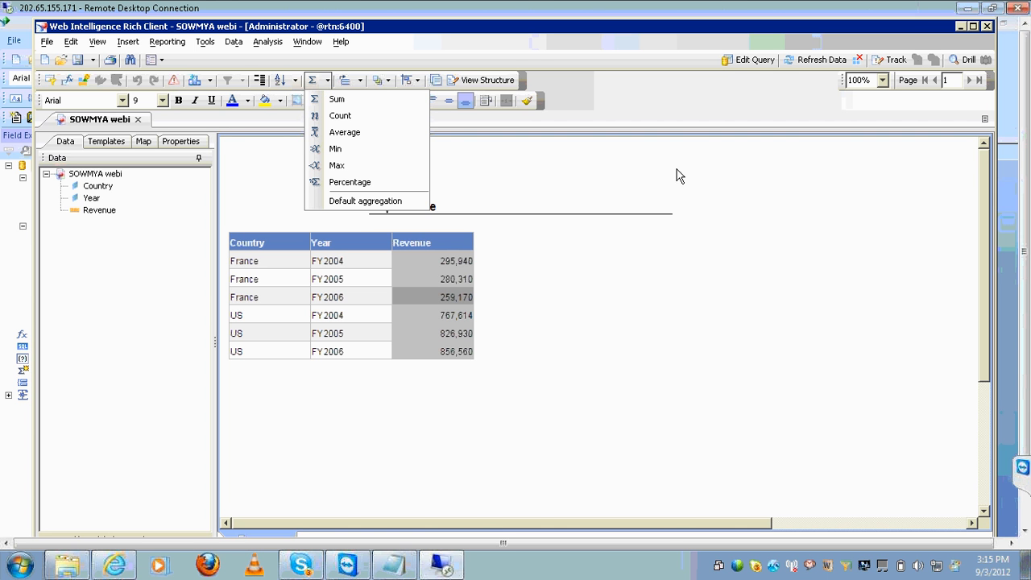
Bring up the remote taskbar and switch to the Crystal Reports window
left_click(1024, 530)
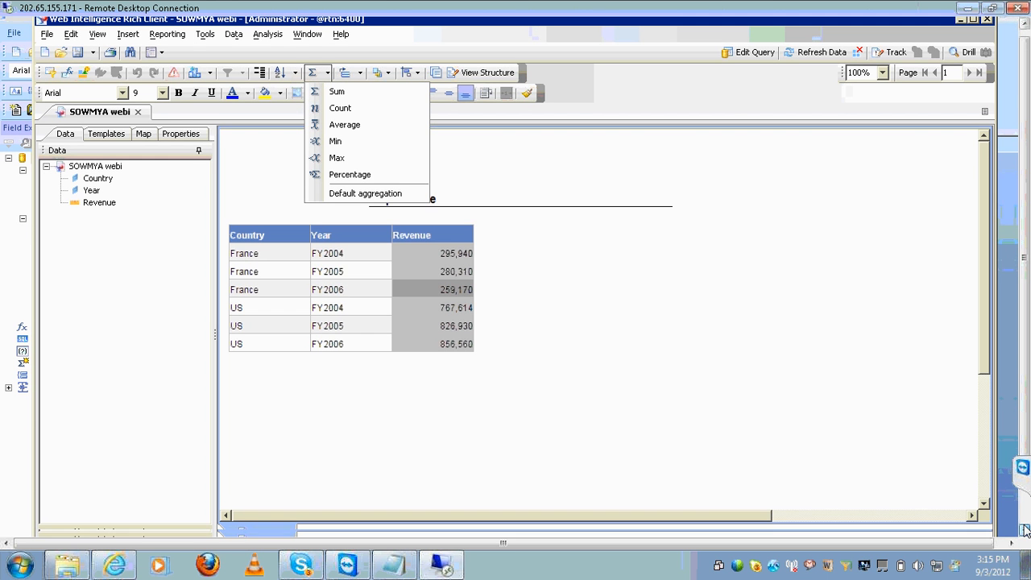
left_click(1024, 530)
left_click(1025, 516)
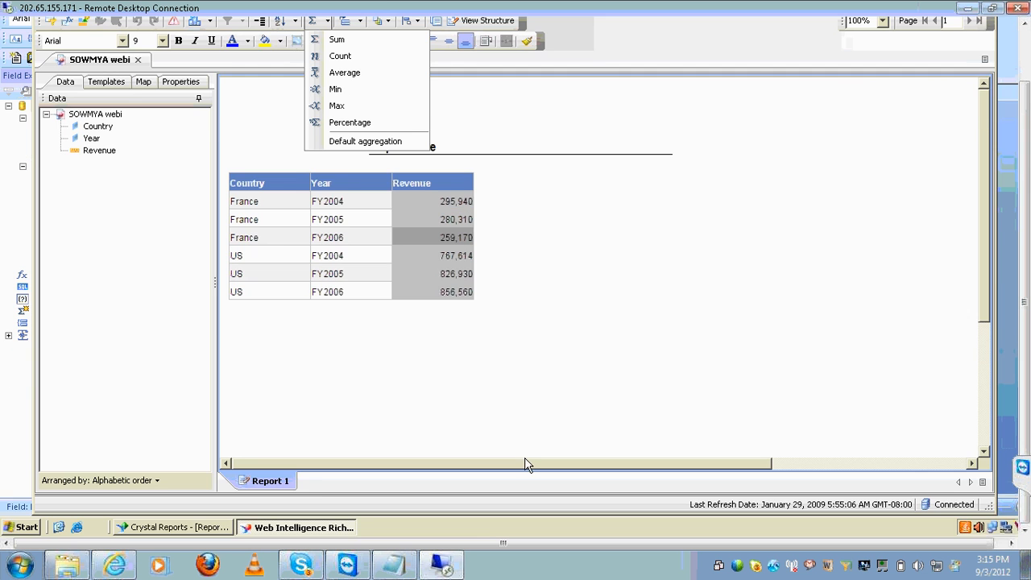
left_click(191, 533)
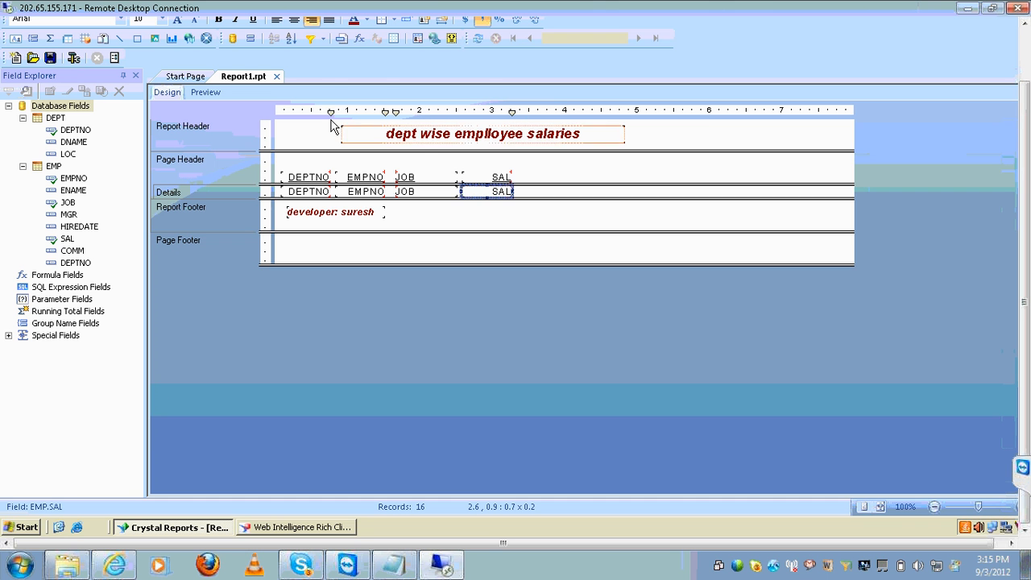
Insert a Sum summary of EMP.SAL as a Grand Total (Report Footer)
left_click(1027, 38)
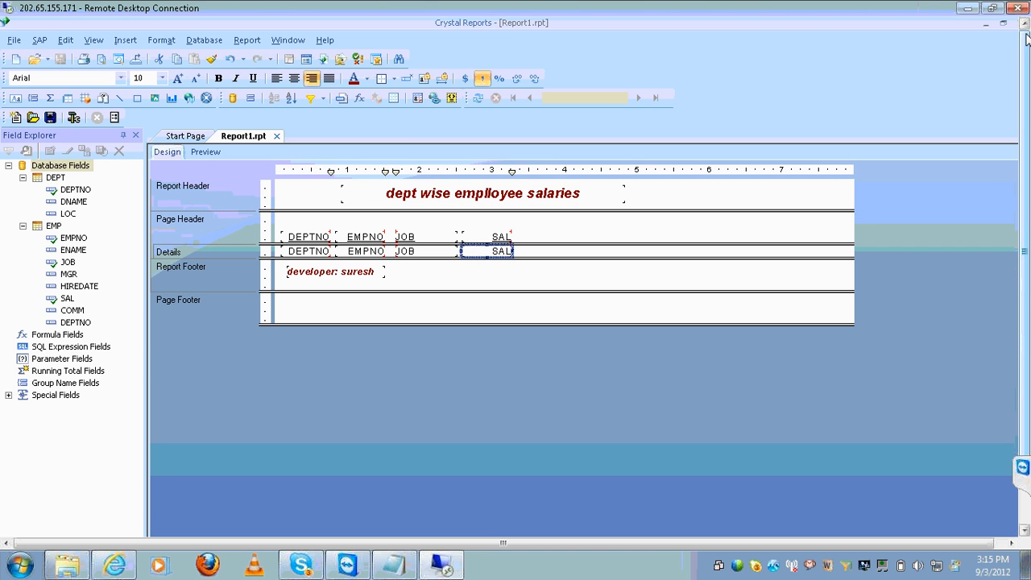
left_click(126, 42)
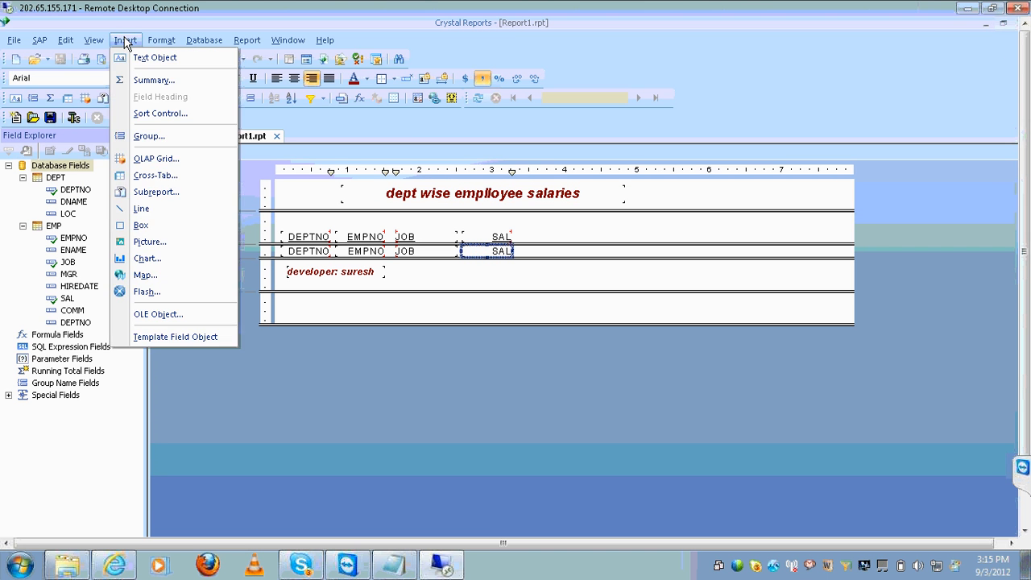
left_click(146, 81)
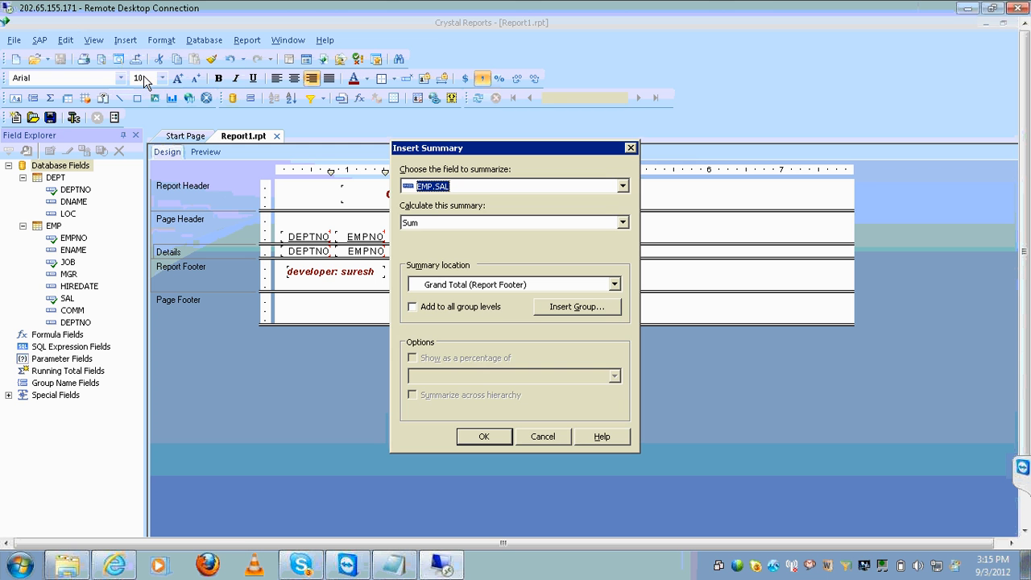
left_click(625, 187)
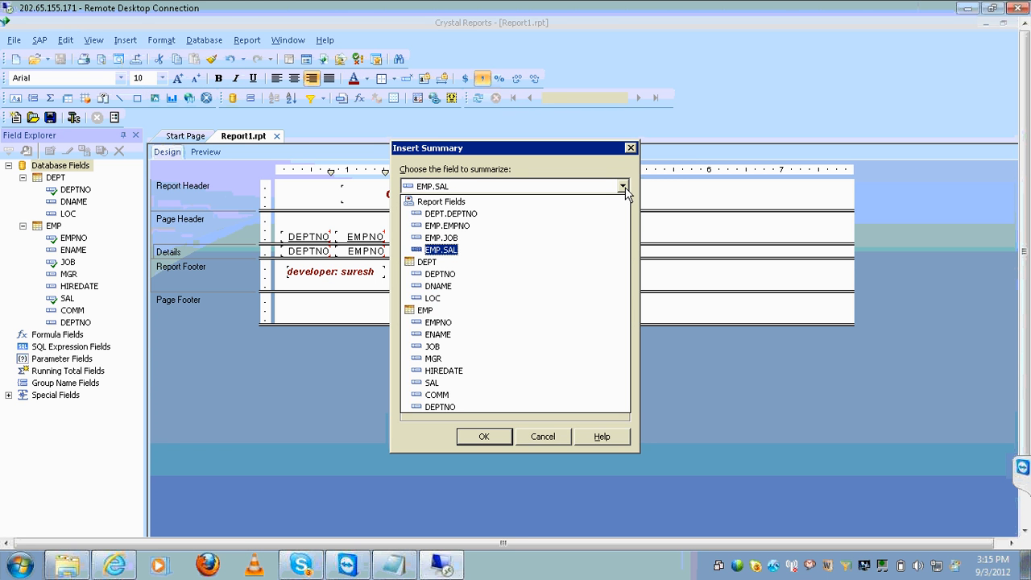
left_click(624, 187)
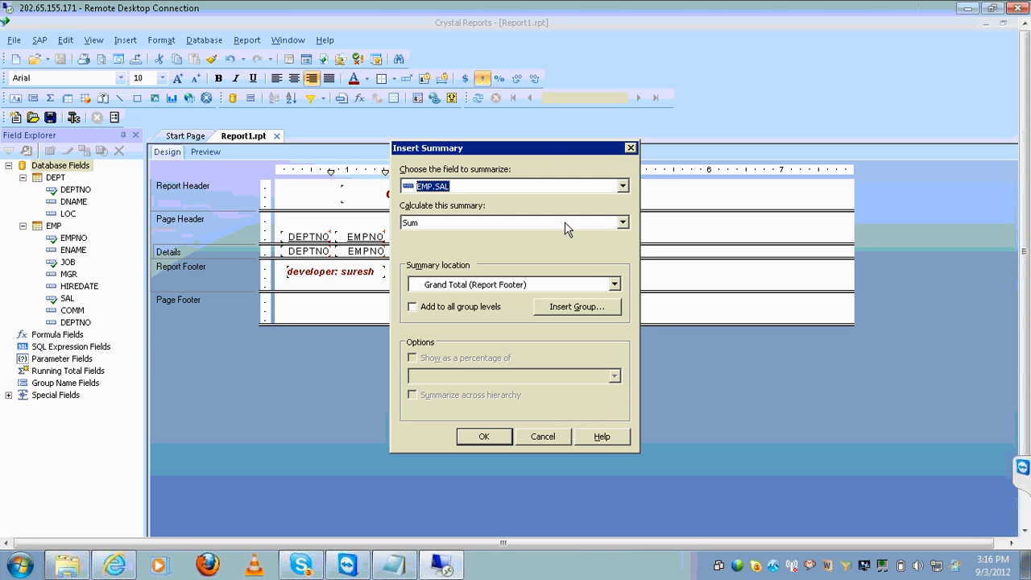
left_click(623, 224)
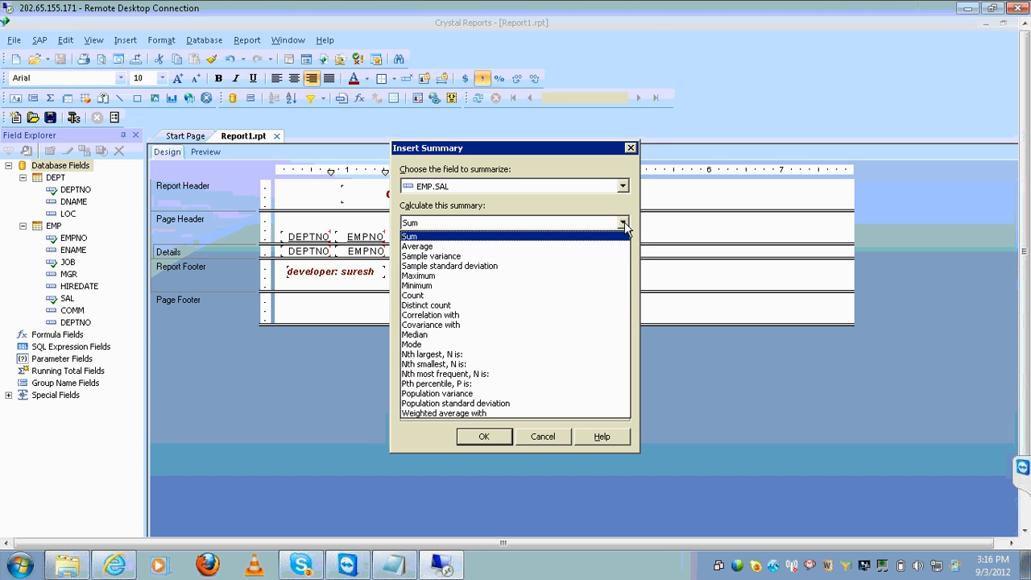
left_click(624, 225)
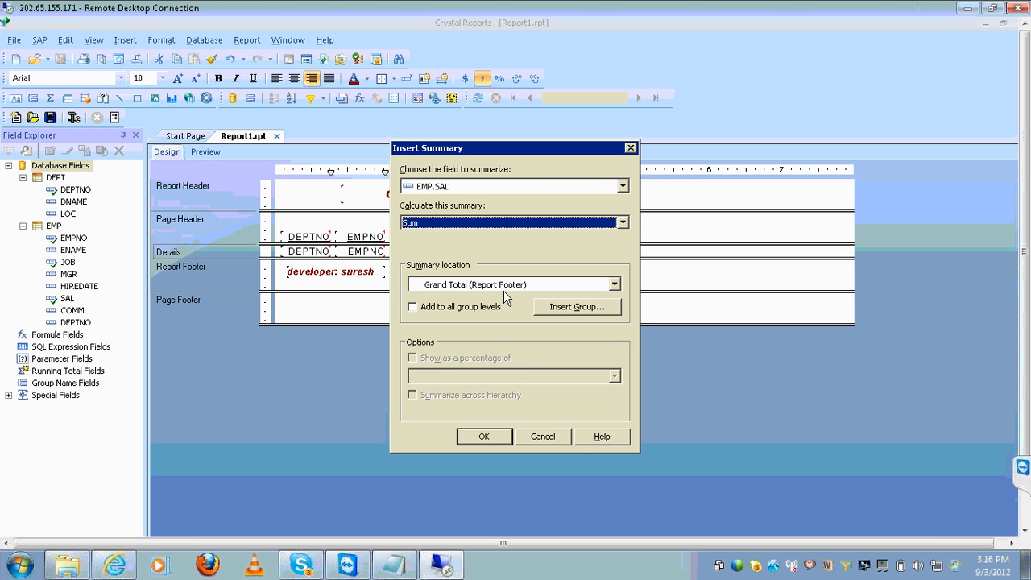
left_click(486, 440)
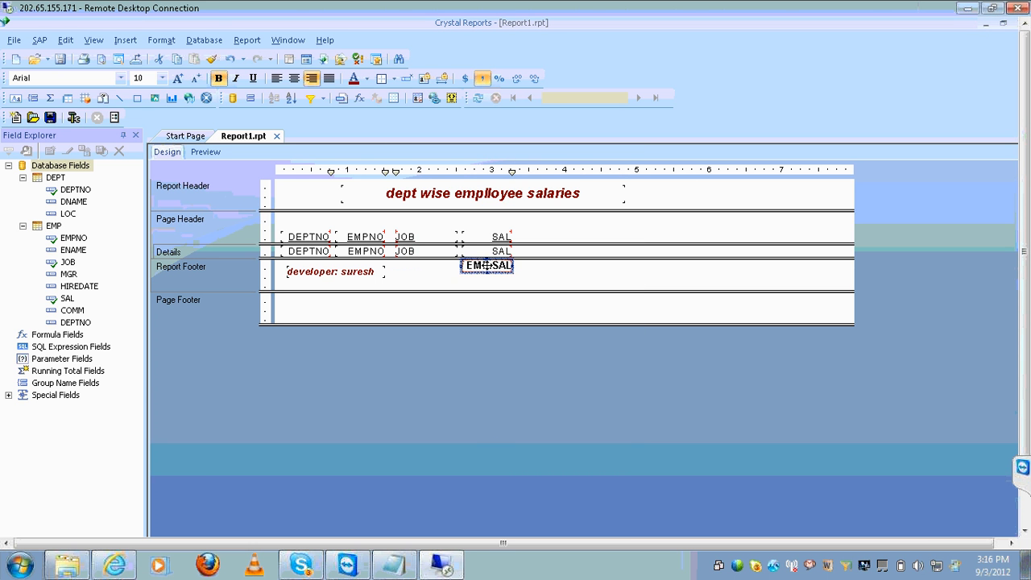
Position the EMP.SAL grand total in the Report Footer beneath the SAL column
left_click_drag(487, 265, 488, 271)
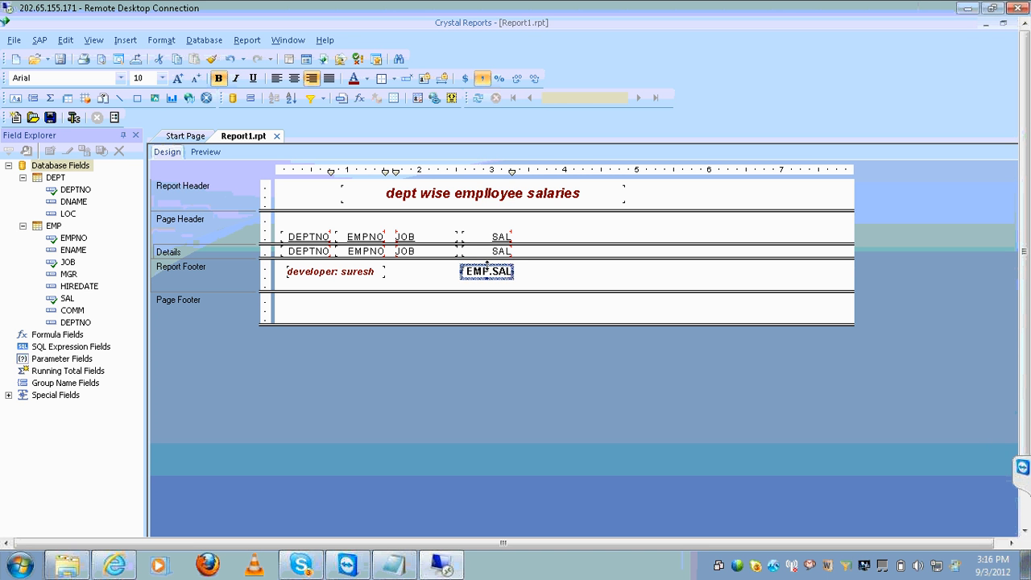
left_click_drag(487, 264, 474, 264)
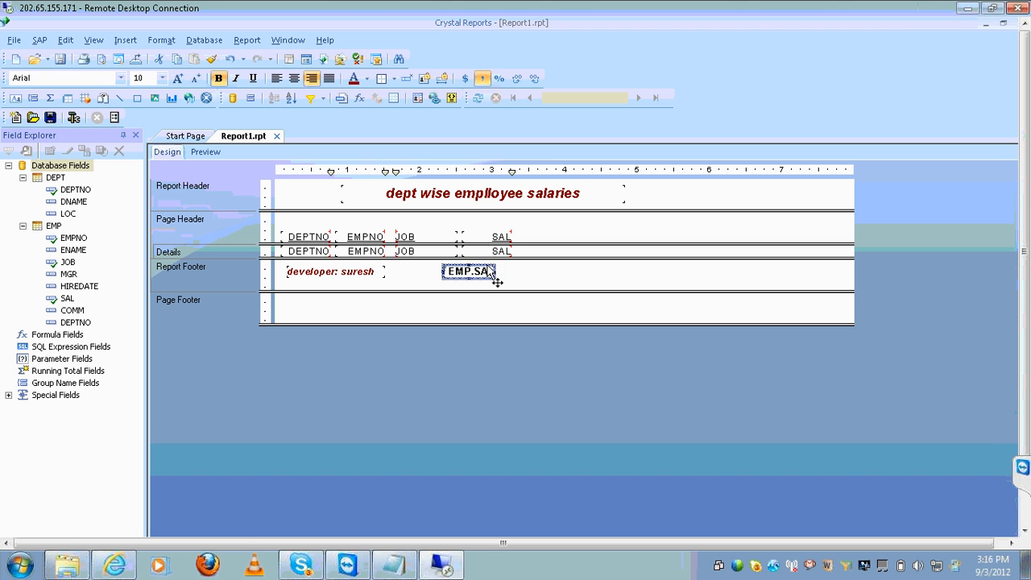
key("Right")
key("Right")
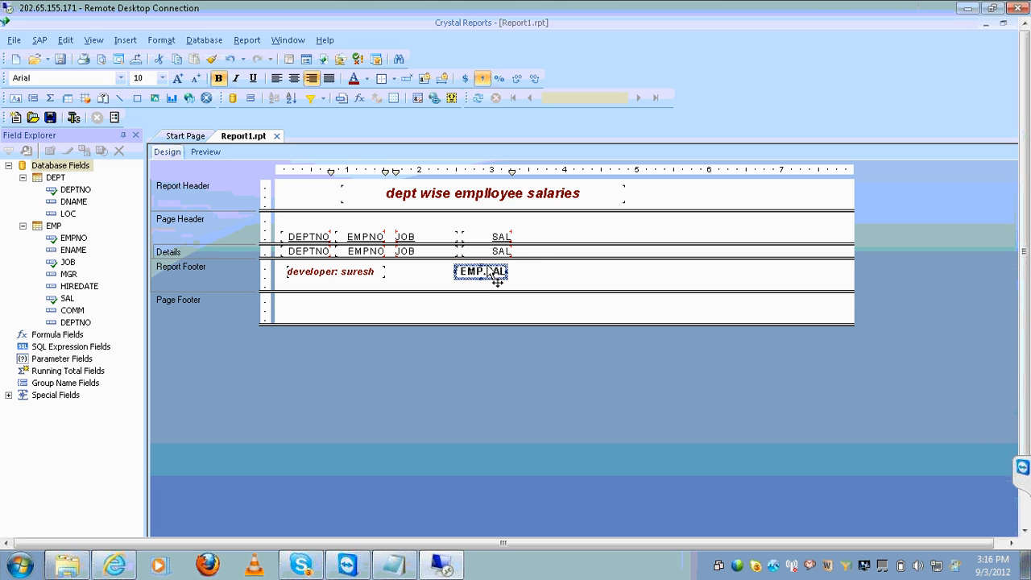
key("Up")
key("Right")
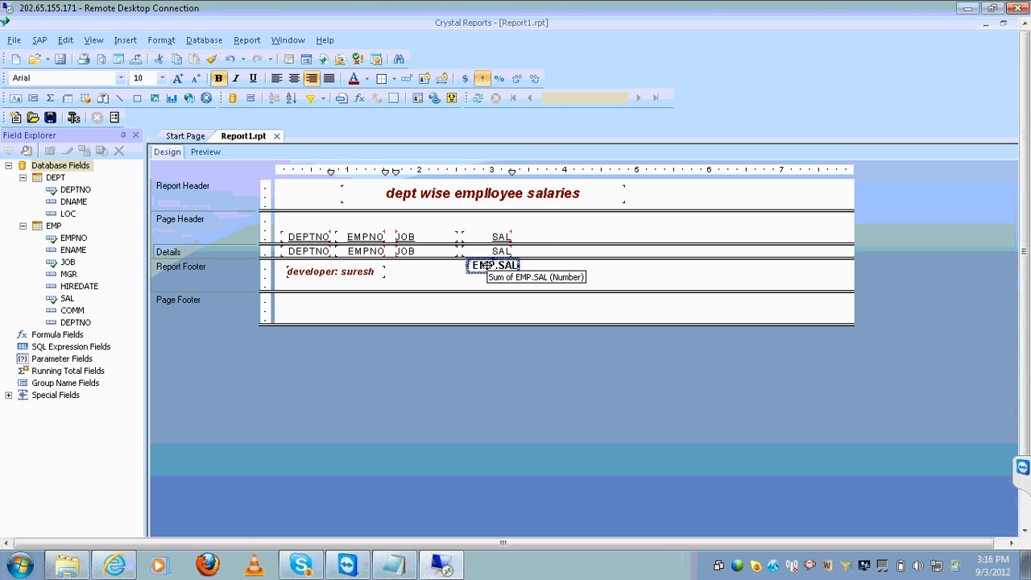
left_click_drag(486, 265, 490, 271)
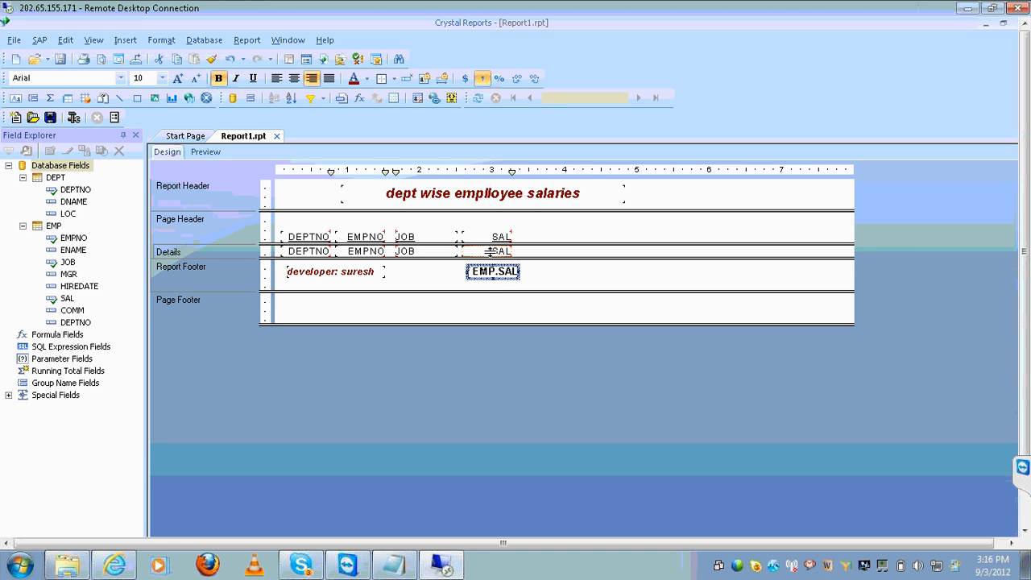
Nudge the SAL heading and detail field right to align with the total, then preview
left_click(488, 251)
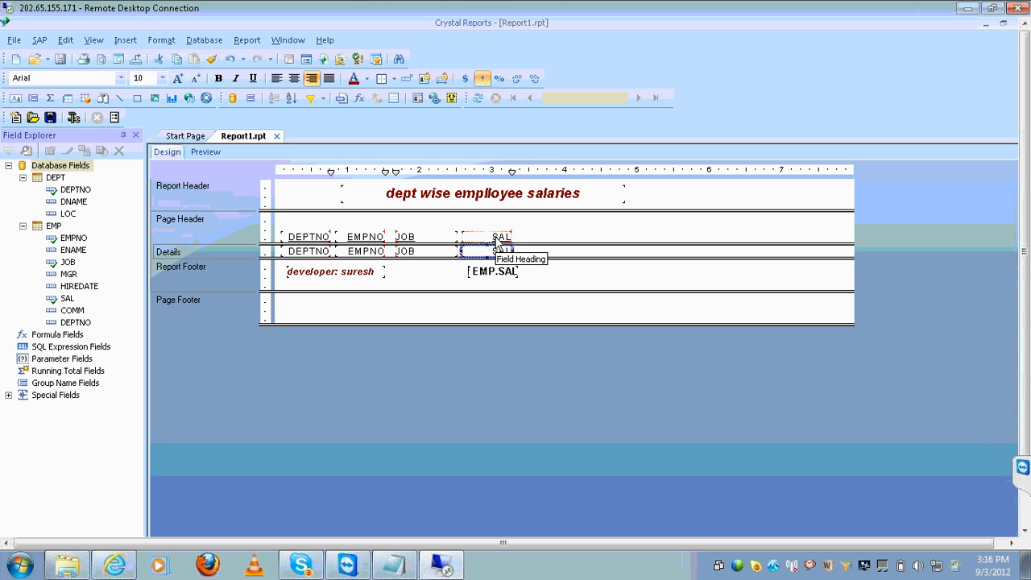
left_click(495, 237)
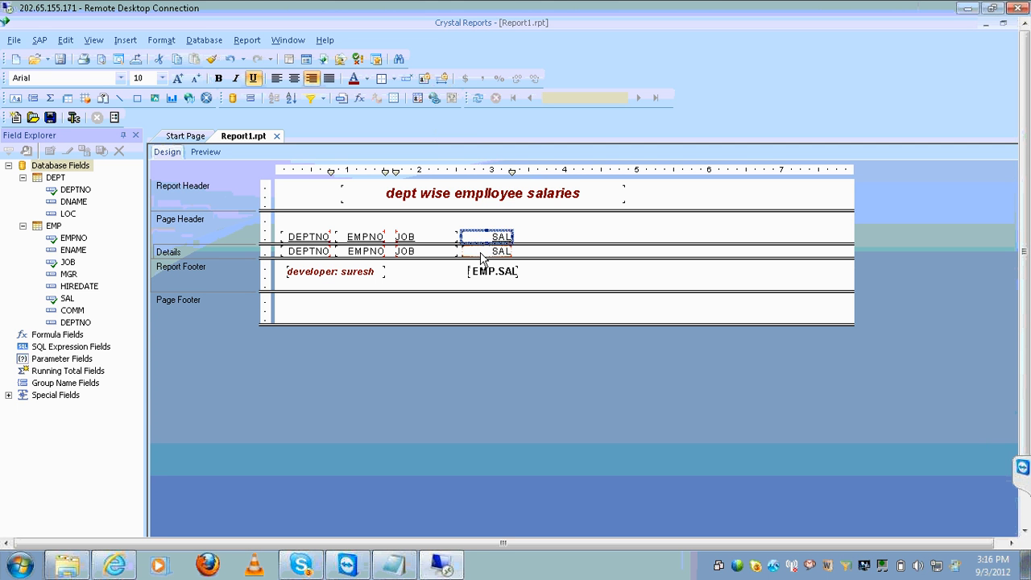
left_click(480, 251)
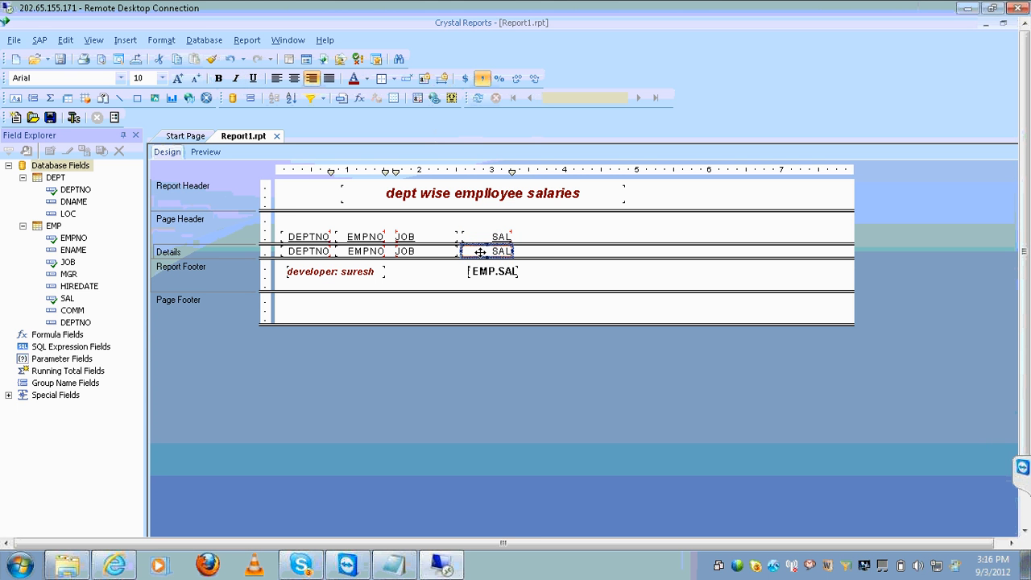
key("Right")
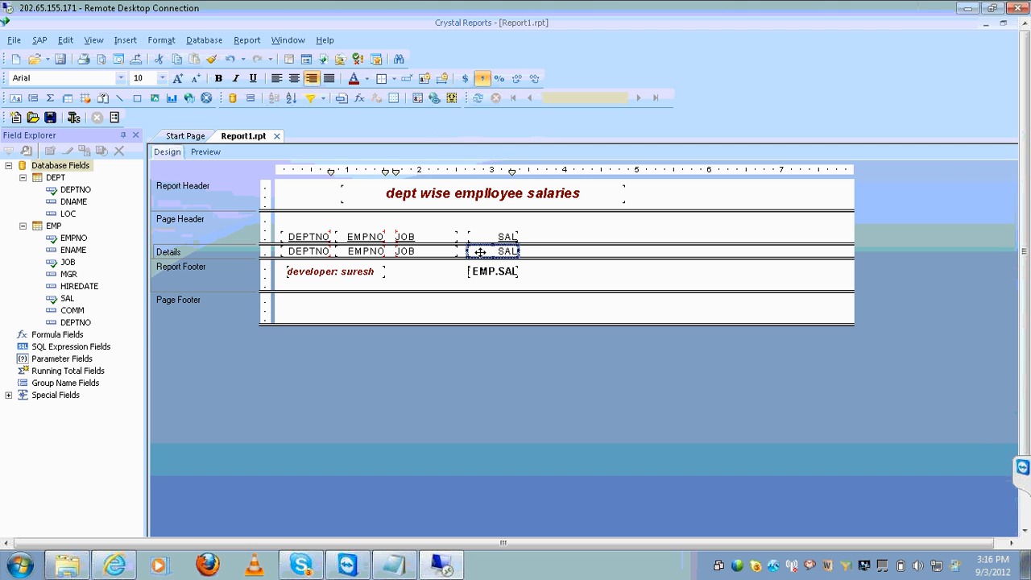
key("Right")
key("Right")
key("Right")
key("Right")
key("Right")
key("Right")
key("Right")
key("Right")
key("Right")
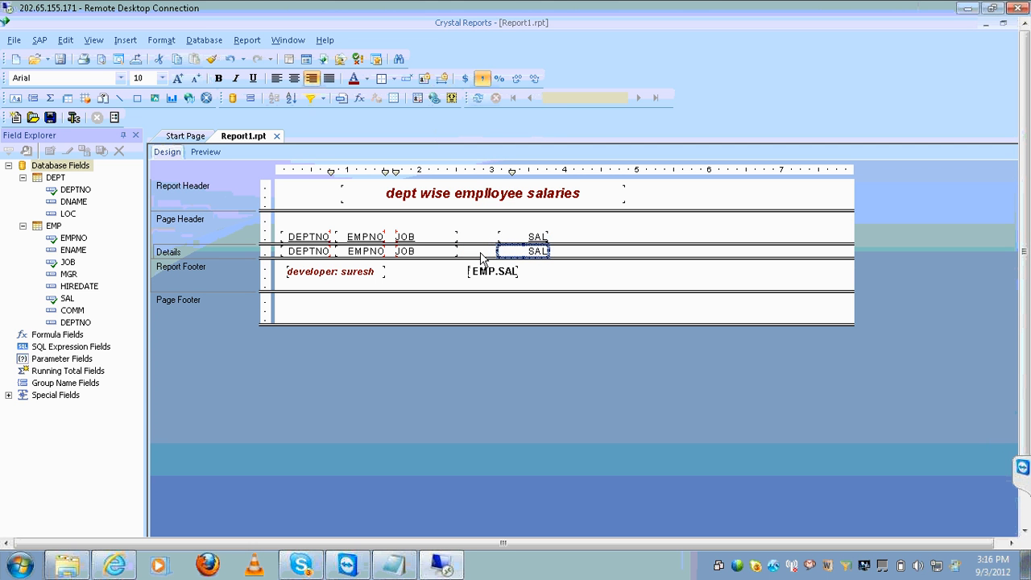
key("Left")
key("Left")
key("Left")
key("Left")
key("Left")
key("Left")
key("Left")
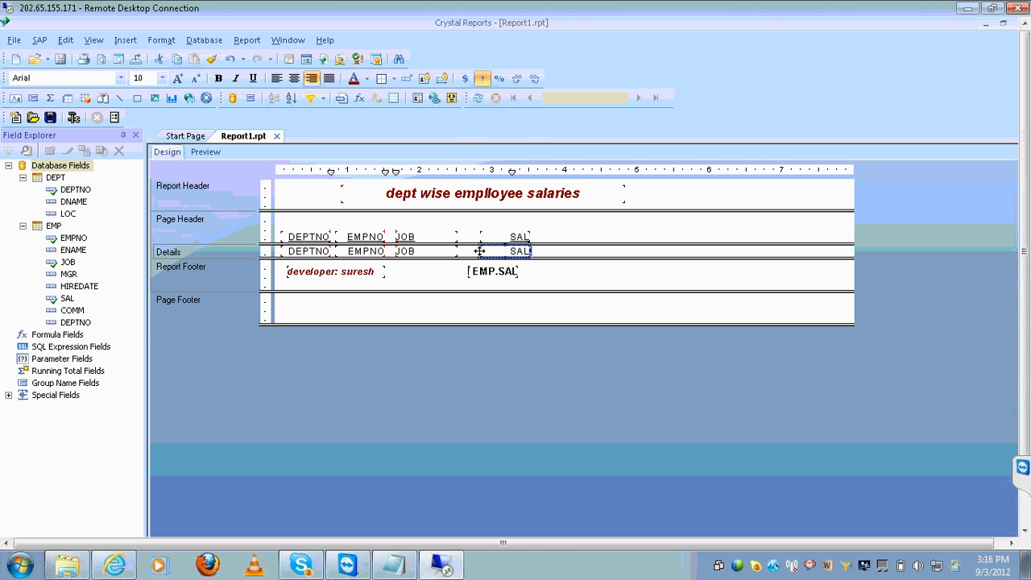
left_click(206, 152)
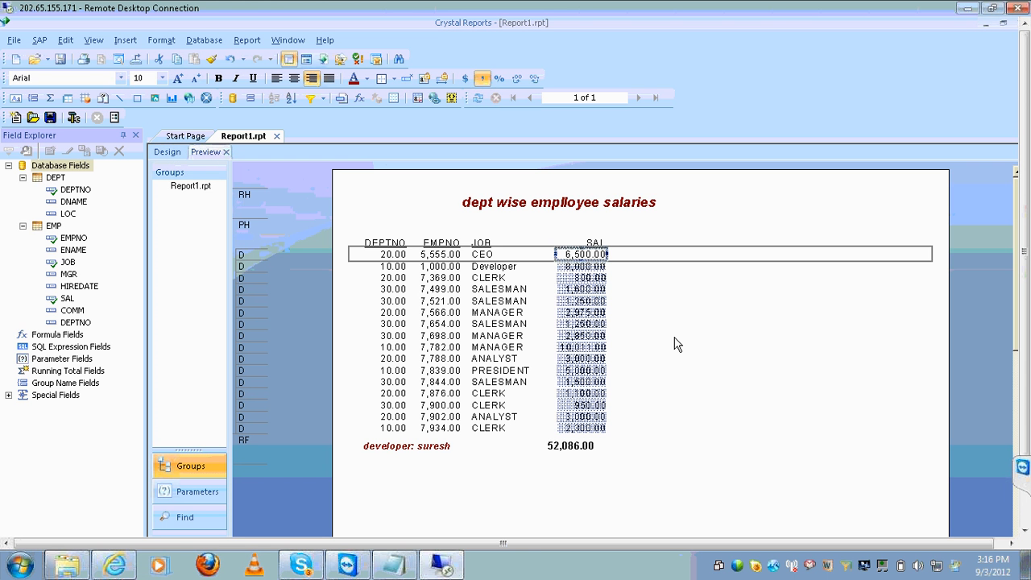
Shift the 52,086.00 grand total right under the SAL values and return to Design
left_click(675, 339)
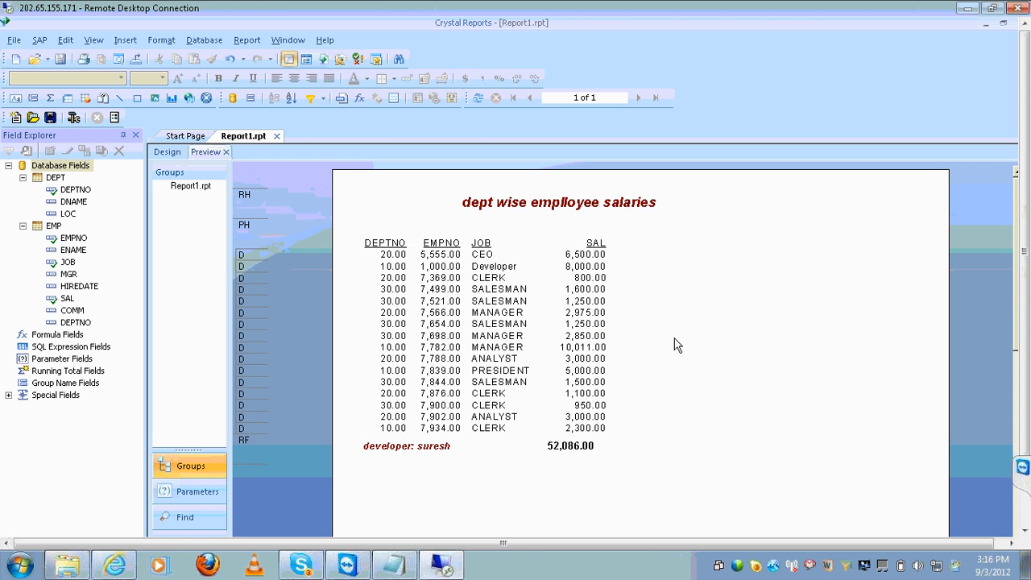
left_click(584, 445)
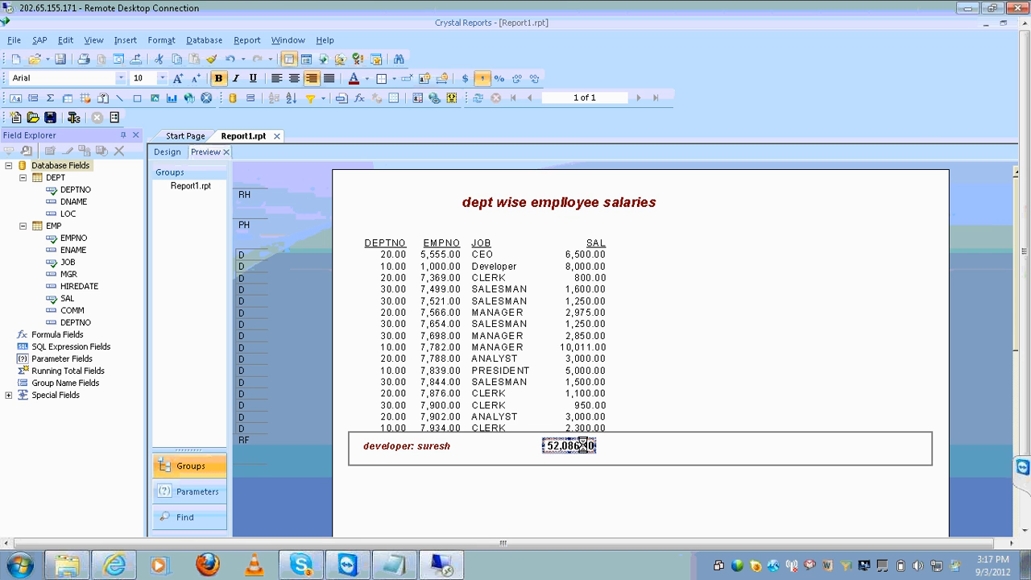
key("Right")
key("Right")
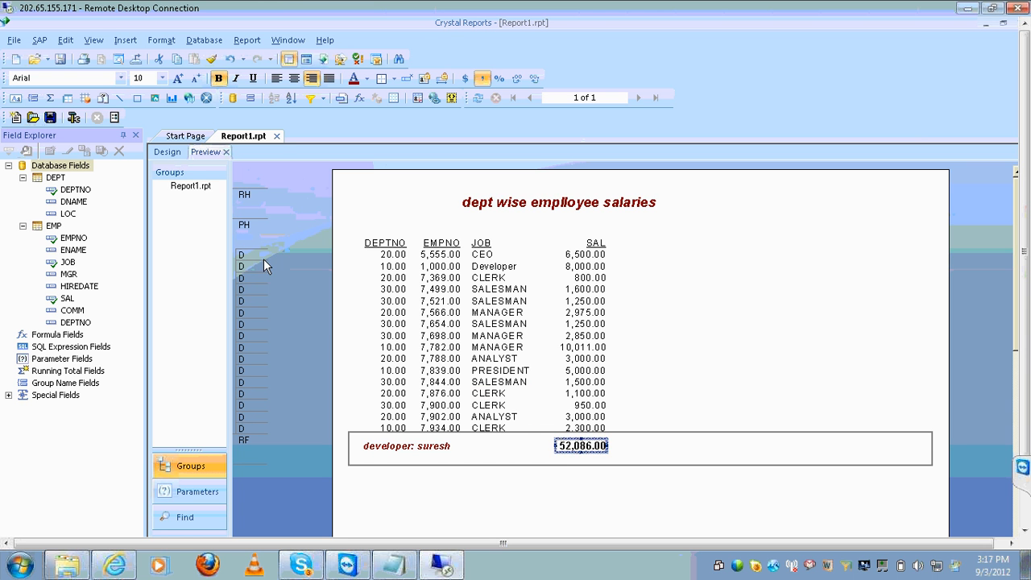
left_click(167, 151)
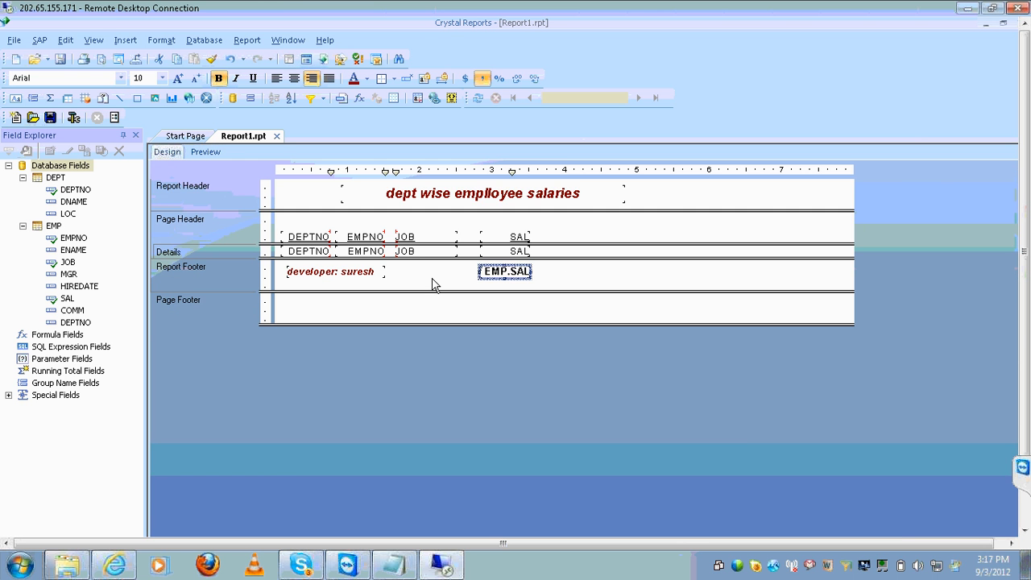
Add a 'G total' text object in the Report Footer beside the salary total
left_click(453, 301)
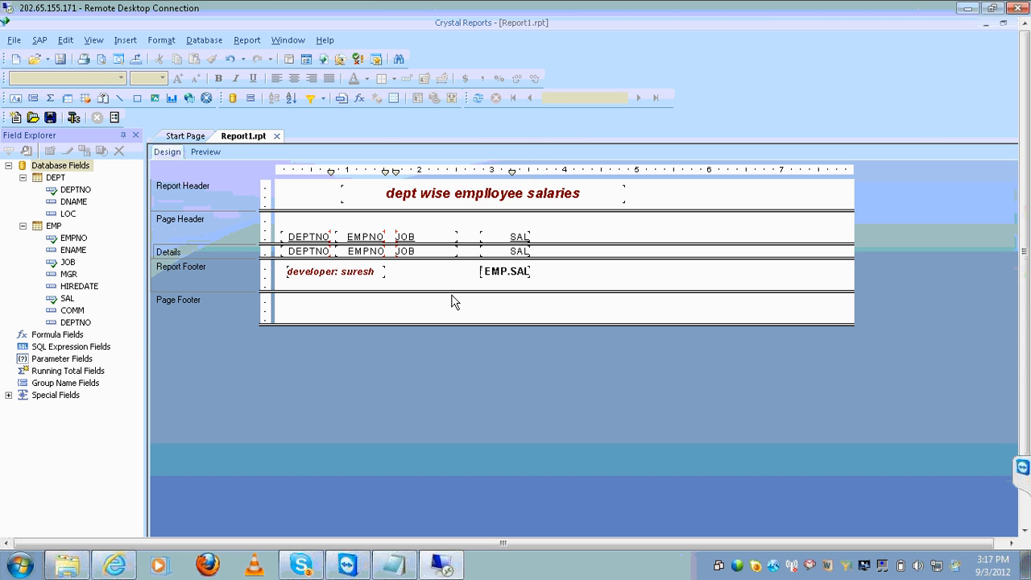
left_click(129, 40)
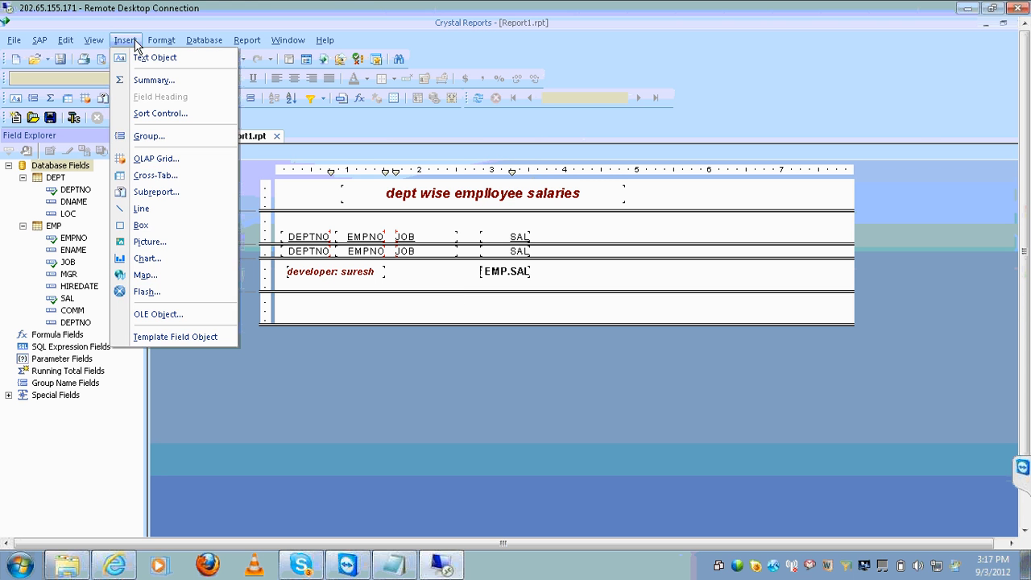
left_click(149, 58)
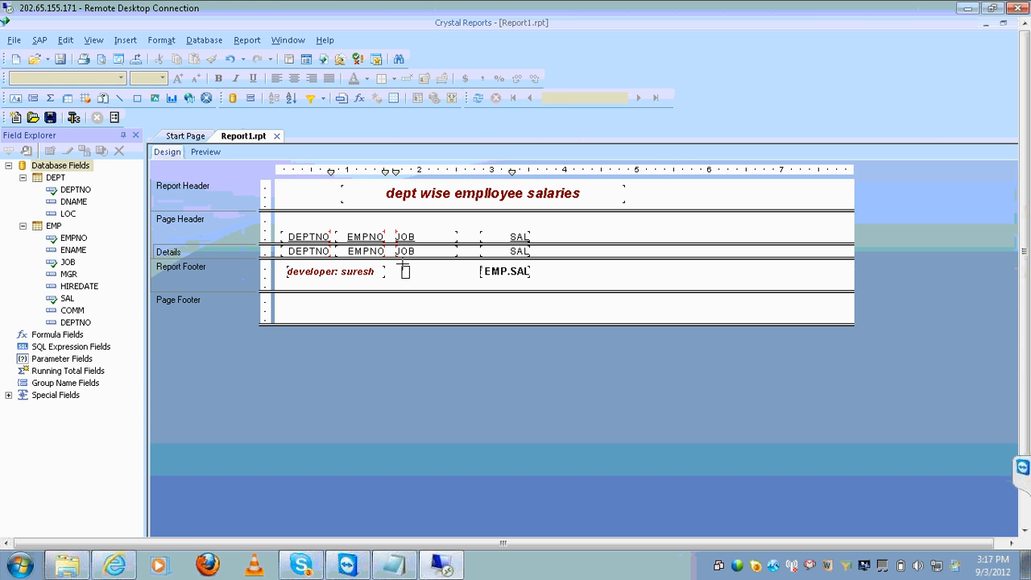
left_click_drag(402, 264, 458, 278)
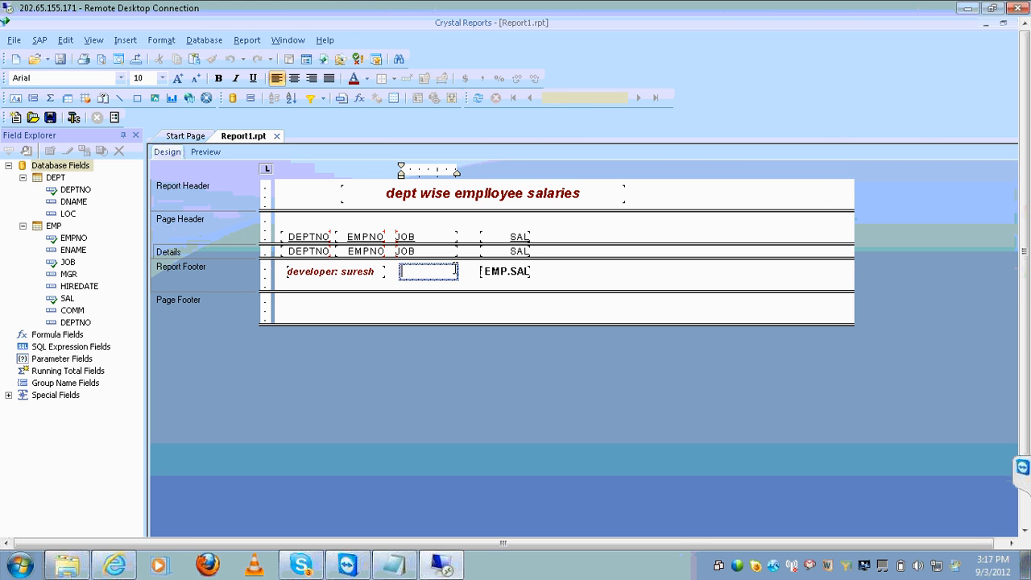
type("G total")
left_click(477, 283)
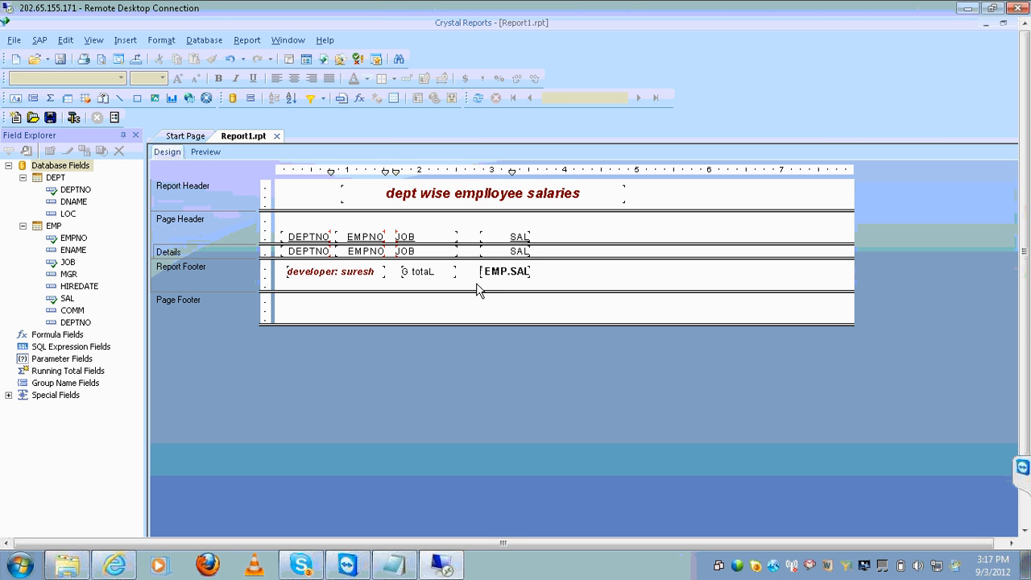
Make the G total label bold, italic and dark red, then preview the report
left_click(442, 272)
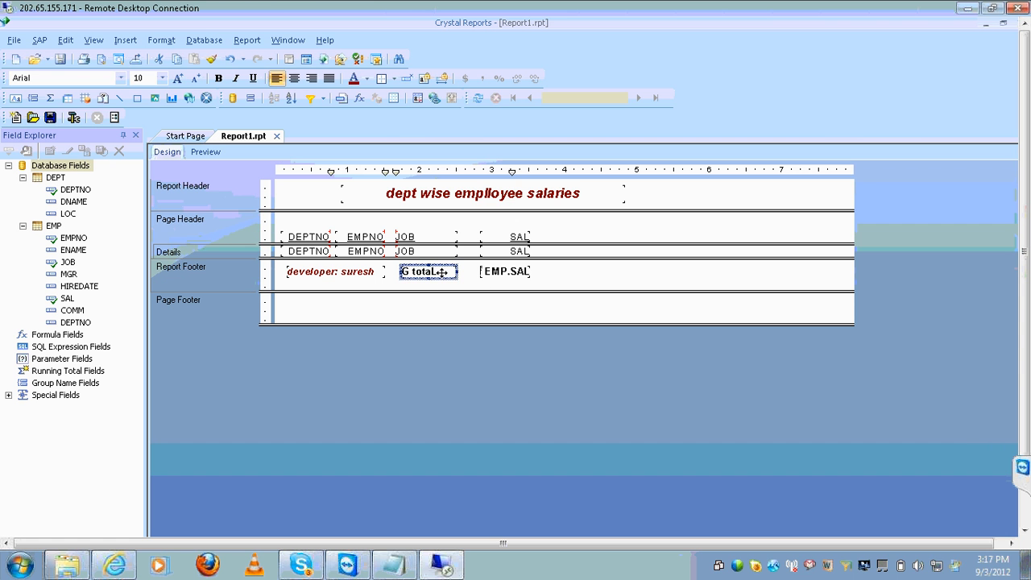
key("ctrl+b")
key("ctrl+i")
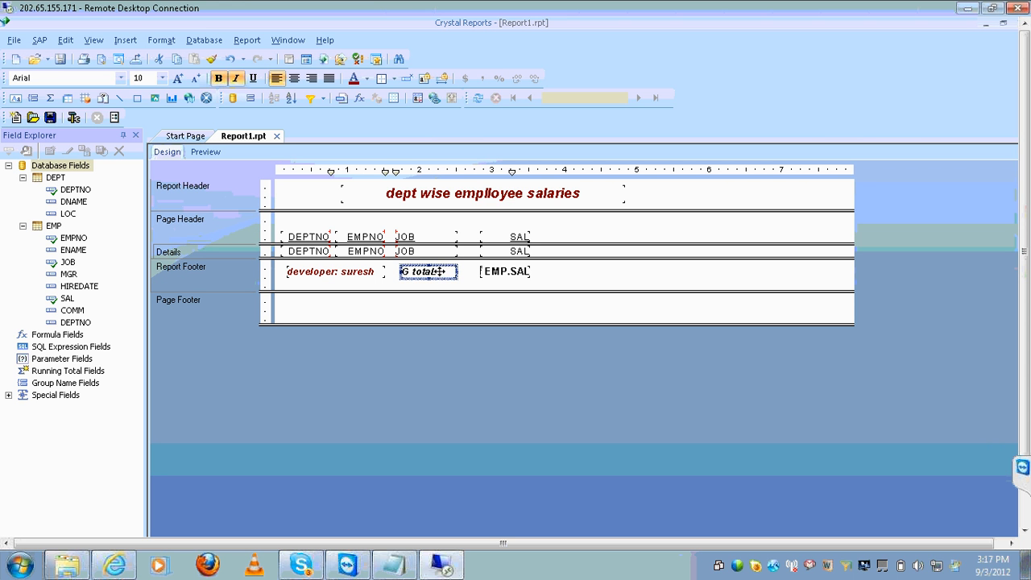
left_click(479, 289)
left_click(354, 84)
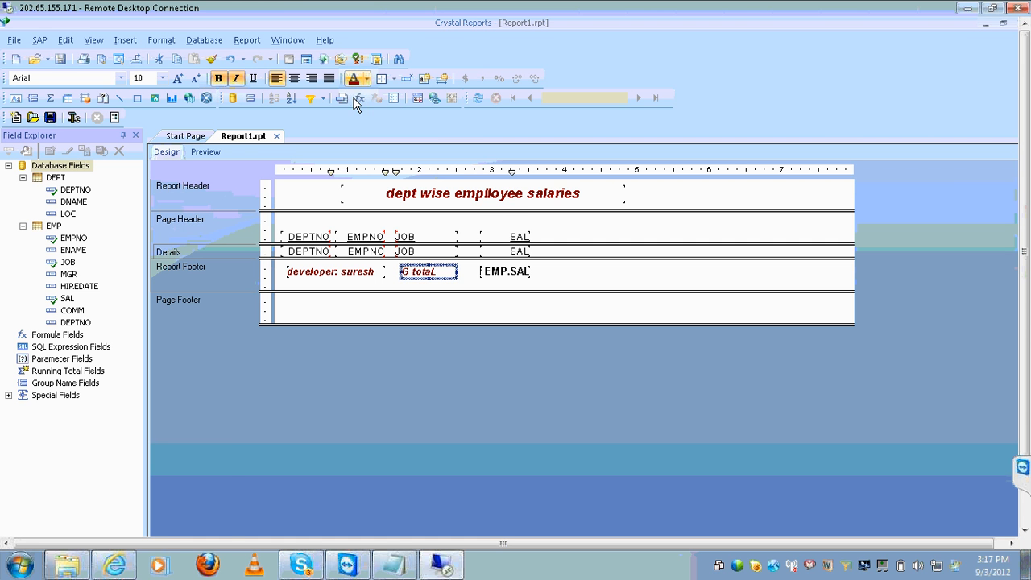
left_click(204, 153)
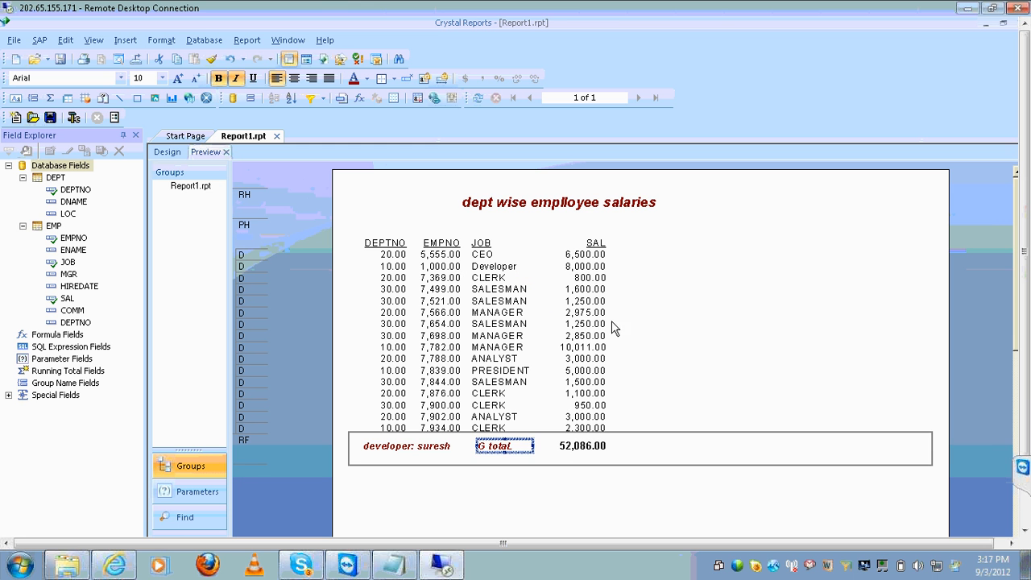
left_click(588, 302)
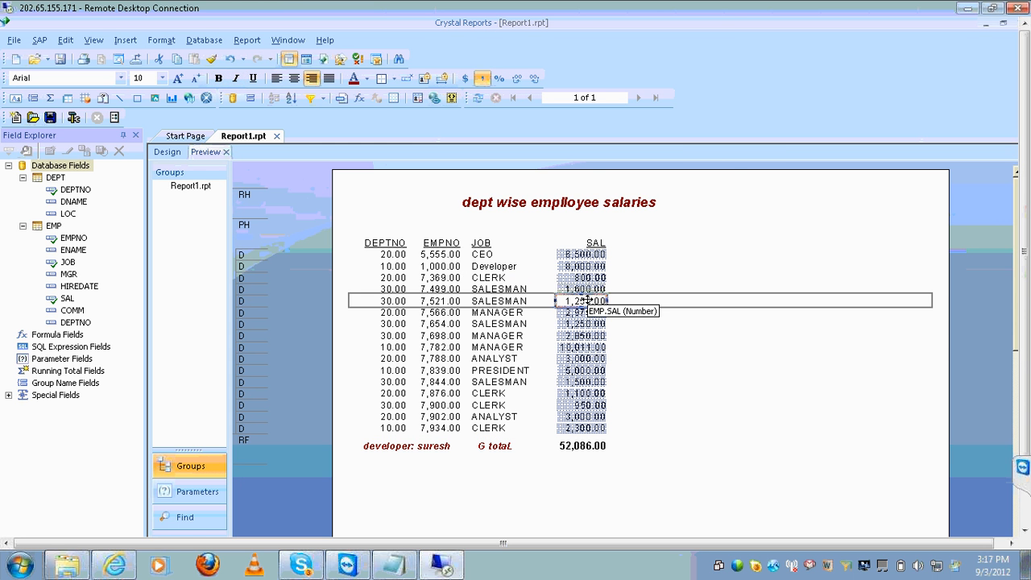
Leave the SAL field's Insert menu and switch to the Web Intelligence Rich Client report
right_click(591, 302)
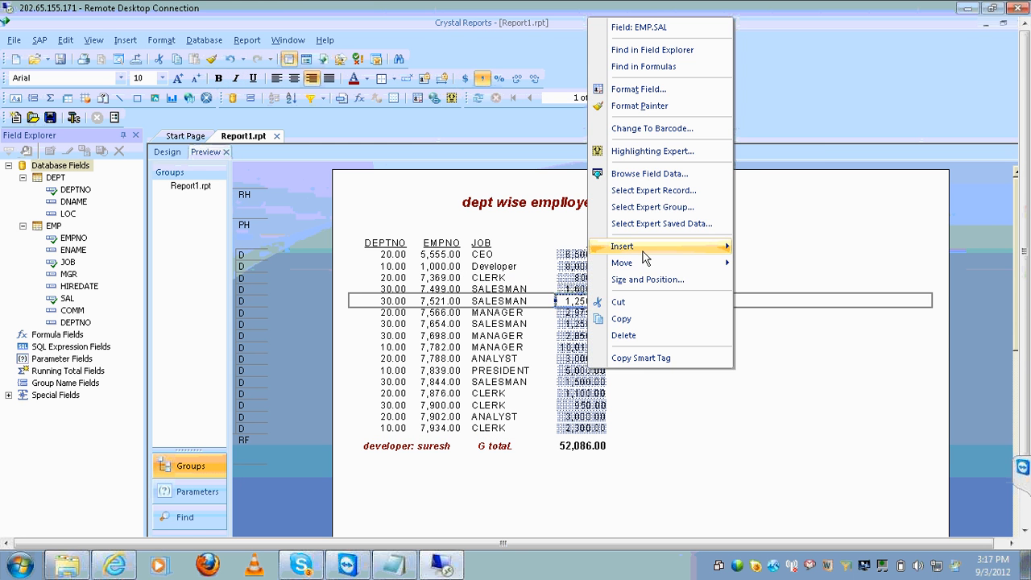
mouse_move(646, 252)
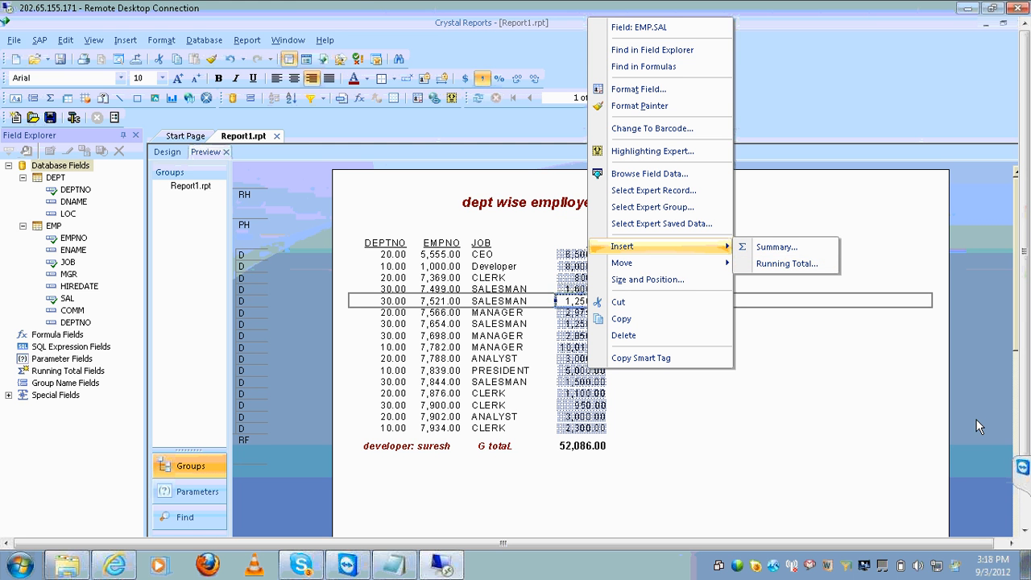
left_click(1021, 506)
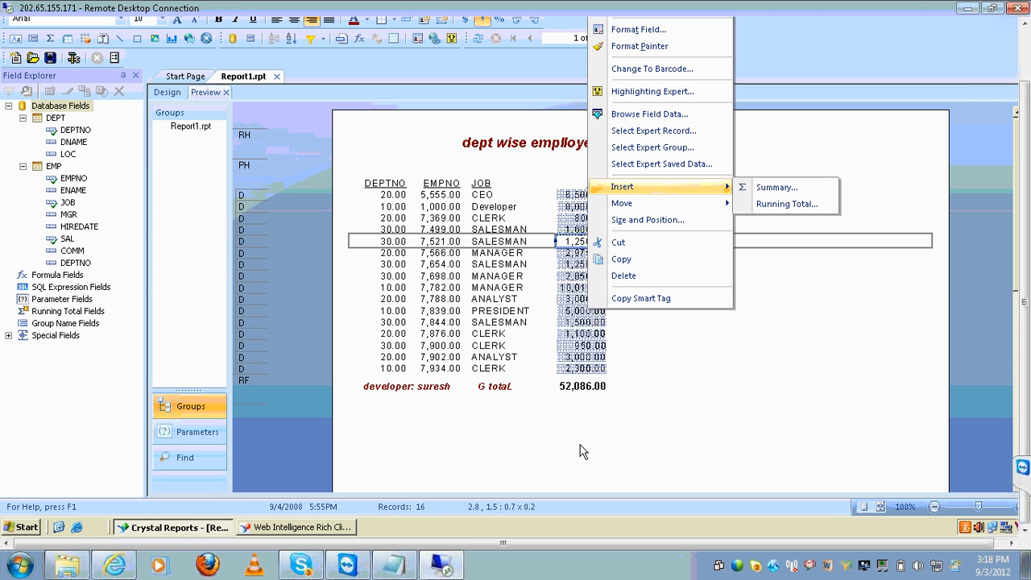
left_click(330, 528)
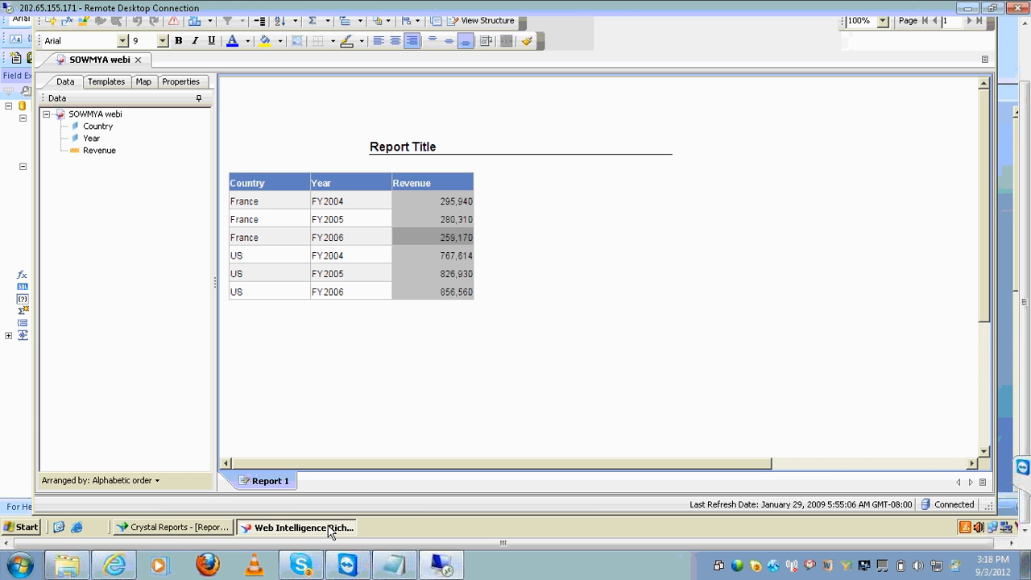
Insert an empty column right of Revenue and open the Formula Editor for it
left_click(1024, 47)
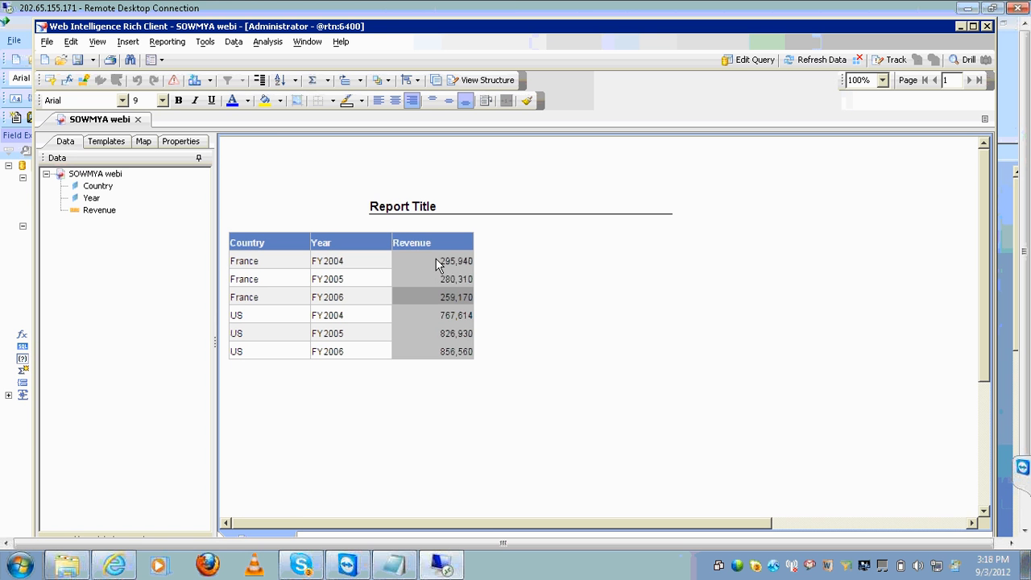
left_click(437, 266)
right_click(437, 266)
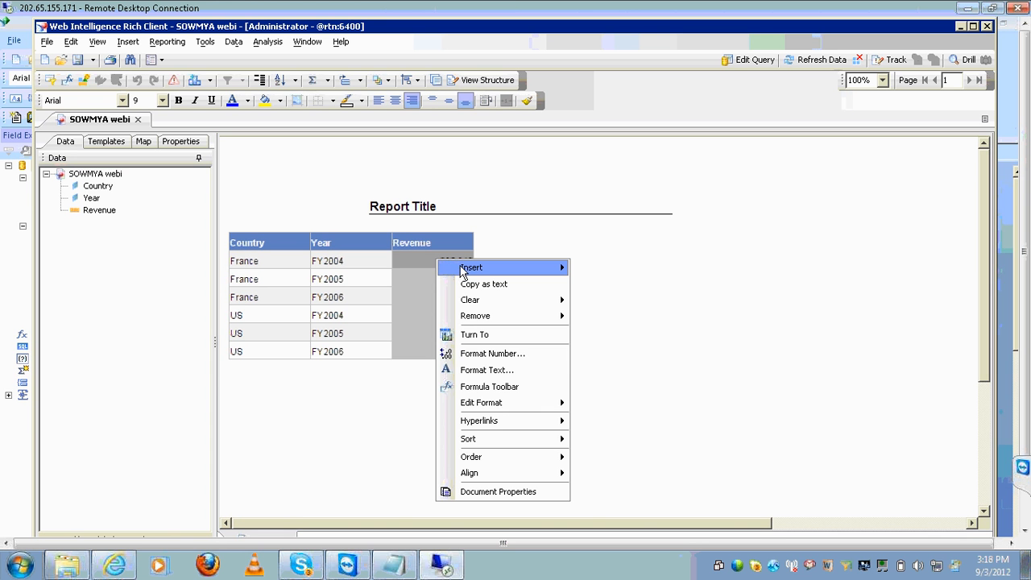
mouse_move(484, 271)
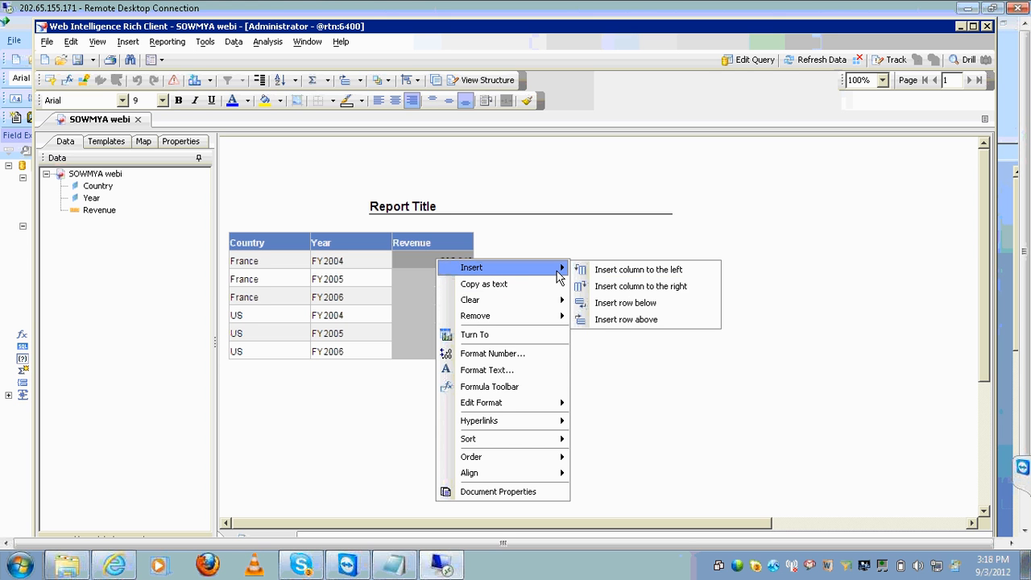
left_click(626, 286)
left_click(524, 286)
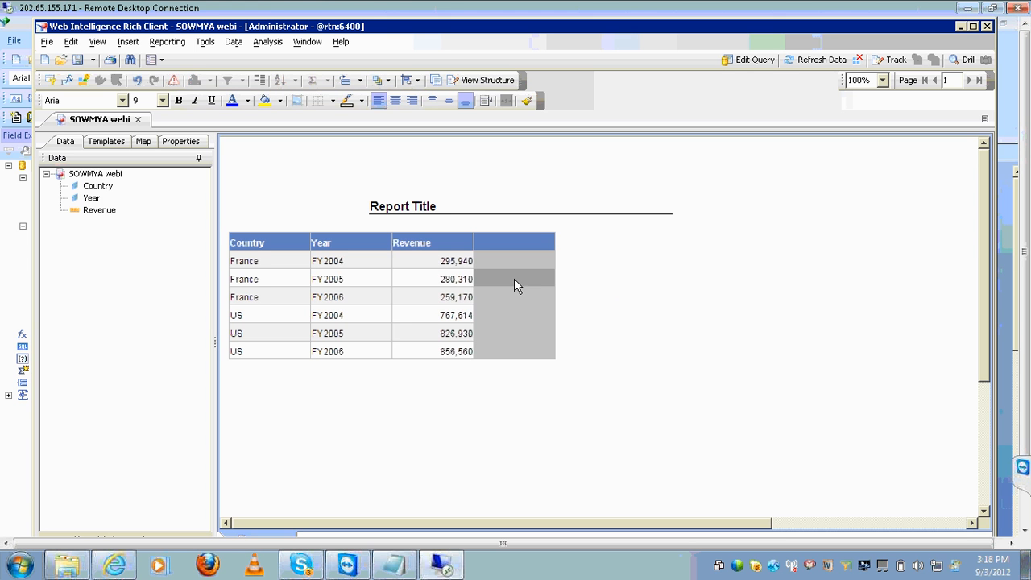
left_click(260, 229)
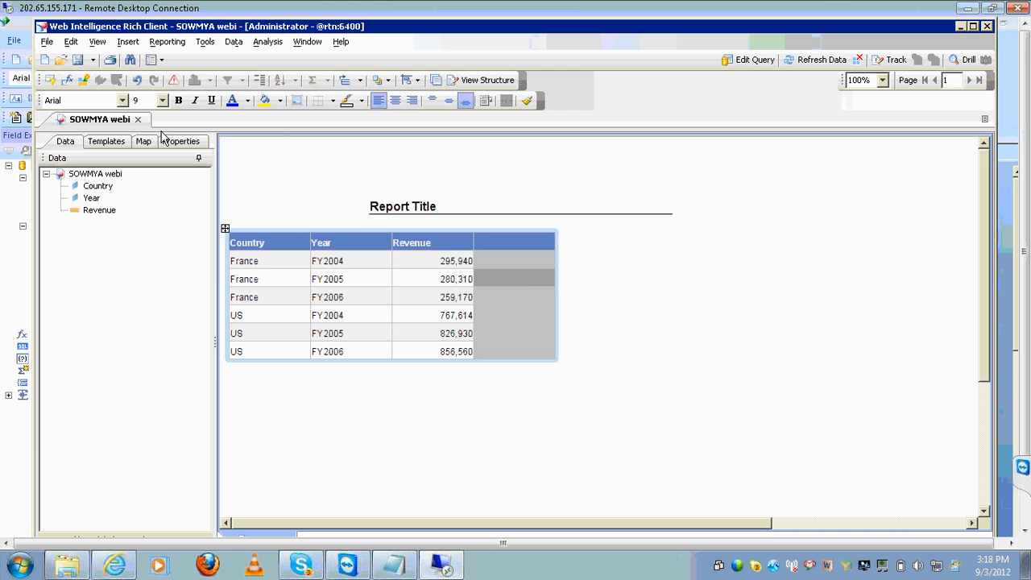
left_click(68, 82)
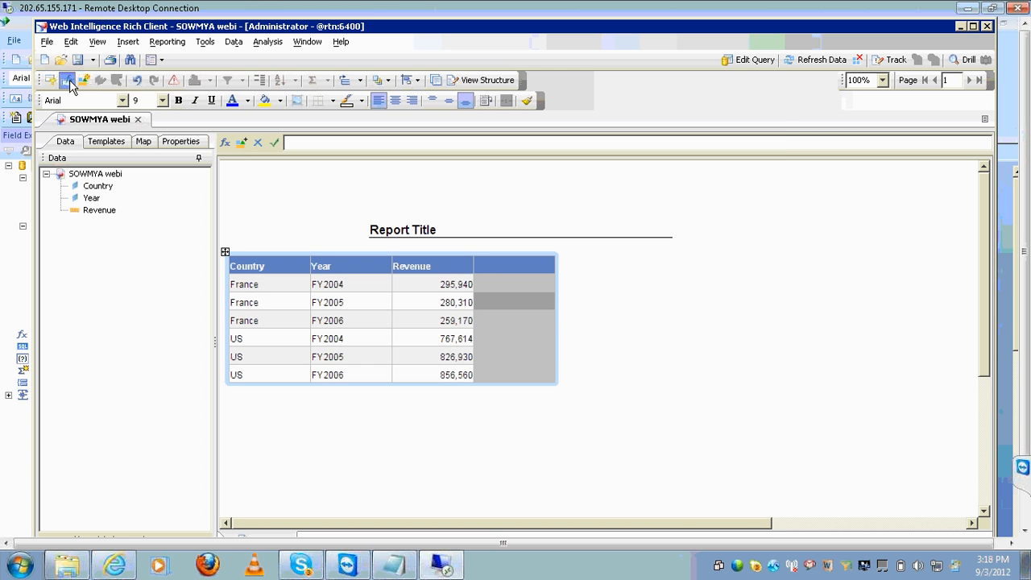
left_click(227, 144)
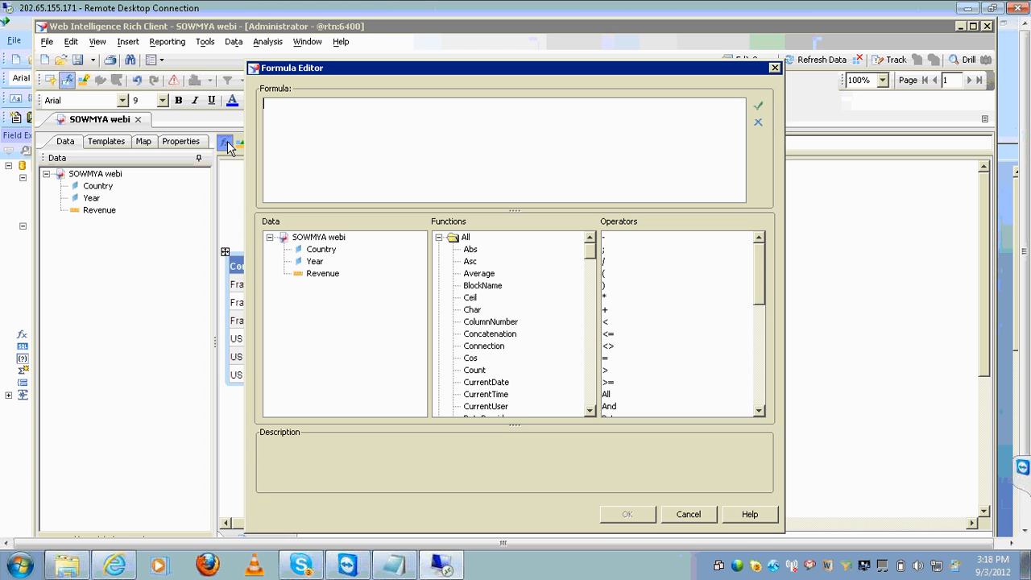
Browse the Formula Editor's Functions list down to RunningSum to read its description
left_click(492, 323)
type("c")
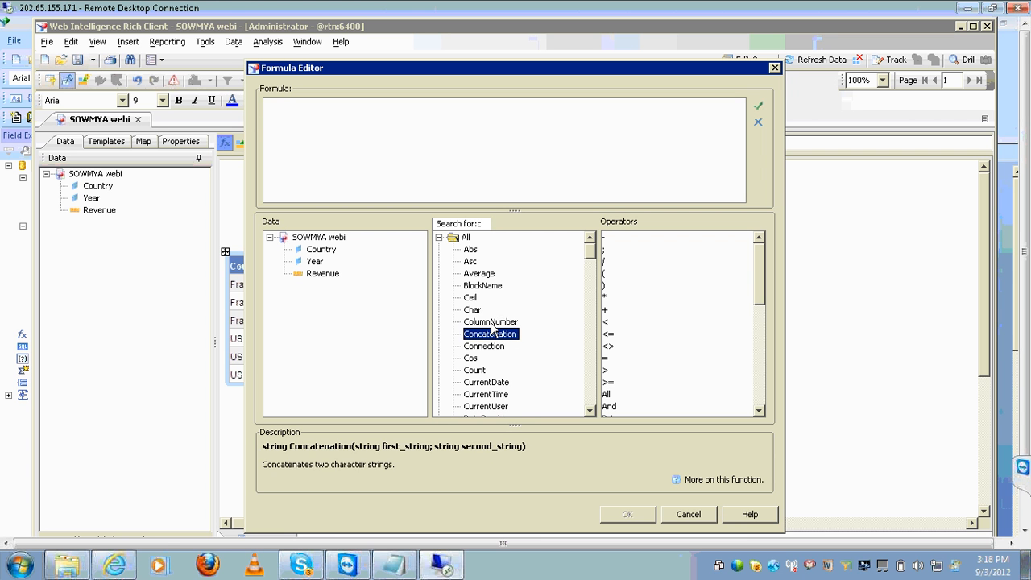
type("rrrrrrr")
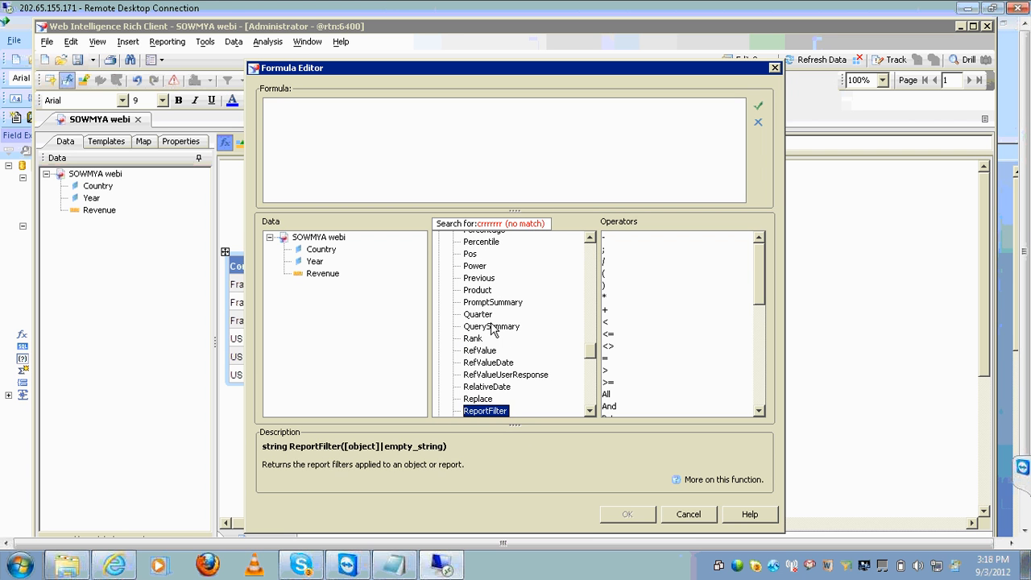
type("rrrrrrr")
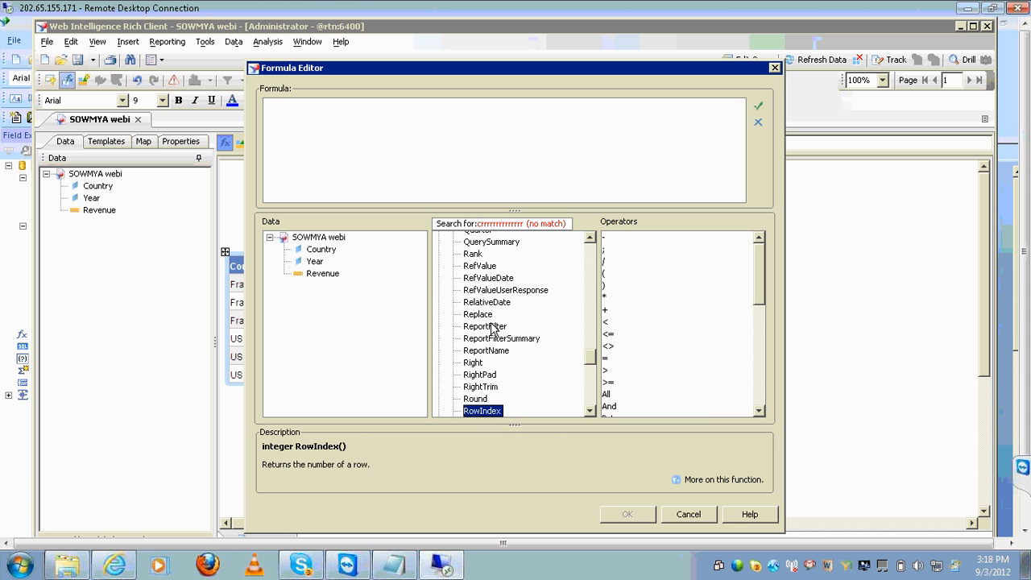
type("rrr")
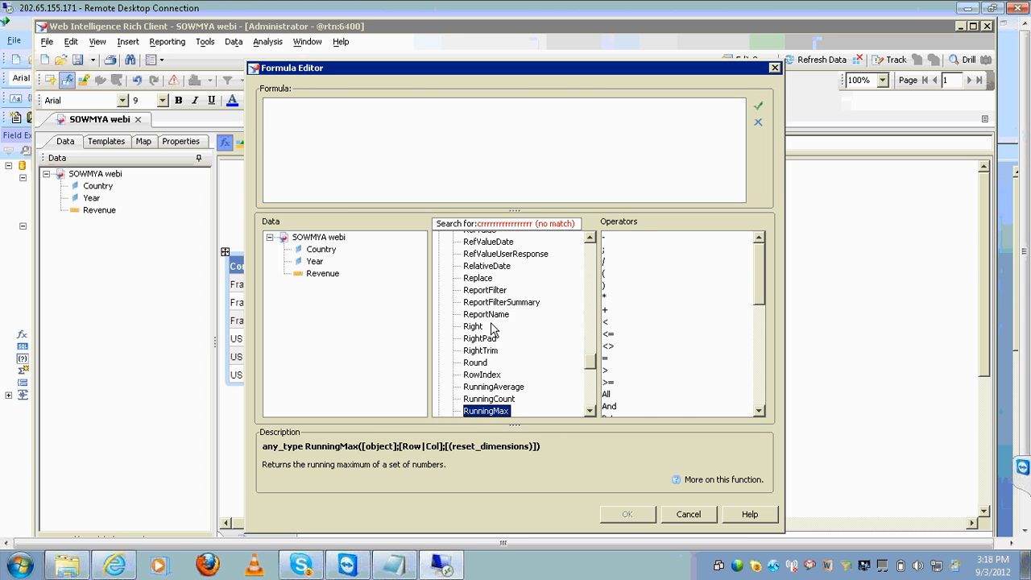
type("rrr")
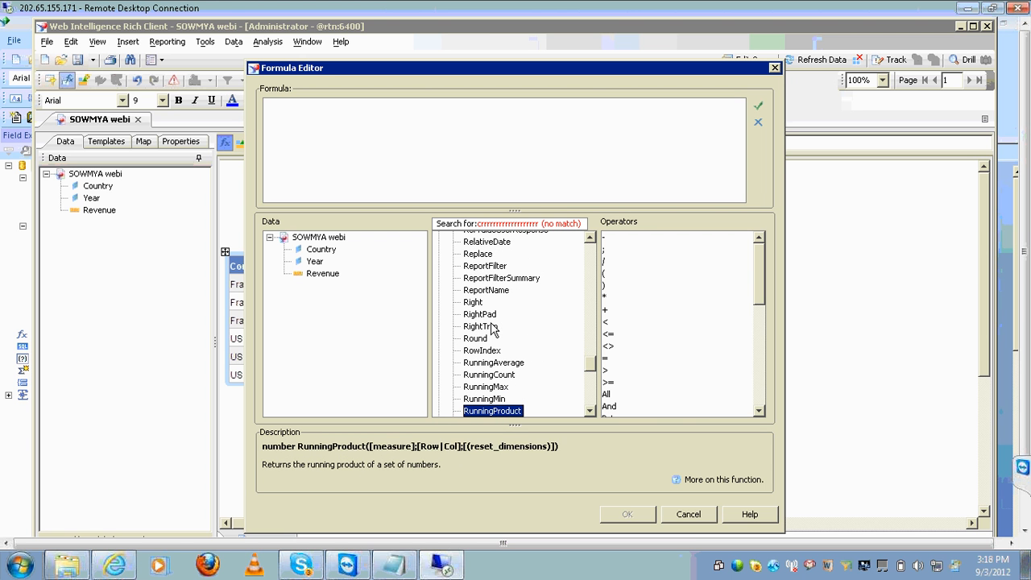
type("r")
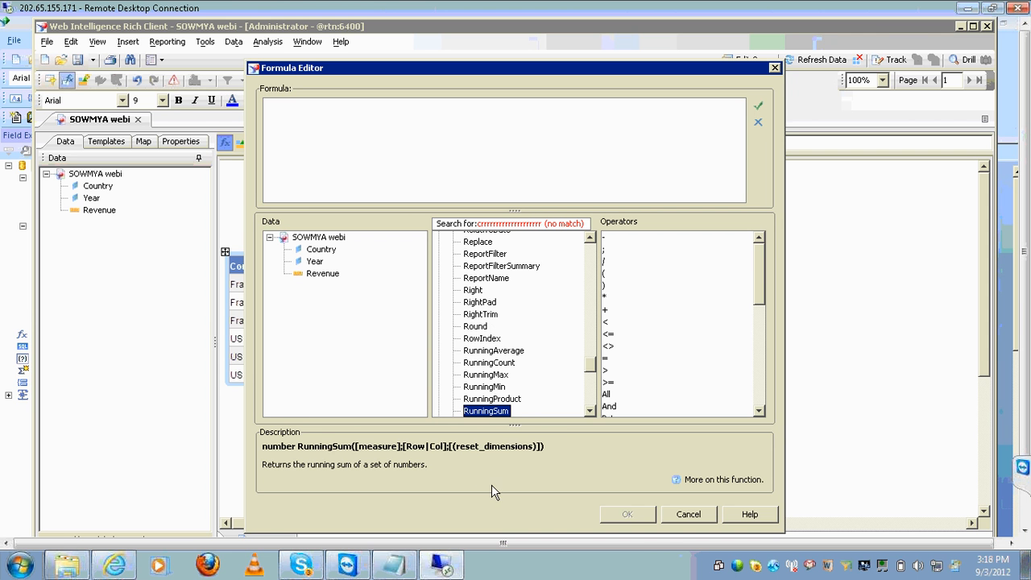
left_click(1024, 517)
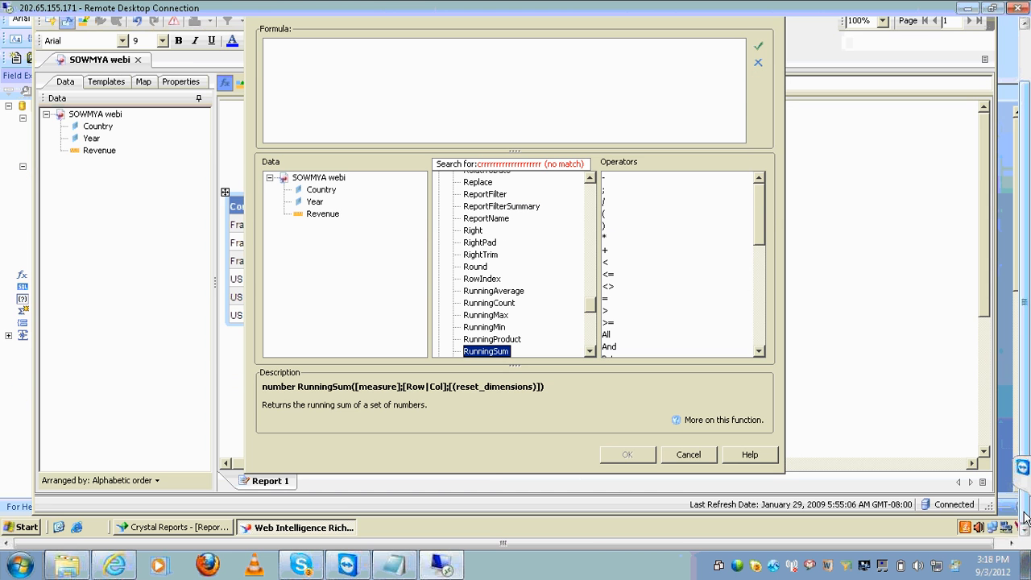
Back in Crystal Reports, create a new running total summing EMP.SAL from the SAL field's menu
left_click(169, 528)
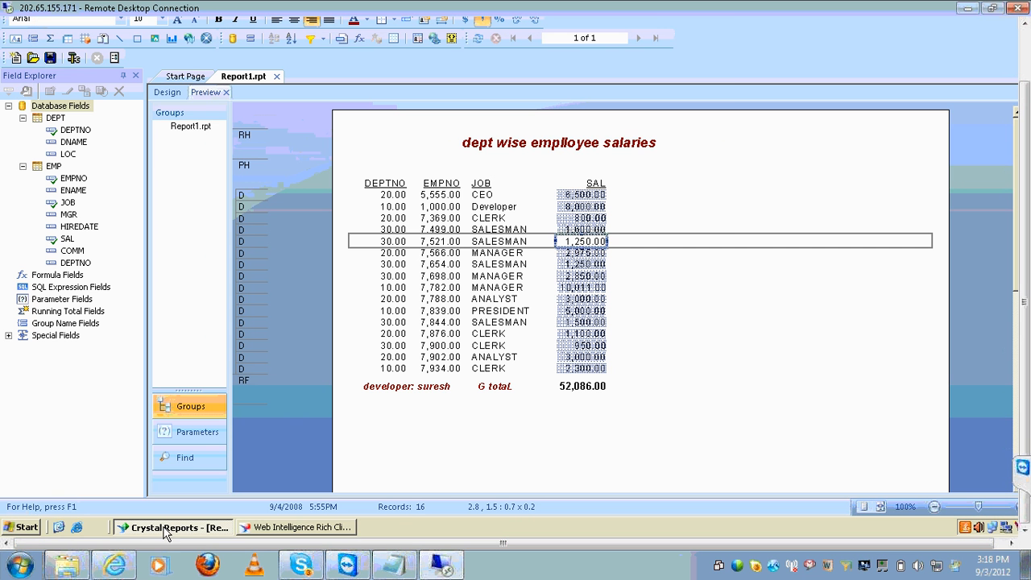
right_click(586, 242)
mouse_move(673, 203)
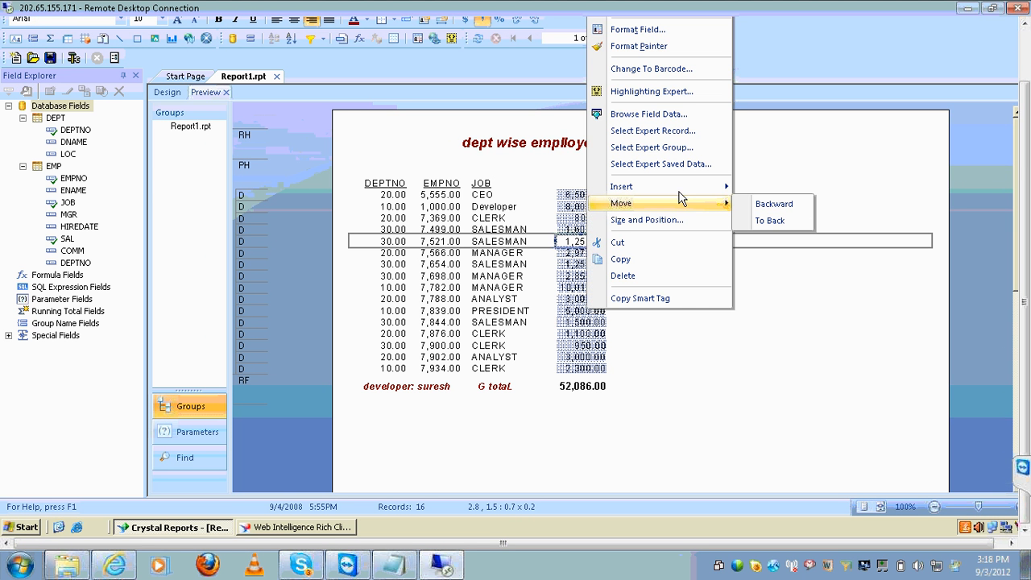
mouse_move(721, 187)
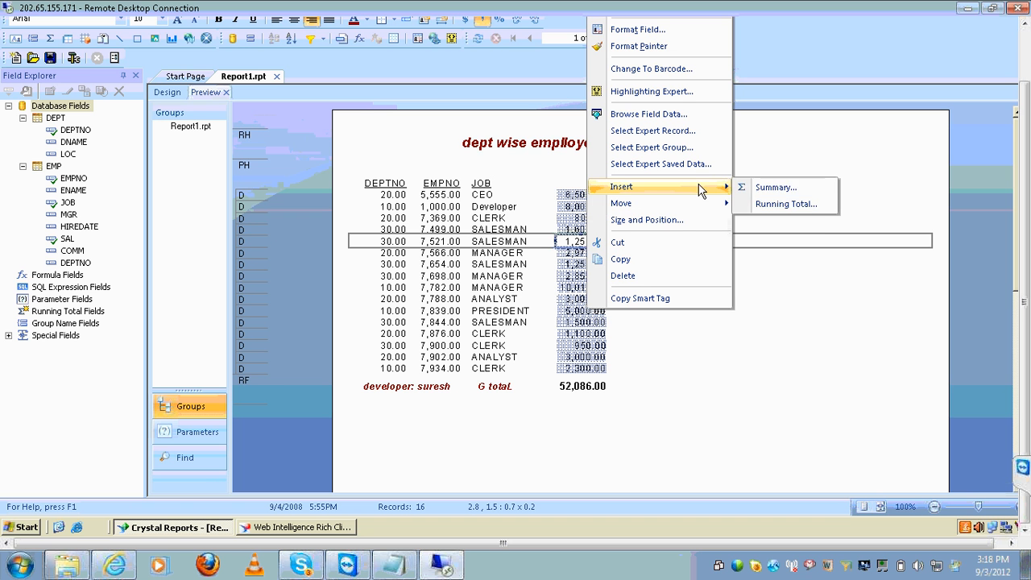
left_click(826, 207)
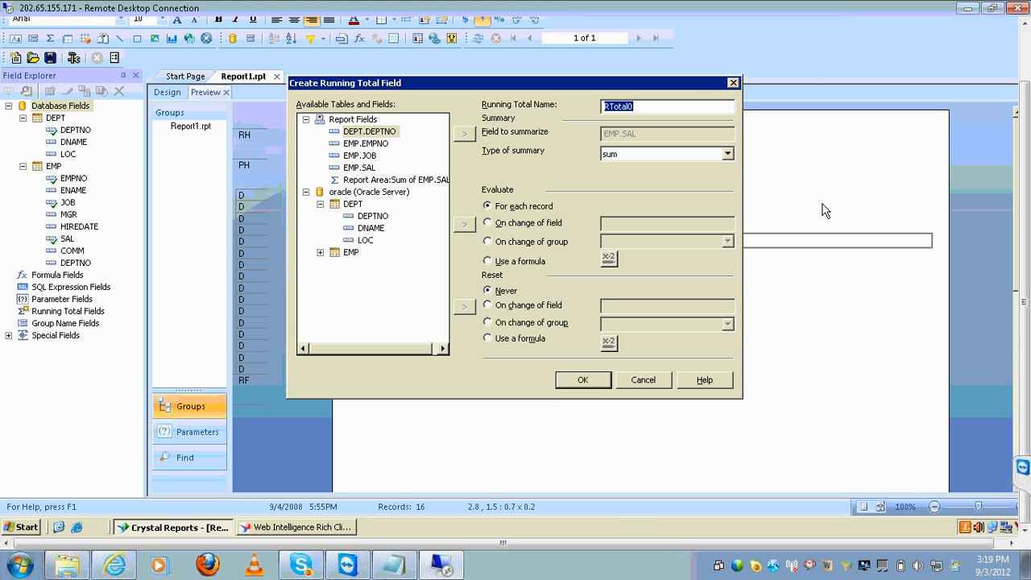
Rename the running total to 'Running sum', keep sum as its type, and confirm
left_click(696, 107)
key("BackSpace")
key("BackSpace")
key("BackSpace")
key("BackSpace")
key("BackSpace")
key("BackSpace")
type("unning sum")
left_click(728, 153)
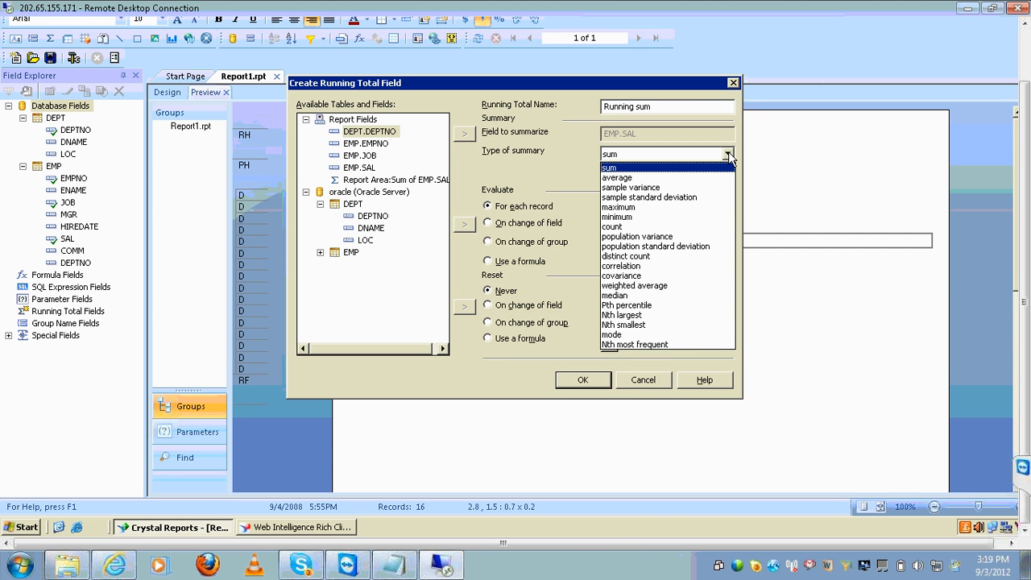
left_click(728, 154)
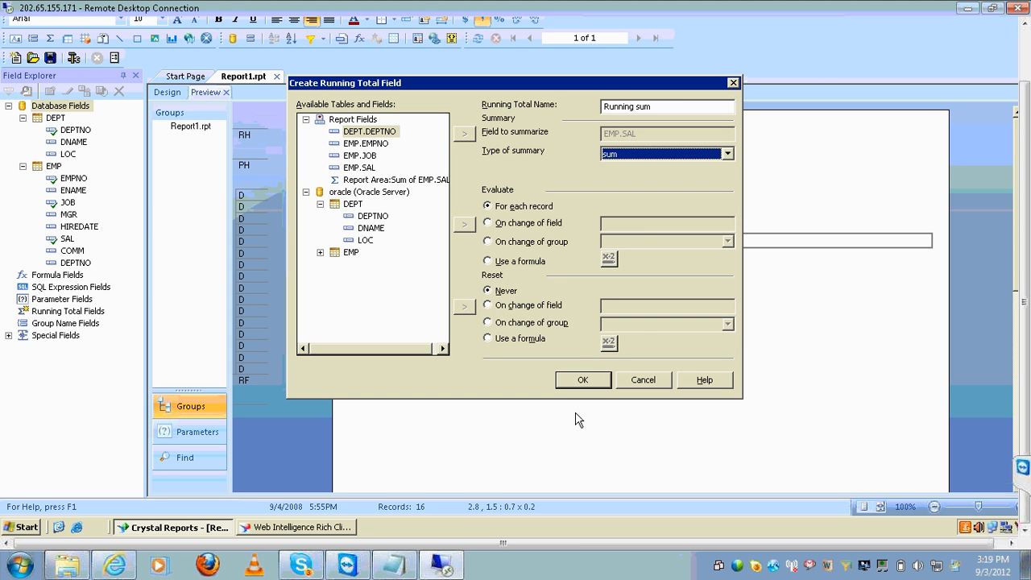
left_click(583, 379)
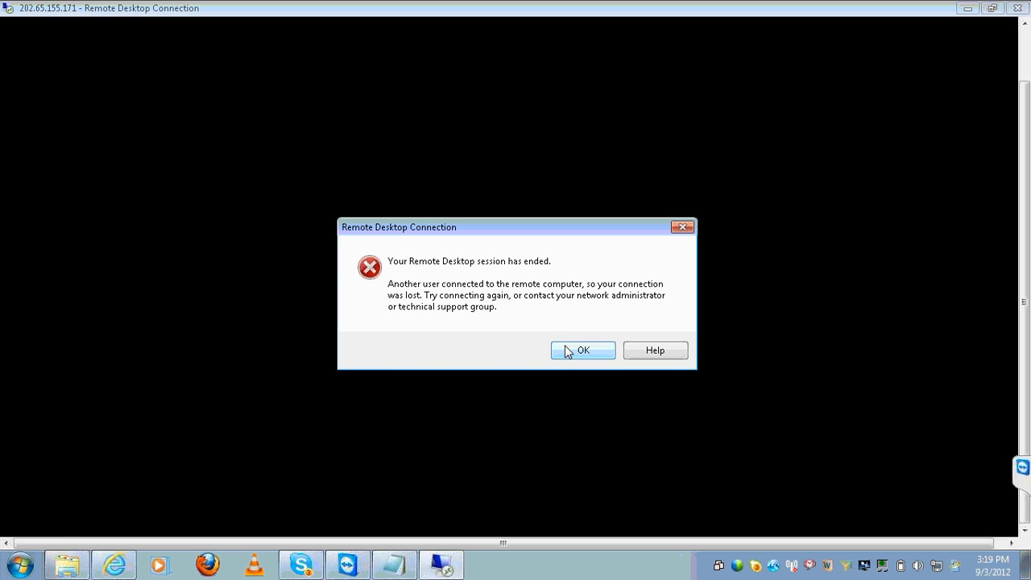
Dismiss the session-ended error and reconnect Remote Desktop, trusting the connection and entering the password
left_click(567, 351)
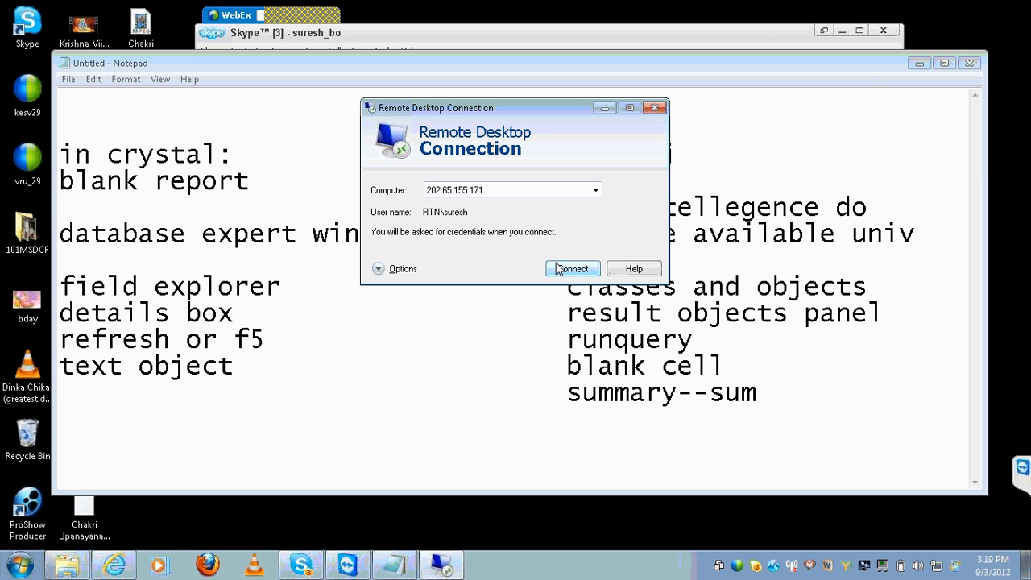
left_click(557, 269)
left_click(602, 272)
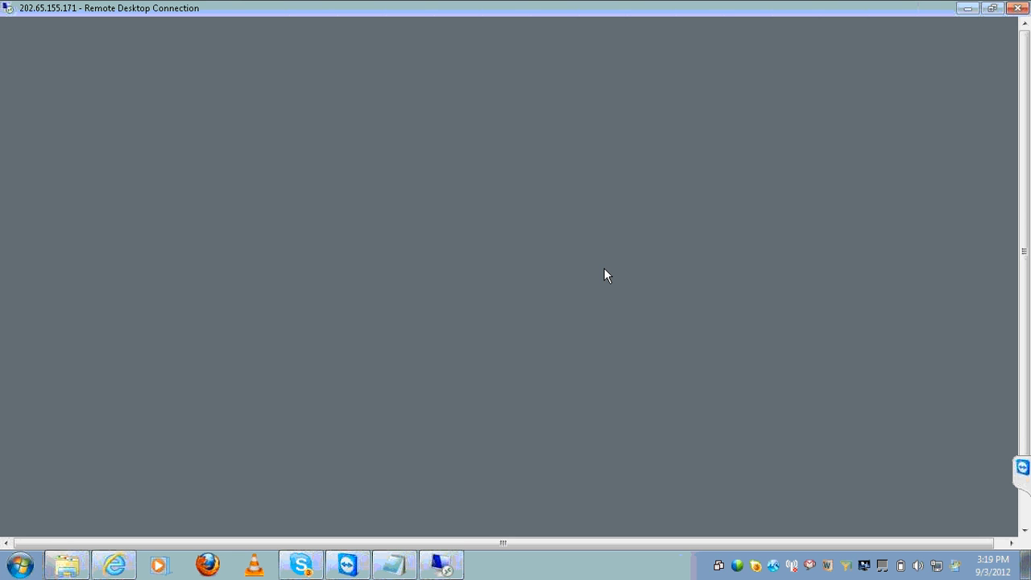
type("•••••••")
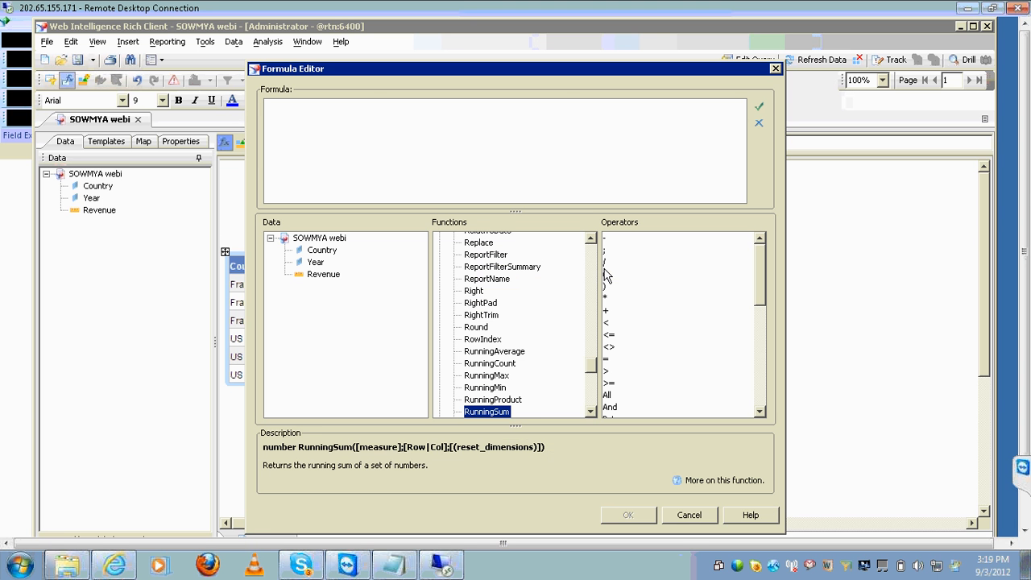
Cancel the Webi Formula Editor without changes, clear the selection, and minimize Web Intelligence
left_click(1023, 510)
left_click(207, 526)
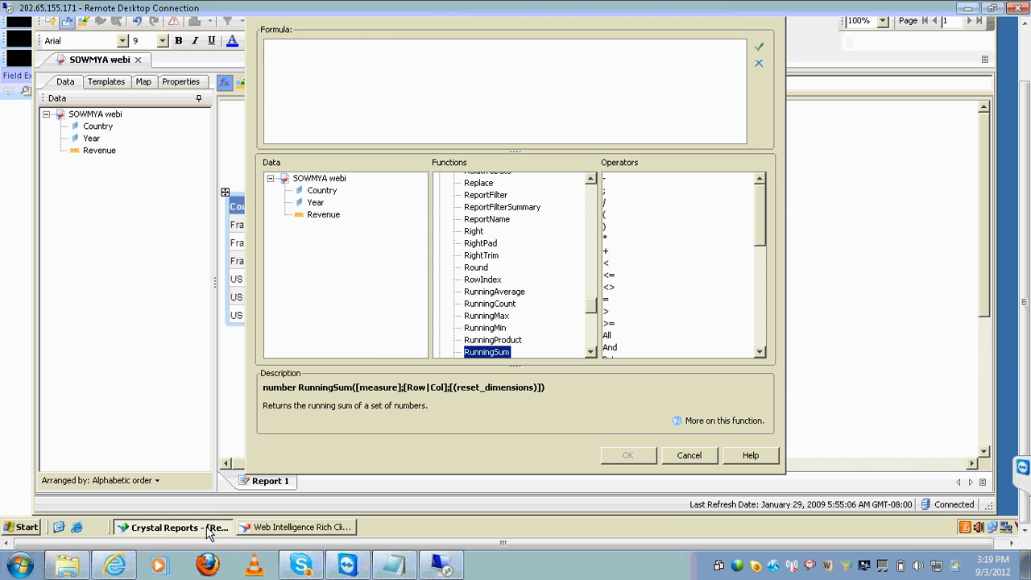
left_click(694, 456)
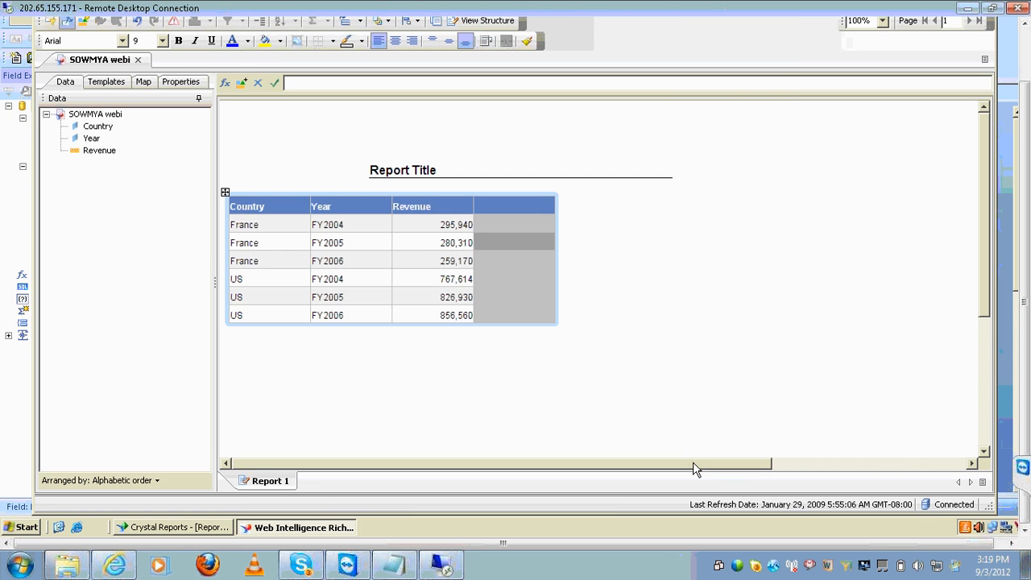
left_click(891, 247)
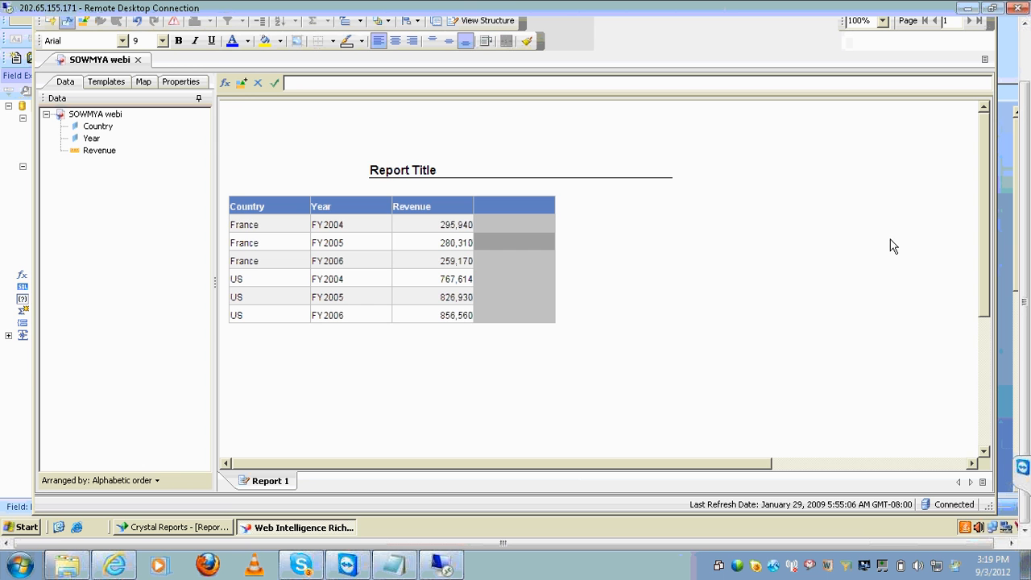
left_click(1028, 52)
left_click(960, 28)
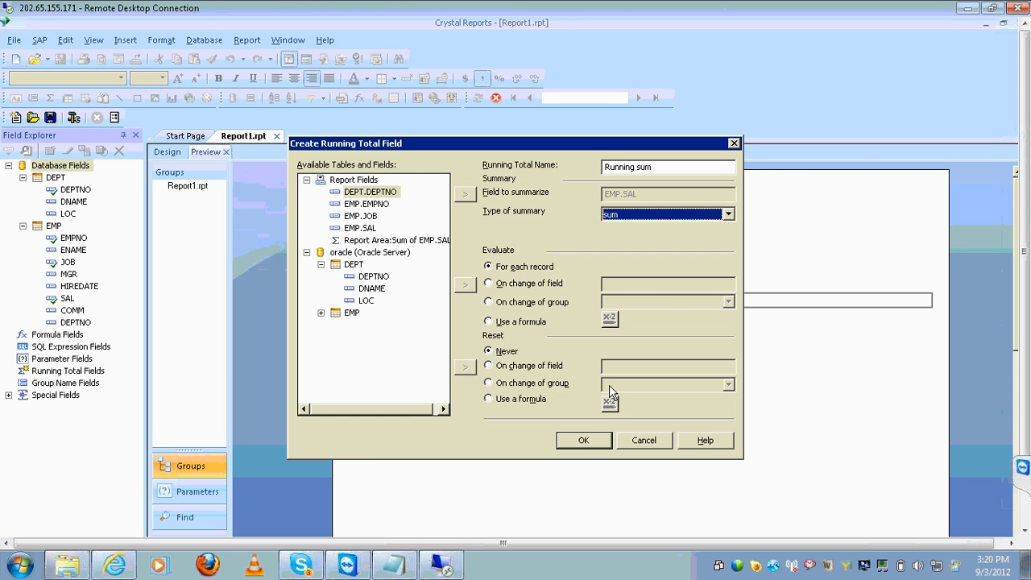
Create the Running sum total, nudge its field two steps right of SAL, and preview
left_click(584, 440)
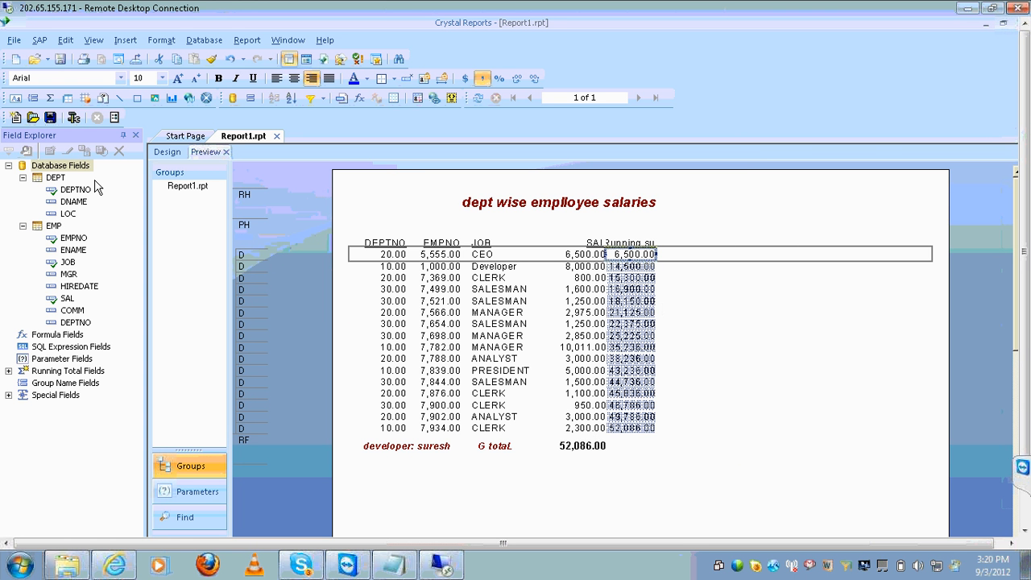
left_click(167, 153)
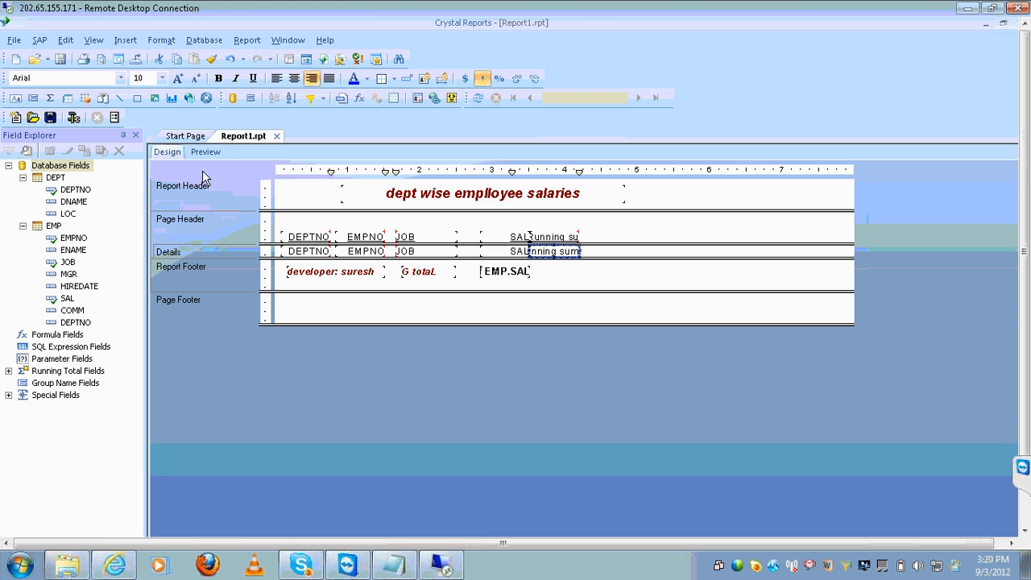
left_click(510, 251)
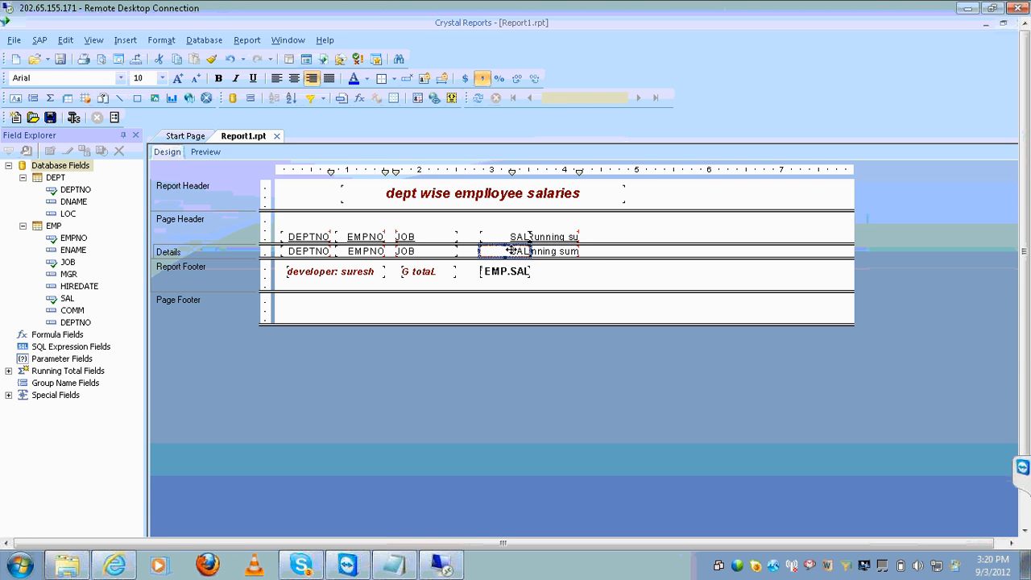
left_click(542, 250)
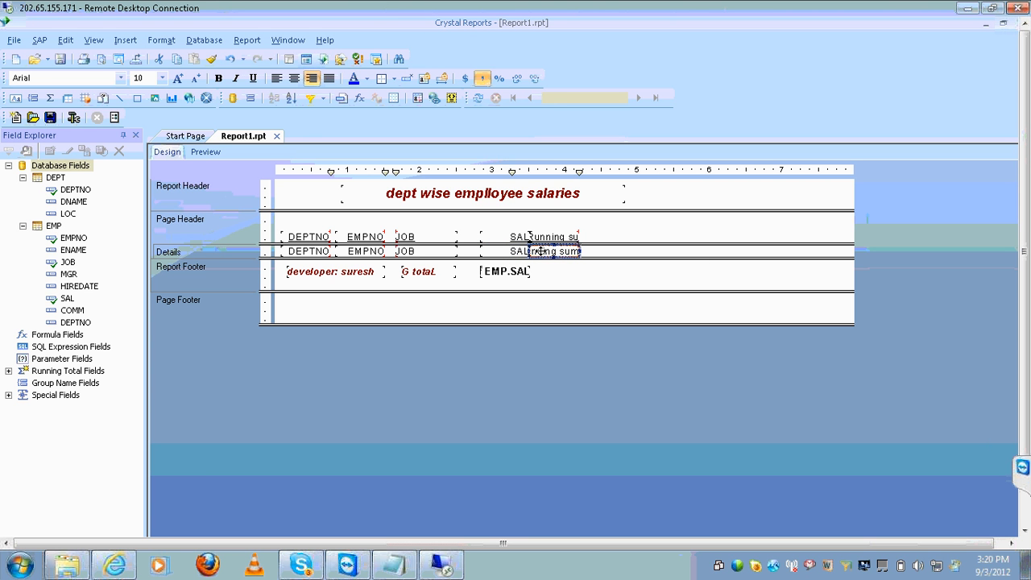
key("Right")
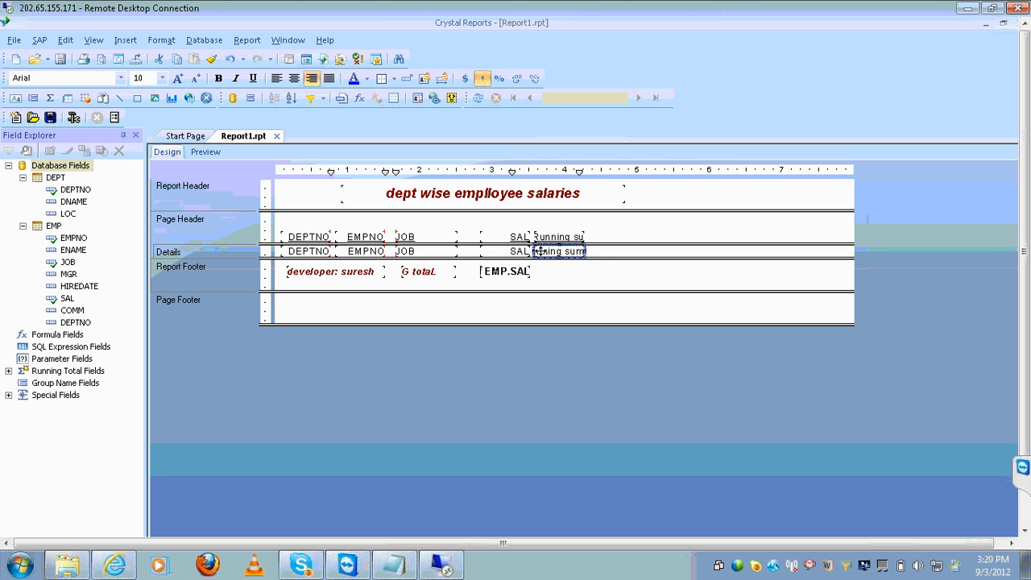
key("Right")
key("Right")
key("Right")
key("Right")
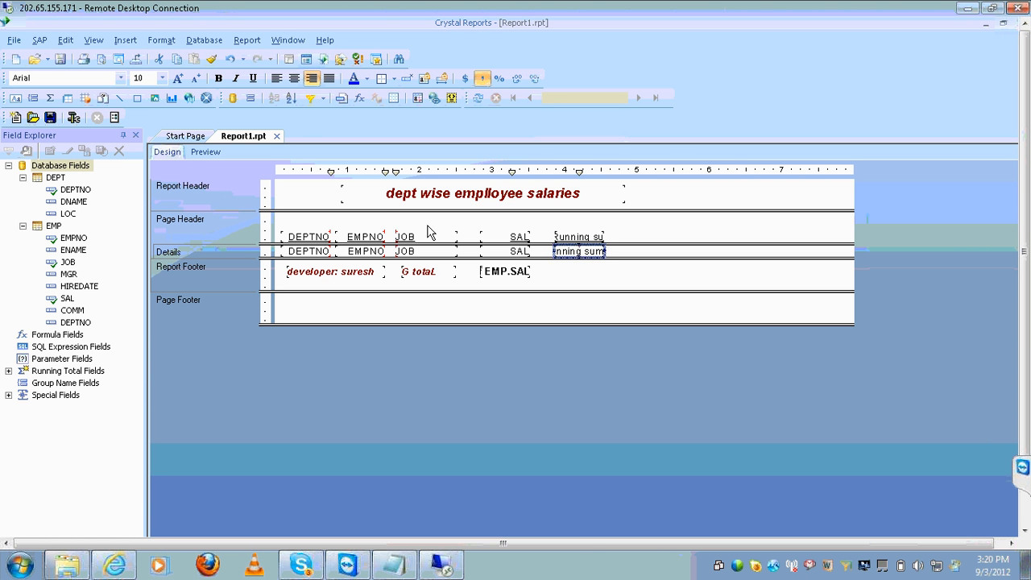
left_click(206, 152)
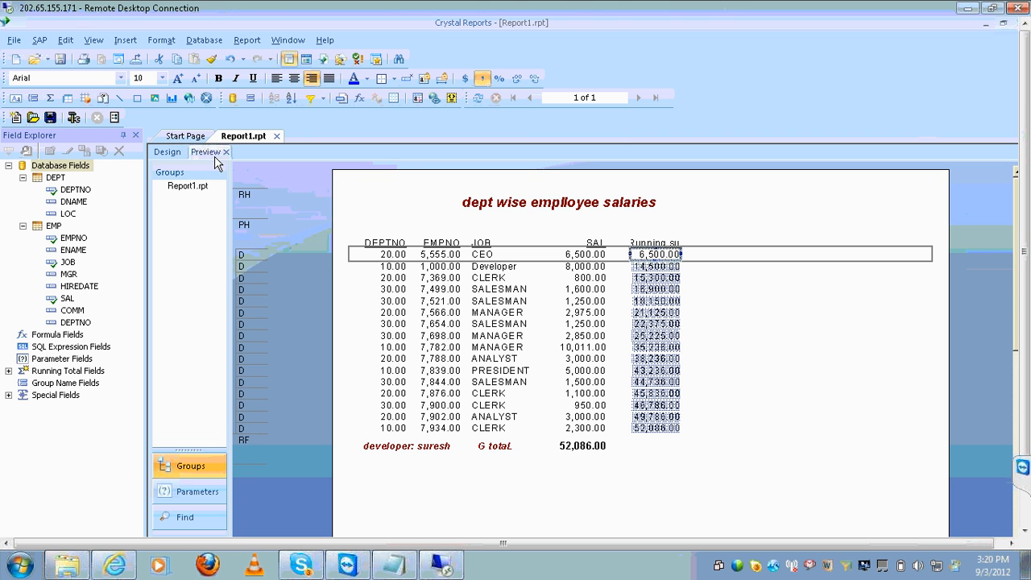
Widen the Running sum heading and its detail field so the full heading is readable
left_click(673, 243)
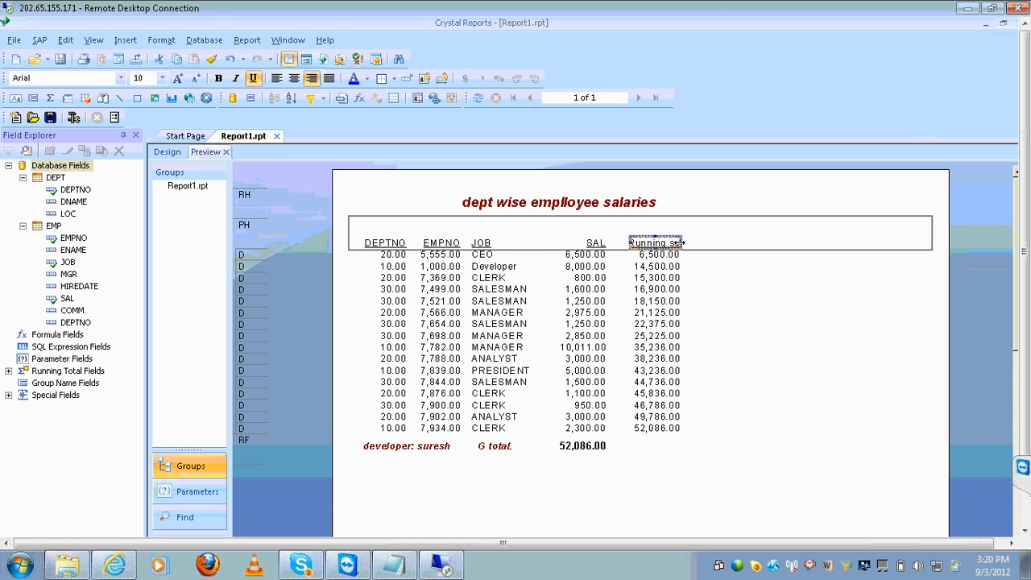
left_click_drag(681, 243, 703, 243)
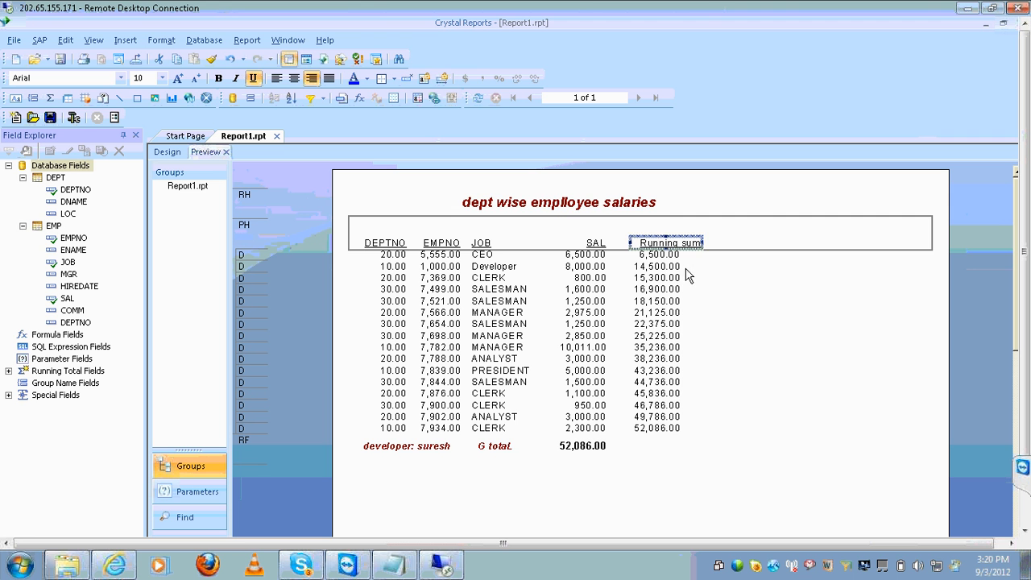
left_click(674, 266)
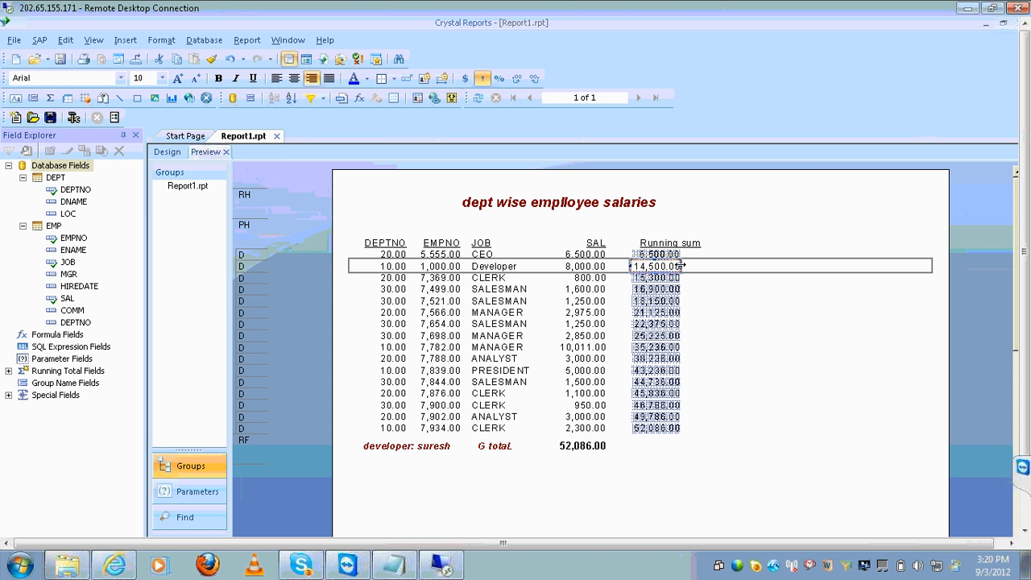
left_click_drag(682, 265, 705, 271)
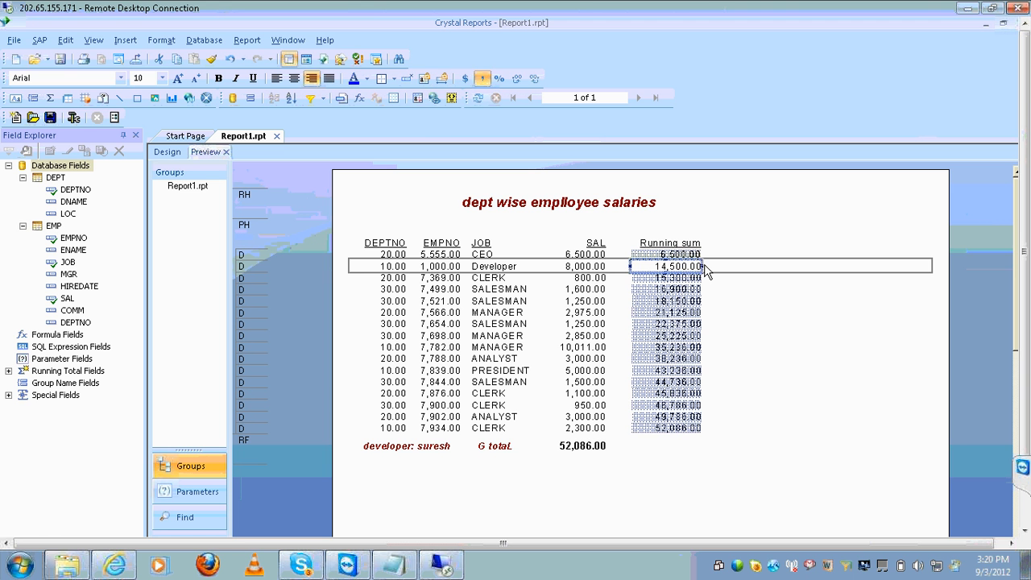
left_click(796, 353)
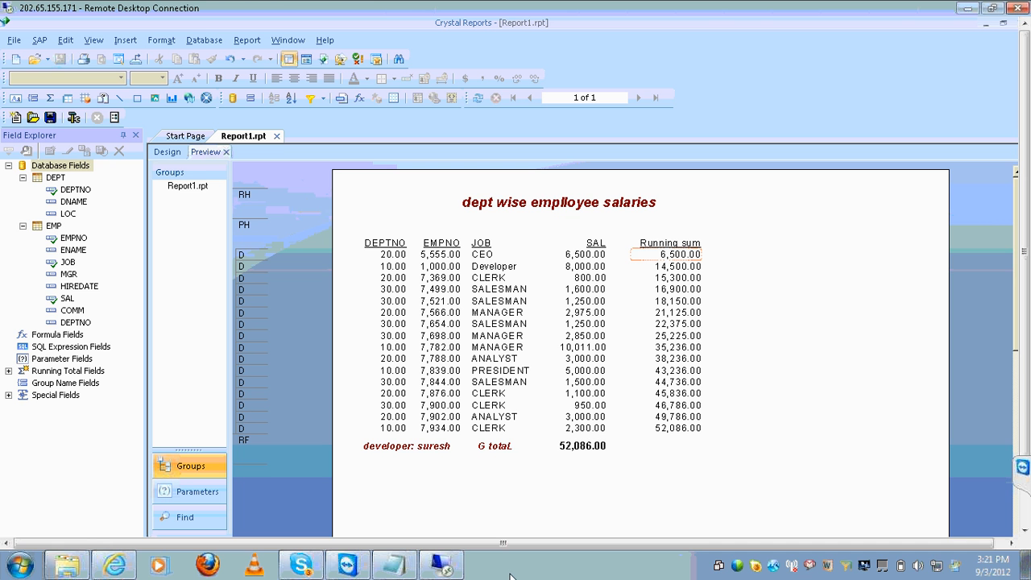
mouse_move(409, 566)
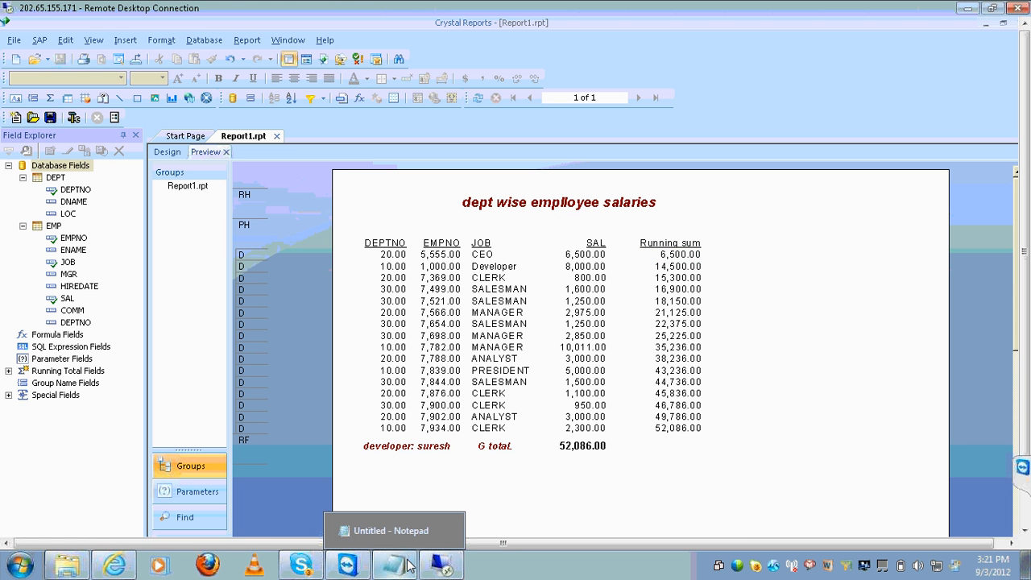
Add 'group---' beside 'break or section' in the Notepad Crystal-versus-webi notes, aligning the columns
left_click(394, 527)
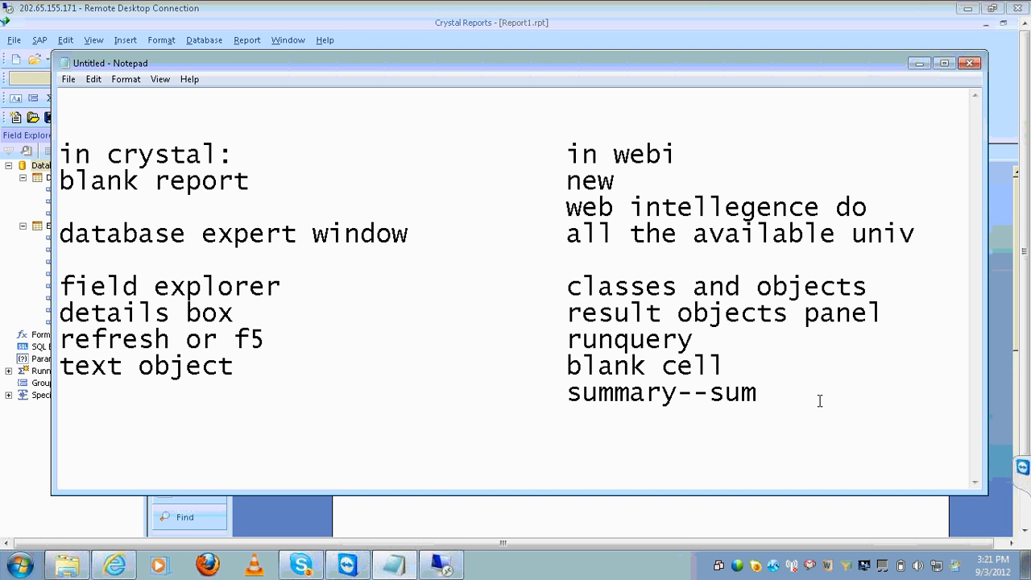
key("Tab")
key("Tab")
key("Tab")
type("break ")
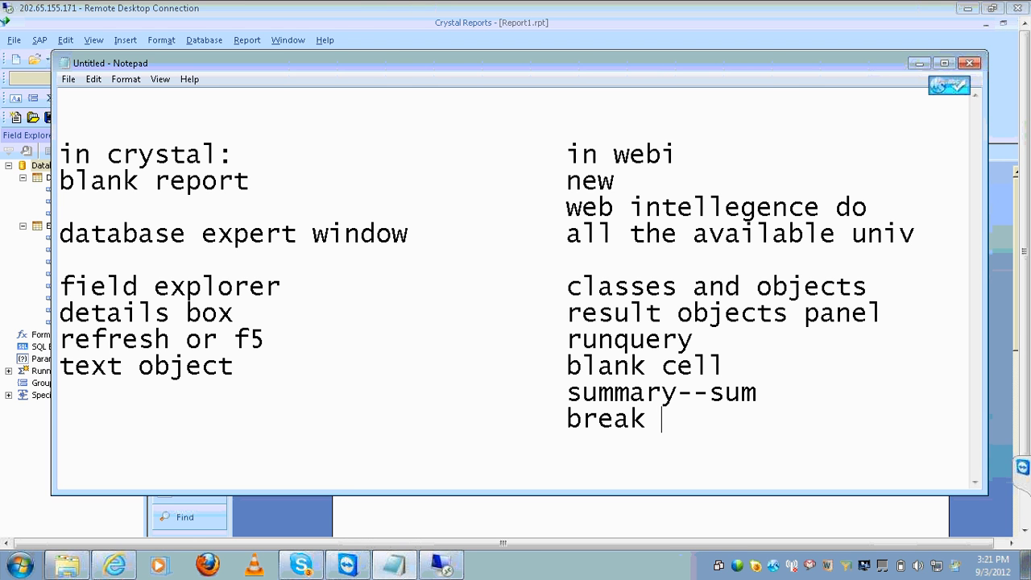
type("or section")
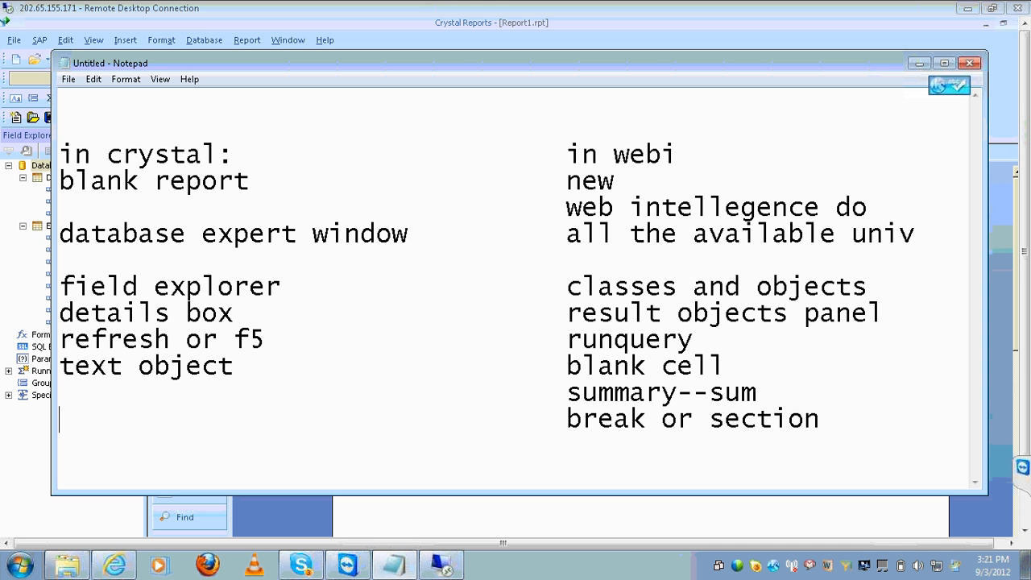
type("group")
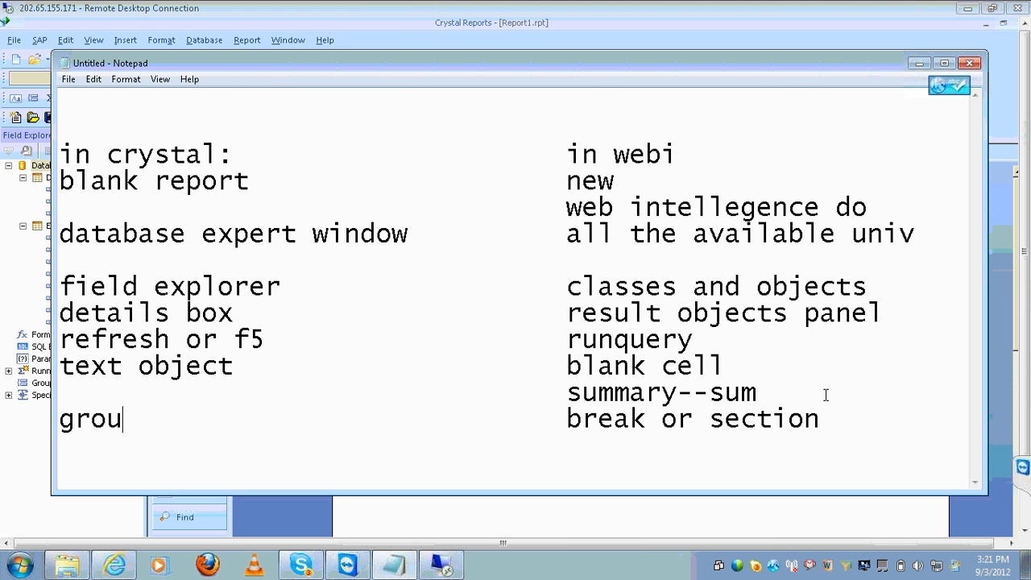
type("---")
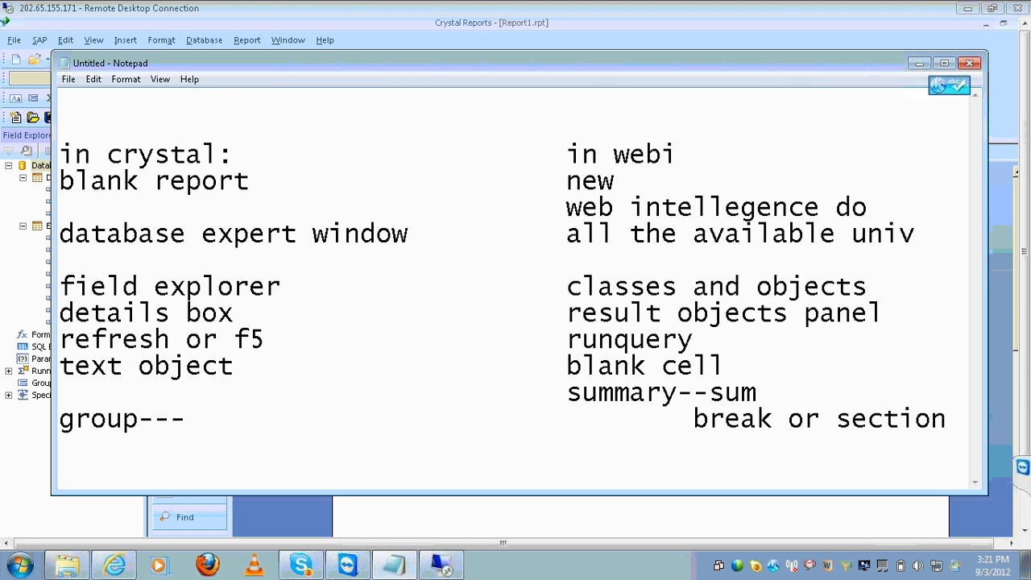
key("Delete")
key("Delete")
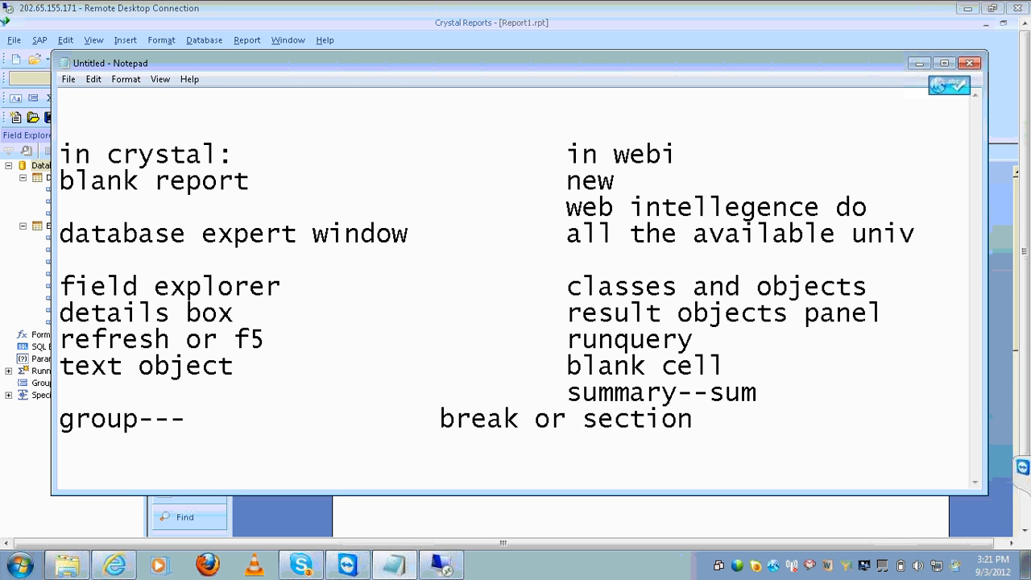
key("Tab")
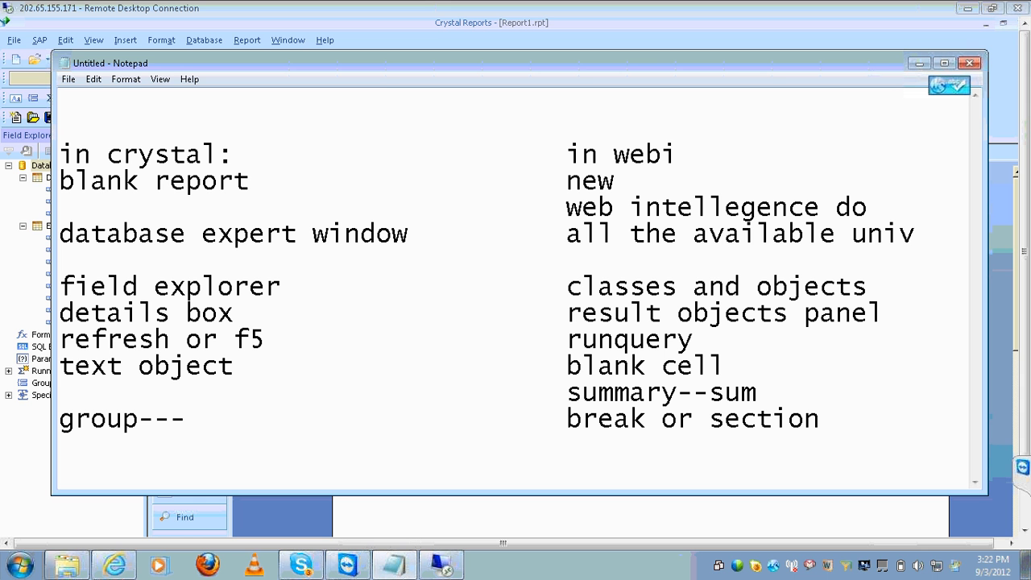
left_click(900, 411)
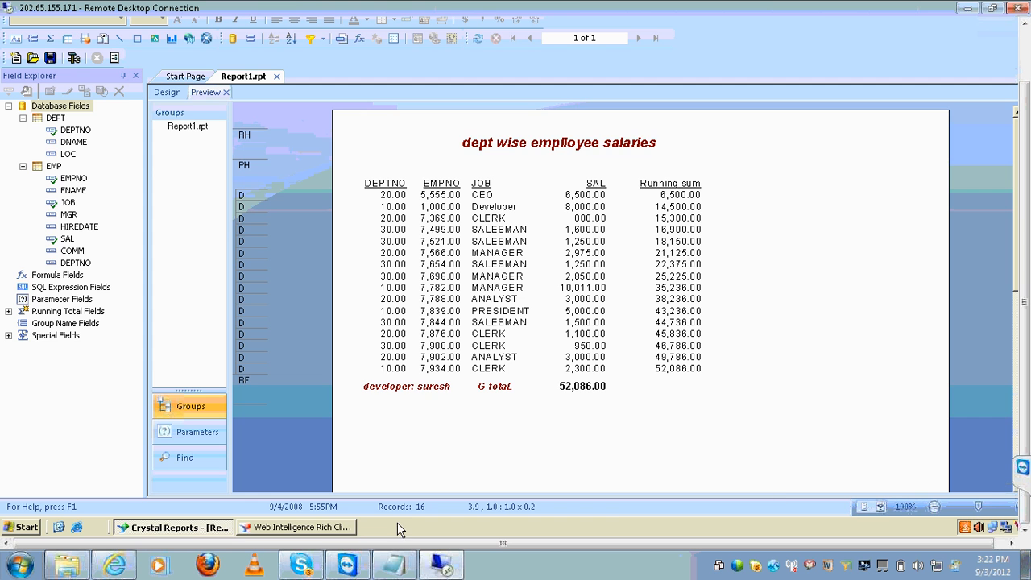
Set the Webi table's Country column as a section, splitting it into France and US
left_click(322, 527)
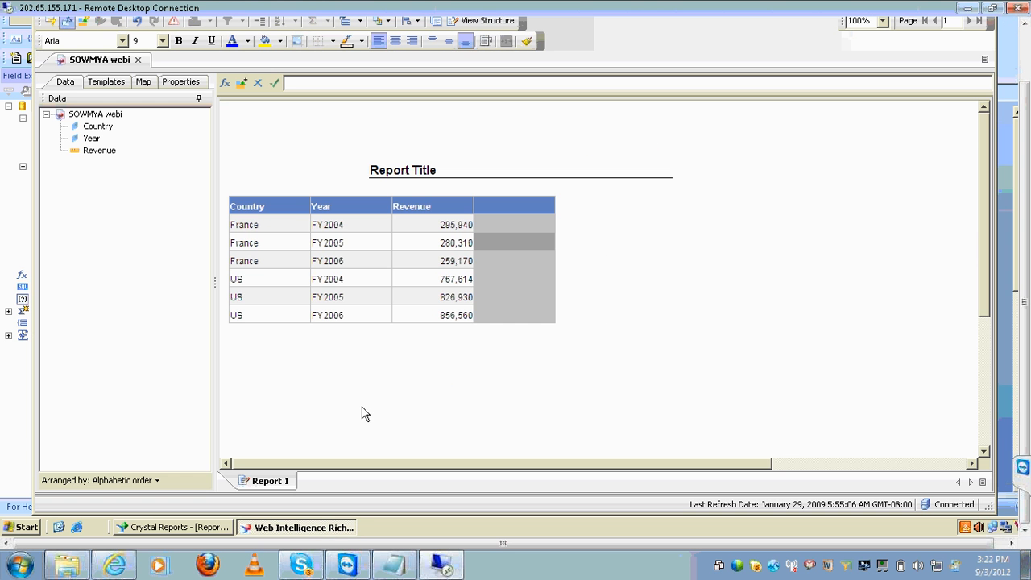
left_click(272, 266)
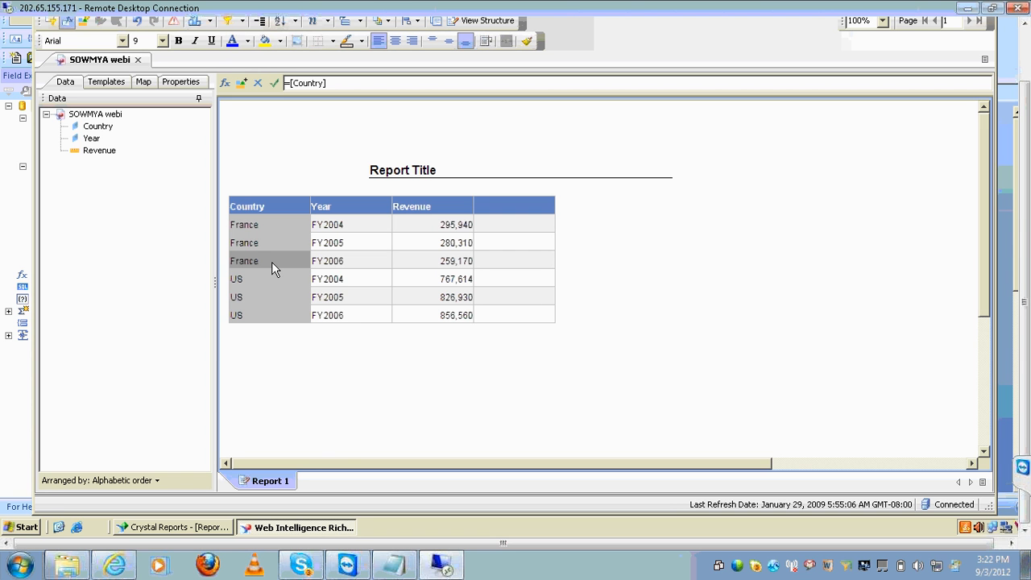
right_click(272, 267)
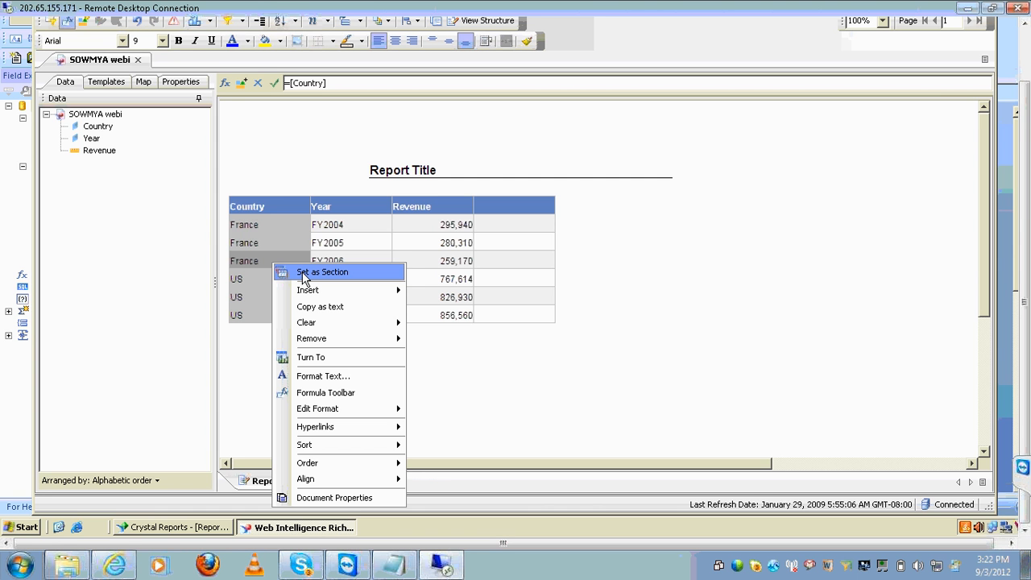
left_click(304, 274)
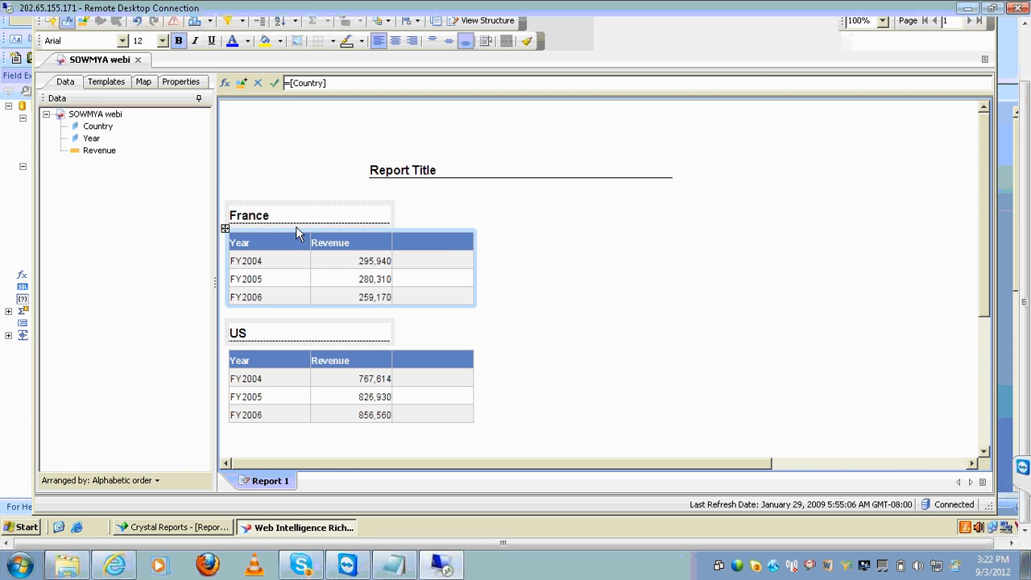
Expand Report 1 in the document outline to review its Country sections
left_click(144, 83)
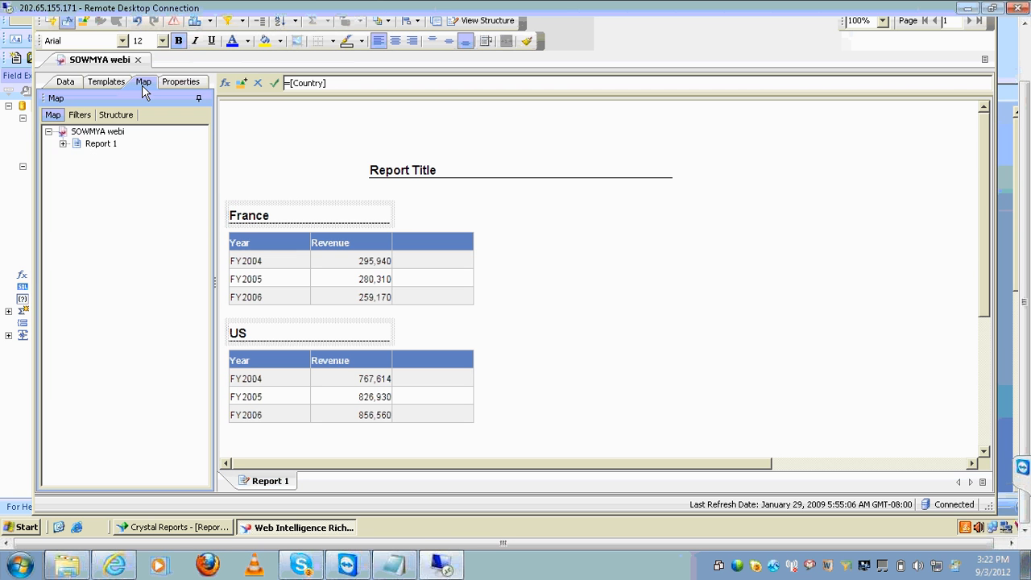
left_click(62, 143)
left_click(66, 82)
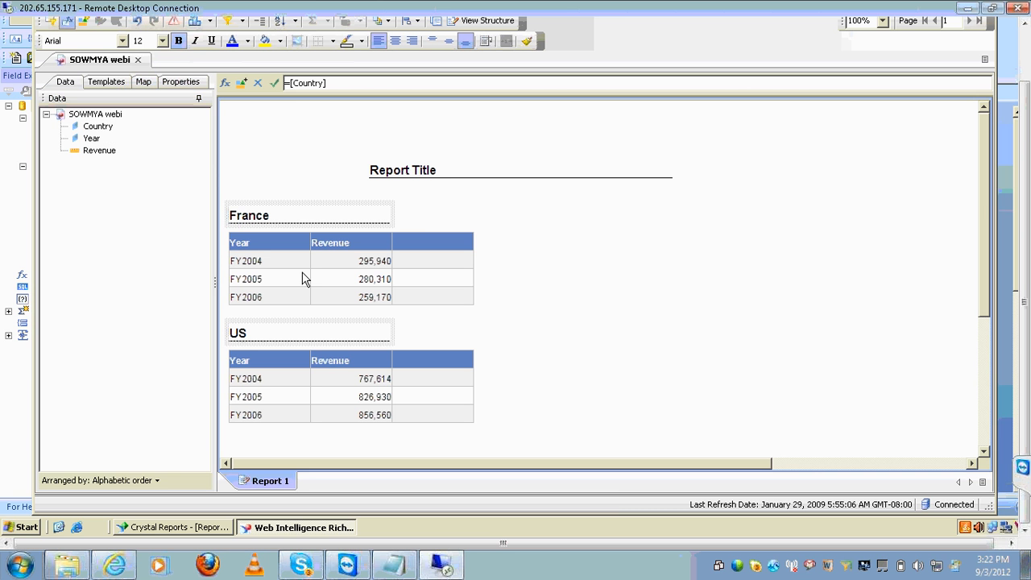
left_click(143, 81)
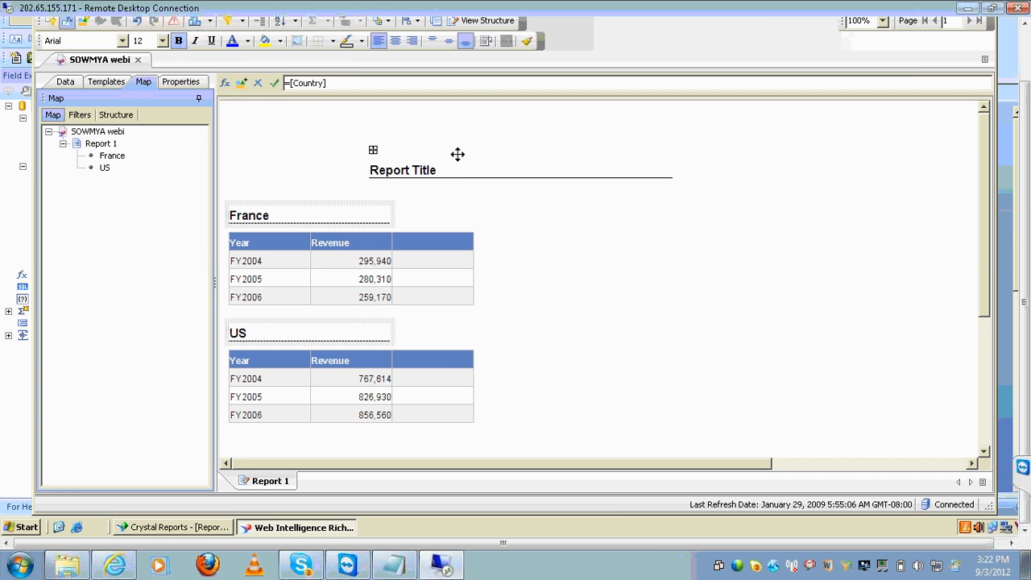
Inspect the Country section in View Structure, return to results, then minimize Web Intelligence
left_click(486, 20)
left_click(507, 198)
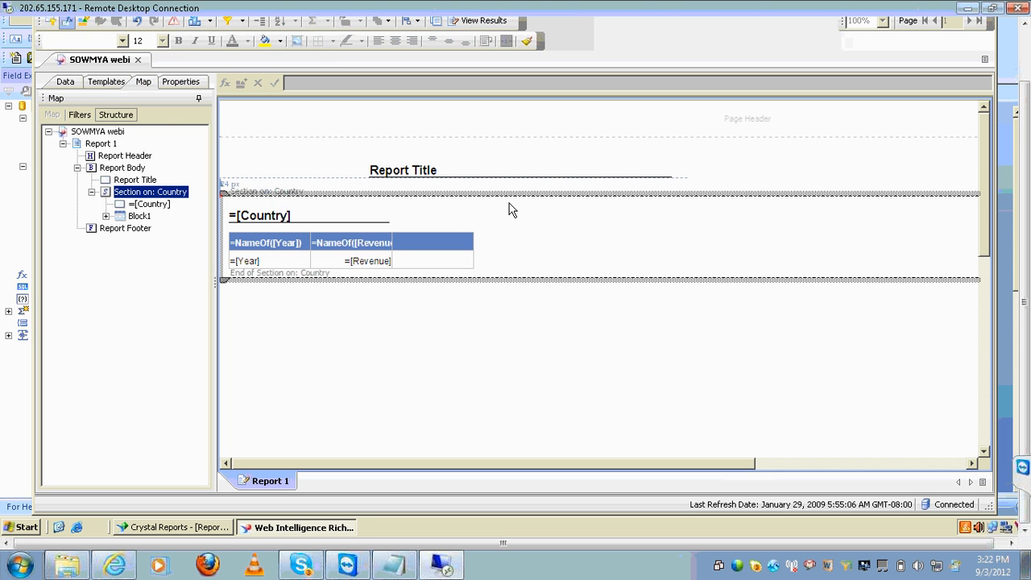
left_click(491, 22)
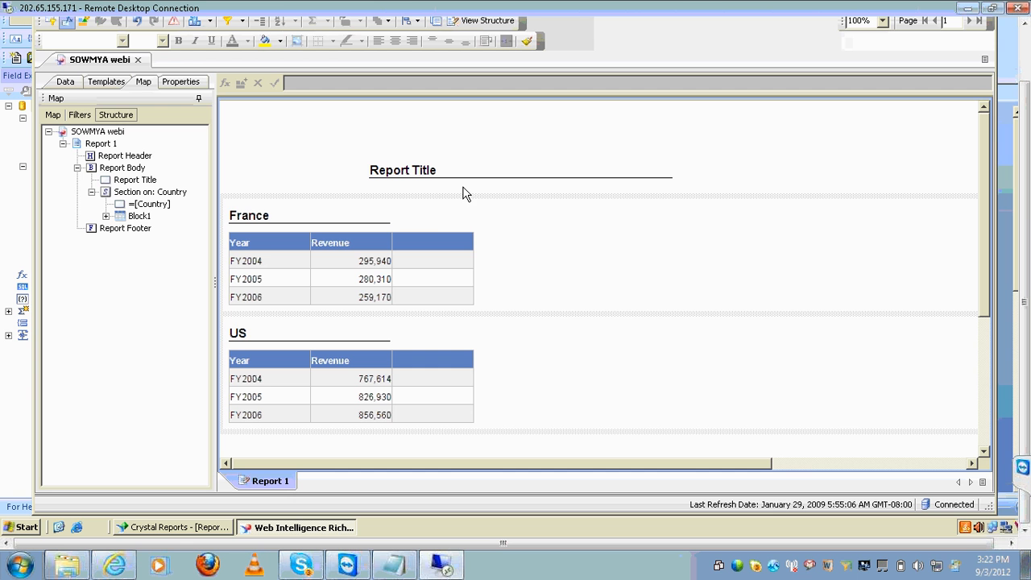
left_click(51, 115)
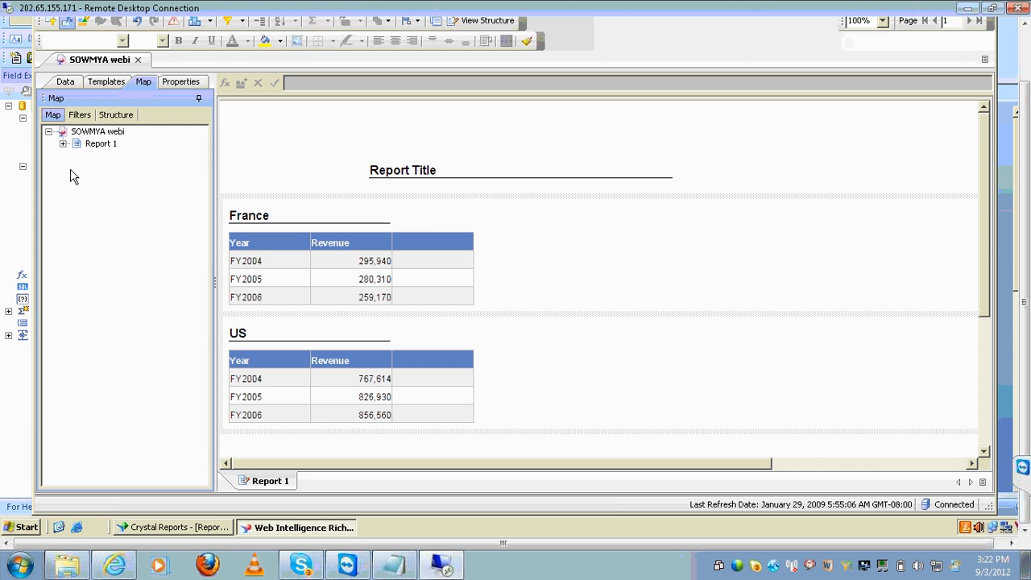
left_click(62, 144)
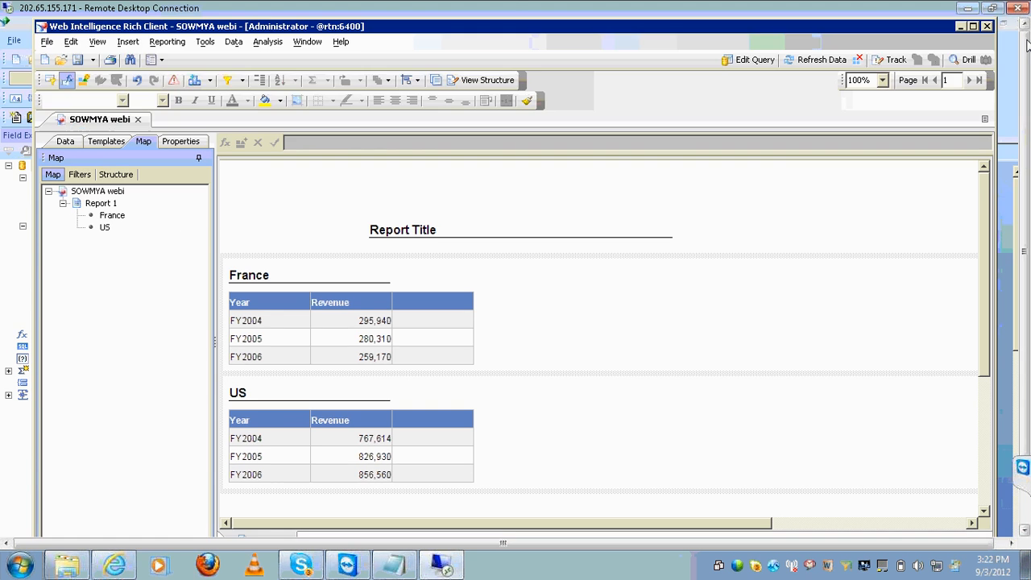
left_click(962, 30)
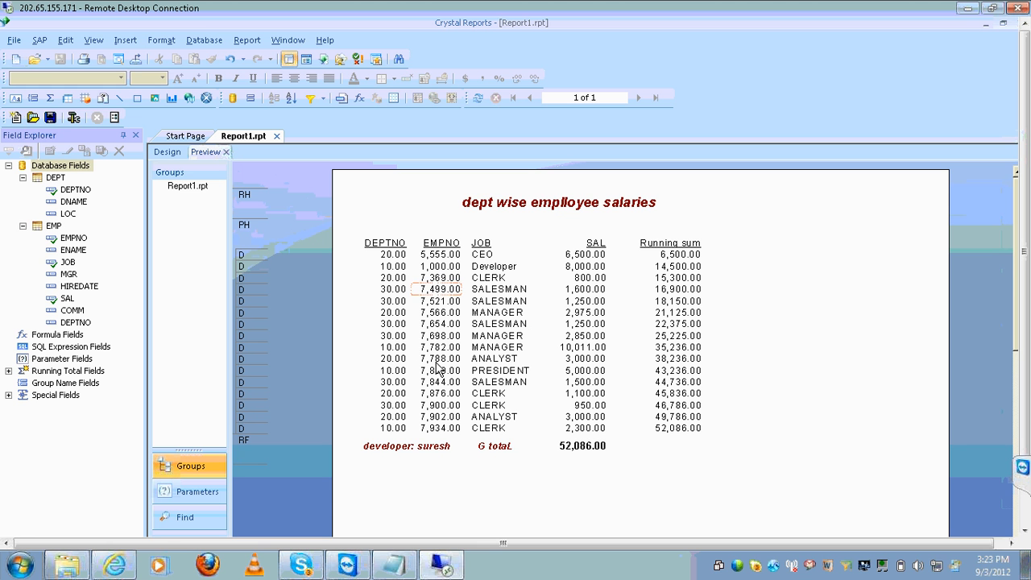
Select the DEPTNO field and switch Report1.rpt back to its Design layout
left_click(396, 335)
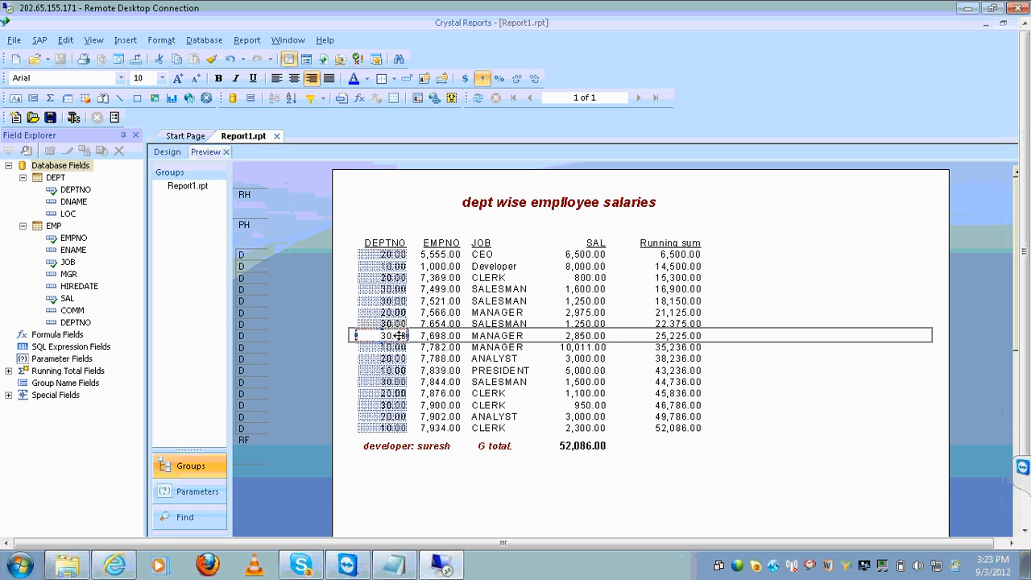
left_click(164, 157)
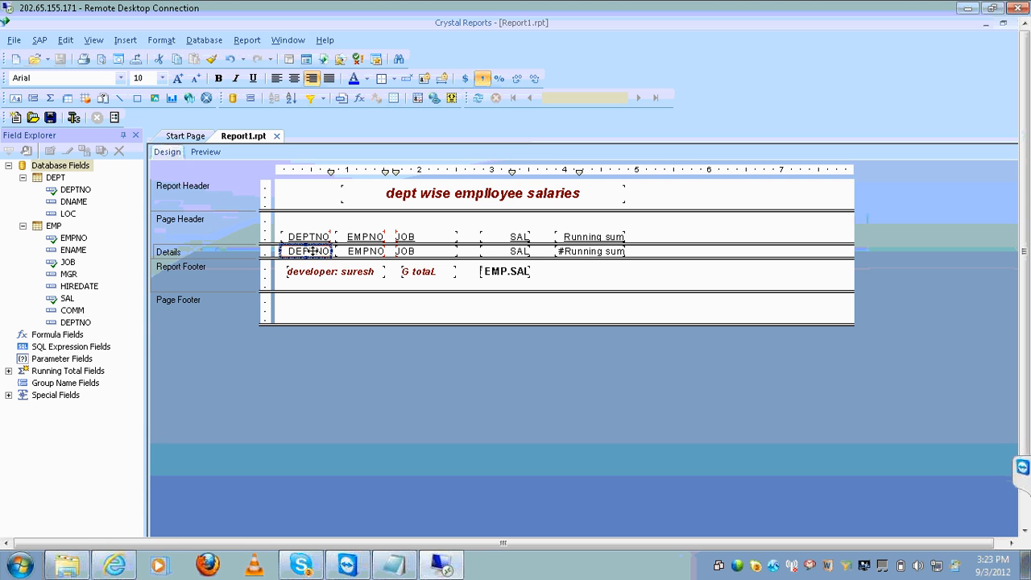
left_click(125, 40)
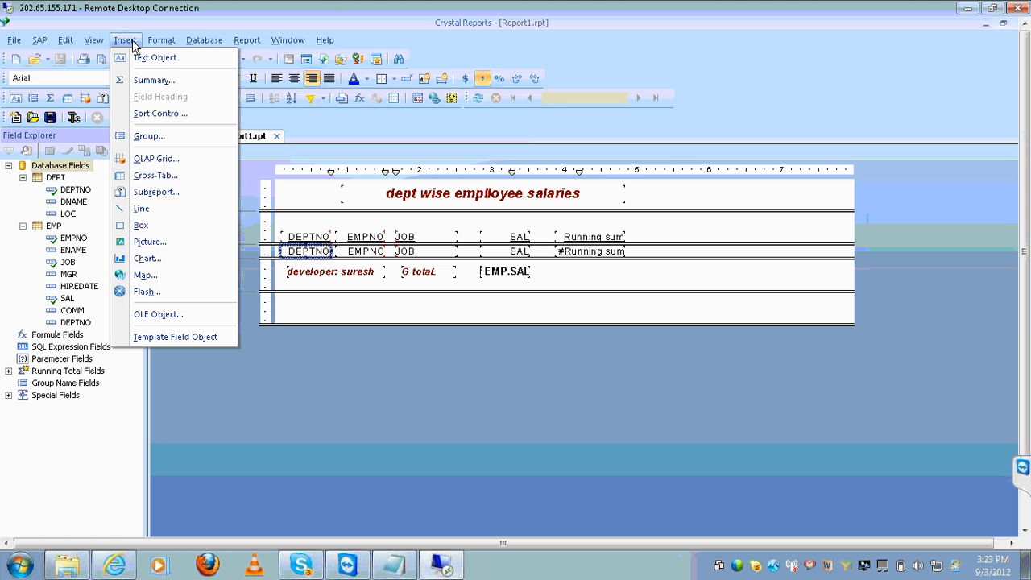
Insert a group on DEPT.DEPTNO in ascending order, adding Group Header #1 and Footer #1
left_click(154, 137)
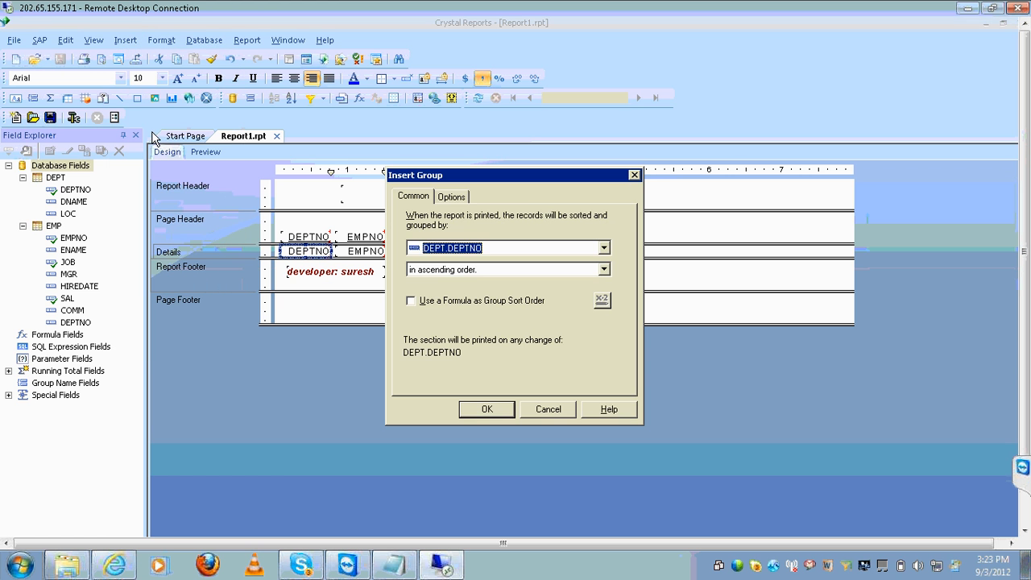
left_click(491, 248)
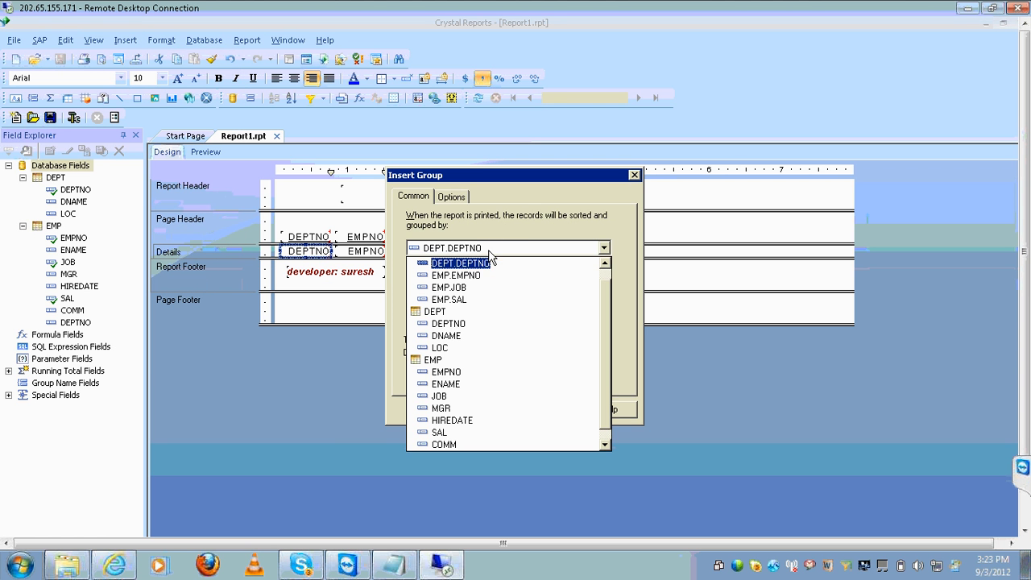
left_click(491, 262)
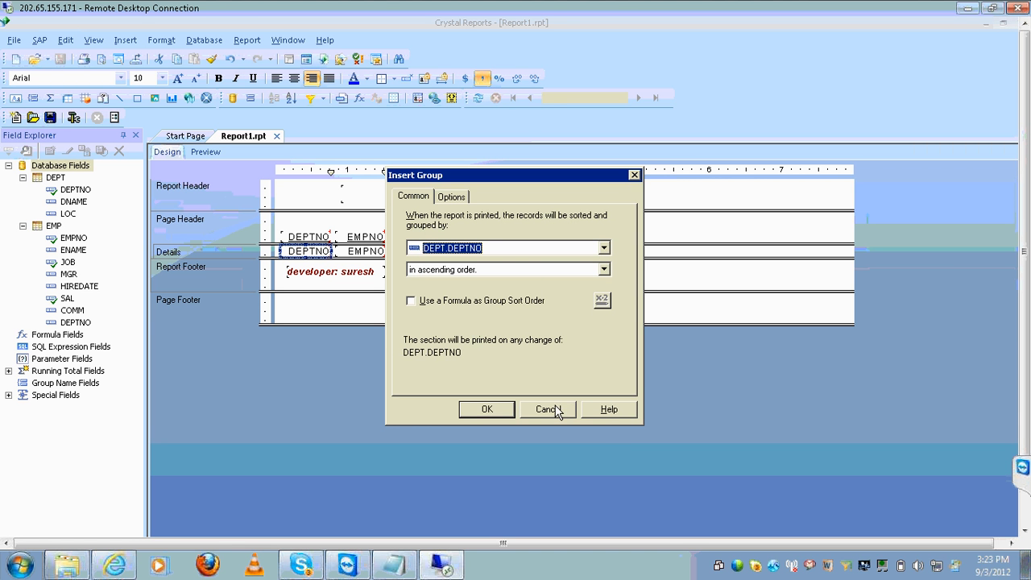
left_click(487, 410)
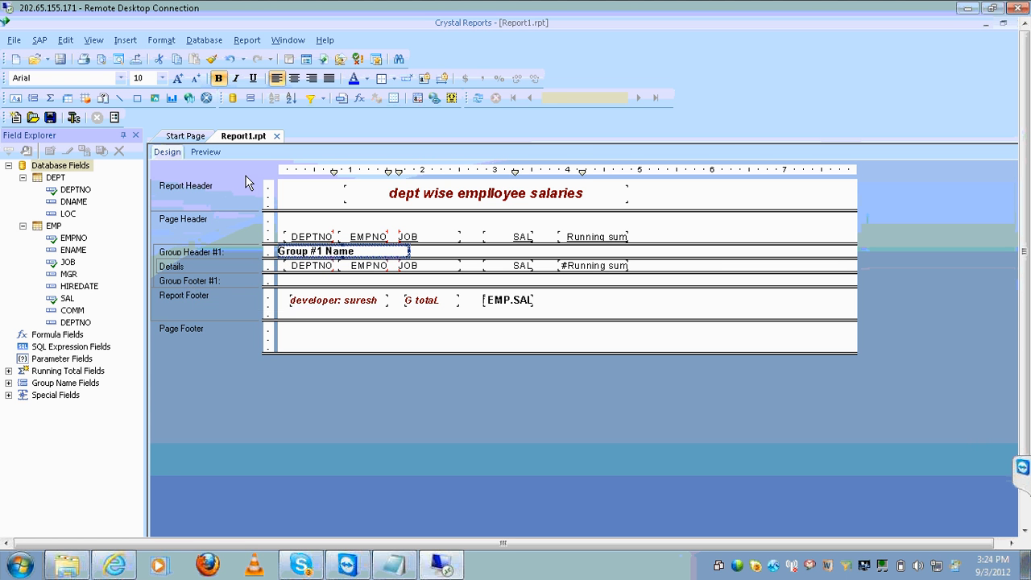
left_click(1024, 527)
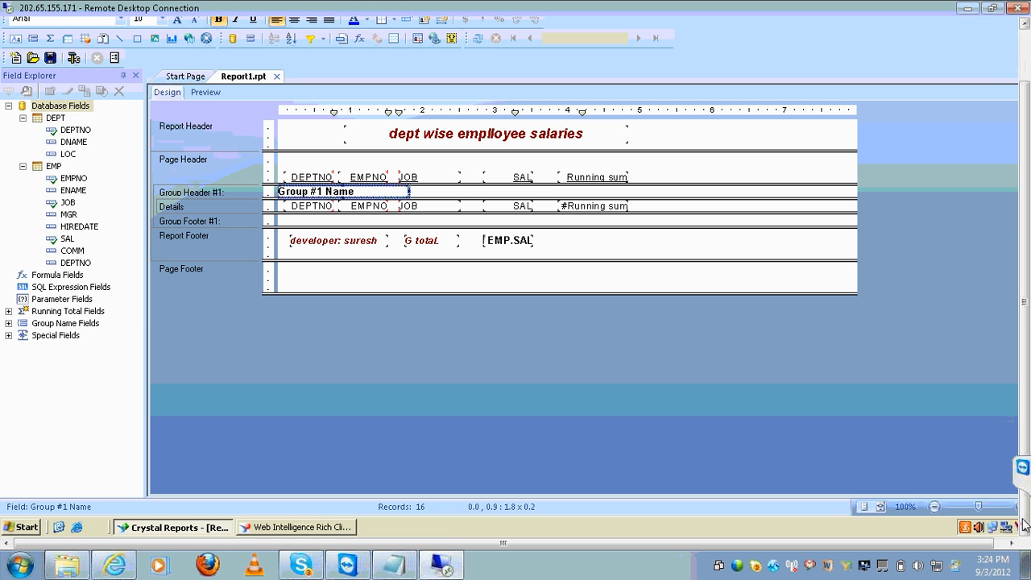
Bring the Webi report forward, undo then redo the Country sectioning, and select the France table
left_click(352, 528)
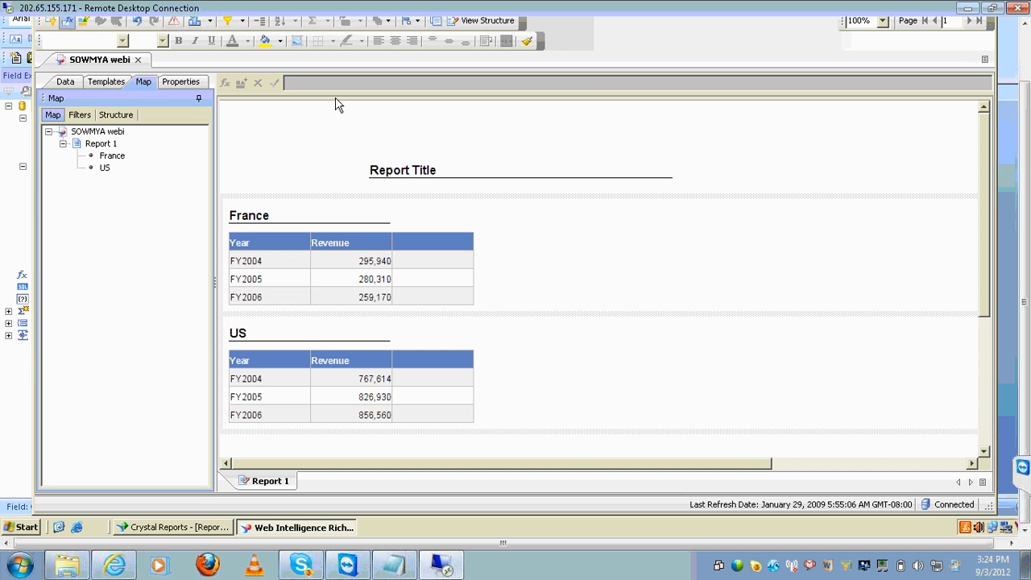
left_click(1025, 24)
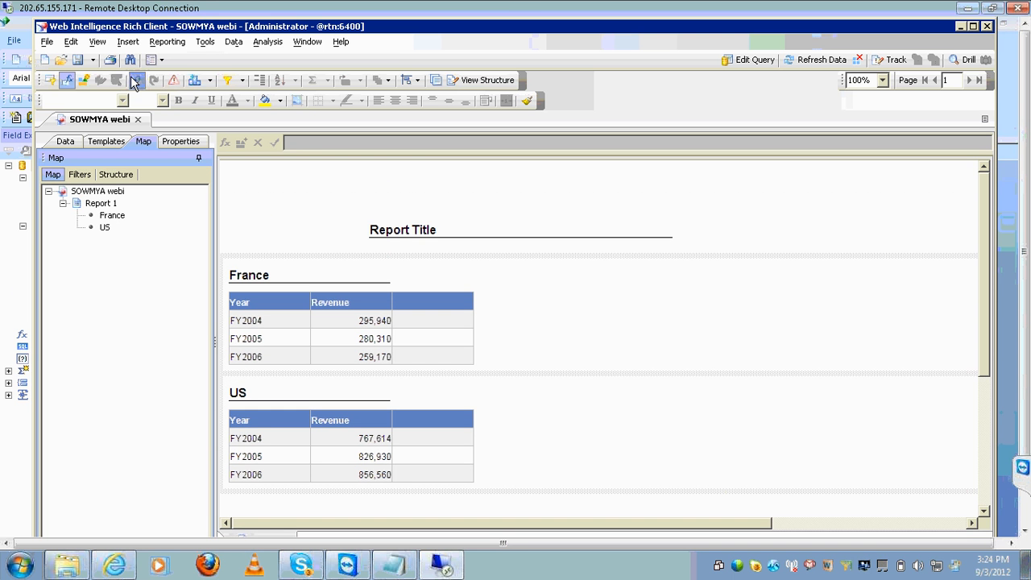
left_click(135, 79)
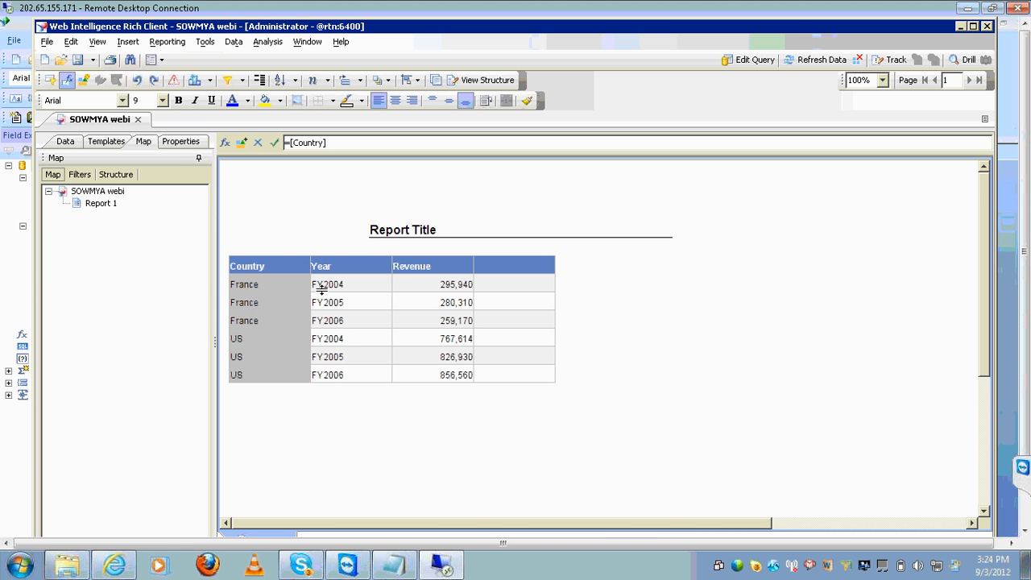
left_click(151, 81)
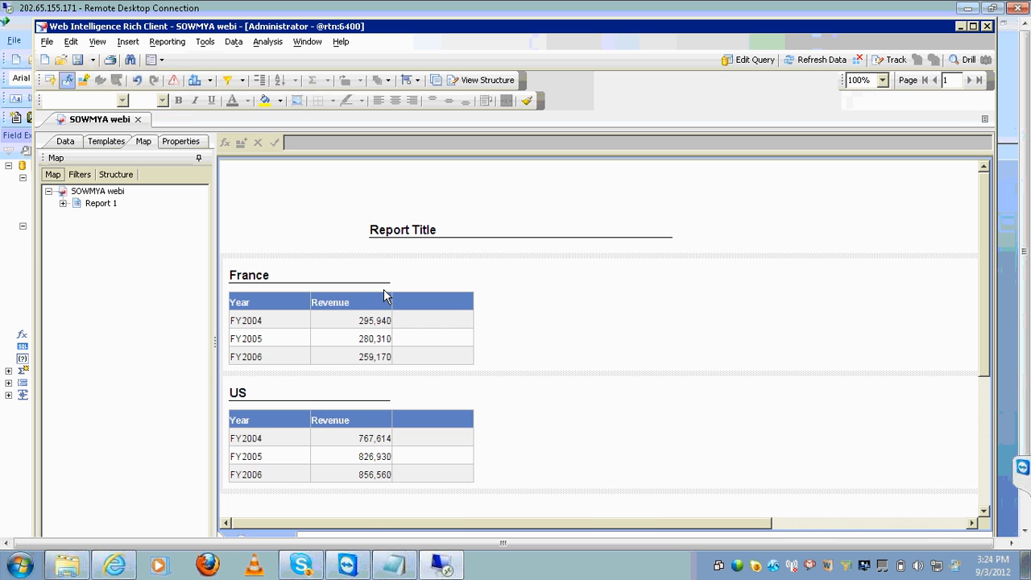
left_click(384, 289)
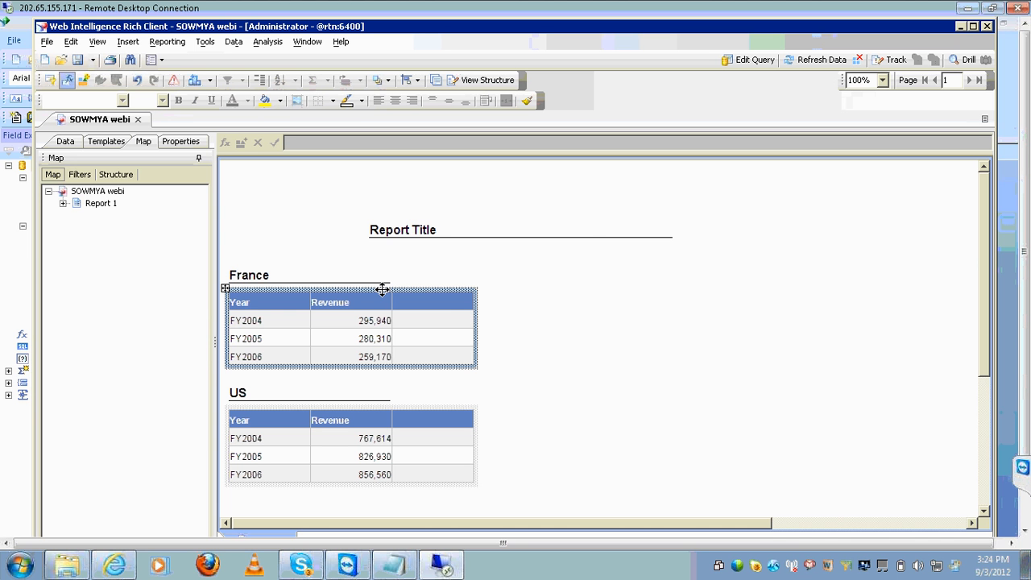
Move the France table right of its heading and remove the empty third column
left_click_drag(383, 289, 593, 286)
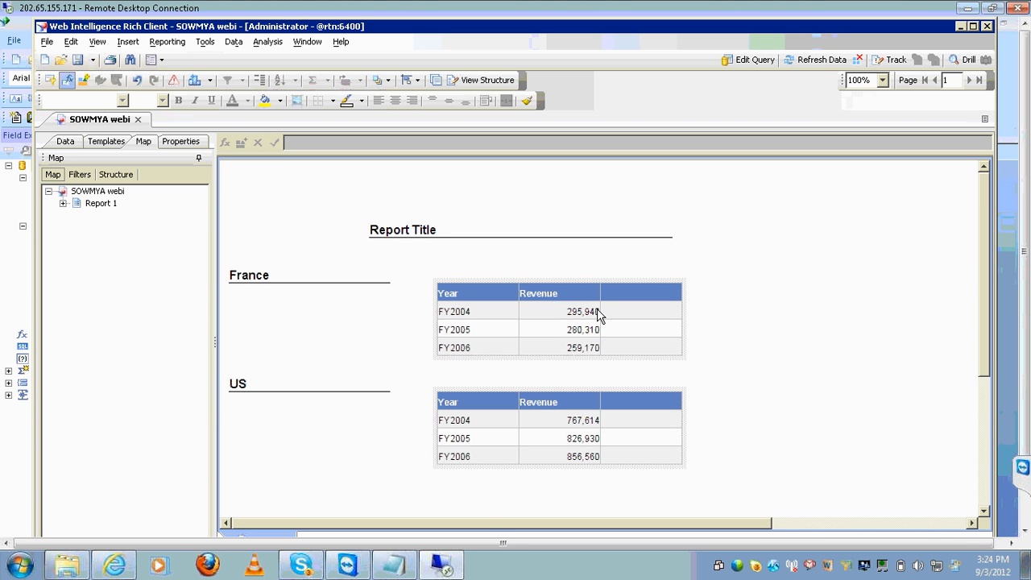
left_click(625, 312)
right_click(623, 309)
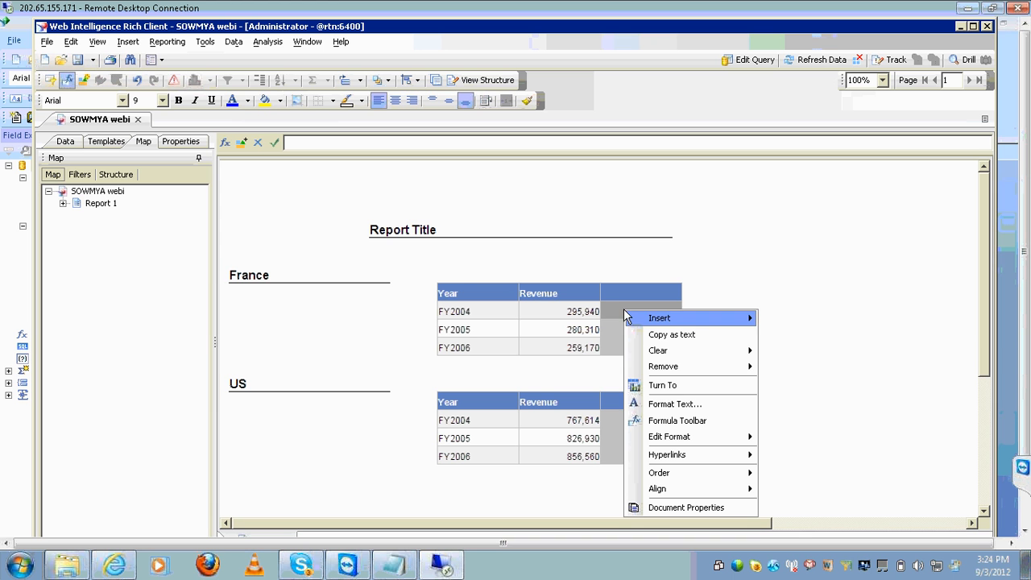
mouse_move(715, 373)
left_click(781, 386)
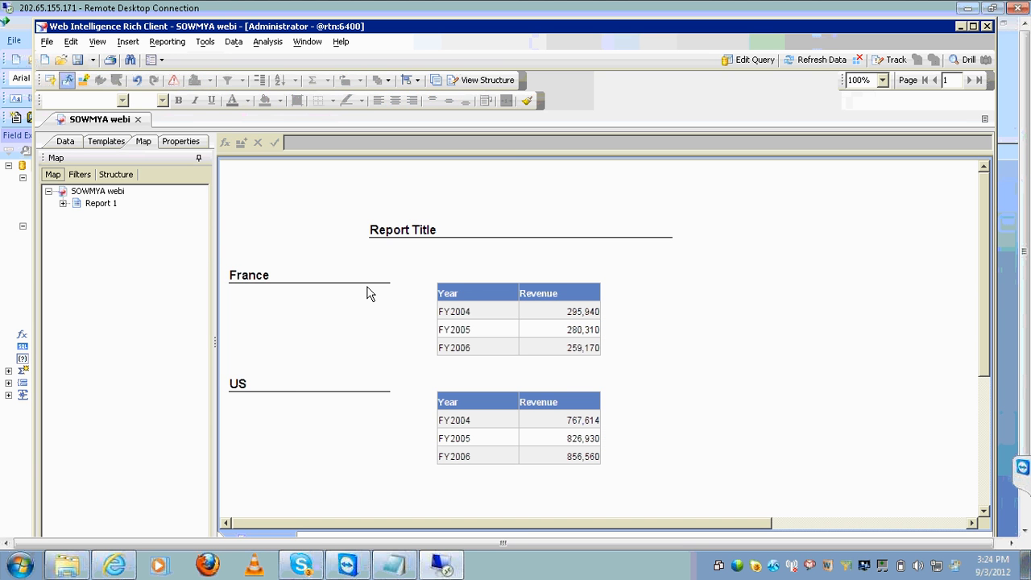
Check the Country section in View Structure, then return to View Results
left_click(487, 80)
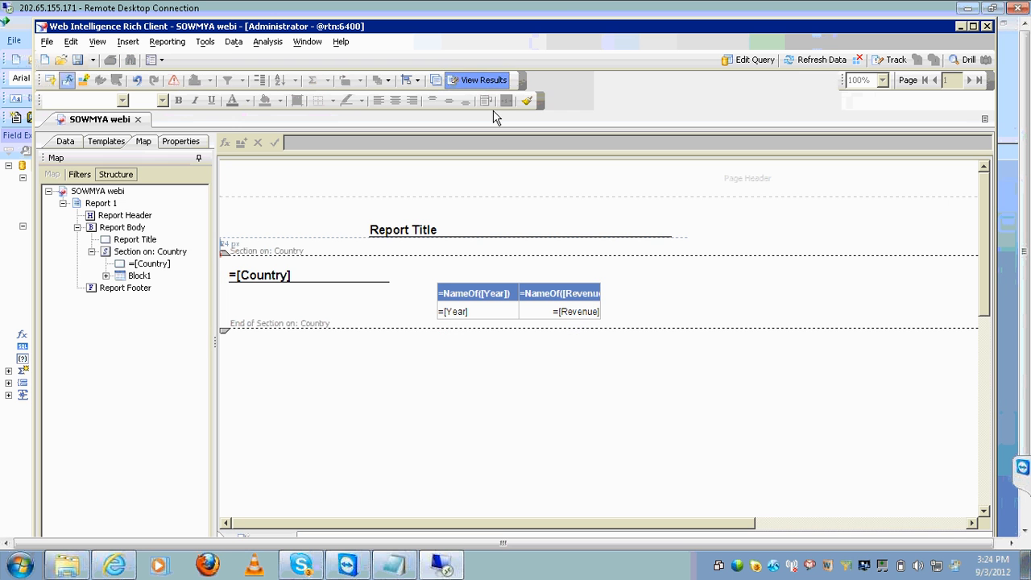
left_click(481, 260)
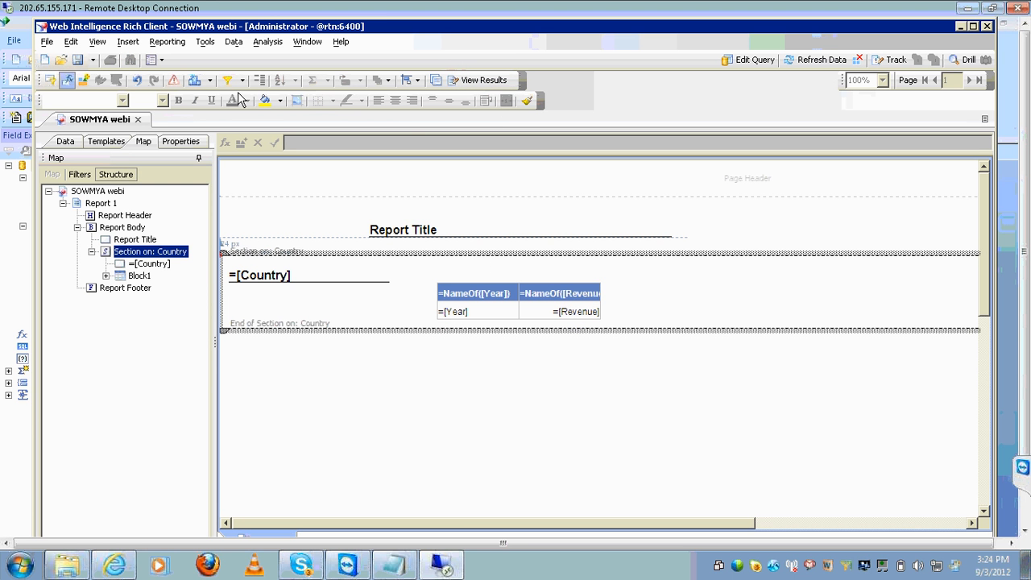
left_click(488, 81)
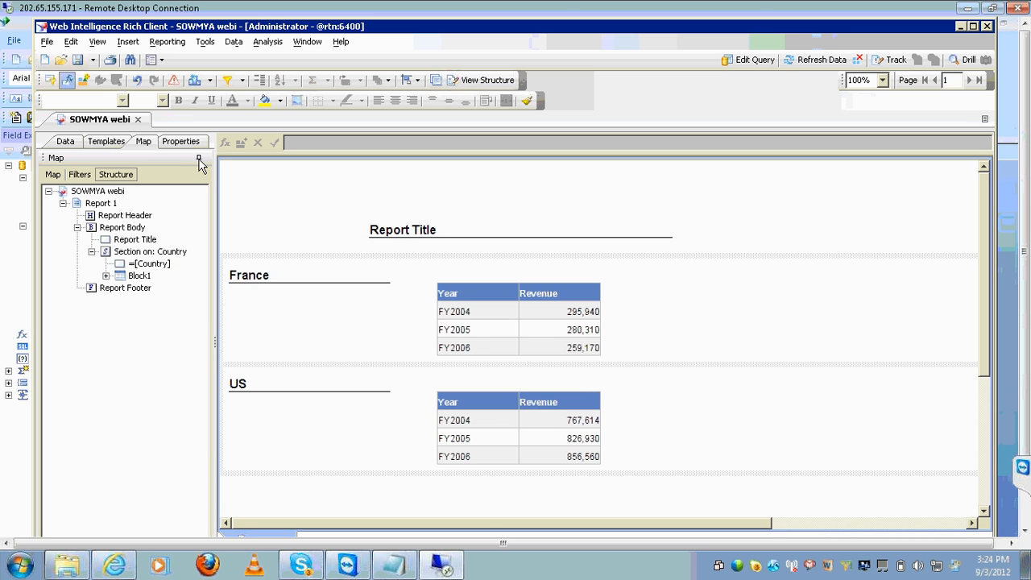
Undo, then redo splitting the Year/Revenue table into France and US Country sections
left_click(137, 80)
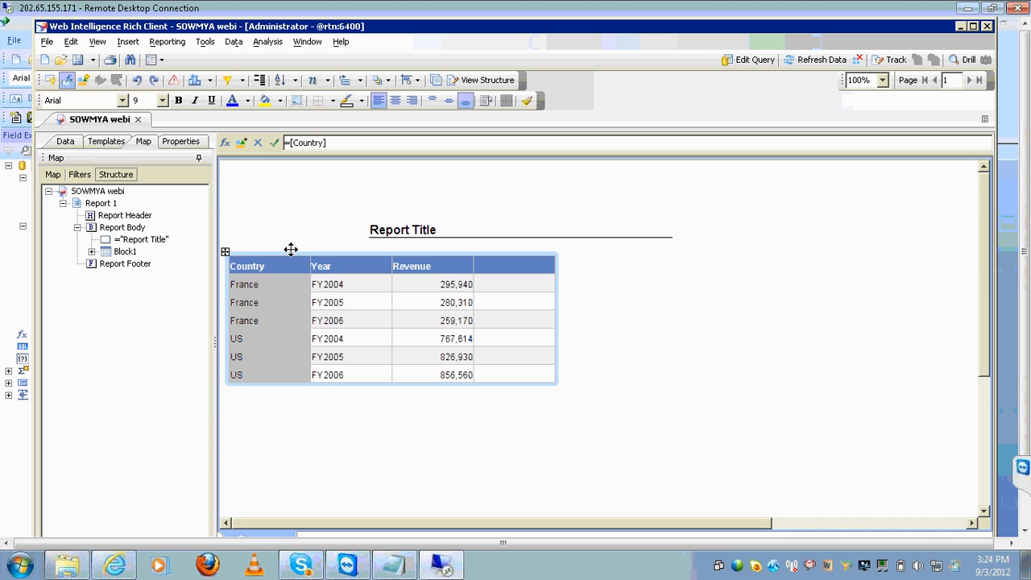
left_click(291, 252)
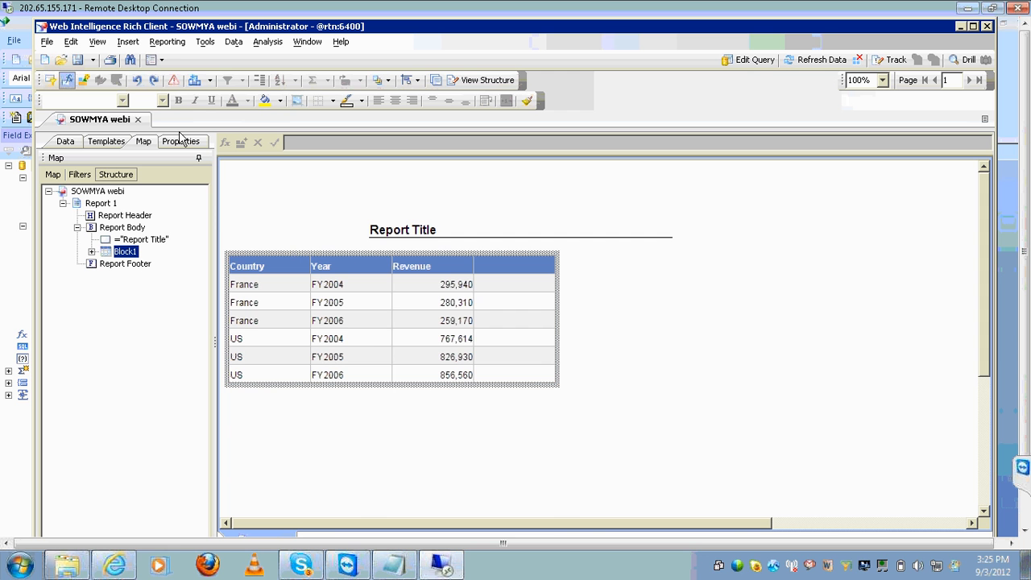
left_click(155, 81)
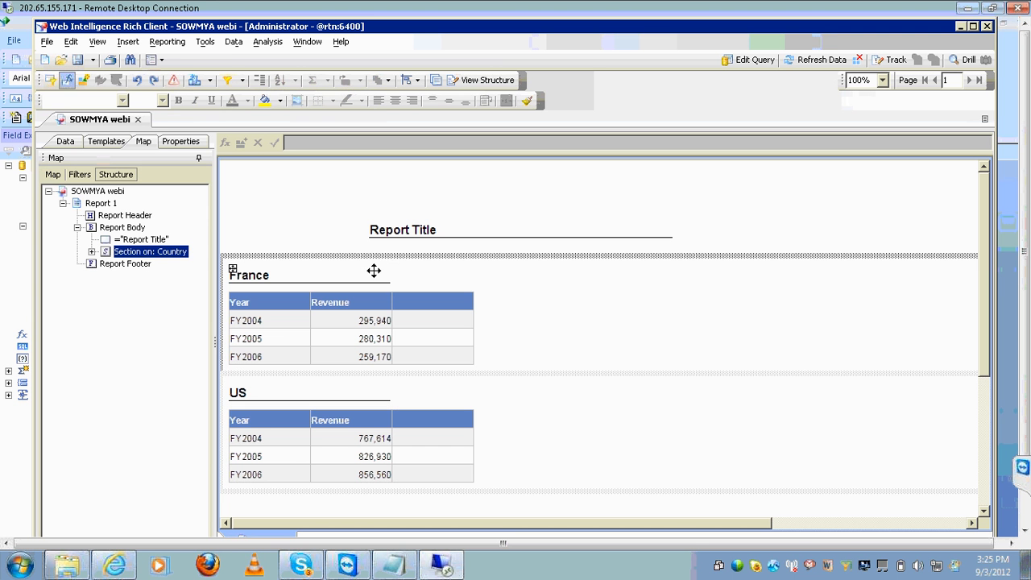
left_click(373, 269)
left_click(561, 329)
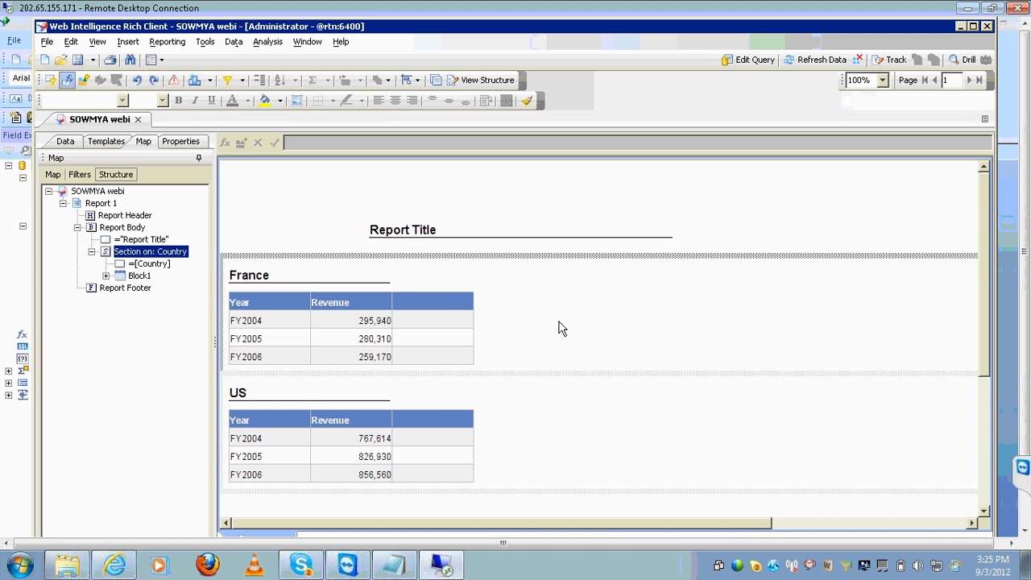
left_click(543, 184)
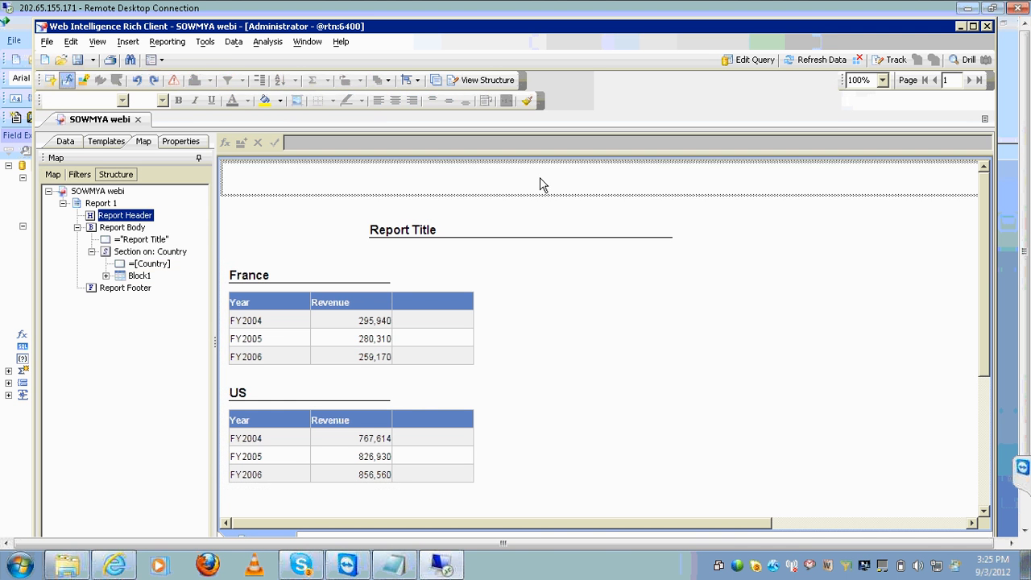
Inspect the Country section and =[Country] heading in structure view, then minimize Web Intelligence
left_click(492, 80)
left_click(572, 303)
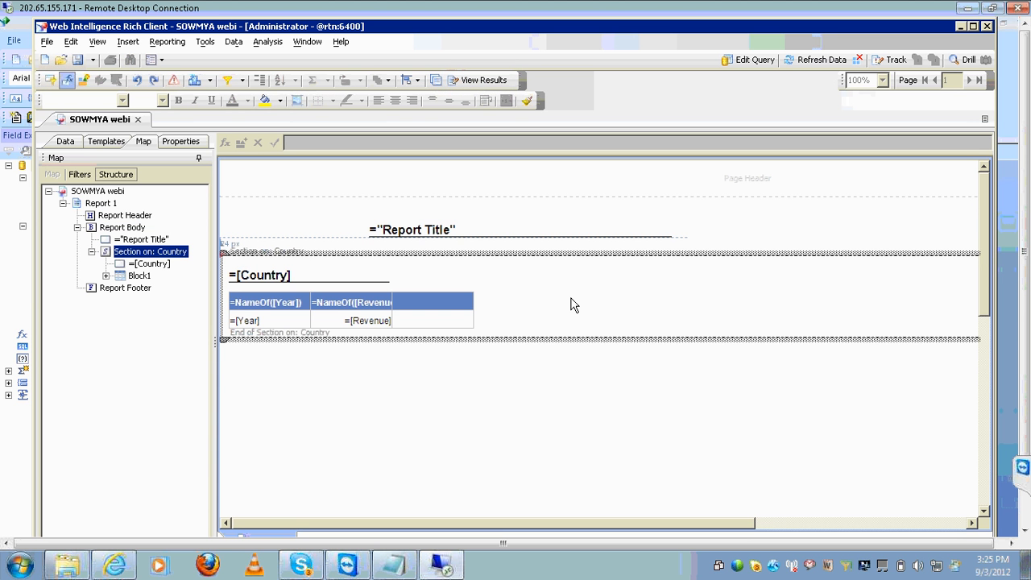
left_click(347, 271)
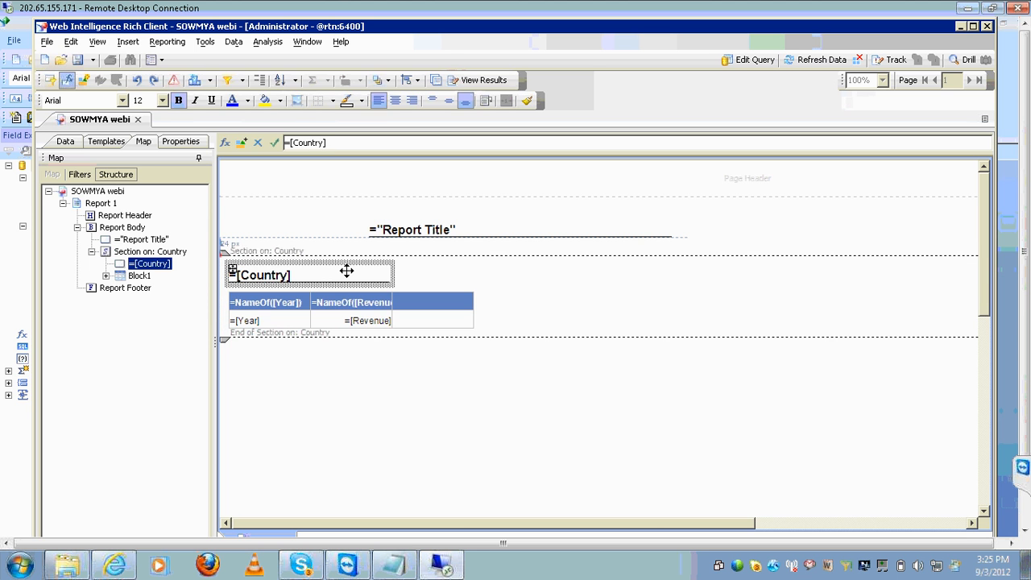
left_click(499, 77)
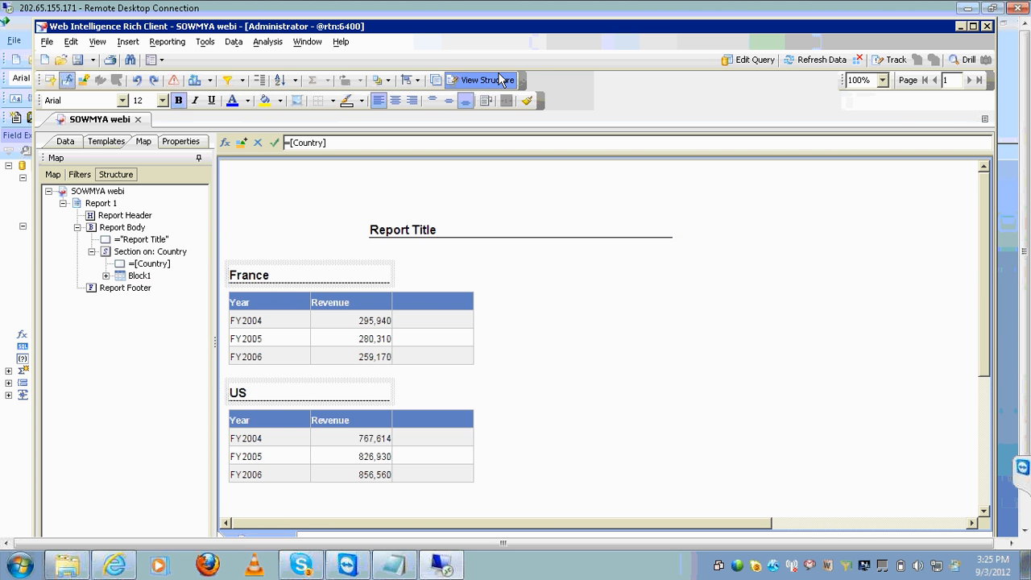
left_click(961, 27)
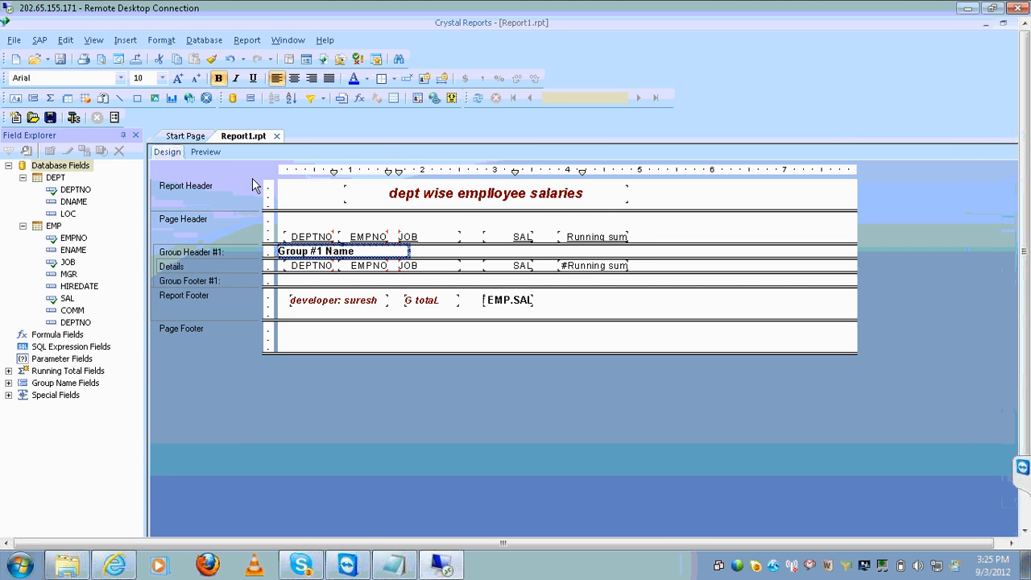
In Preview, delete the DEPTNO detail column together with its heading
left_click(214, 151)
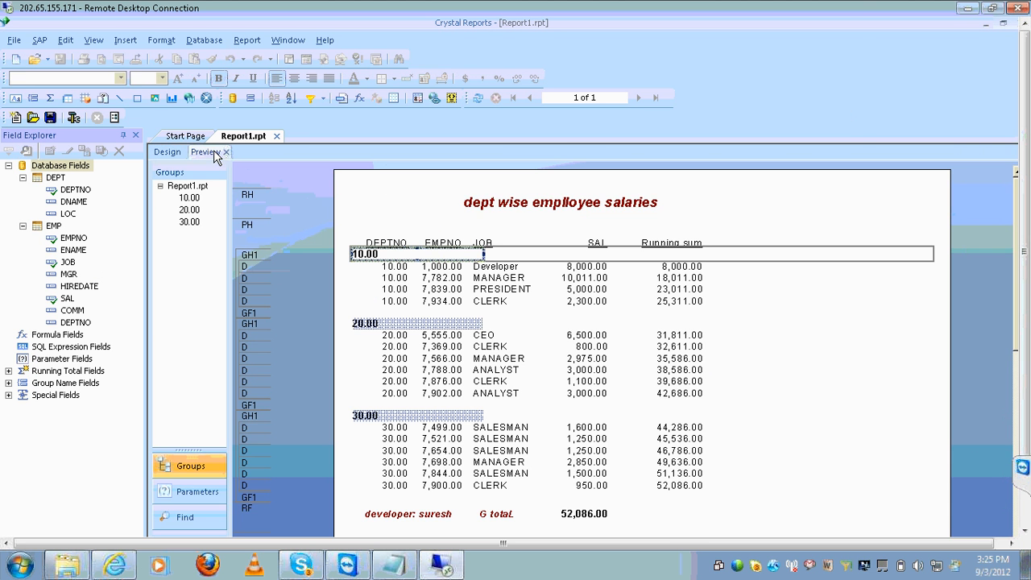
left_click(392, 280)
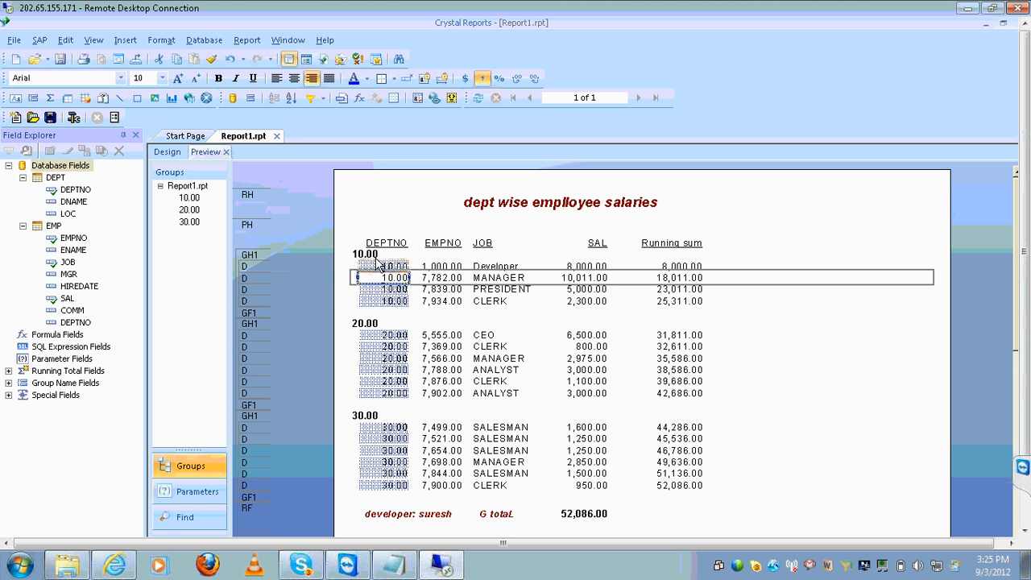
left_click(376, 255)
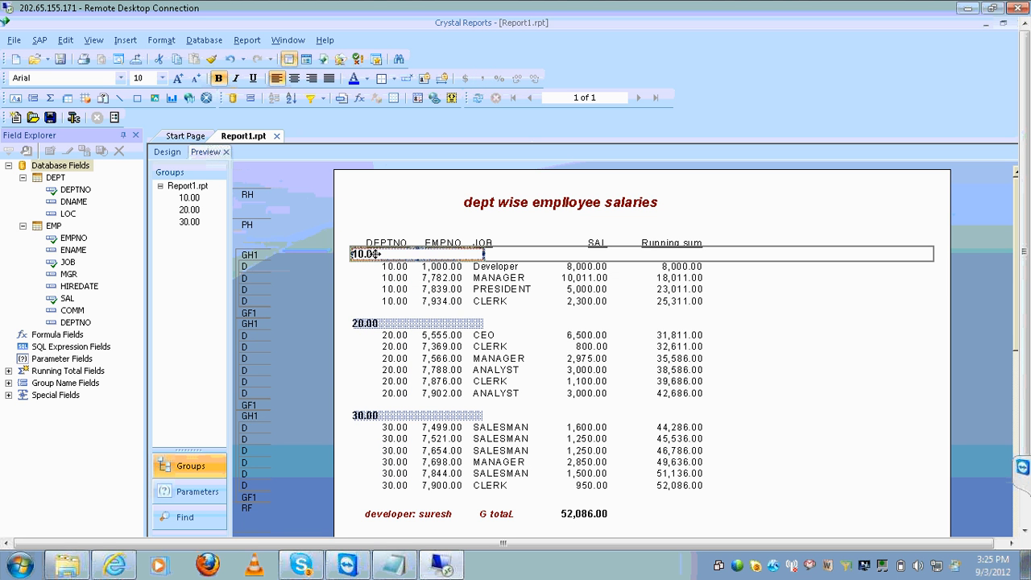
left_click(396, 278)
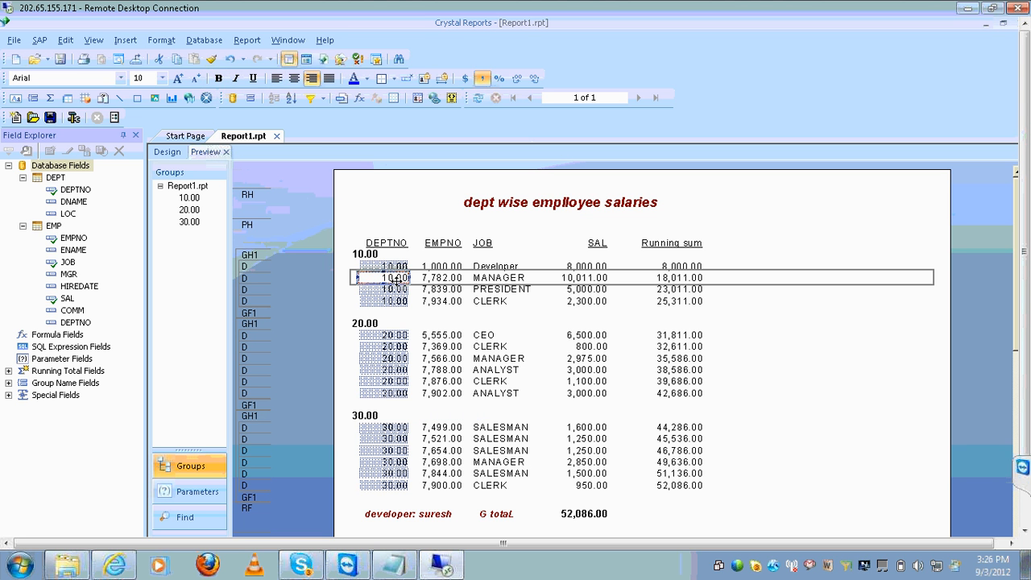
key("Delete")
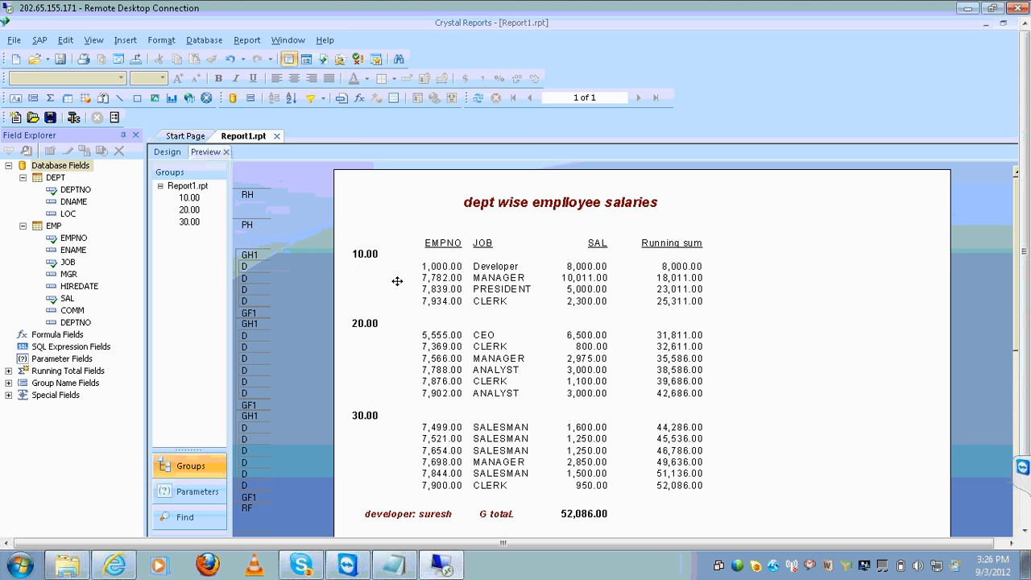
Move the Group #1 Name field up into the Page Header
left_click(395, 258)
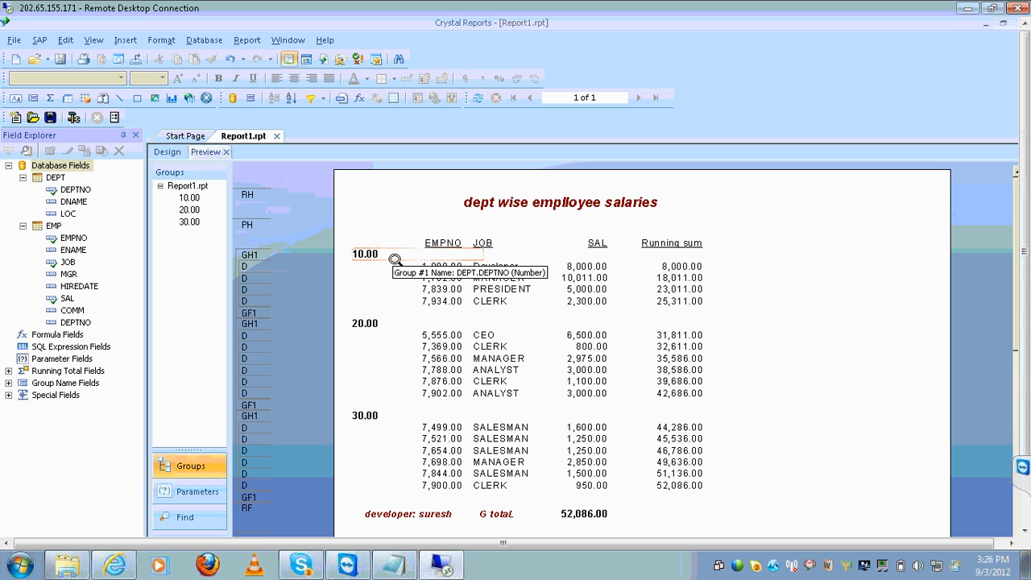
left_click(395, 258)
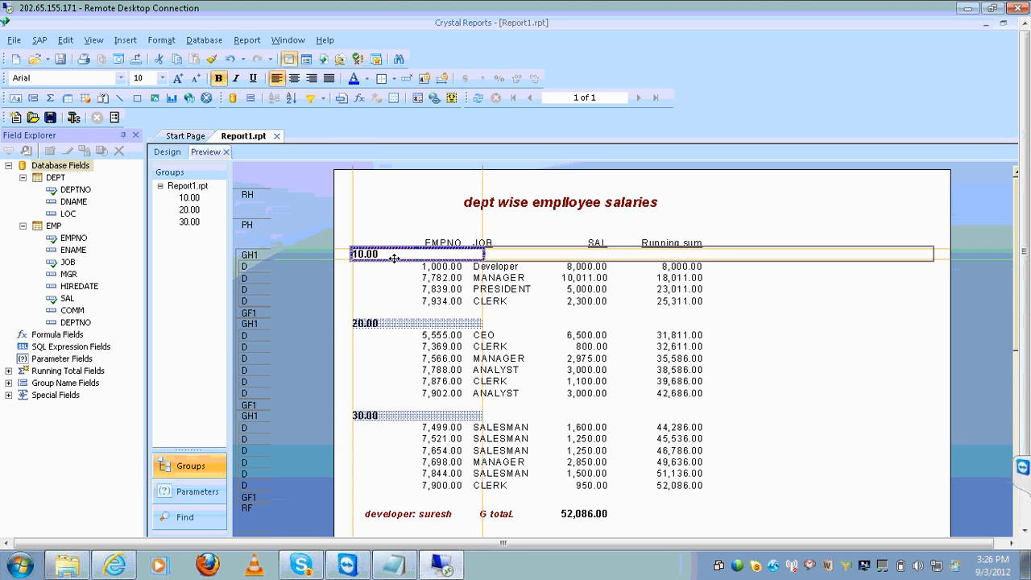
left_click_drag(395, 258, 445, 256)
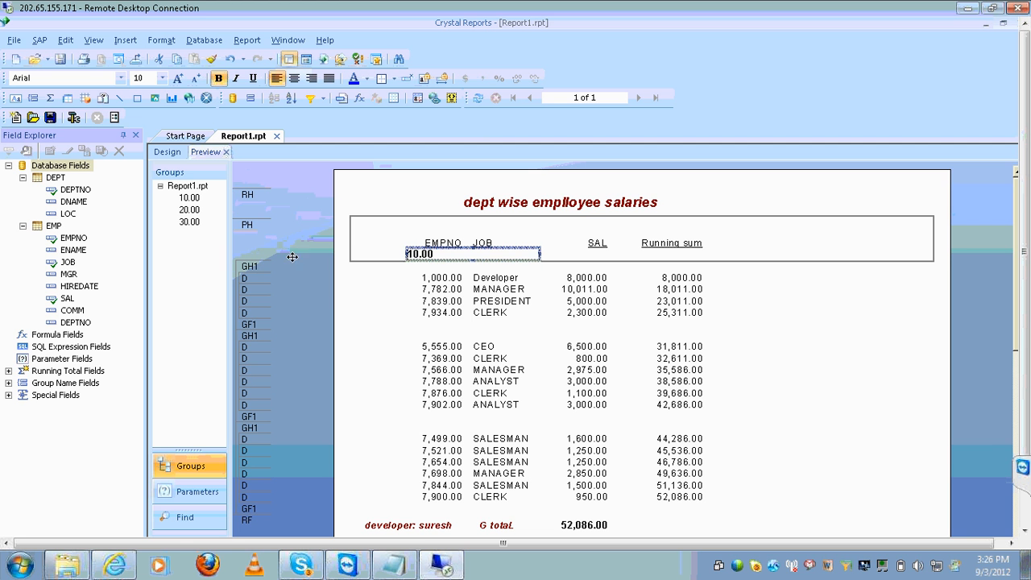
left_click(169, 151)
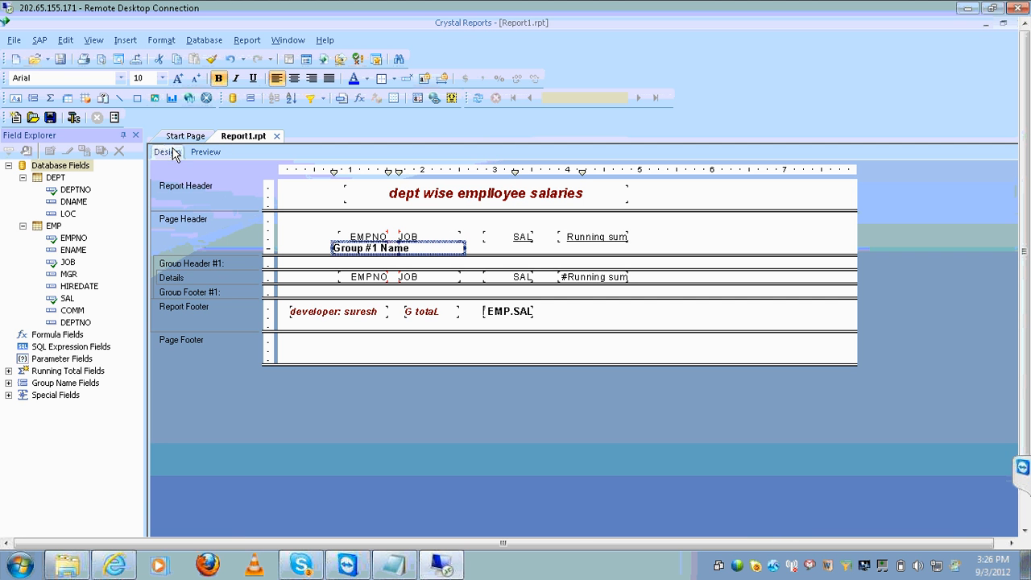
Undo the Group #1 Name move and preview salaries grouped under departments 10, 20 and 30
left_click(230, 58)
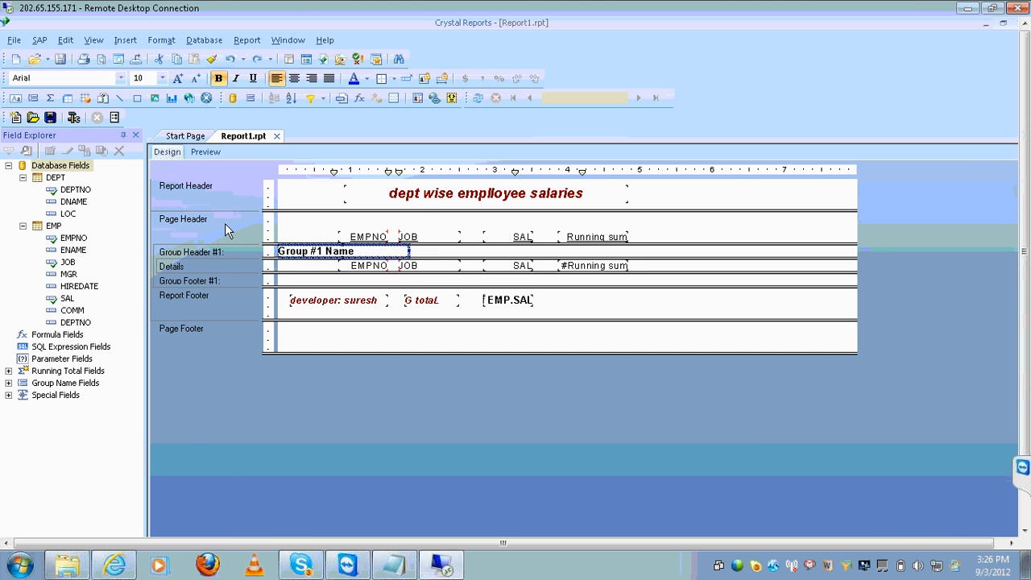
left_click(205, 153)
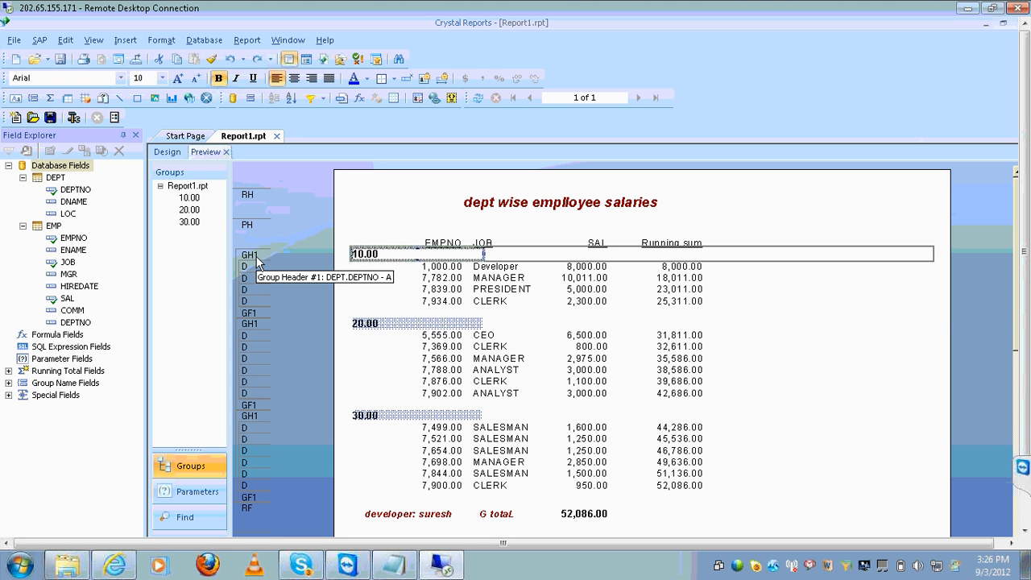
left_click(1025, 514)
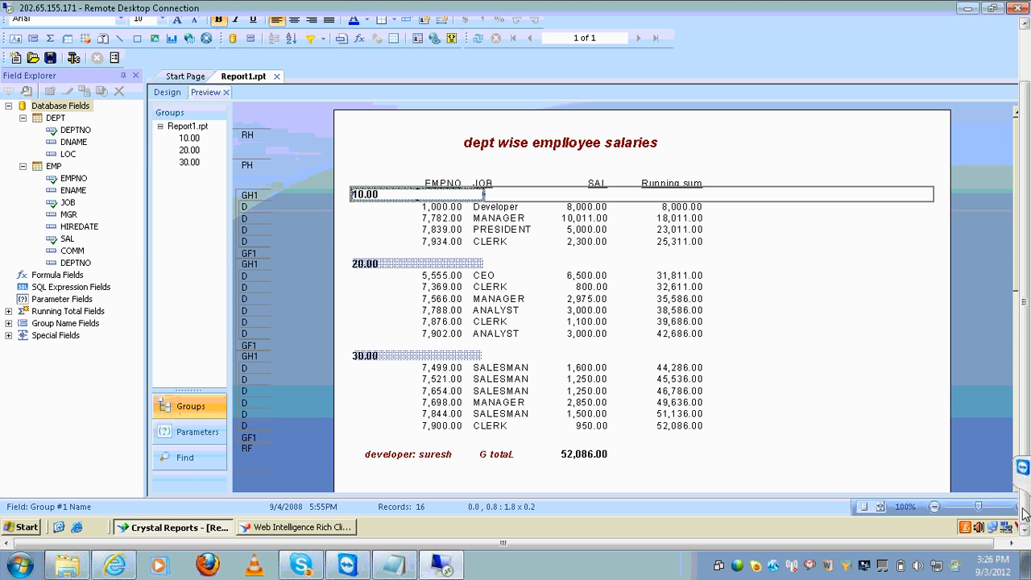
left_click(332, 531)
left_click(294, 272)
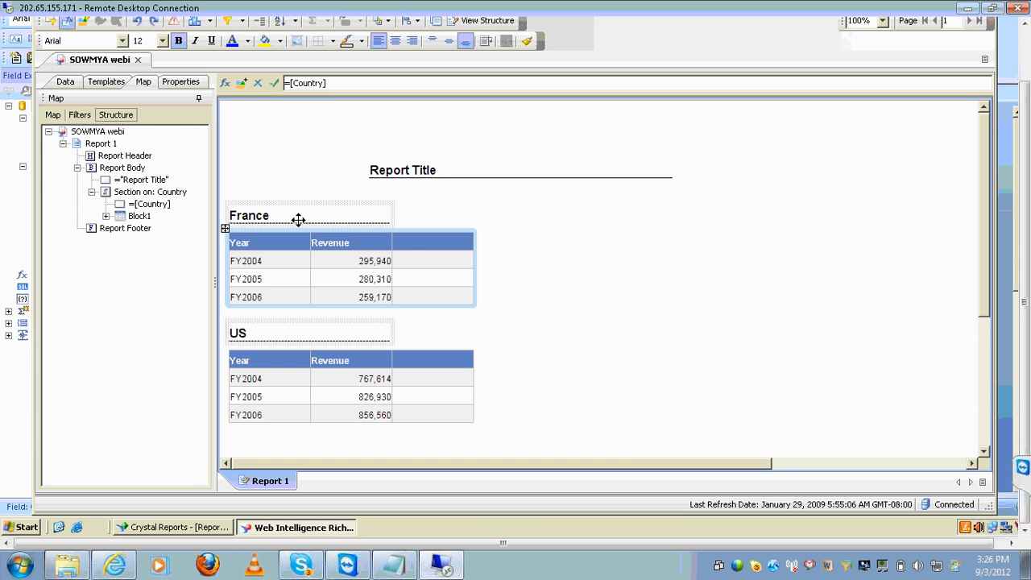
left_click(298, 219)
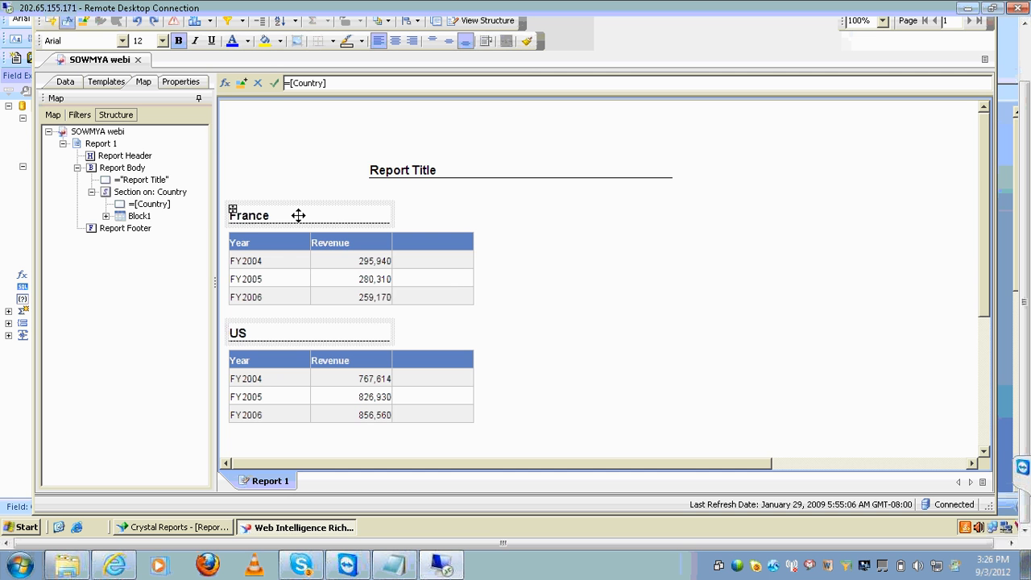
left_click(487, 21)
left_click(501, 223)
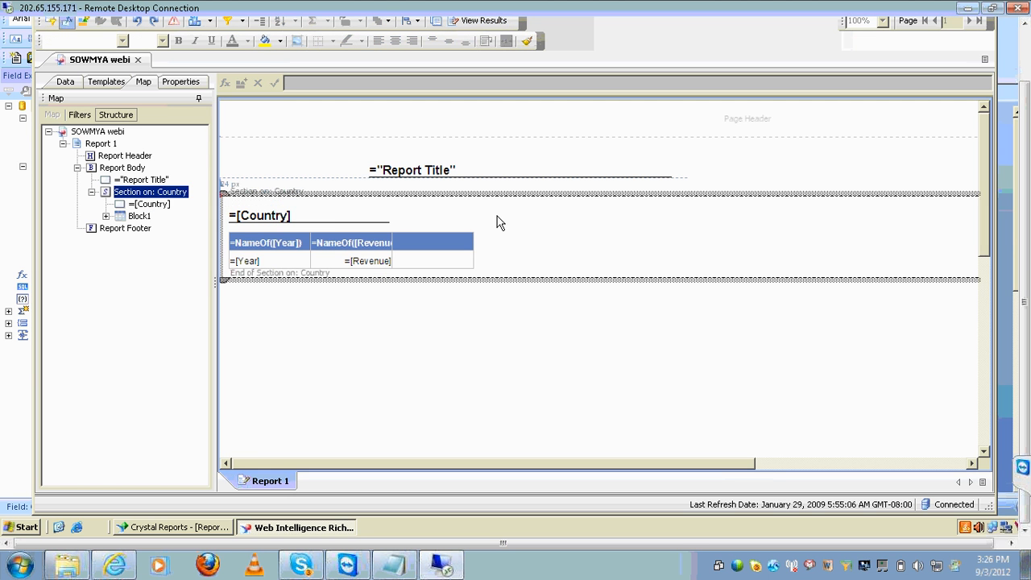
left_click(347, 214)
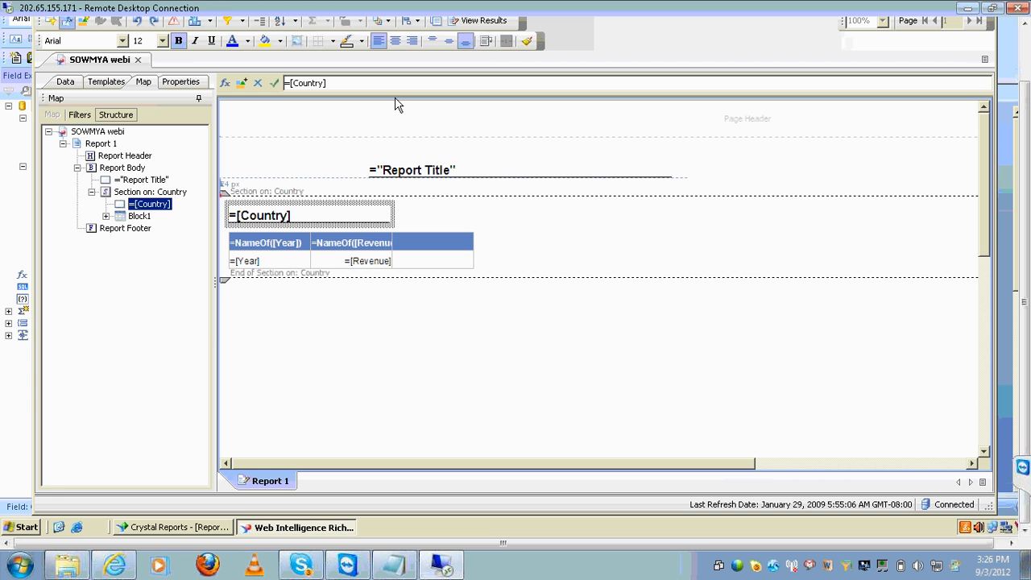
left_click(484, 21)
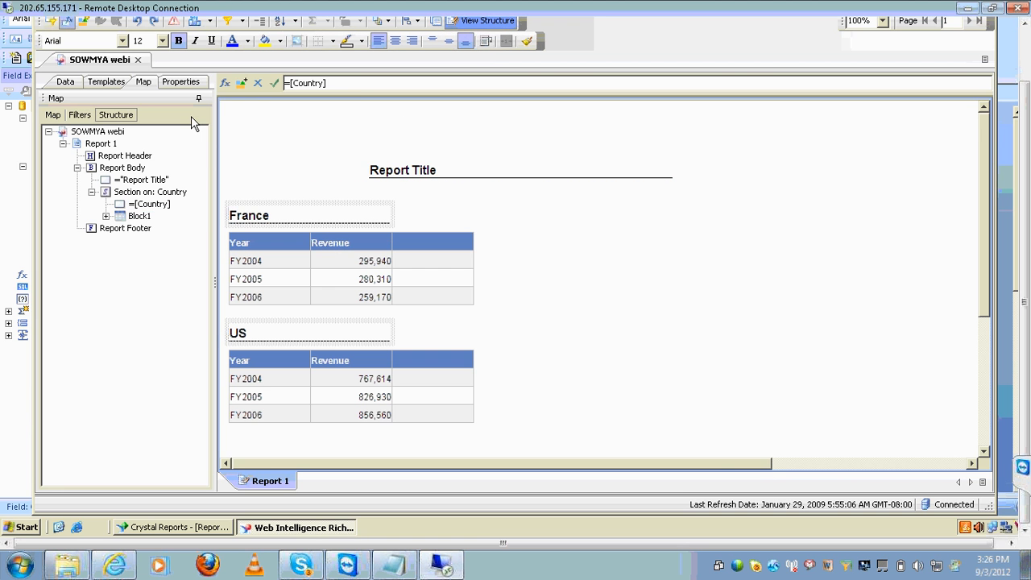
left_click(52, 114)
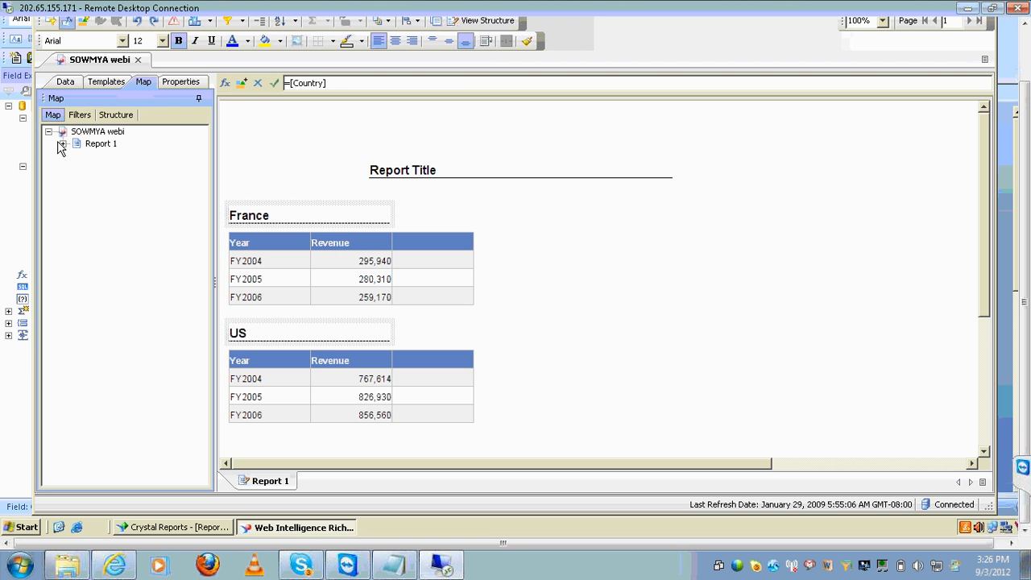
left_click(62, 144)
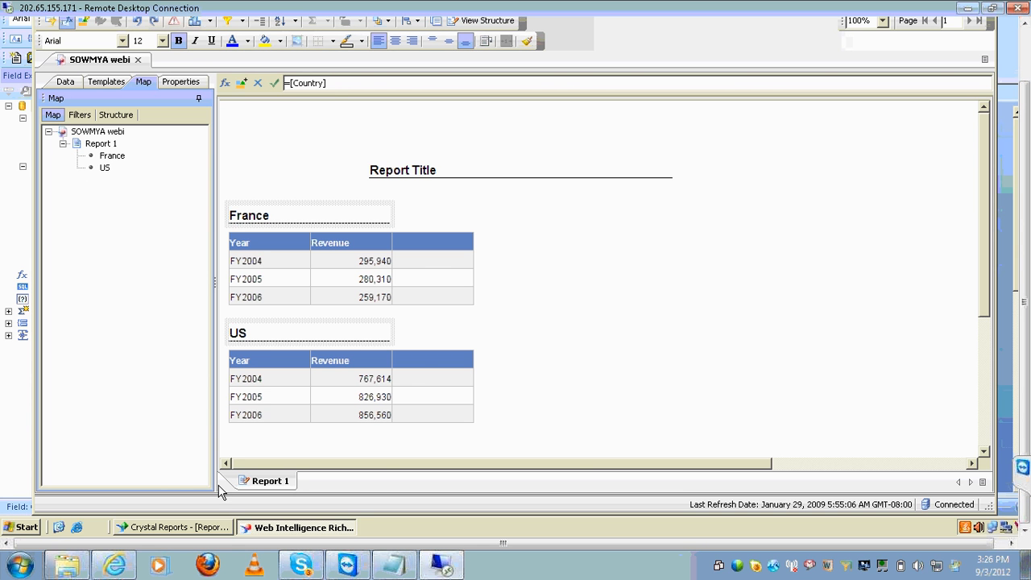
left_click(212, 525)
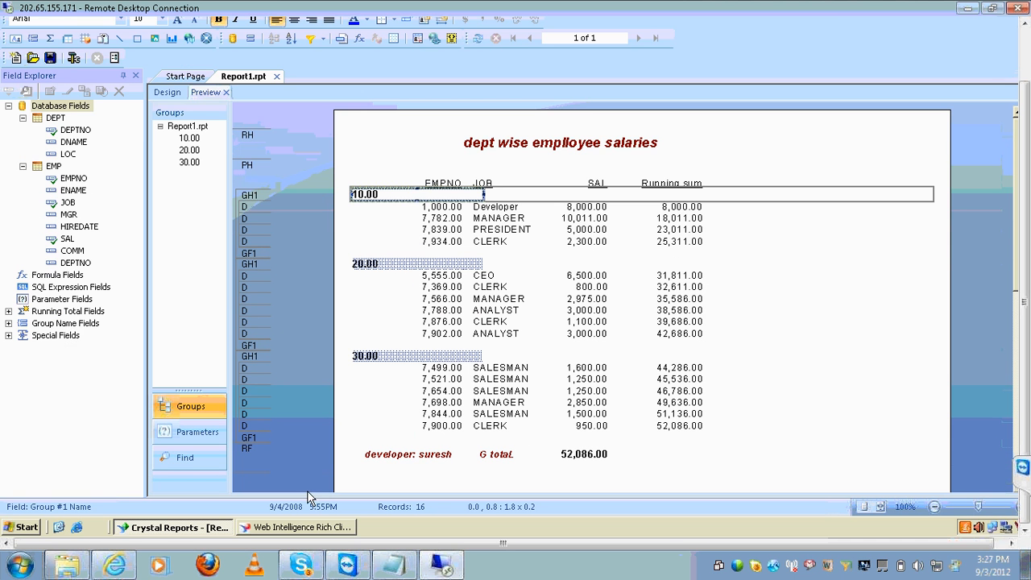
left_click(306, 528)
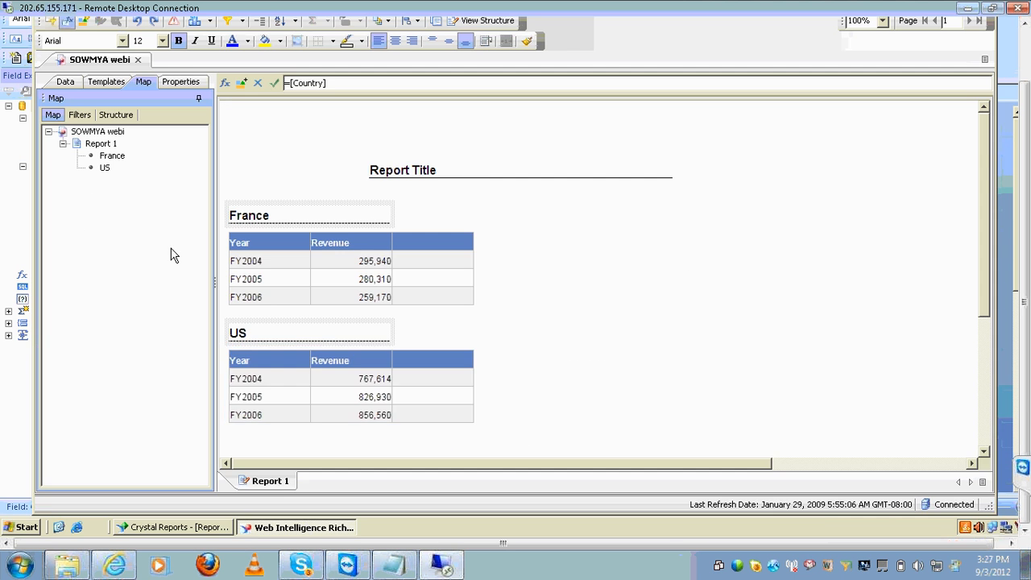
left_click(106, 168)
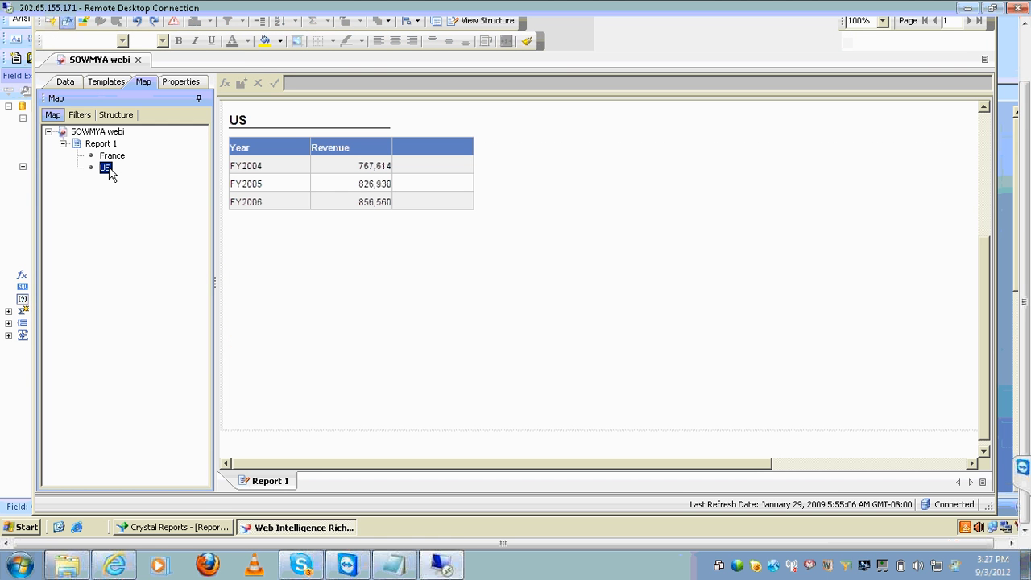
left_click(204, 529)
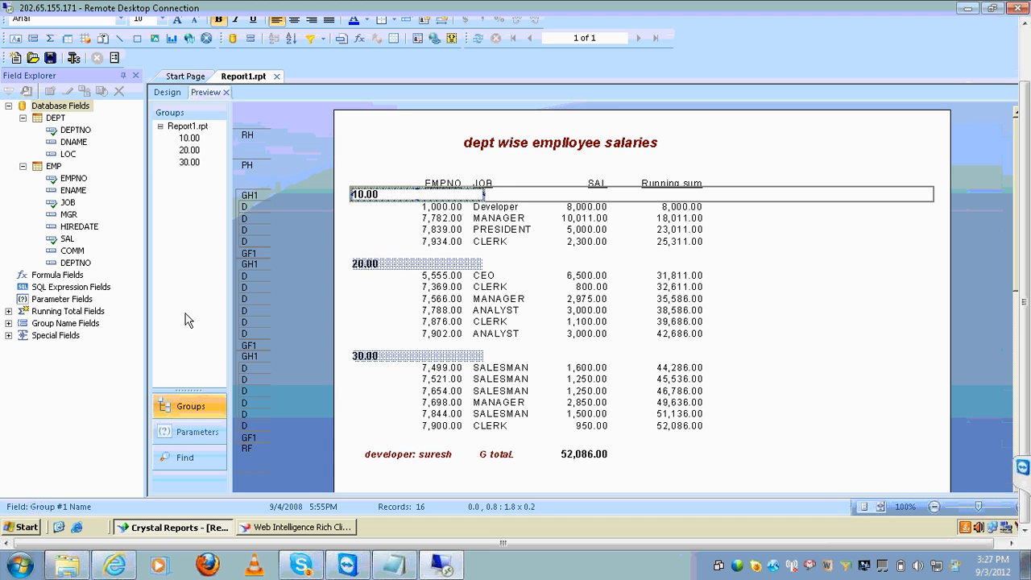
Jump through department groups 30.00, 20.00 and 10.00 from the Groups tree, then deselect
left_click(191, 163)
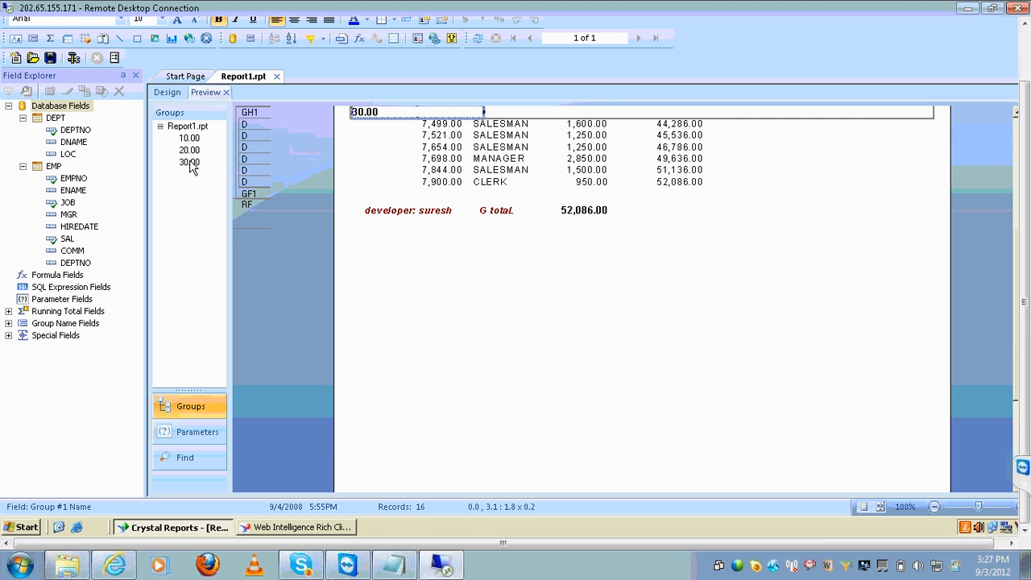
left_click(189, 151)
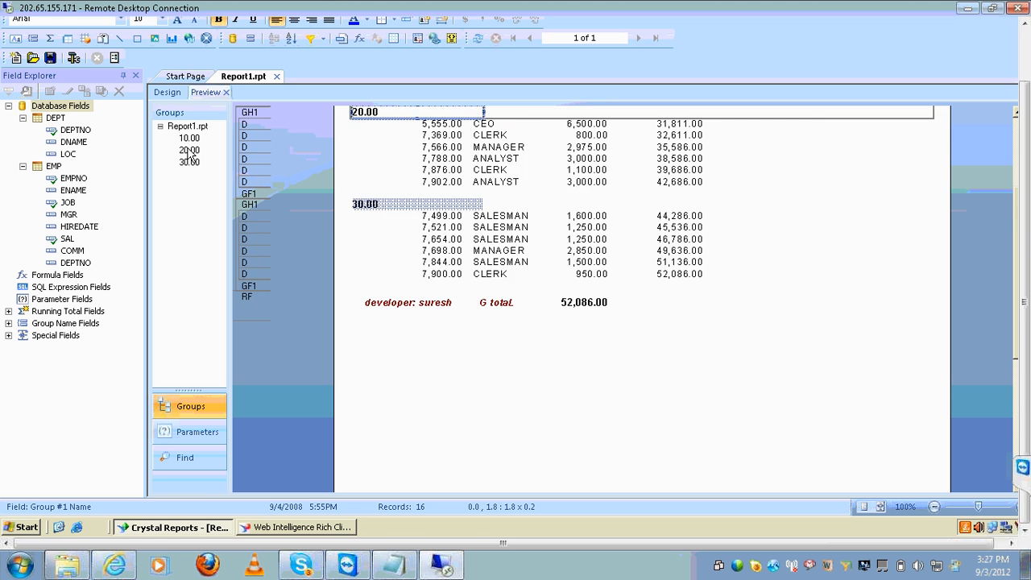
left_click(189, 138)
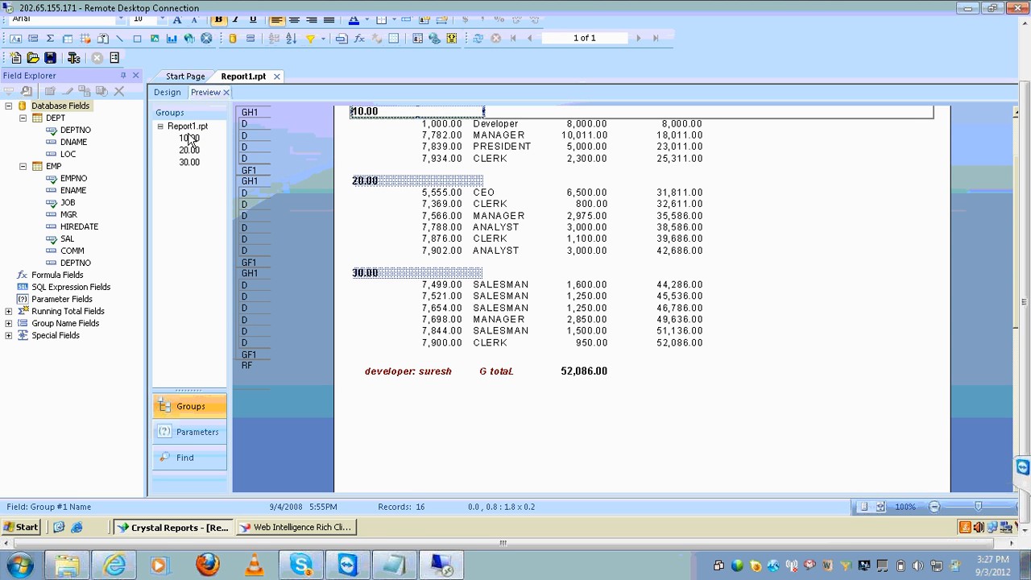
left_click(1015, 124)
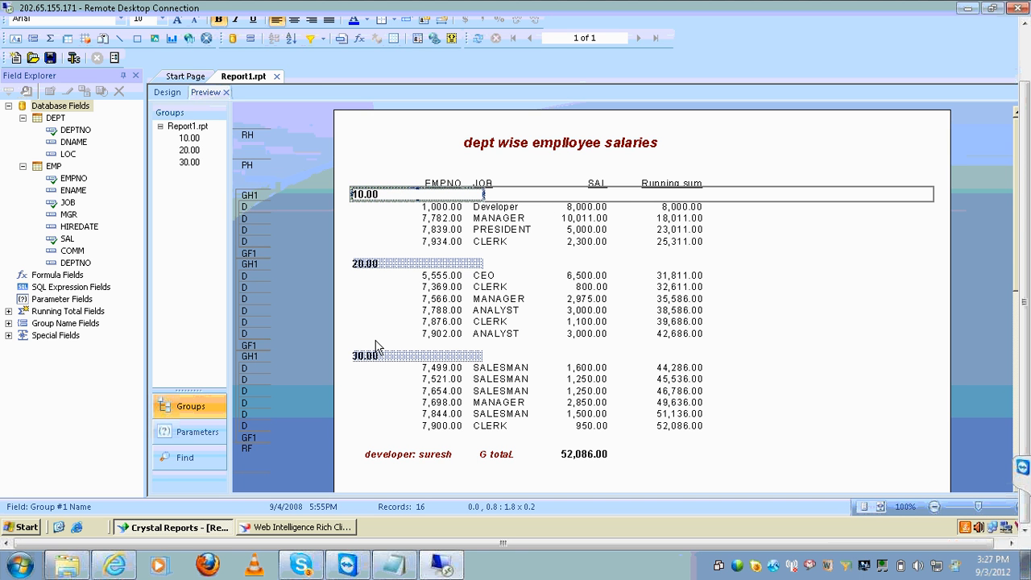
left_click(382, 245)
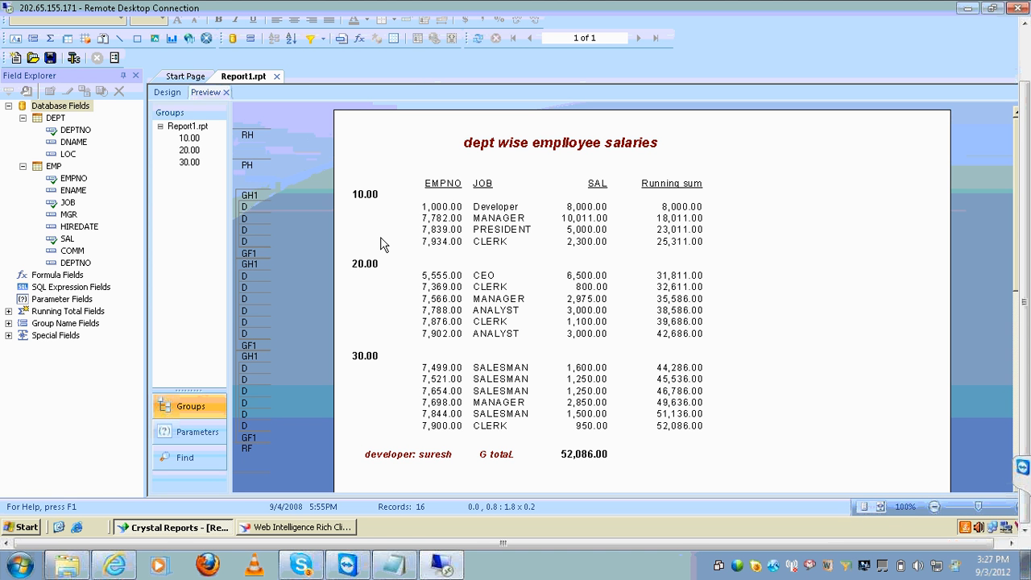
double_click(374, 196)
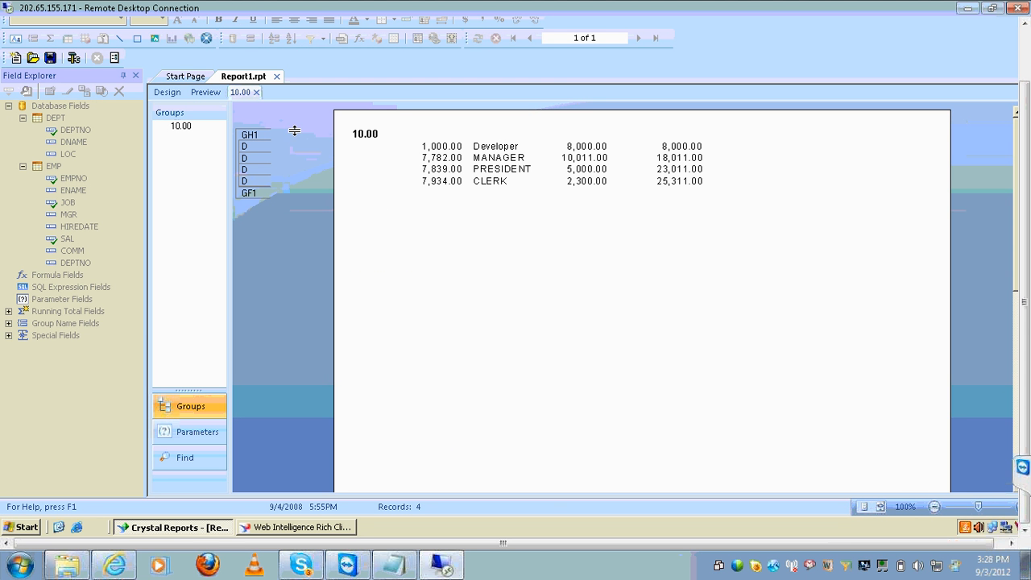
left_click(256, 93)
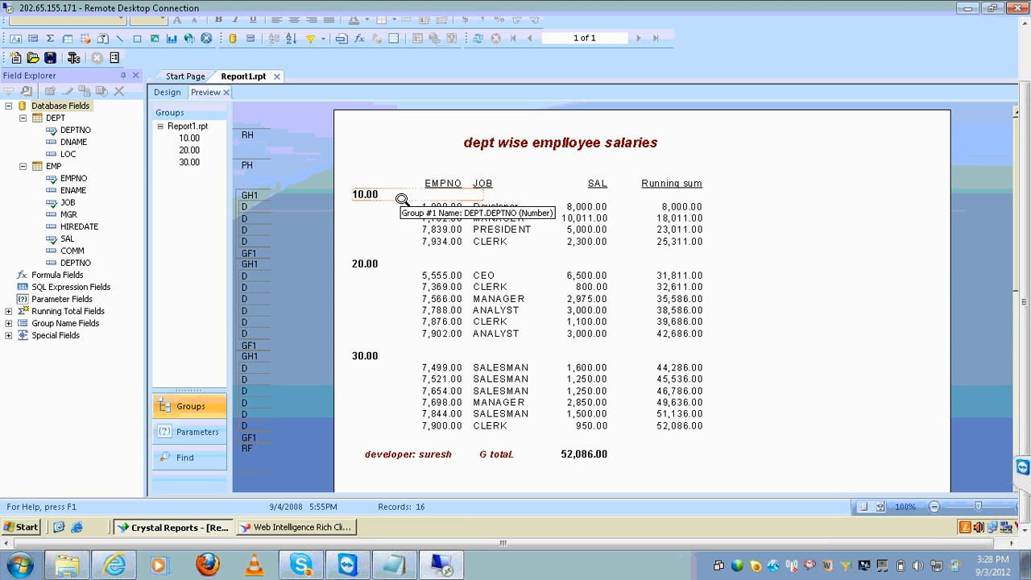
left_click(373, 264)
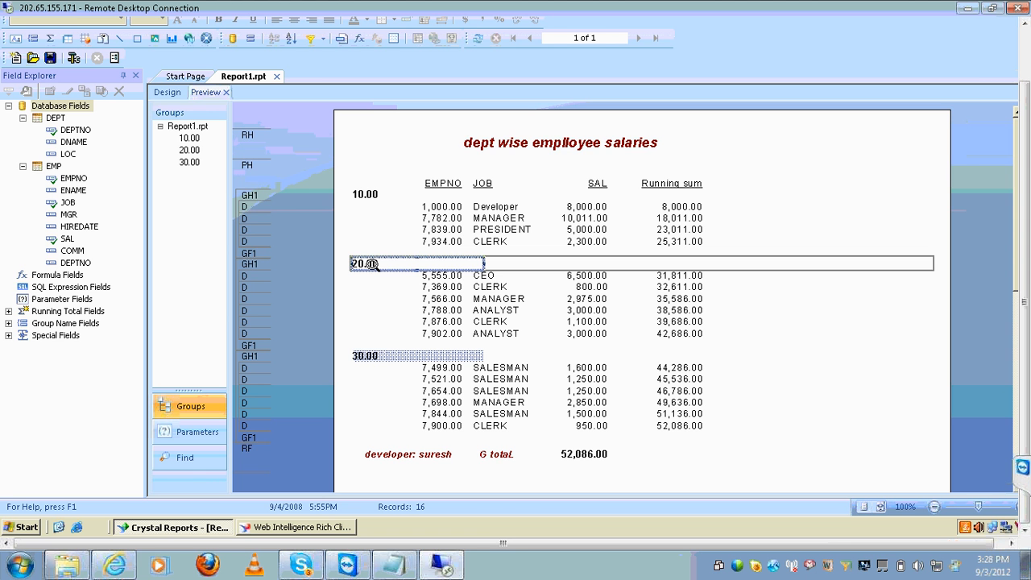
double_click(373, 264)
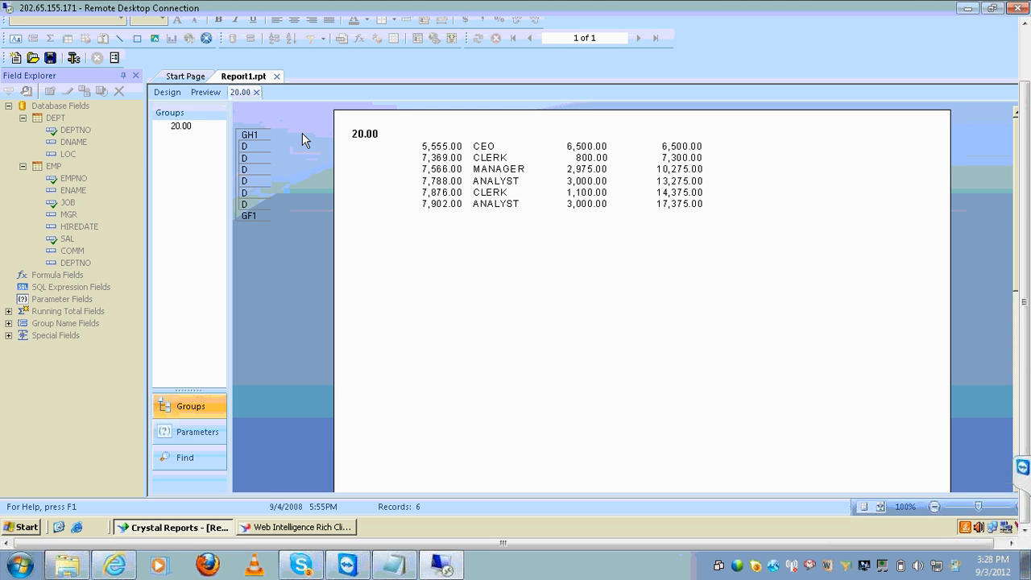
left_click(257, 93)
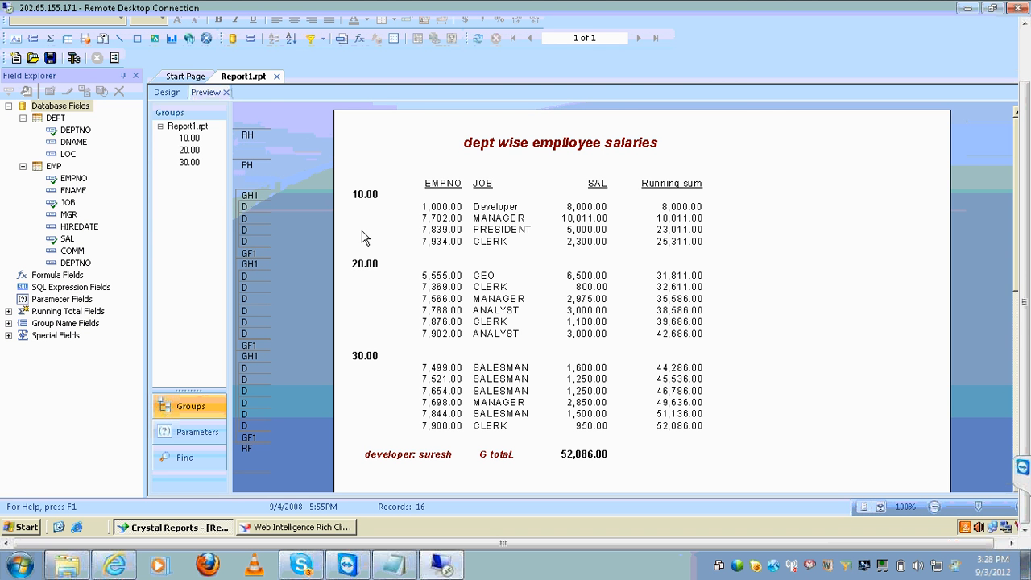
left_click(669, 299)
left_click(360, 357)
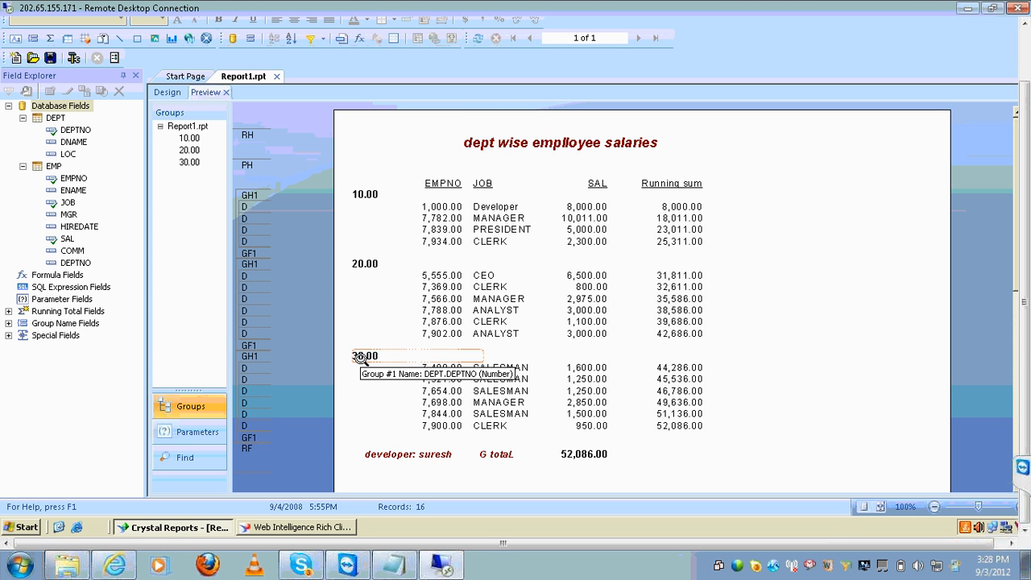
double_click(360, 356)
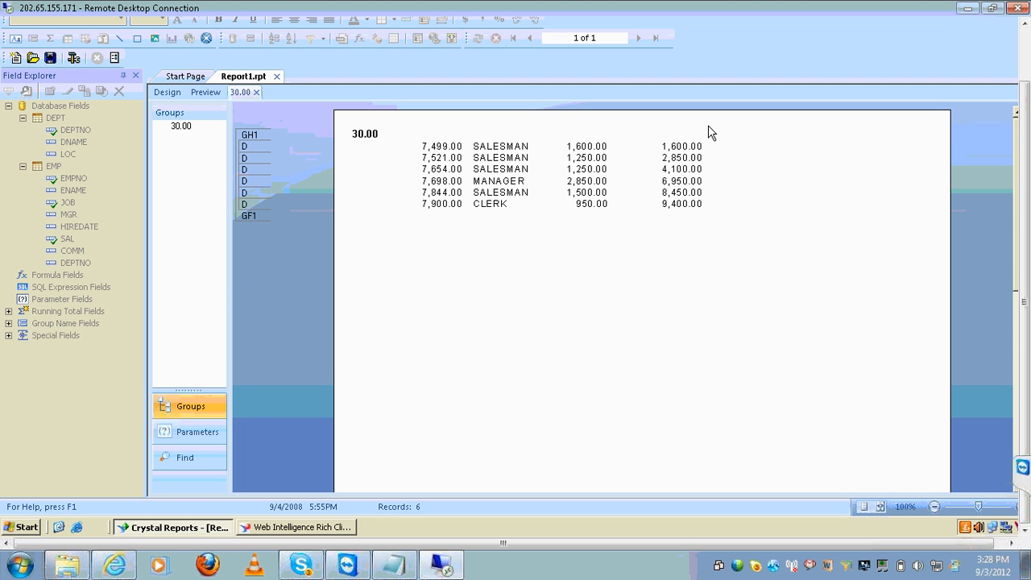
left_click(255, 92)
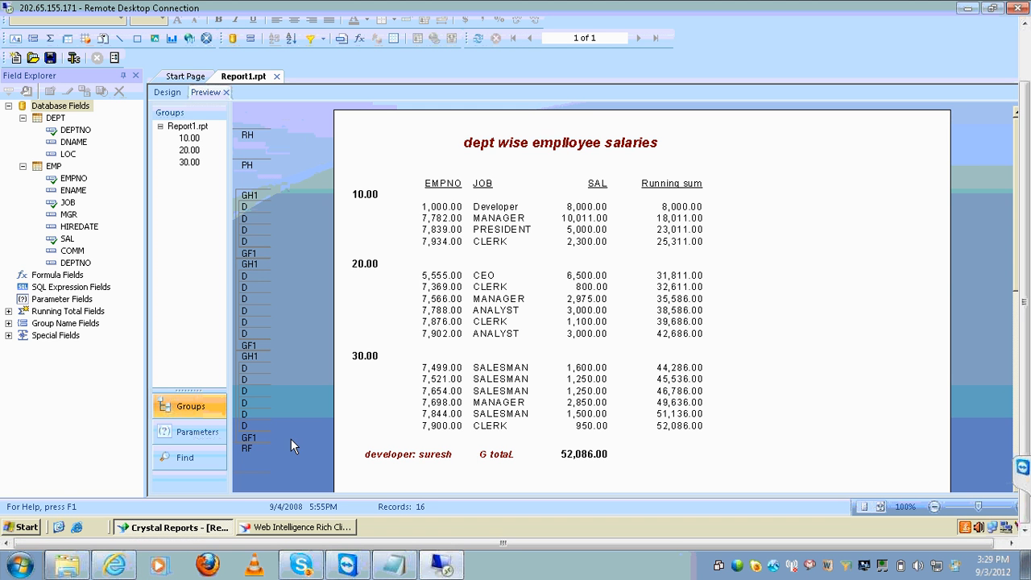
Drill down into department 10.00, close the drill-down, and bring the Notepad notes forward
left_click(479, 138)
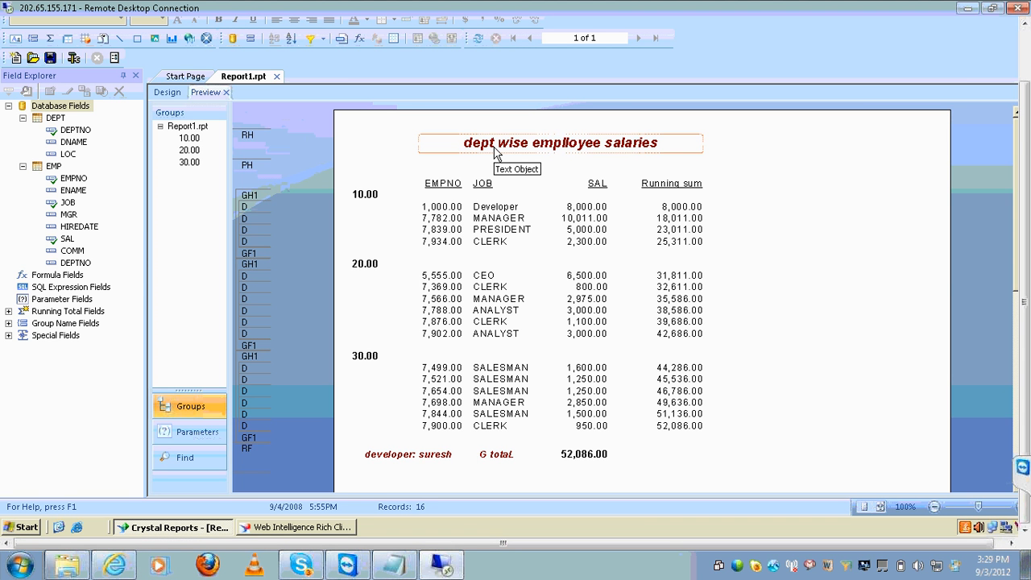
left_click(367, 195)
double_click(369, 194)
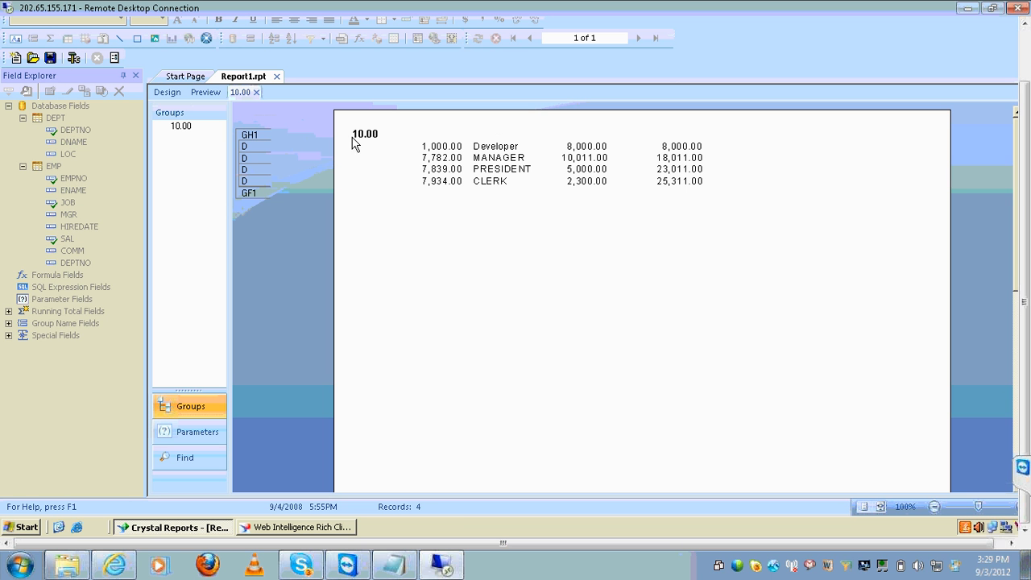
left_click(257, 92)
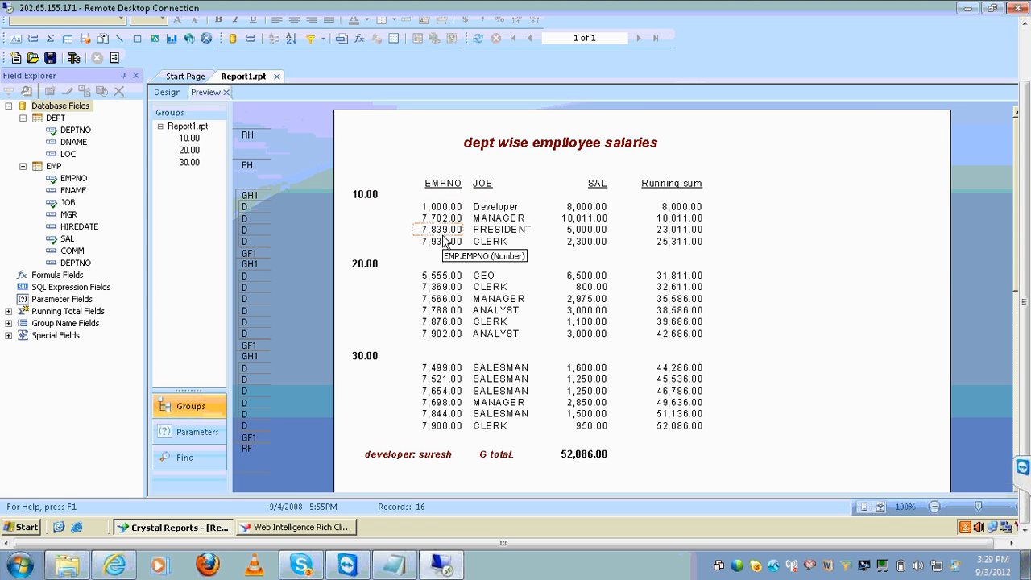
left_click(386, 194)
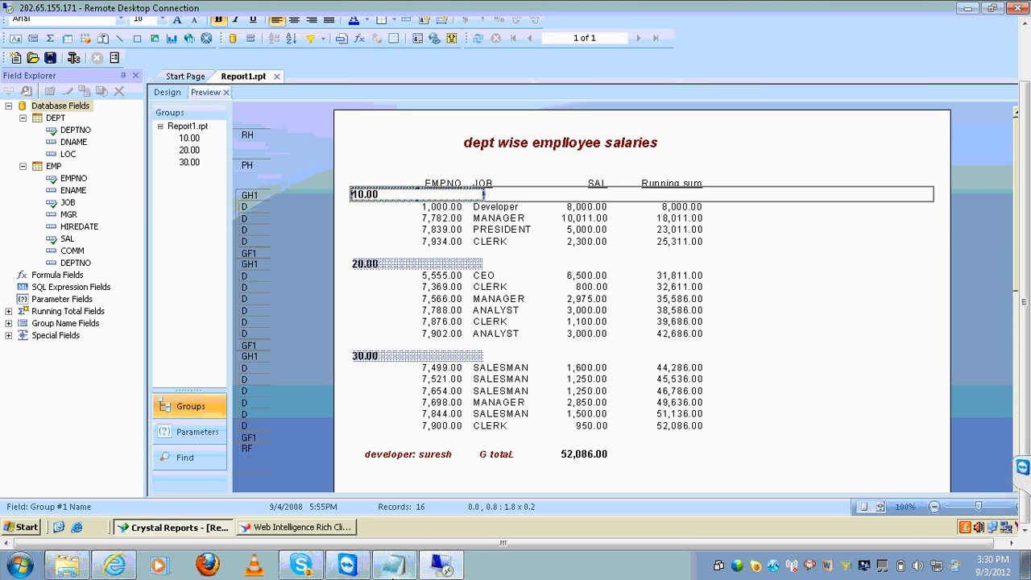
left_click(394, 570)
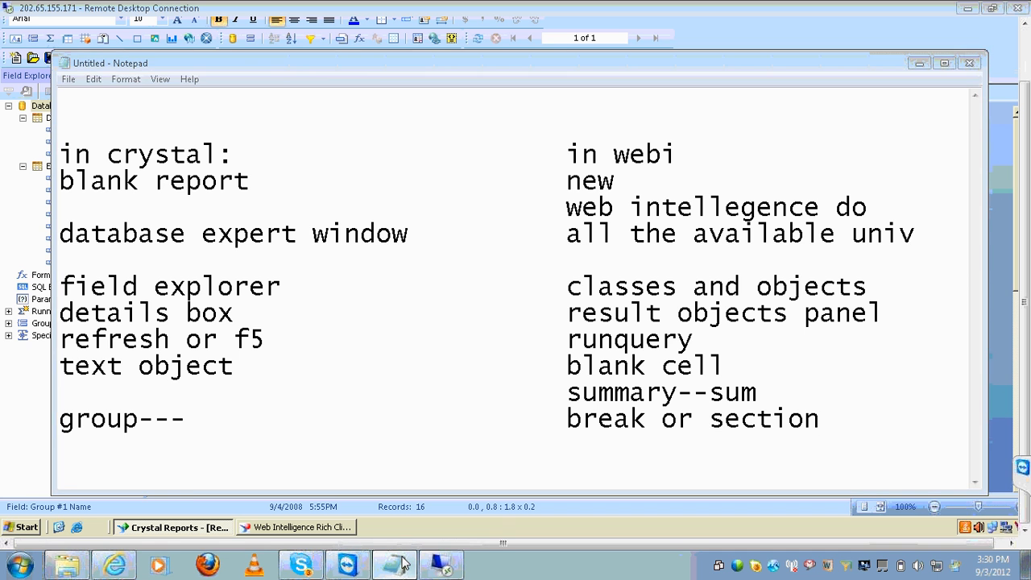
Add an efashion--- note listing year,state,salesrevenue and 'perform the group on year'
left_click(395, 570)
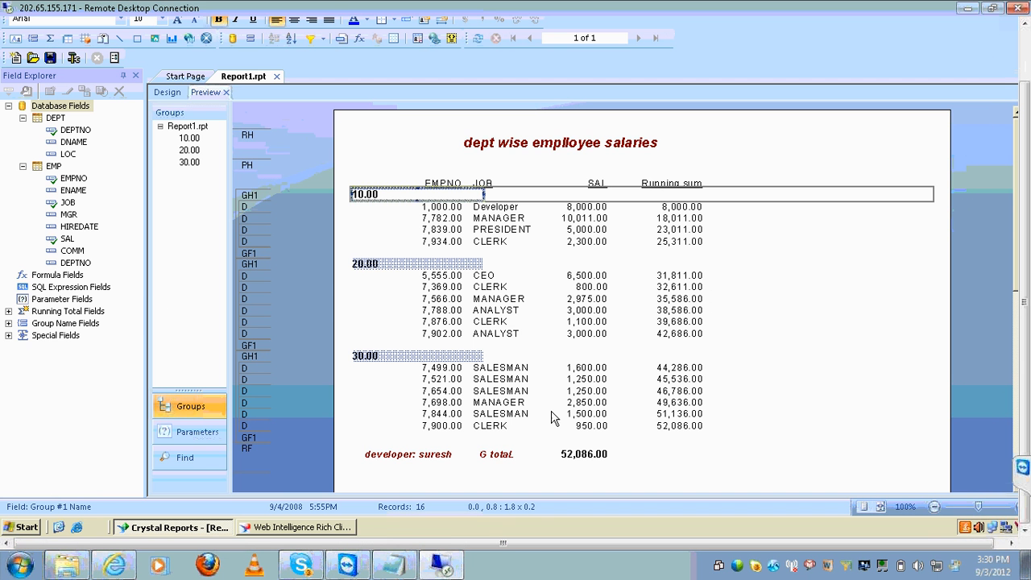
left_click(394, 570)
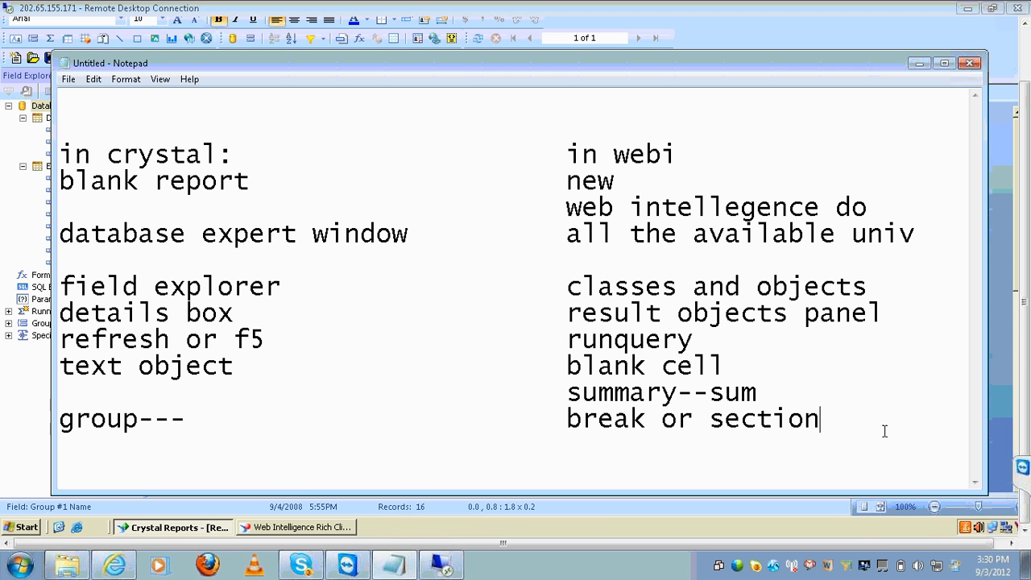
key("Return")
key("Return")
key("Return")
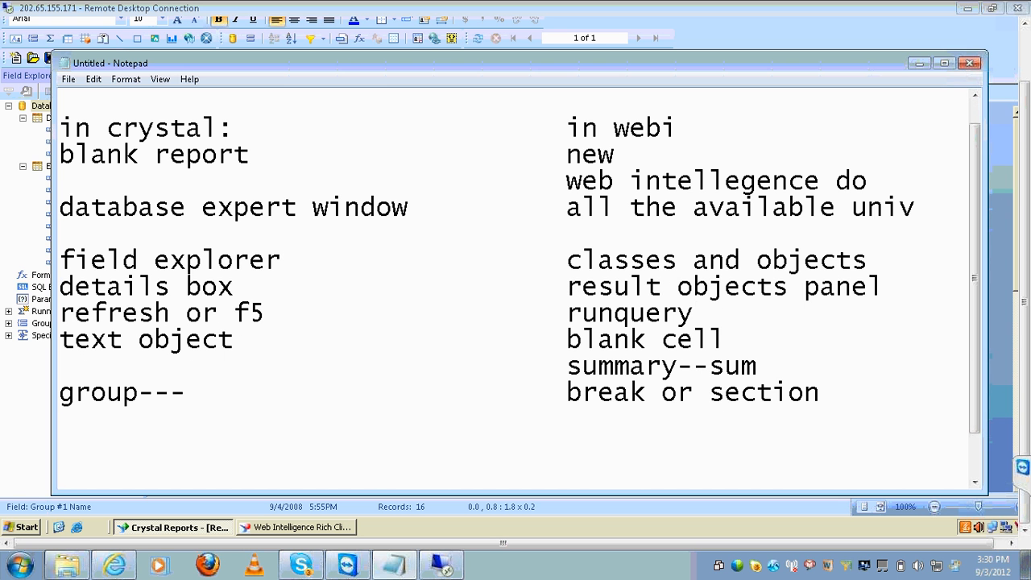
type("mt")
key("BackSpace")
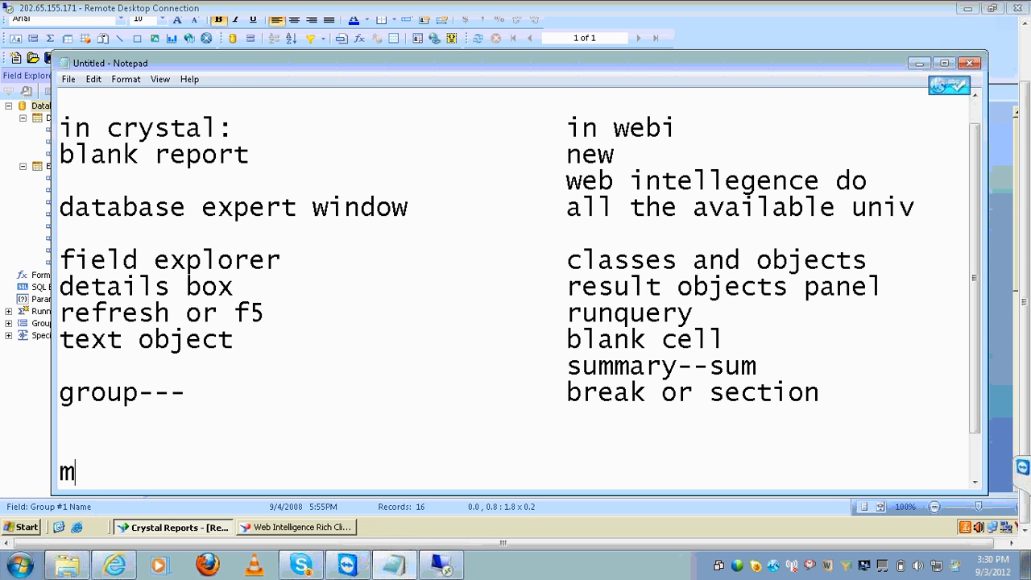
type("\\")
key("BackSpace")
key("BackSpace")
type("efashi")
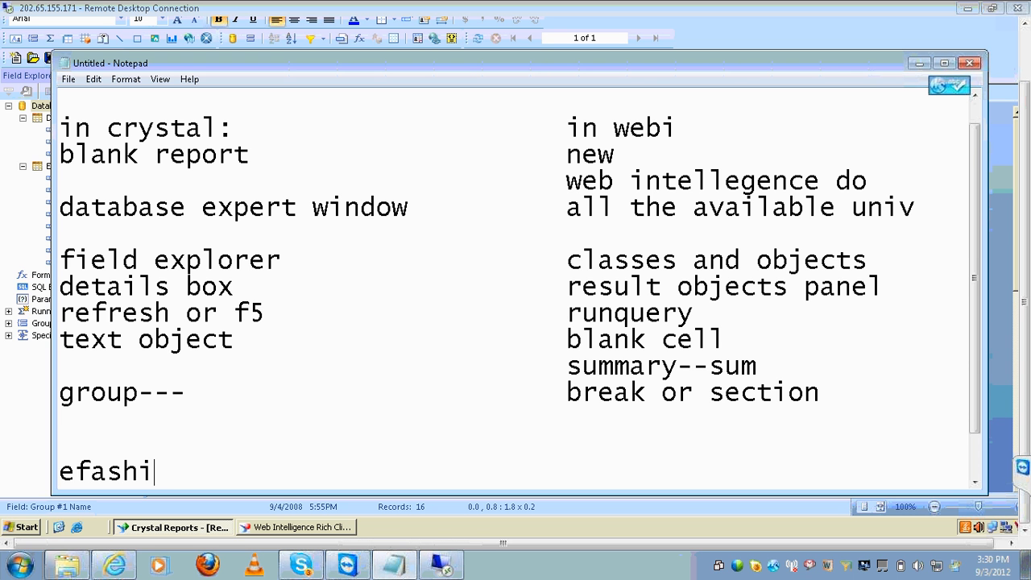
type("on---")
key("Return")
key("Return")
type("ye")
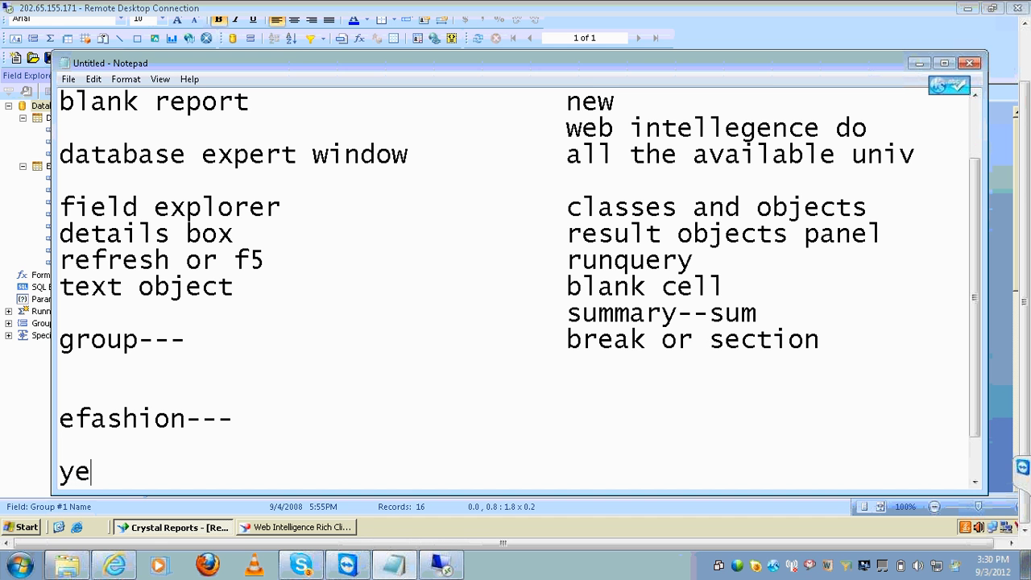
type("ar,stat")
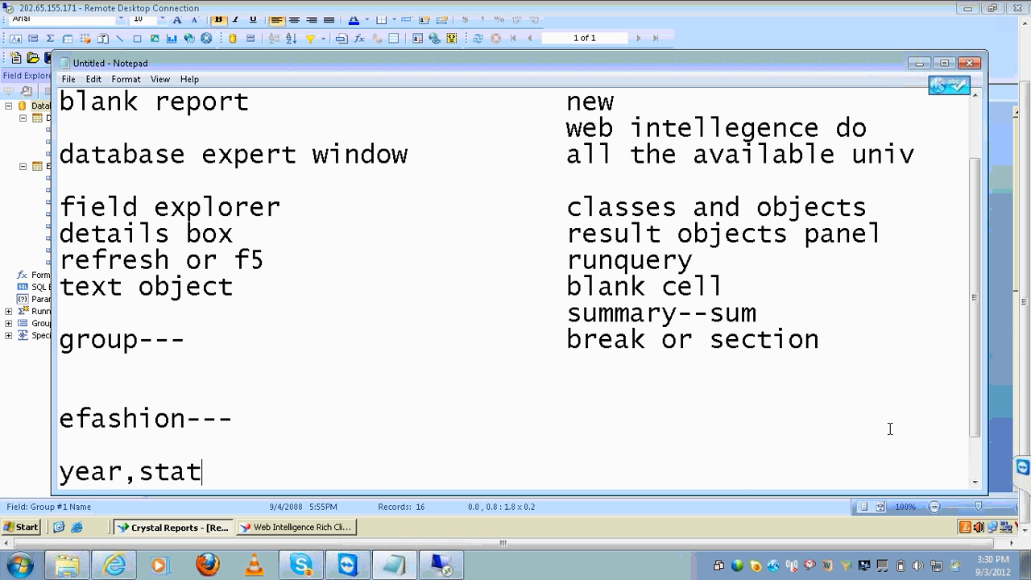
type("e,salesrev")
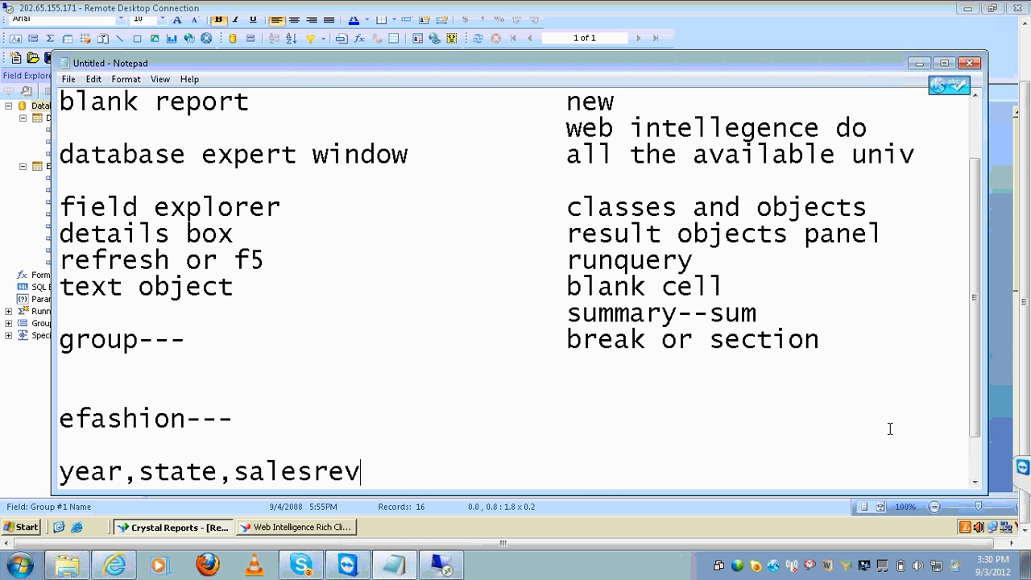
type("enue")
key("Return")
type("perf")
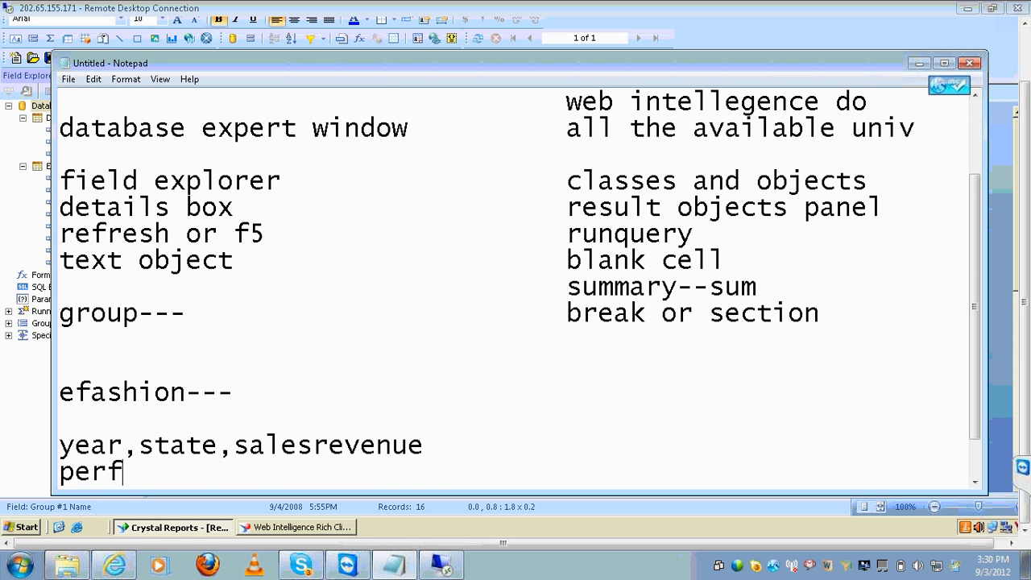
type("orm t")
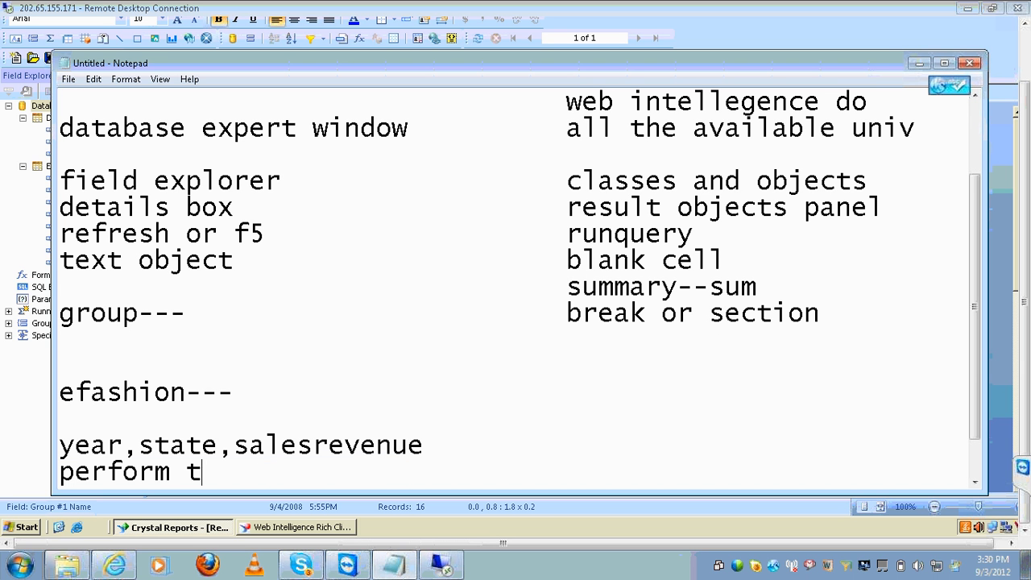
type("he group on year")
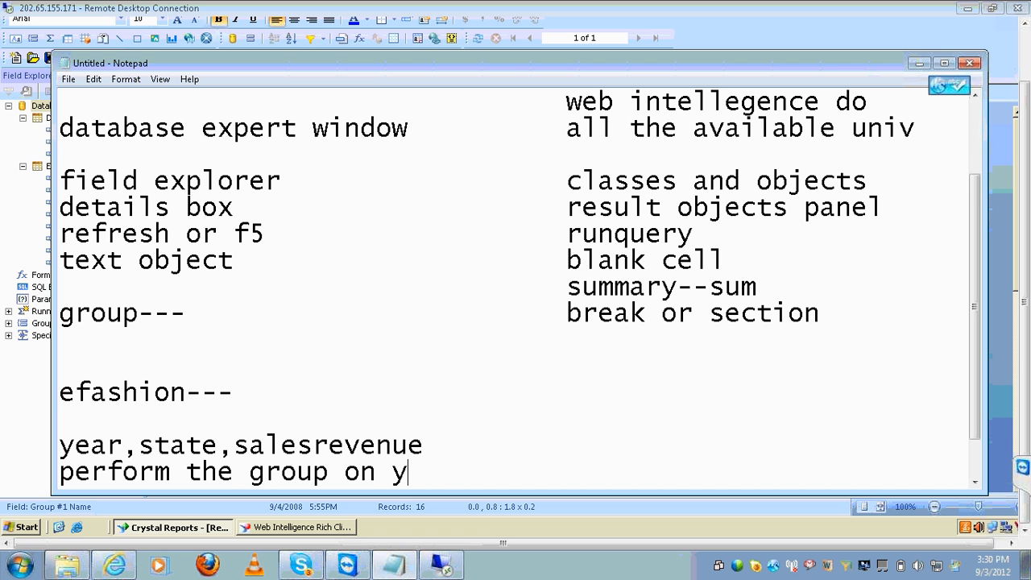
key("Return")
key("Return")
key("Return")
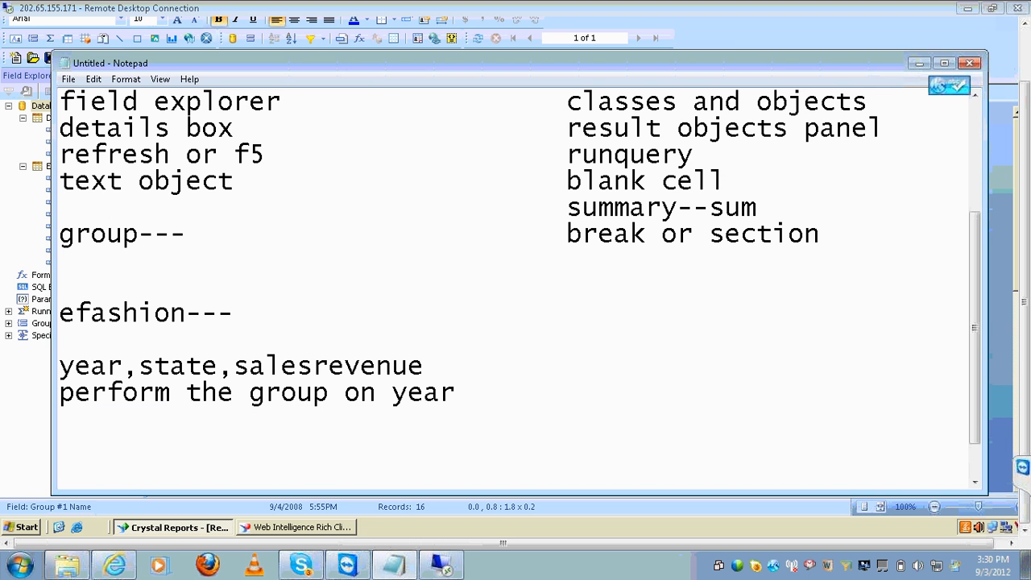
Add a motors heading with the field list contry,regio,client,sale
type("motors")
key("Return")
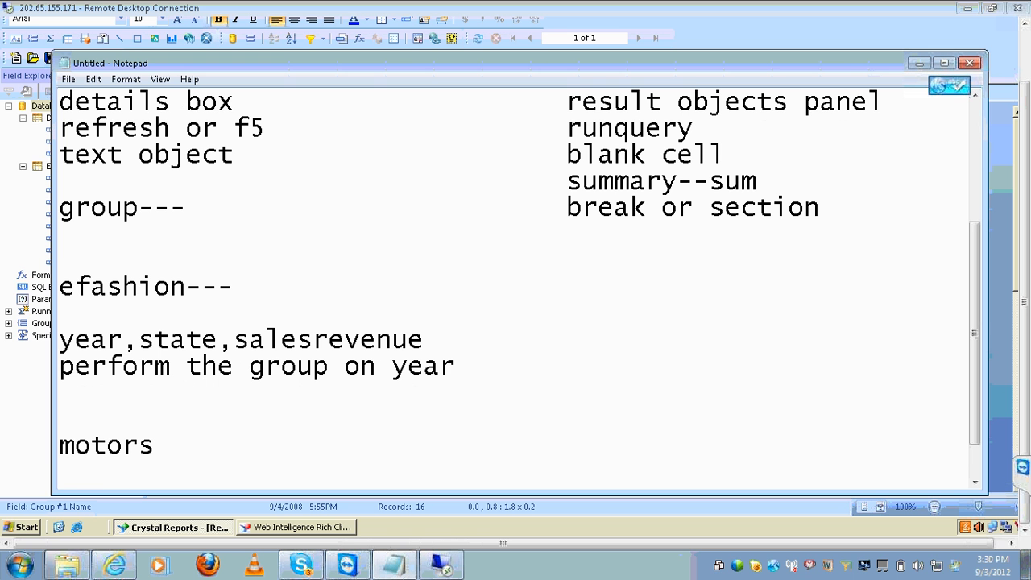
type("coou")
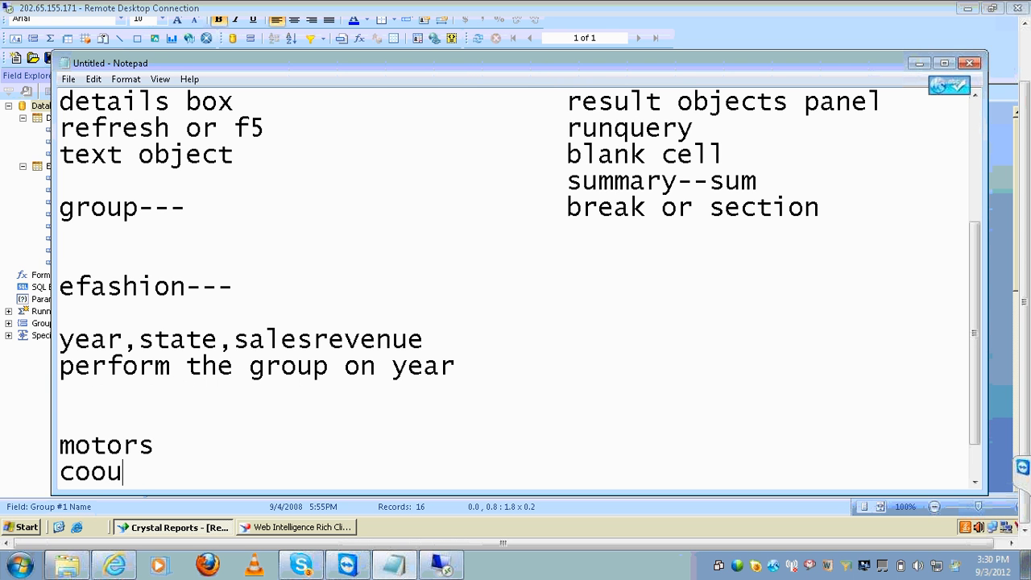
key("BackSpace")
key("BackSpace")
type("ntry,reg")
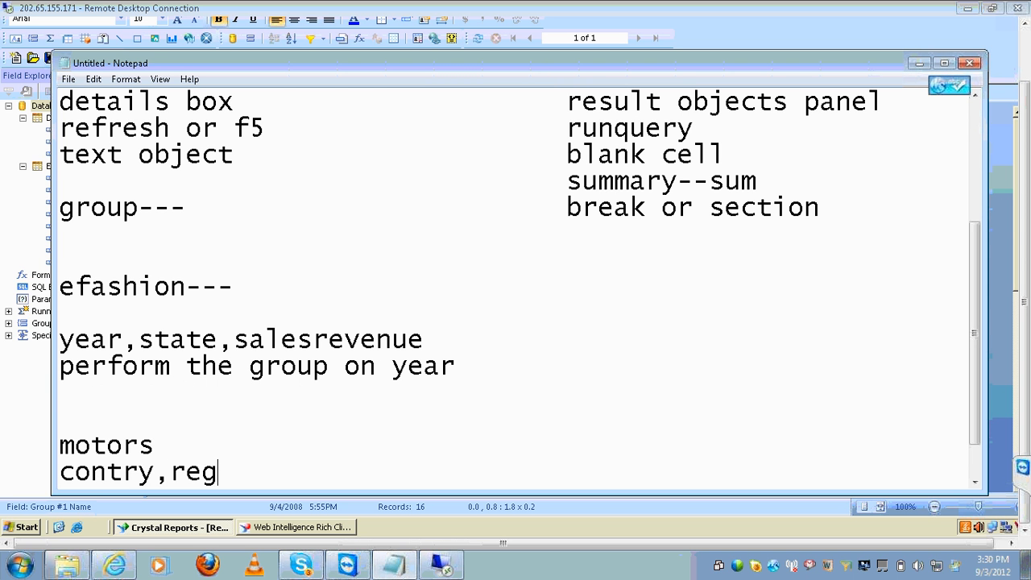
type("io,clil")
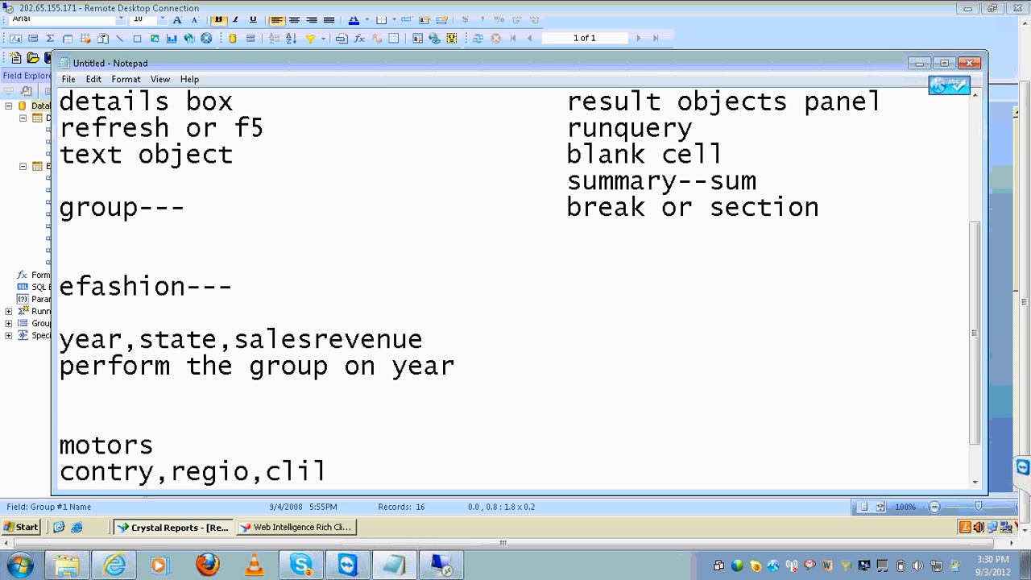
key("BackSpace")
type("ent,sale")
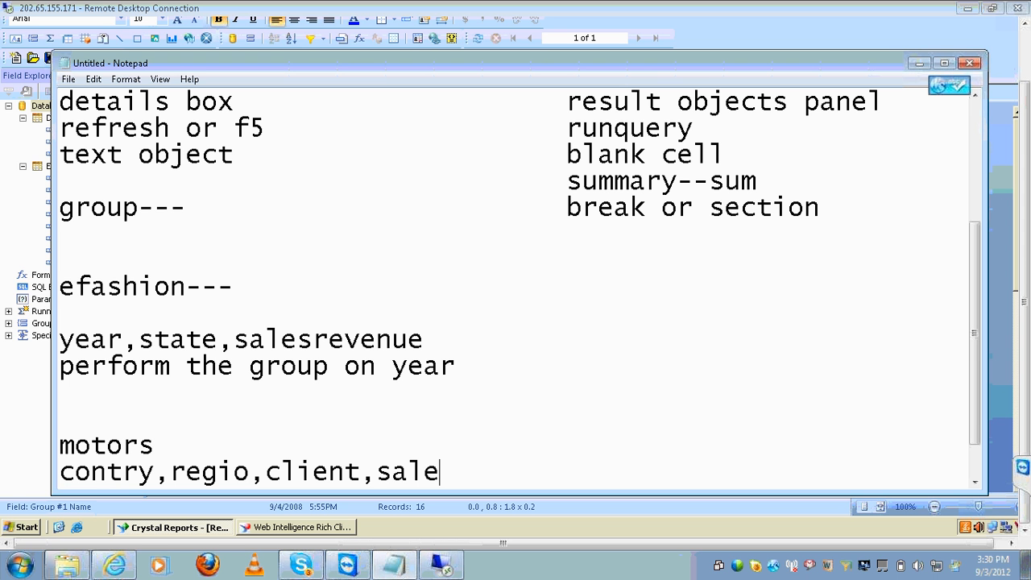
key("Return")
key("Return")
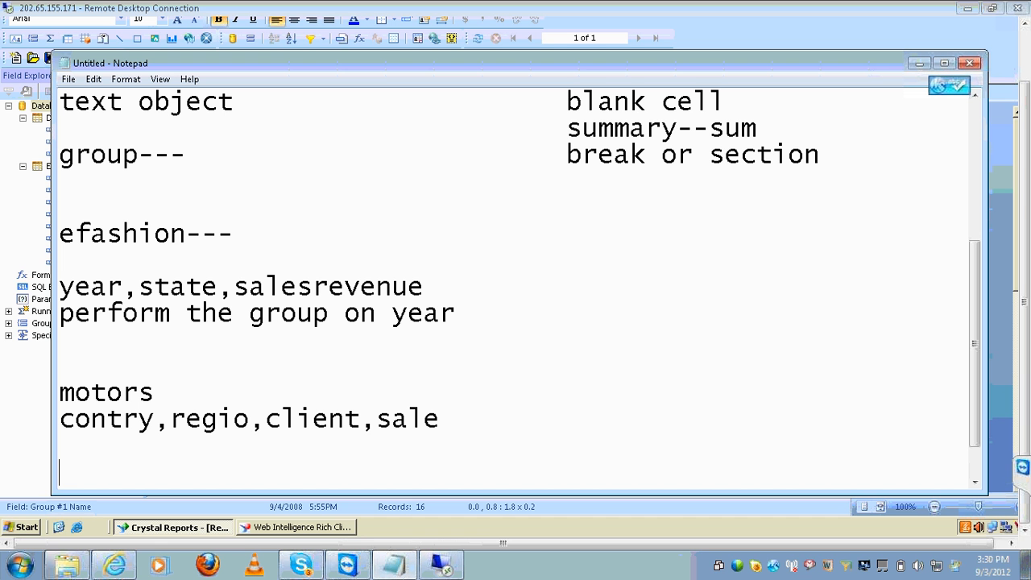
Add motors fields country name, region name, client name, sale total and a 'perform the groups' line
type("countryna")
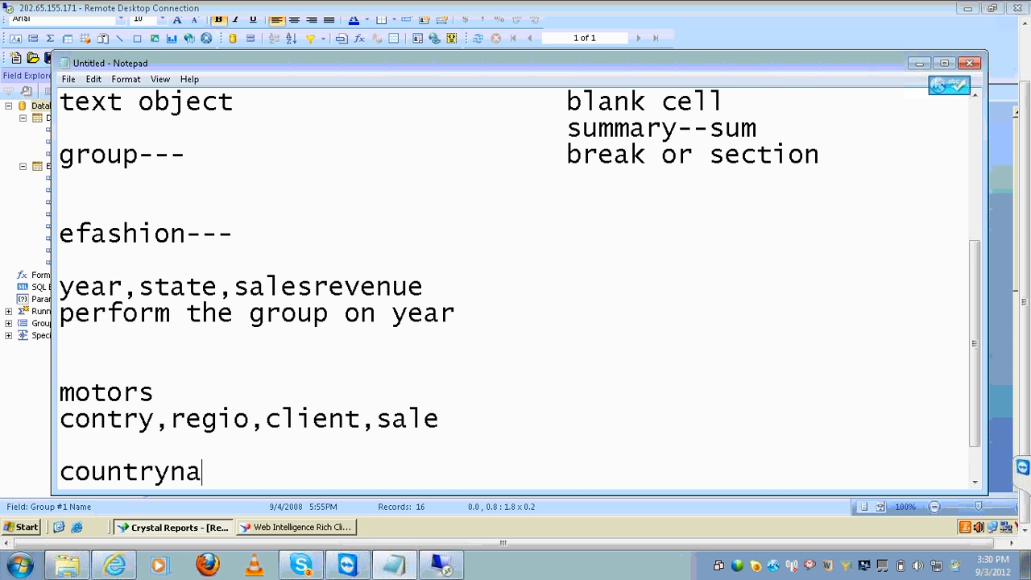
type("me,region,")
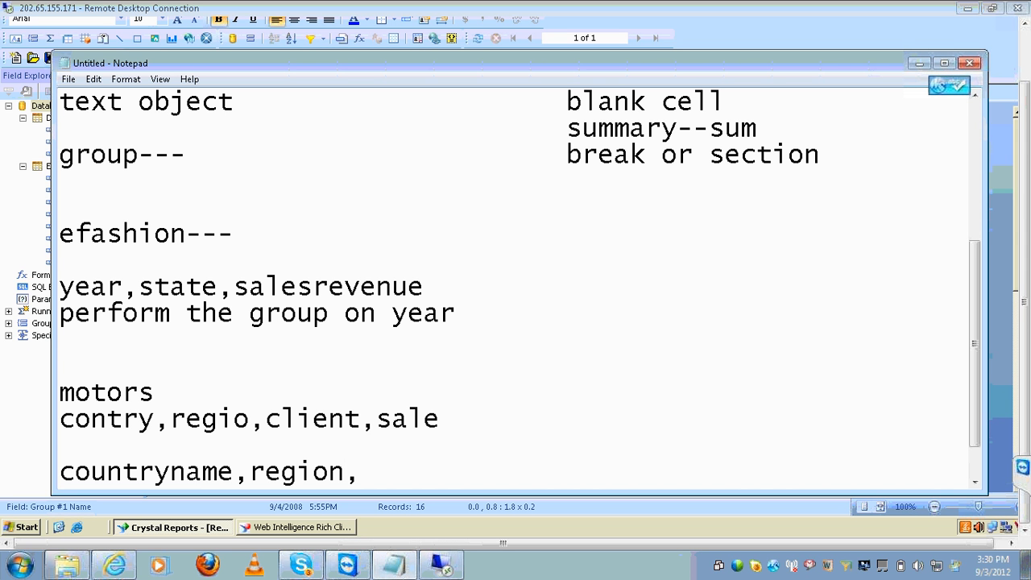
key("BackSpace")
key("BackSpace")
type("name,client name,")
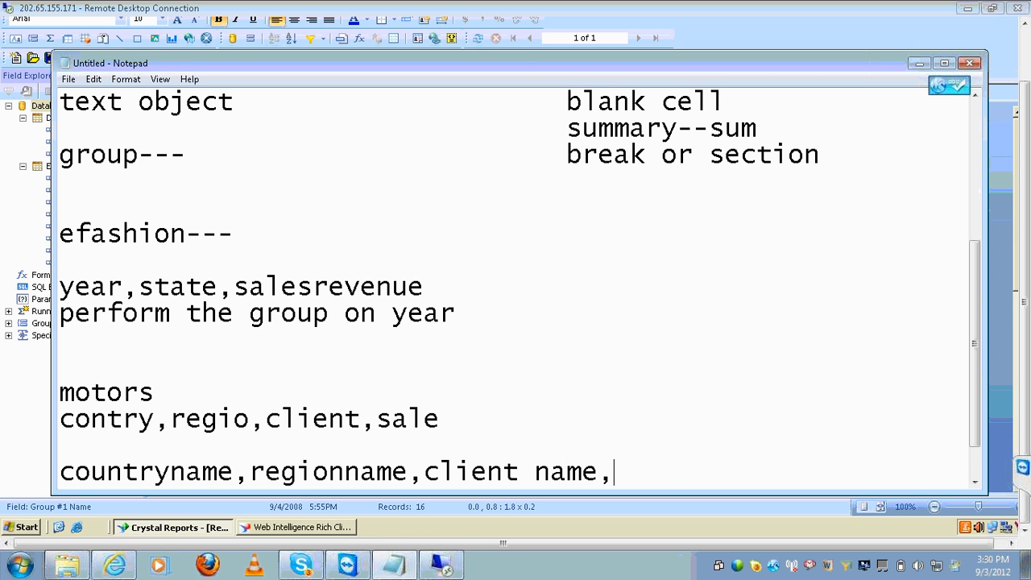
type("sale total")
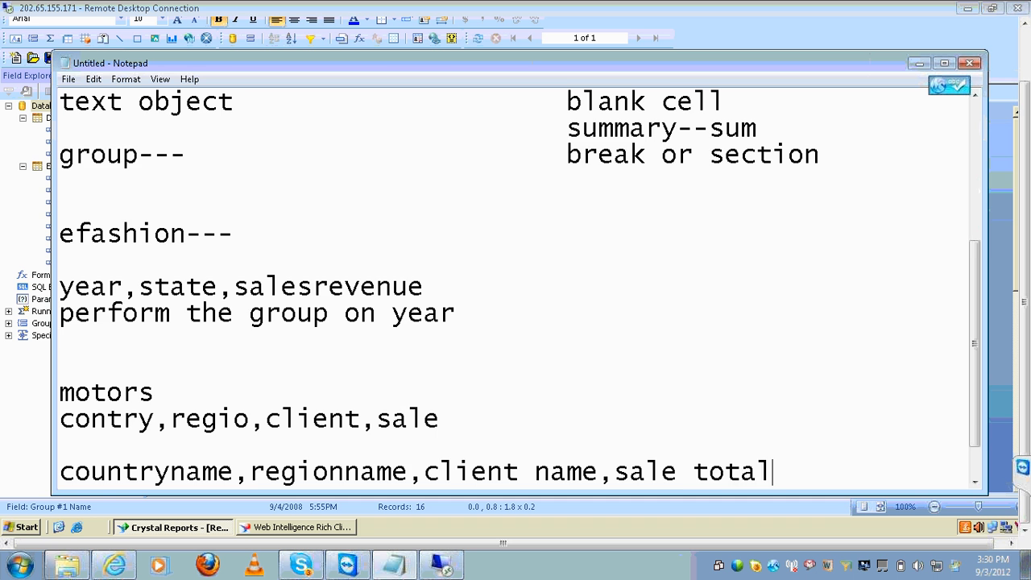
key("Return")
type("perf")
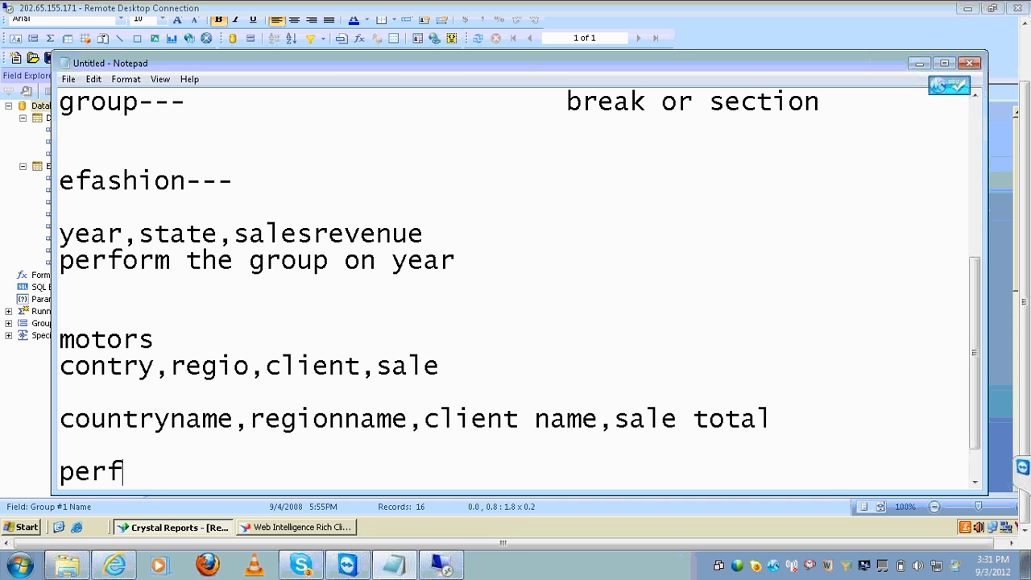
type("orm the goru")
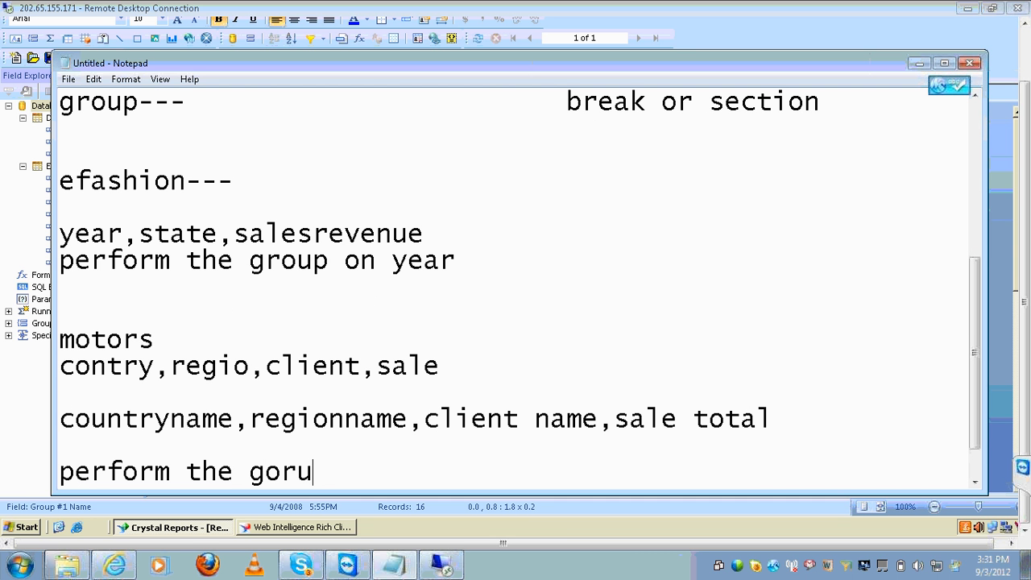
key("BackSpace")
key("BackSpace")
key("BackSpace")
type("o")
key("BackSpace")
type("gr")
key("BackSpace")
type("roups")
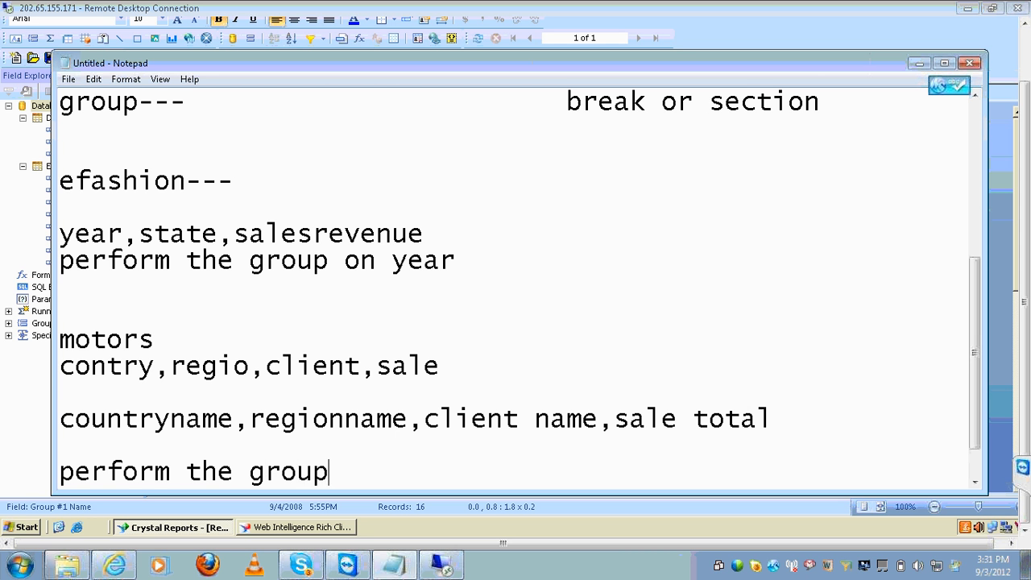
key("Return")
Outline the indented motors groups: country, region, then details with clientname and sale total
key("Tab")
type("couont")
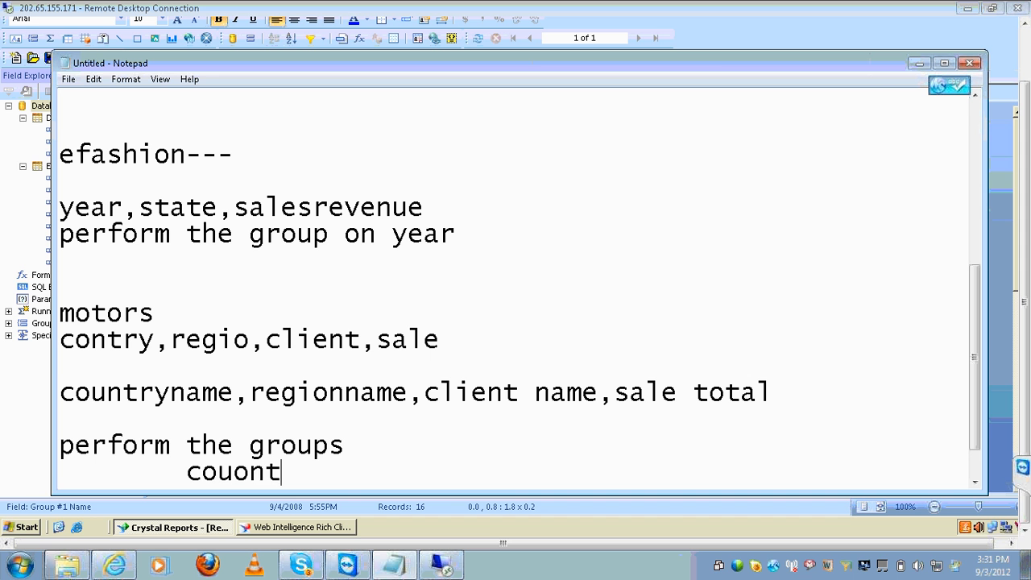
key("BackSpace")
key("BackSpace")
key("BackSpace")
type("ntry")
key("Return")
key("Tab")
key("Tab")
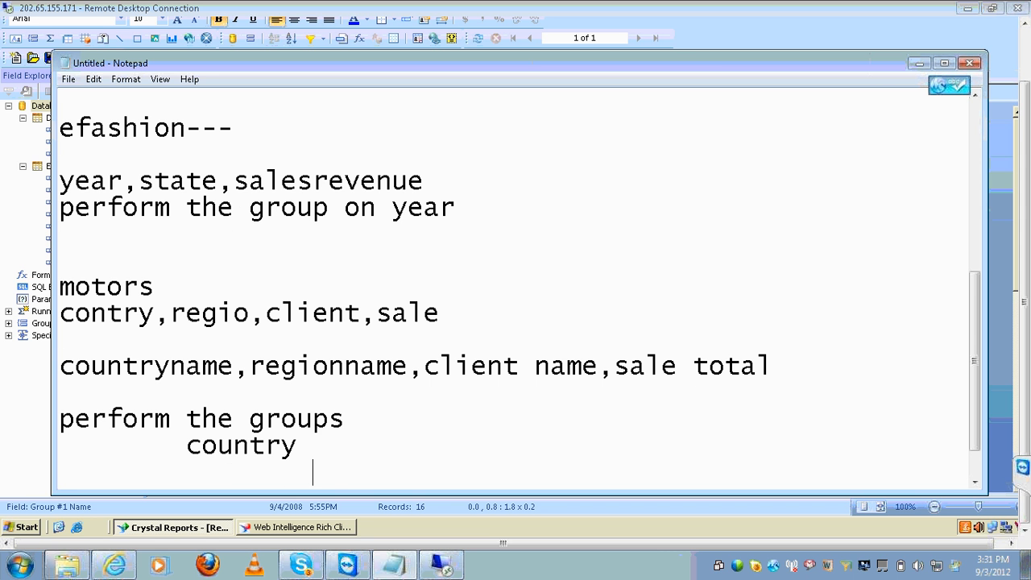
type("region")
key("Return")
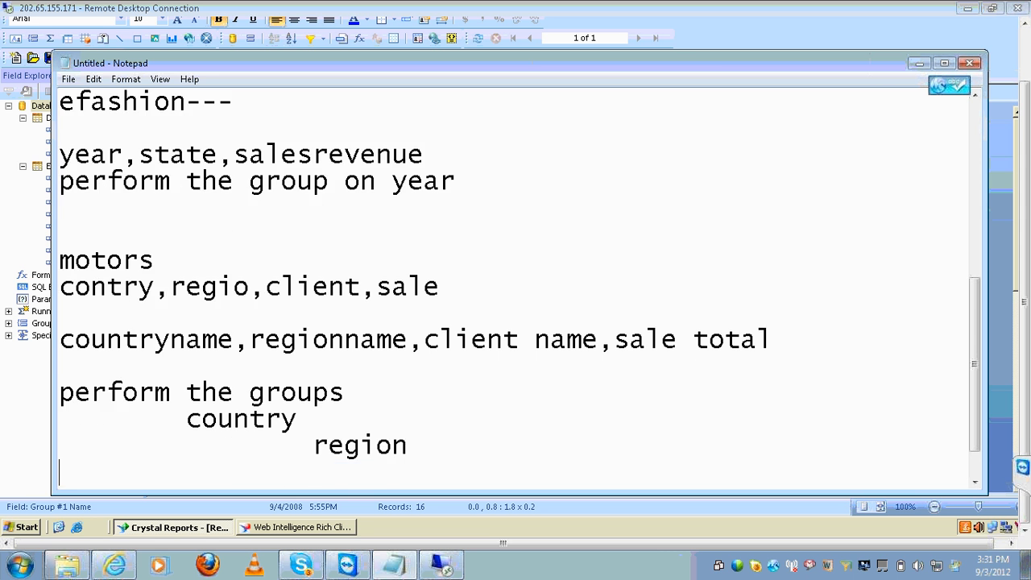
key("Tab")
key("Tab")
key("Tab")
type("cli")
key("BackSpace")
key("BackSpace")
key("BackSpace")
key("BackSpace")
key("BackSpace")
key("BackSpace")
type("c")
type("etgai")
key("BackSpace")
key("BackSpace")
key("BackSpace")
type("ails-")
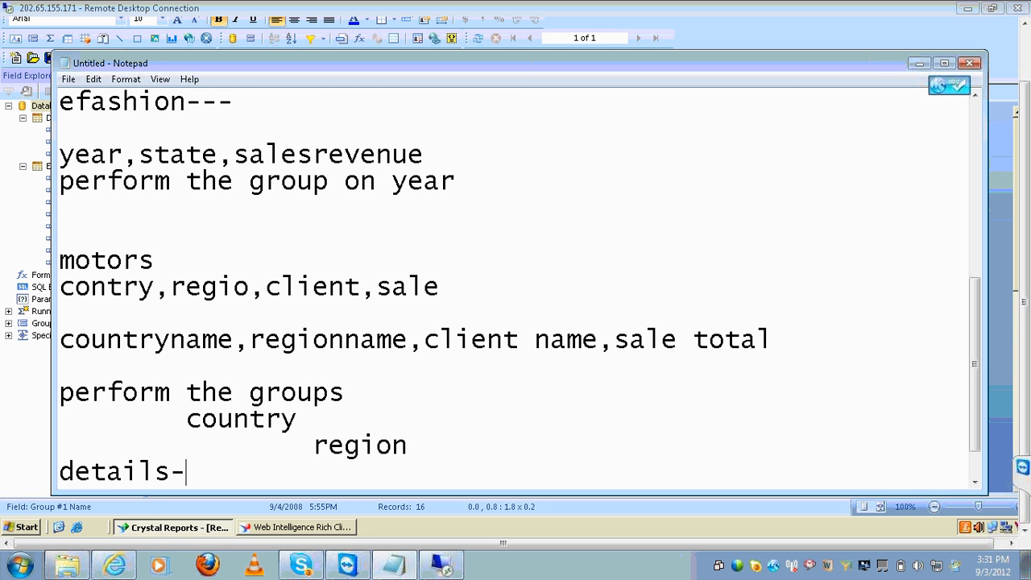
type("--------------------clientn")
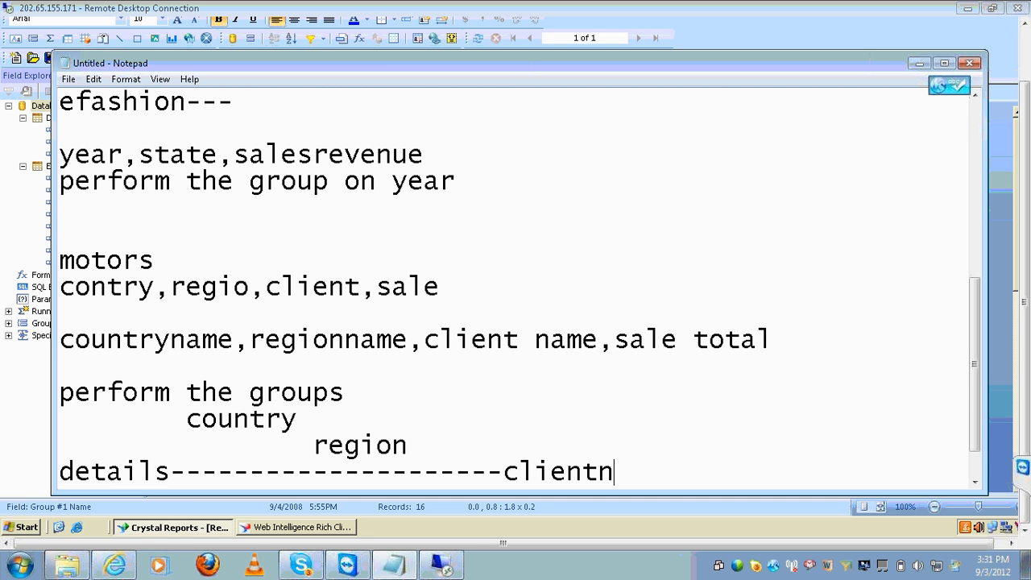
type("ame,salet")
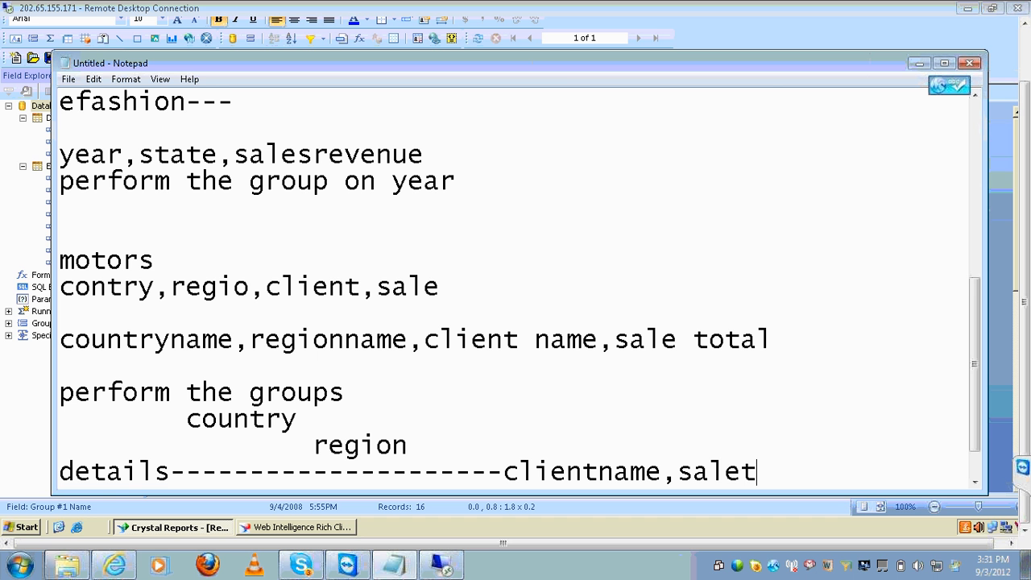
key("BackSpace")
type("total")
Add an xtreme section: tables customer,orders,orderdetails and fields customer name, order date, order amount
key("Return")
key("Return")
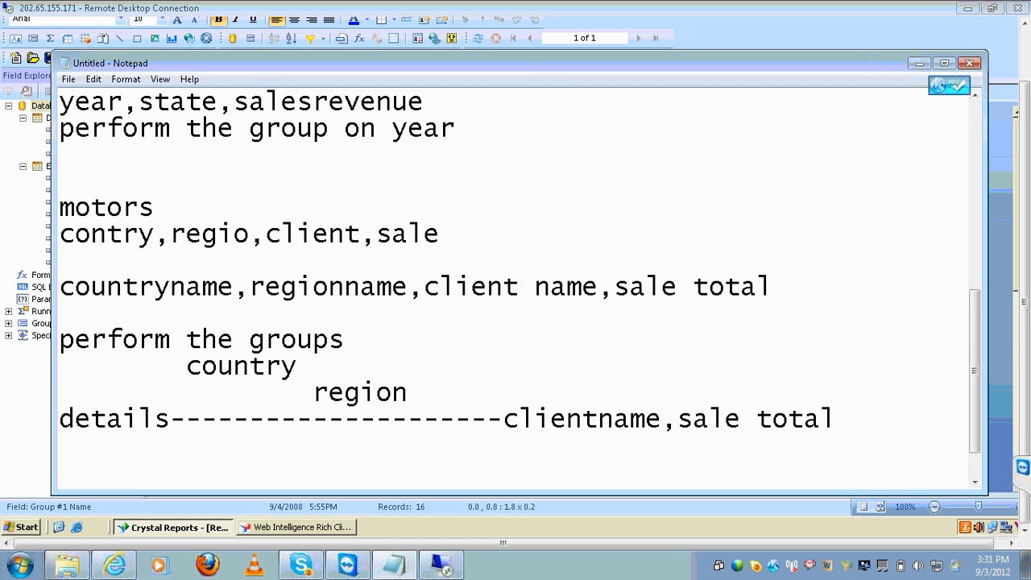
type("xtreme")
key("Return")
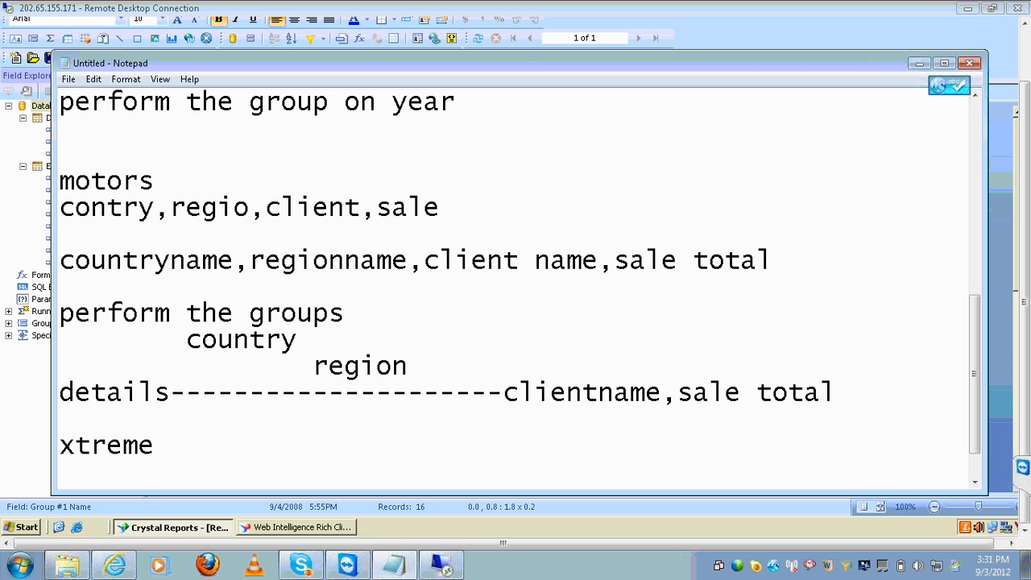
type("customer")
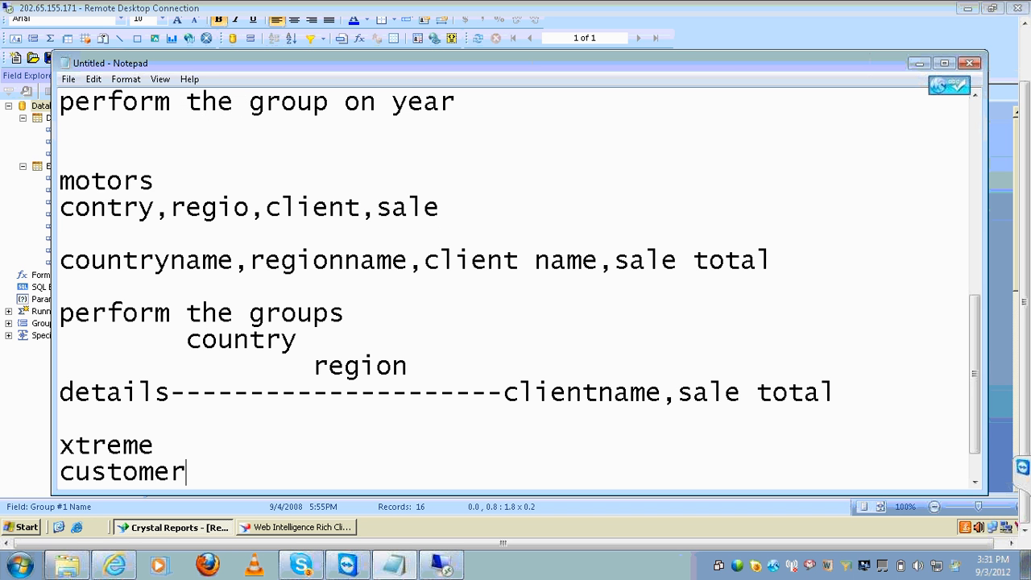
type(",orders,")
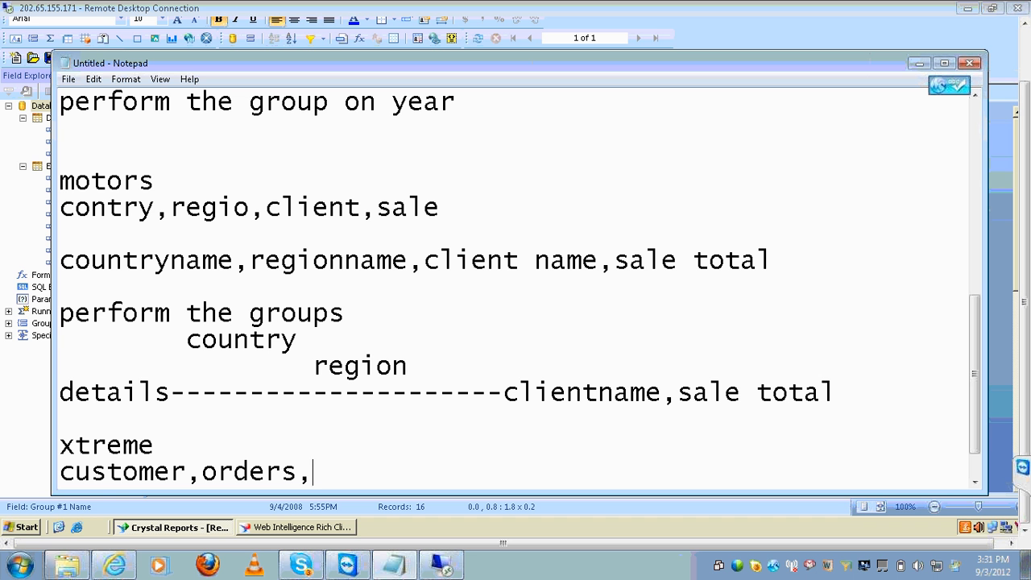
type("orderdetails")
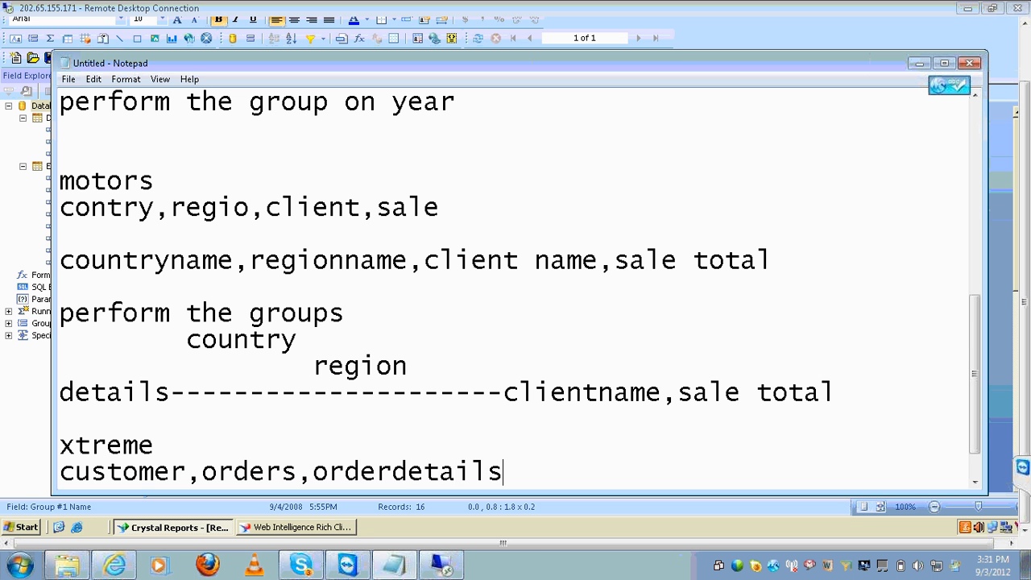
key("Return")
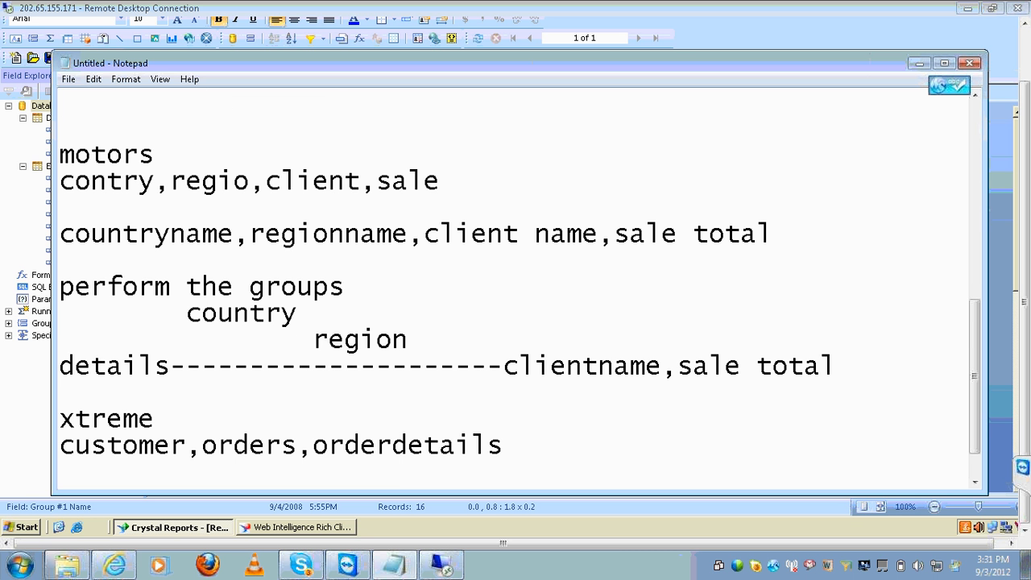
key("Return")
type("cust")
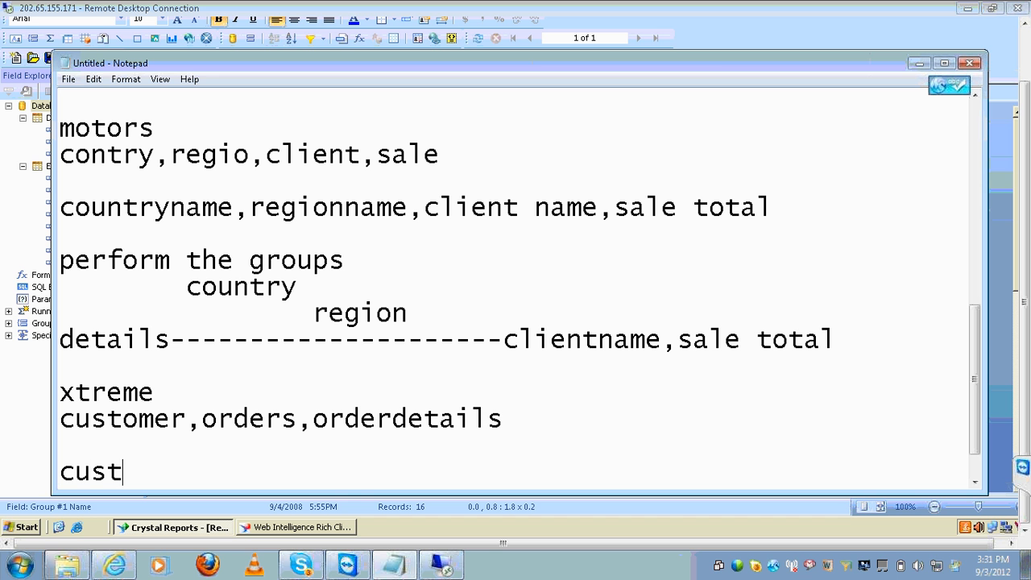
type("omern name")
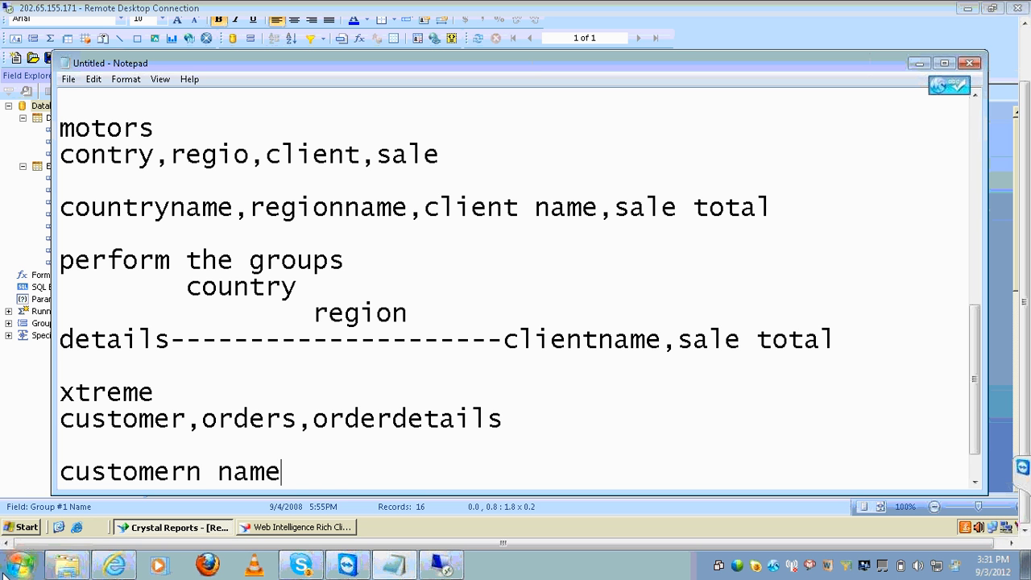
type(",order dea")
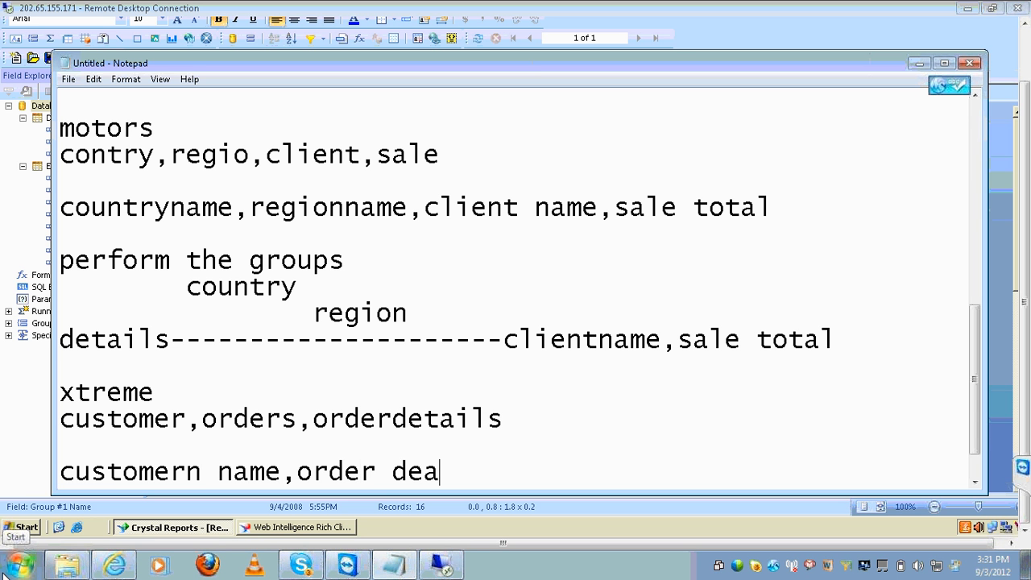
key("BackSpace")
key("BackSpace")
type("ate,")
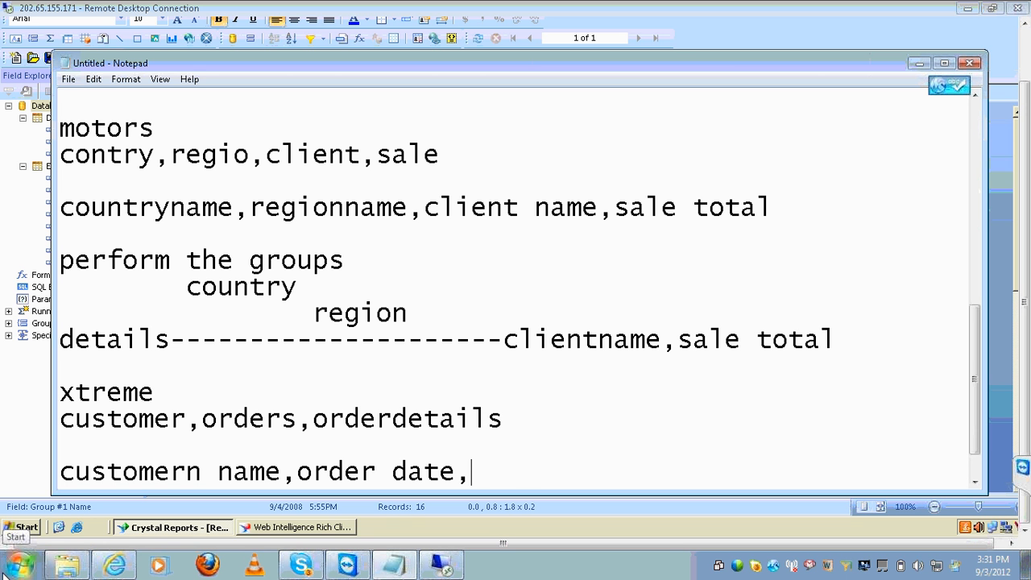
type("order d")
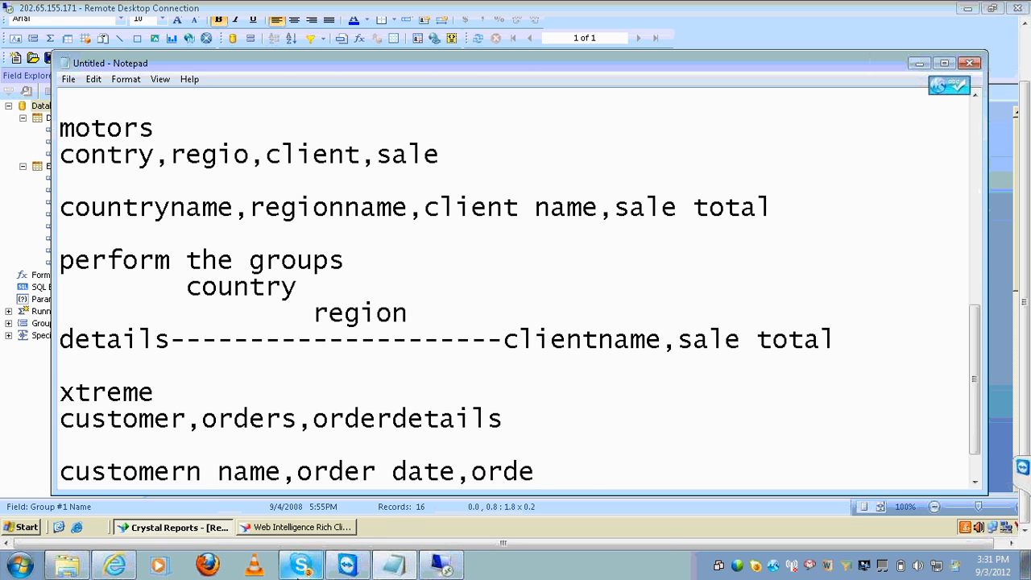
key("BackSpace")
type("amount")
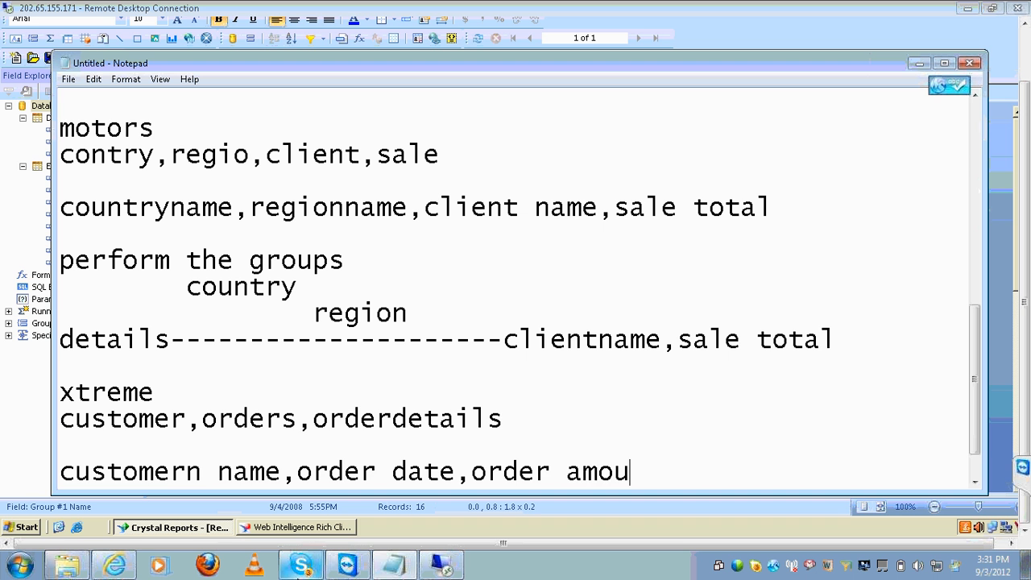
Add the note 'perform the group on order date or customer' and minimize Notepad
key("Return")
key("Return")
type("perform ")
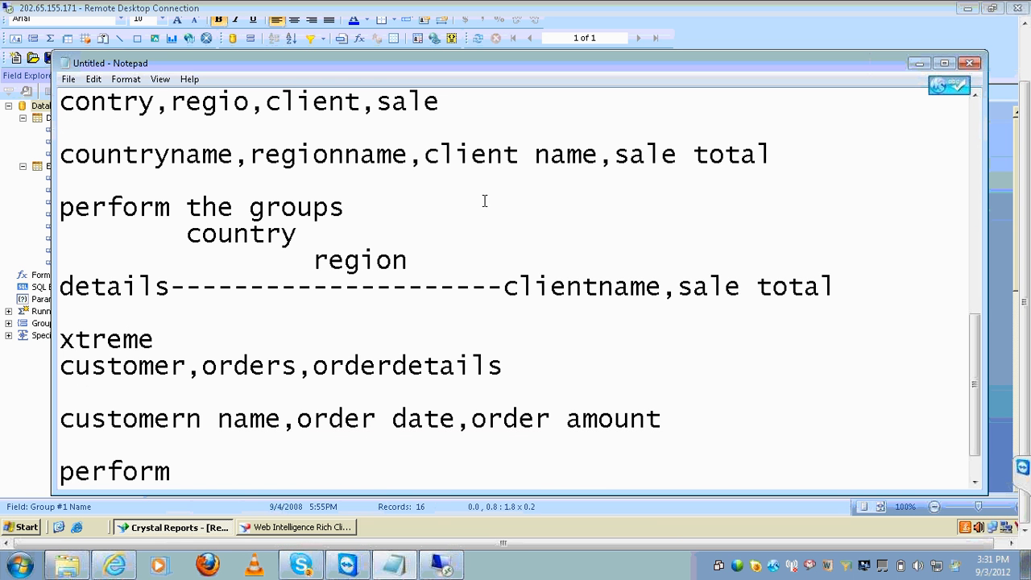
type("the")
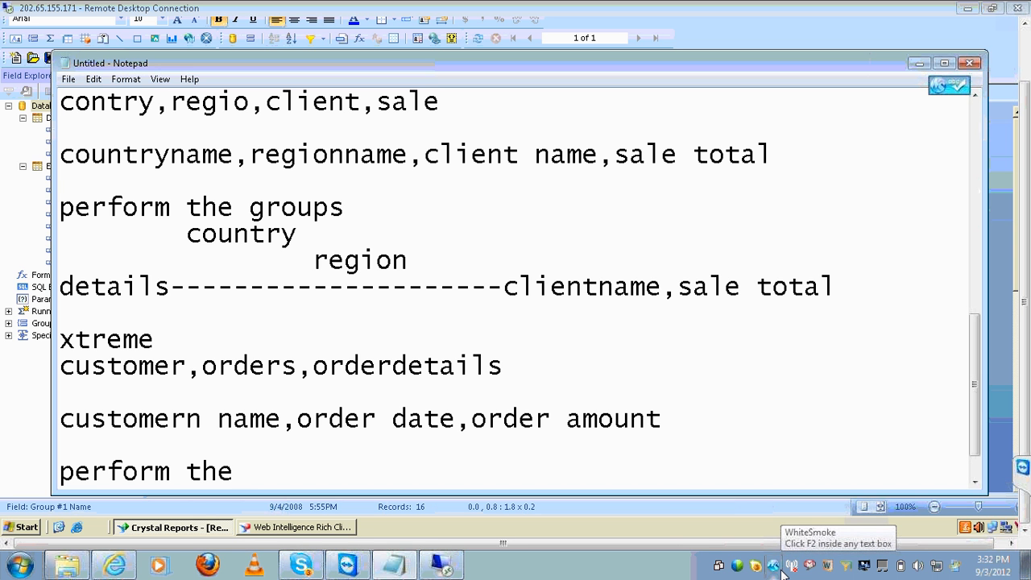
left_click(779, 568)
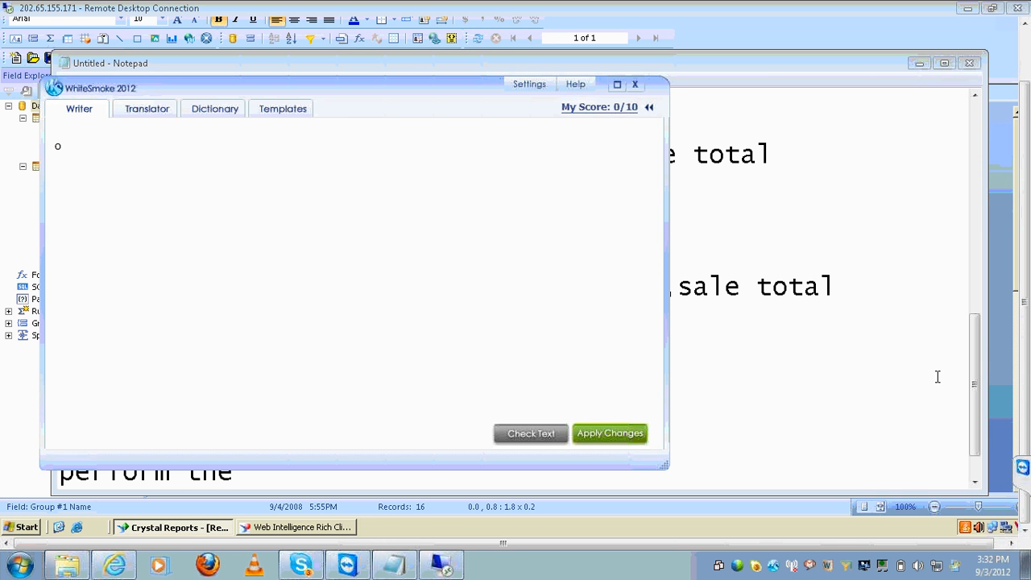
left_click(950, 345)
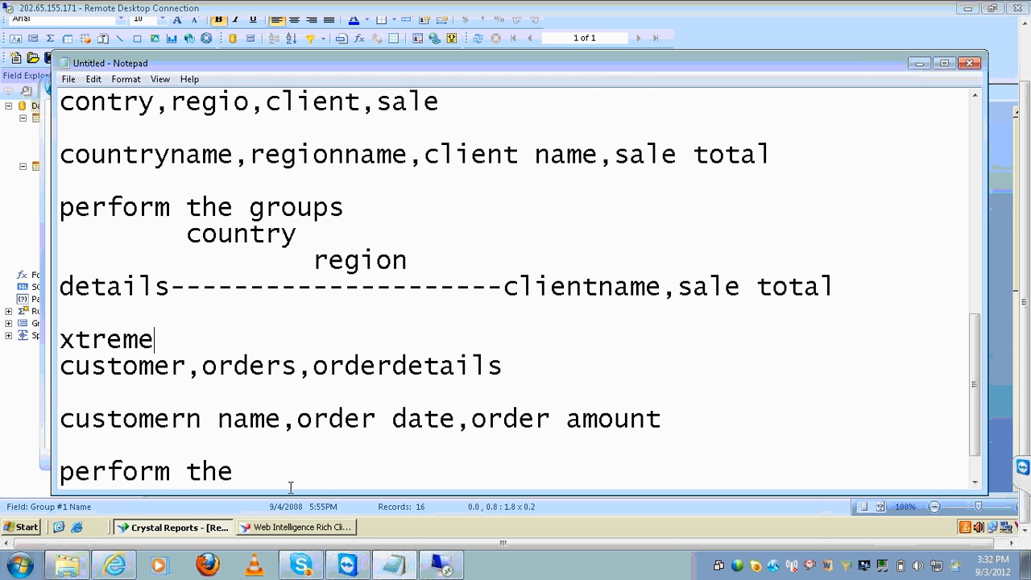
type("group on o")
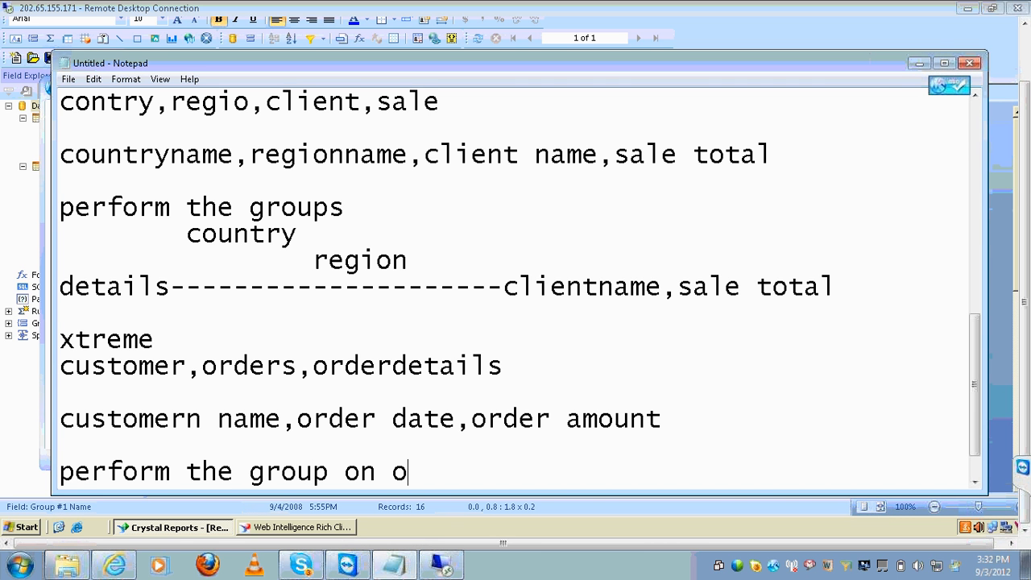
type("rder deate")
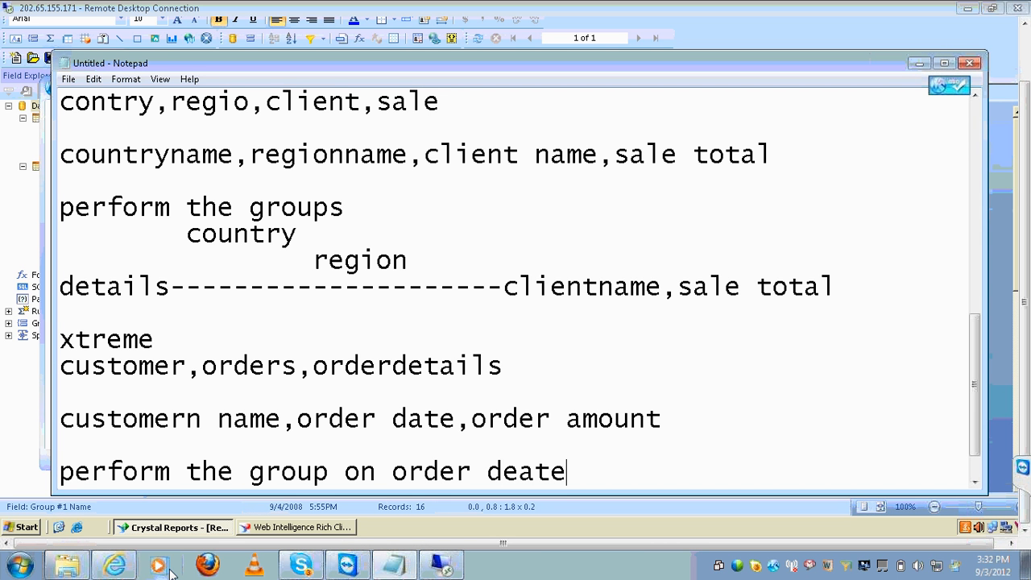
key("BackSpace")
key("BackSpace")
key("BackSpace")
key("BackSpace")
type("ate o")
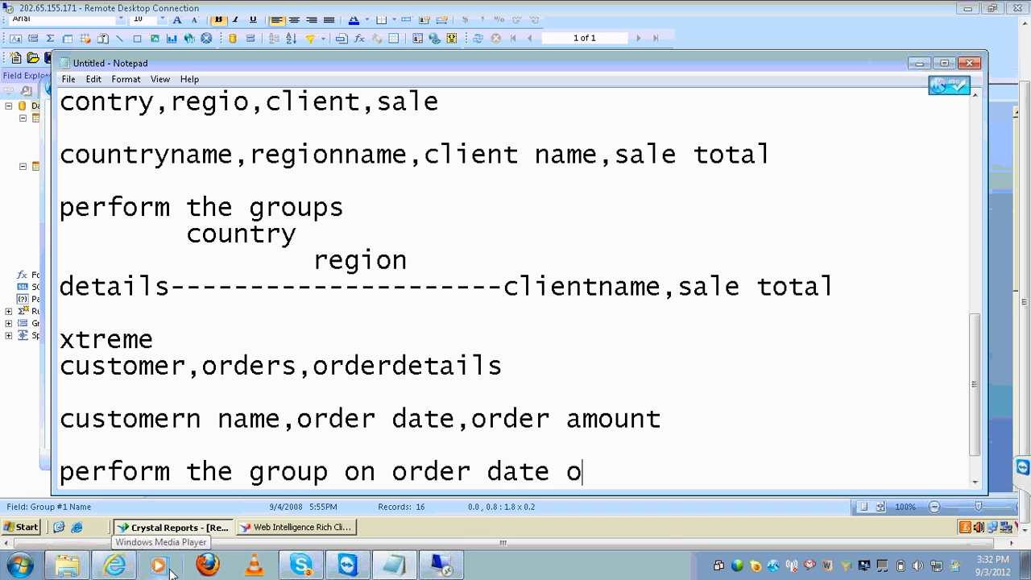
type("r customer")
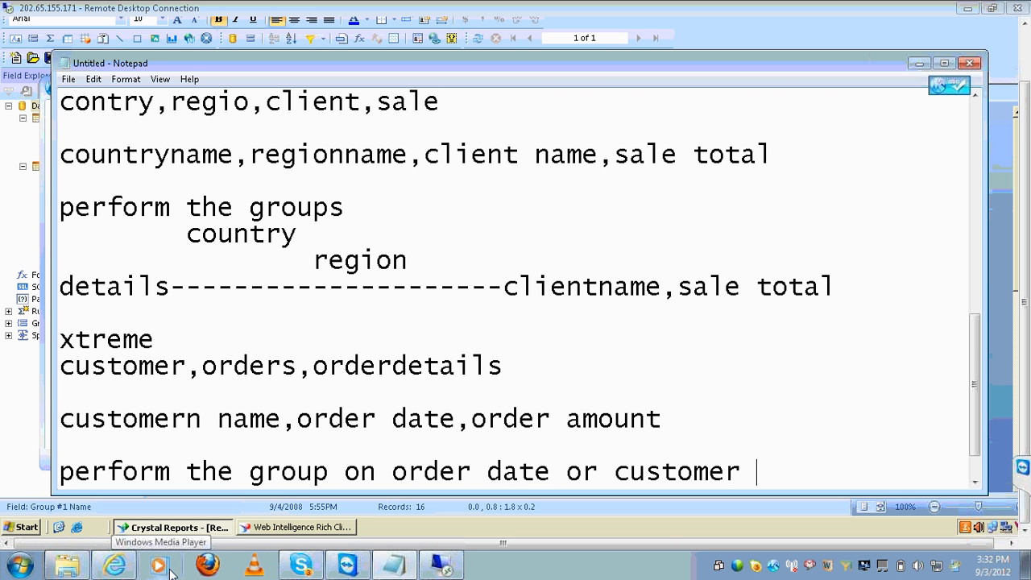
key("Return")
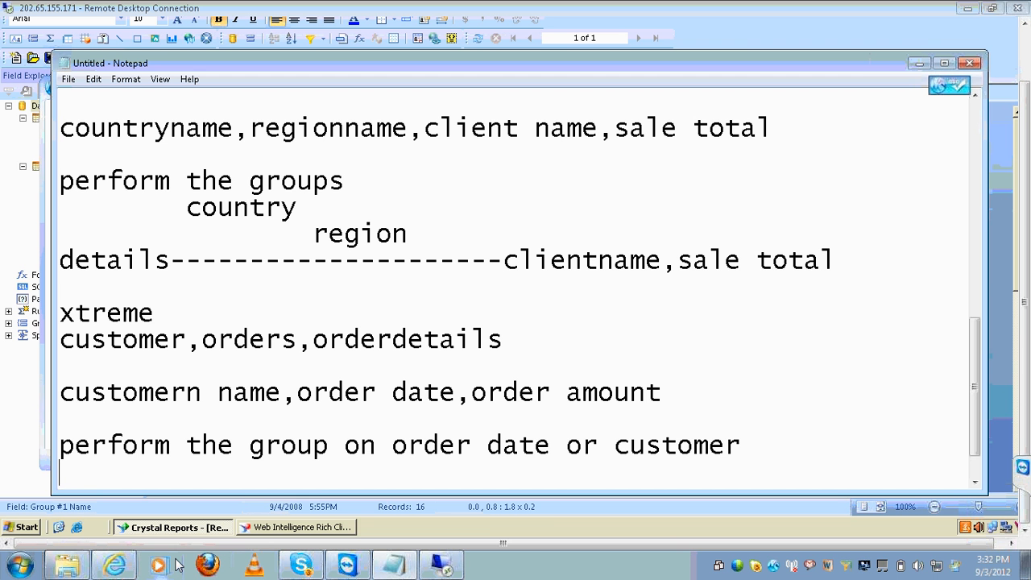
scroll(159, 516, "up", 2)
scroll(106, 394, "up", 2)
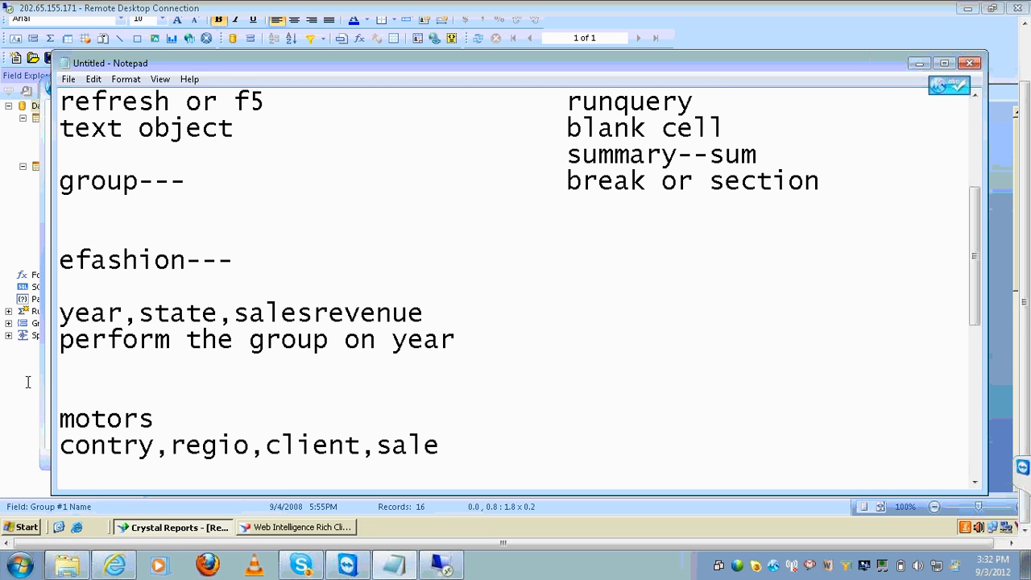
left_click(919, 65)
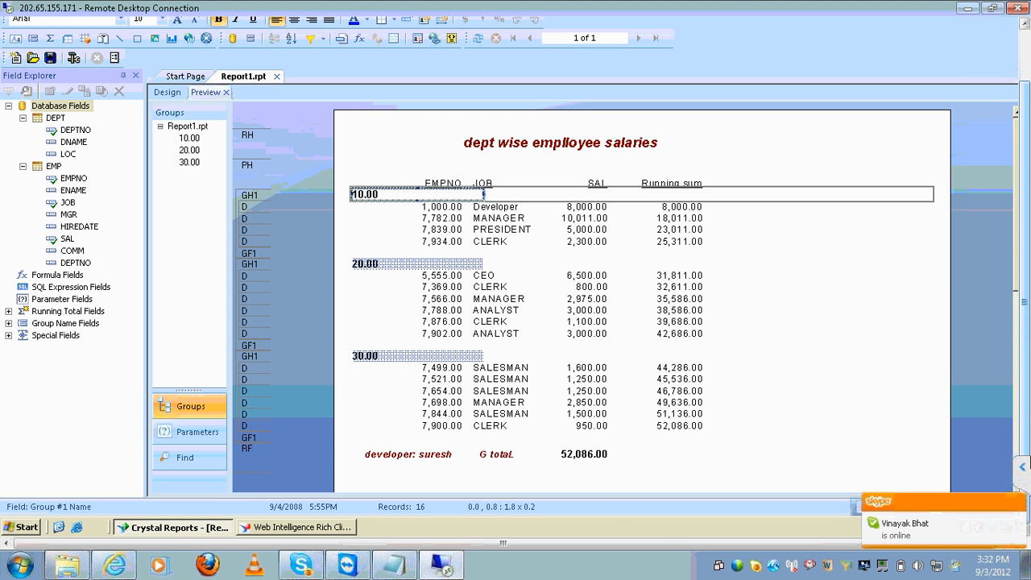
In Web Intelligence, remove the empty third column from the France and US tables
left_click(313, 530)
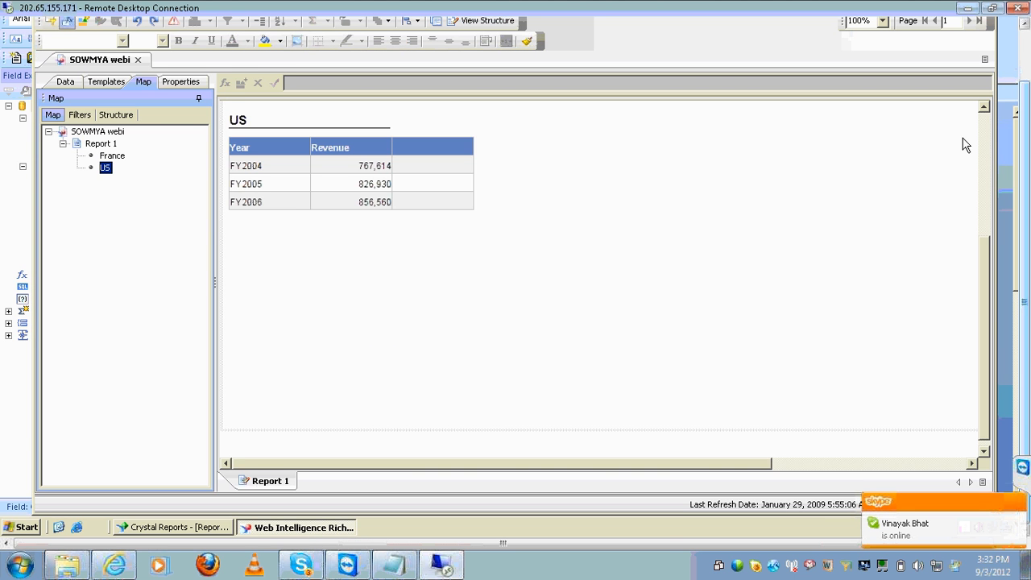
left_click(982, 129)
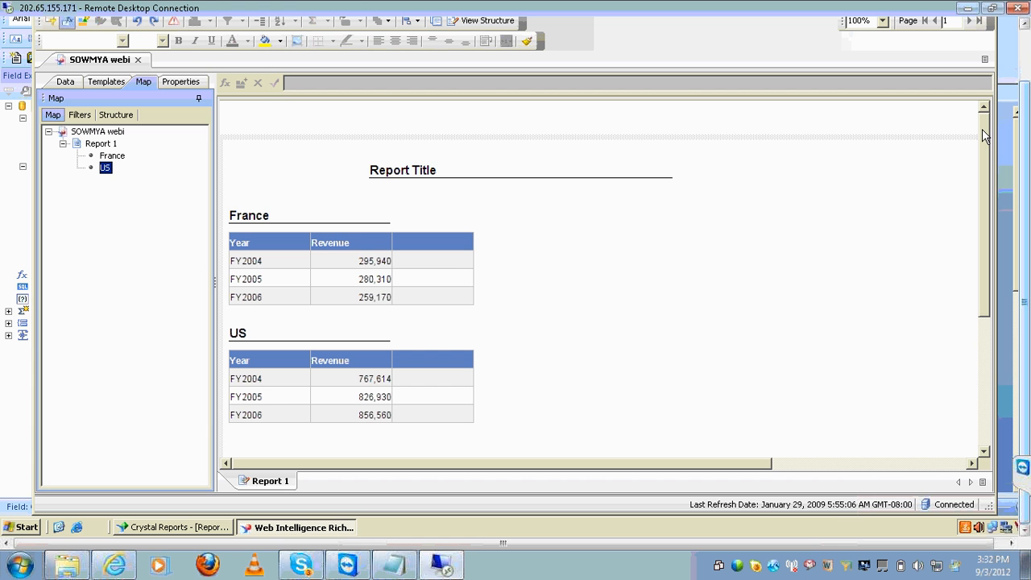
left_click(450, 278)
right_click(450, 278)
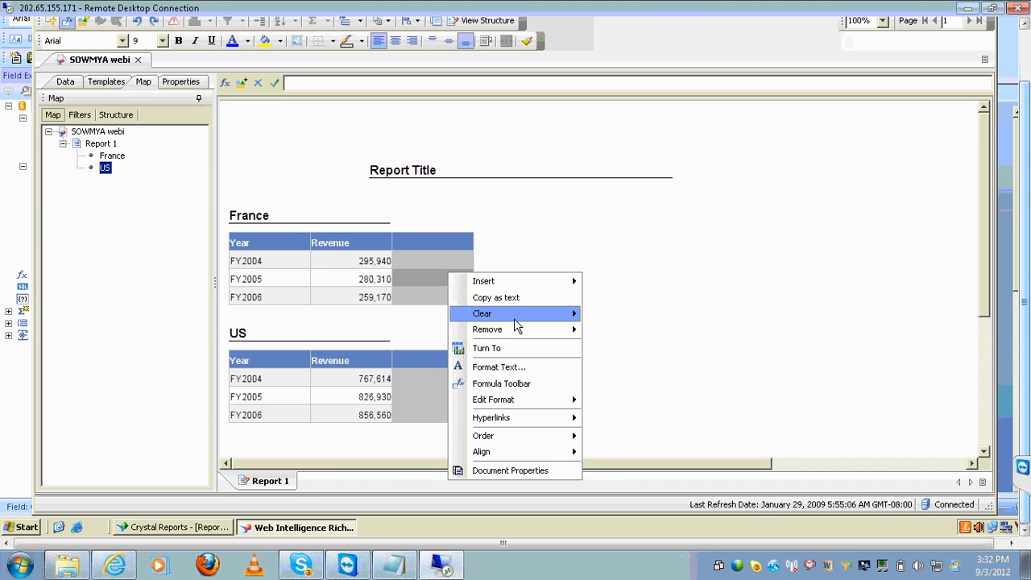
mouse_move(537, 330)
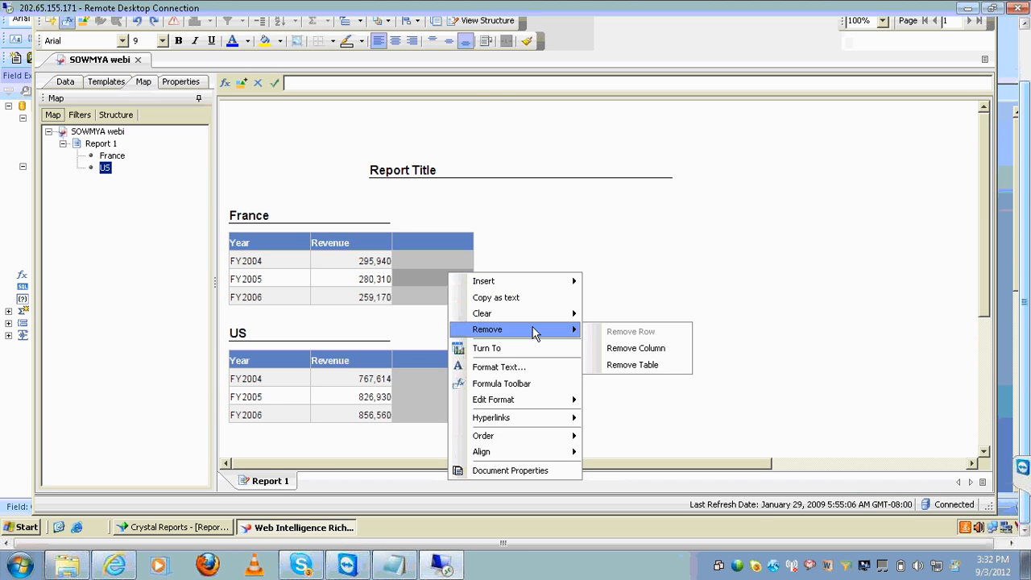
left_click(630, 350)
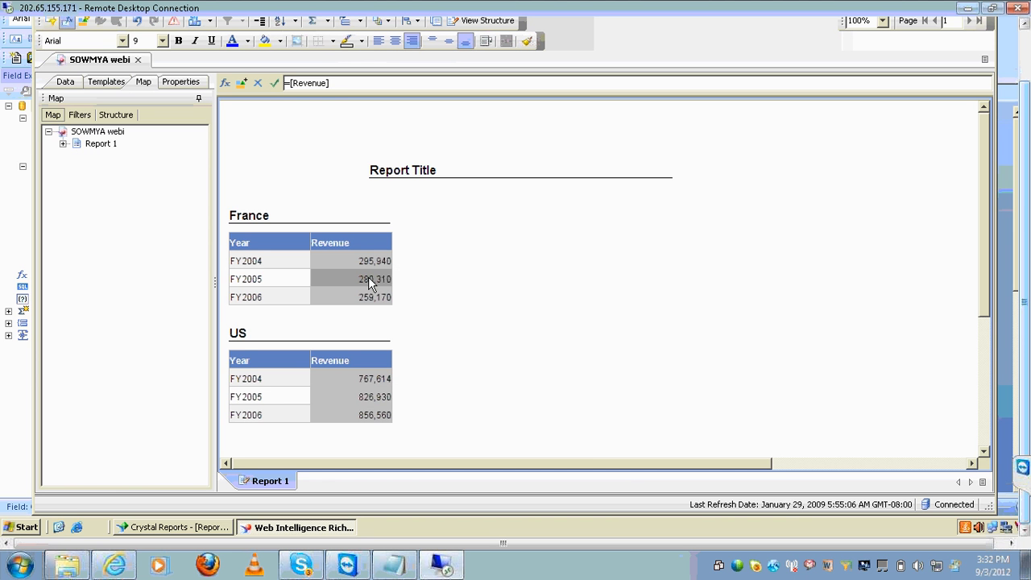
Add Revenue Sum rows (France 835,420, US 2,451,104), then return to Crystal Reports
left_click(312, 21)
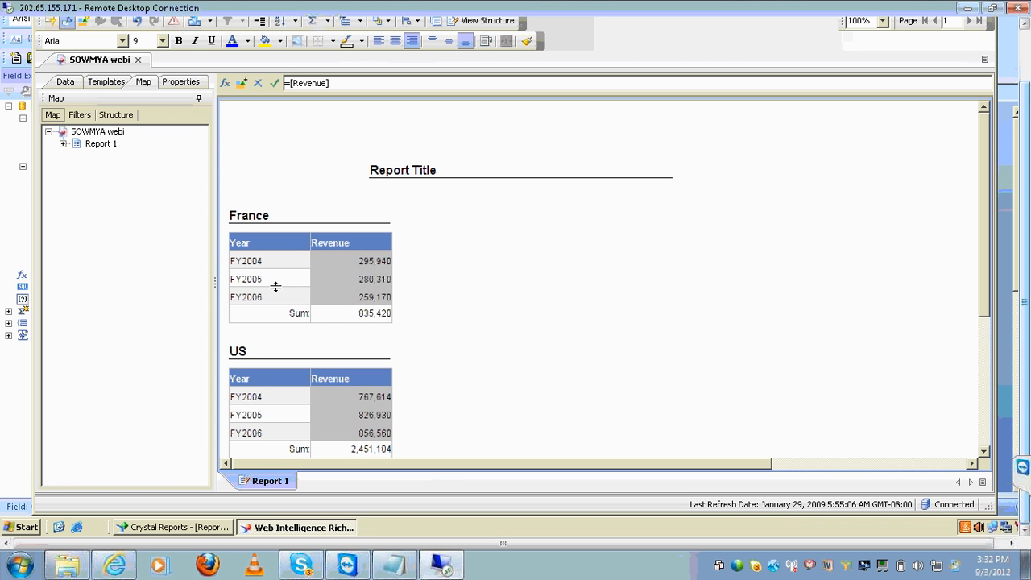
left_click(280, 317)
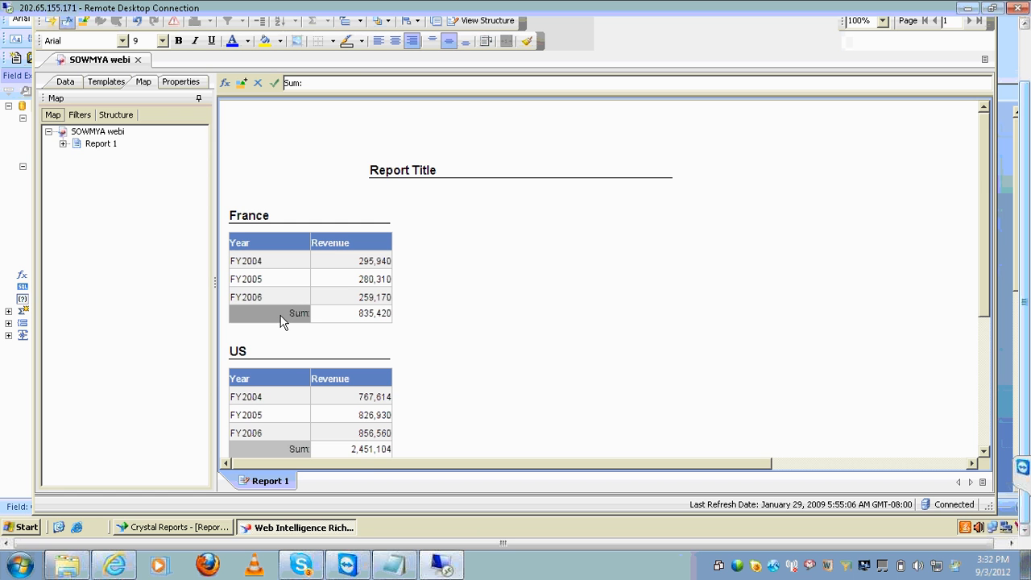
left_click(367, 319)
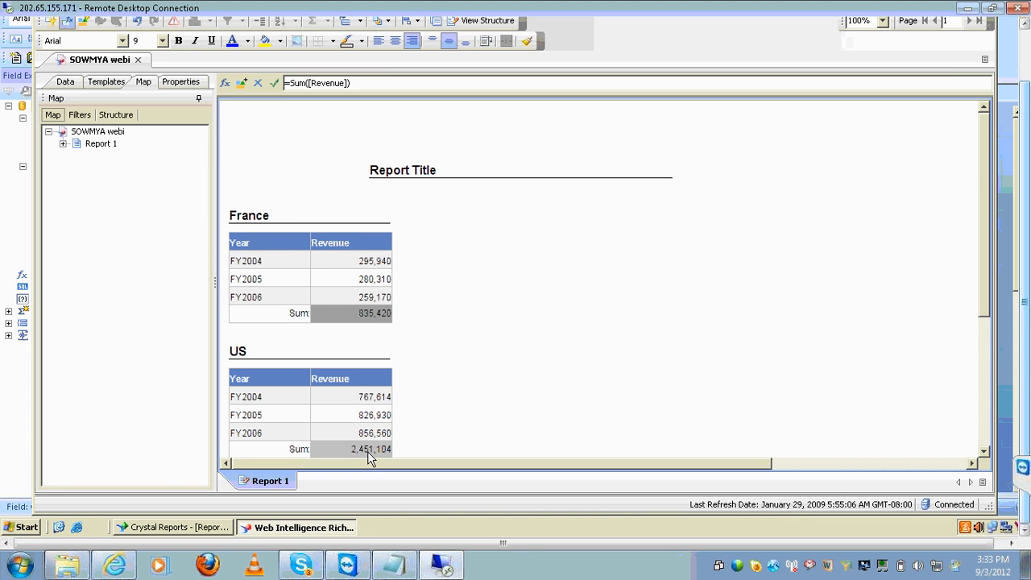
left_click(295, 347)
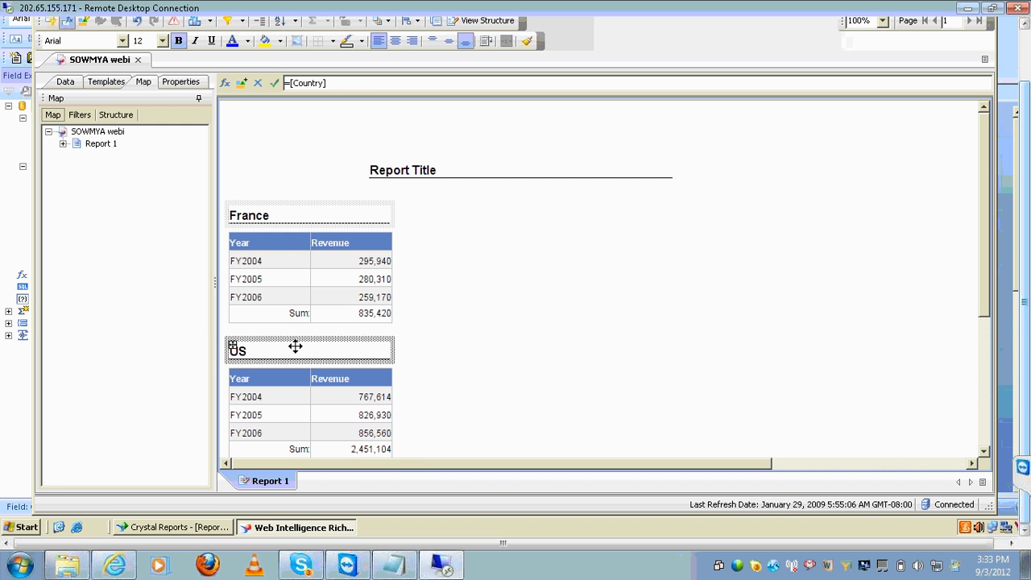
left_click(211, 527)
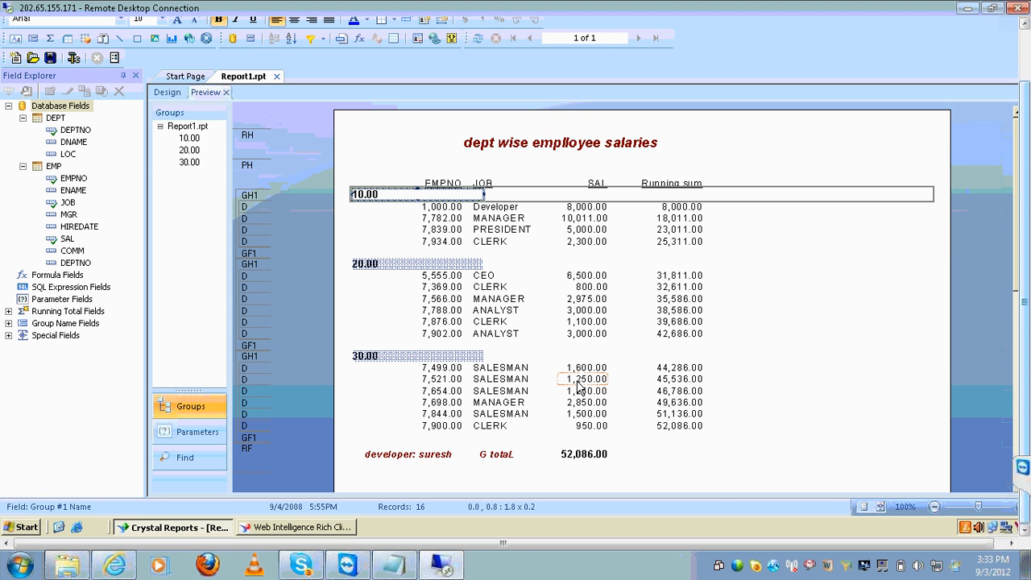
Insert a SAL sum summary added to all group levels
left_click(600, 218)
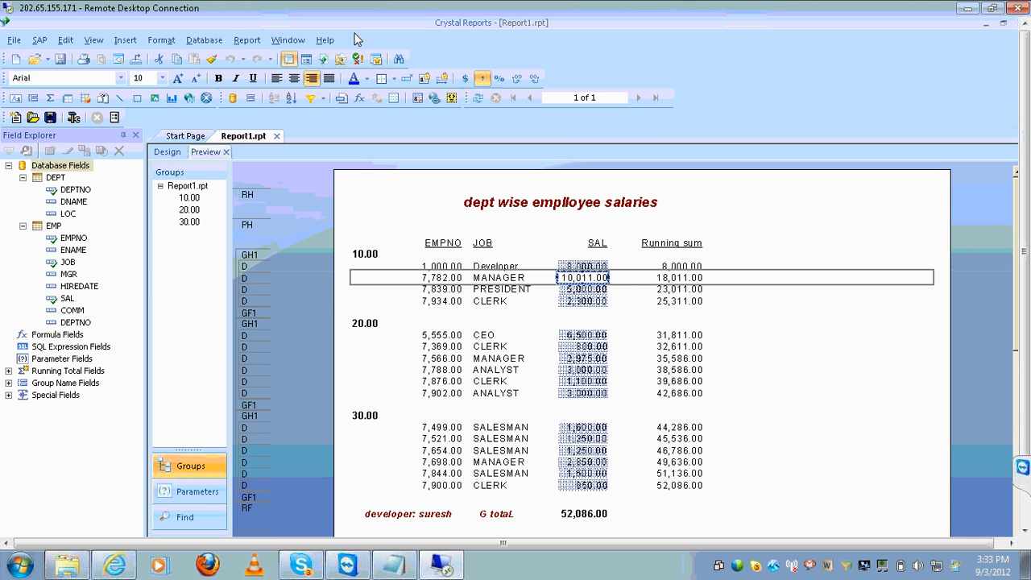
left_click(126, 40)
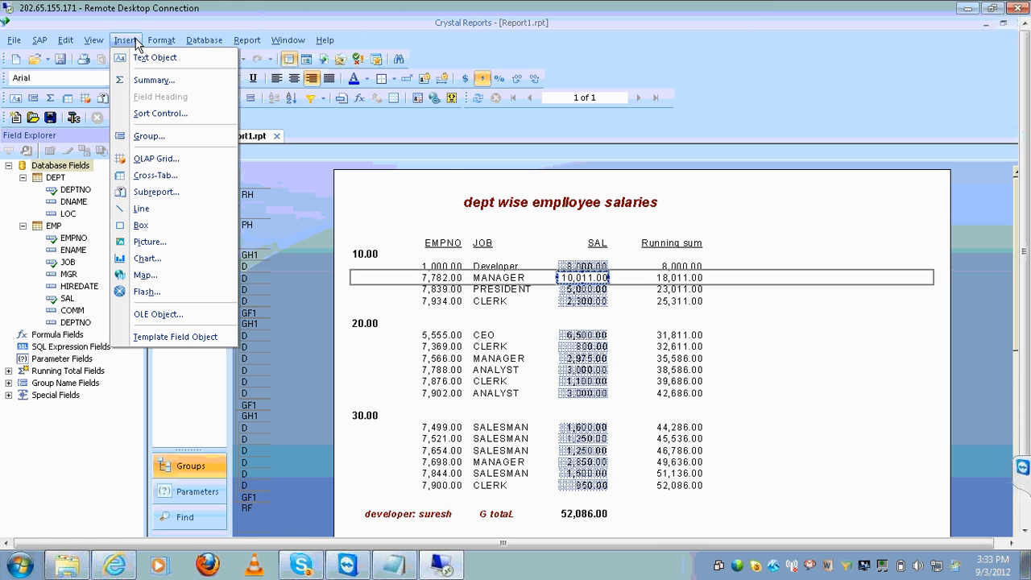
left_click(153, 80)
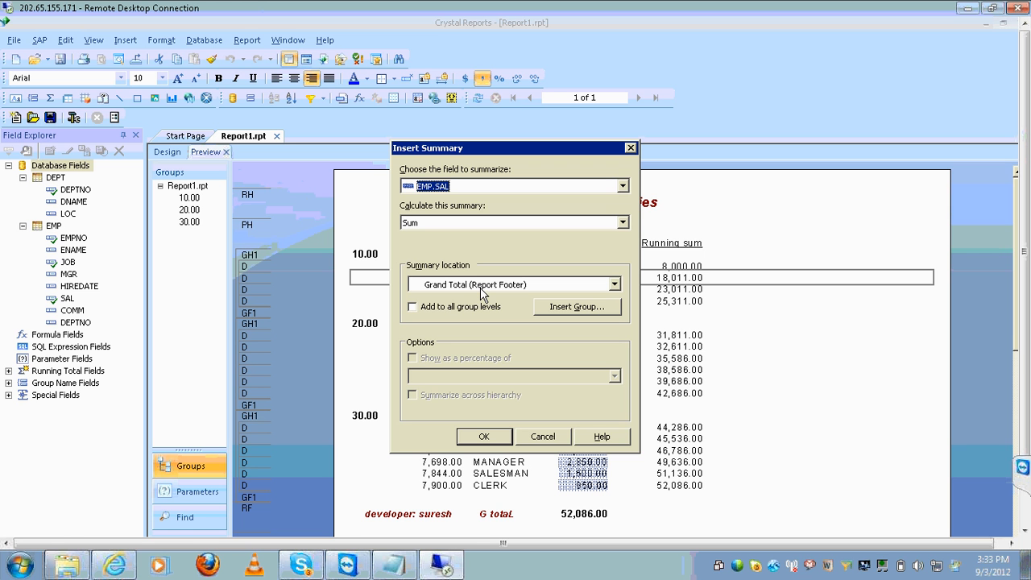
left_click(469, 310)
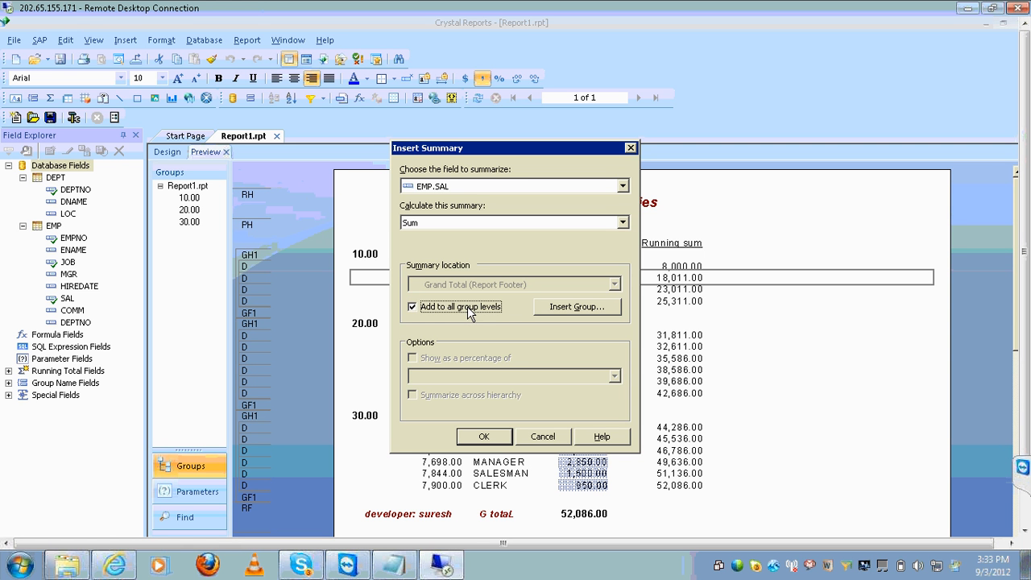
left_click(506, 442)
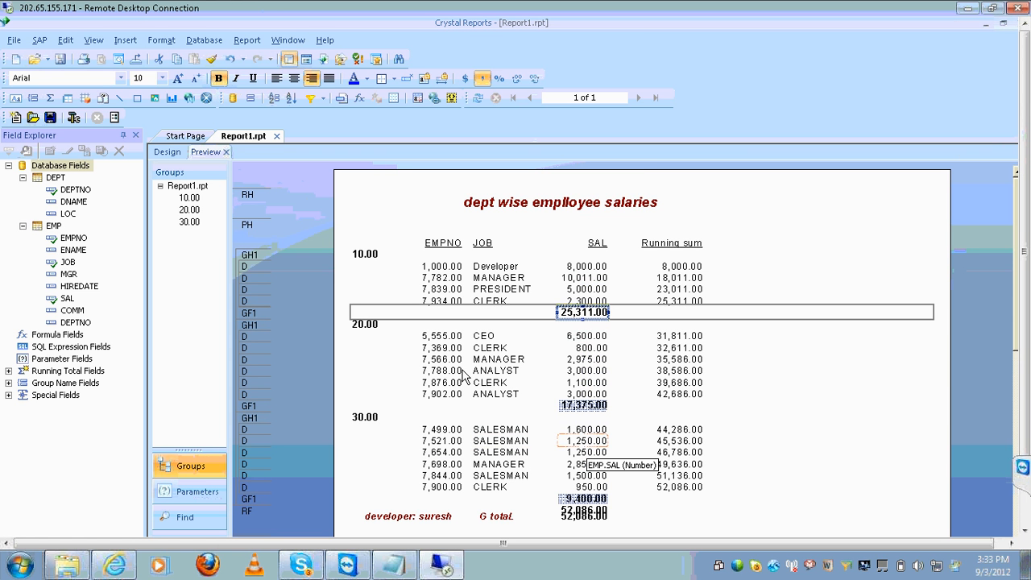
Delete the duplicate grand total, leaving one 52,086.00 total below the department subtotals
left_click(589, 511)
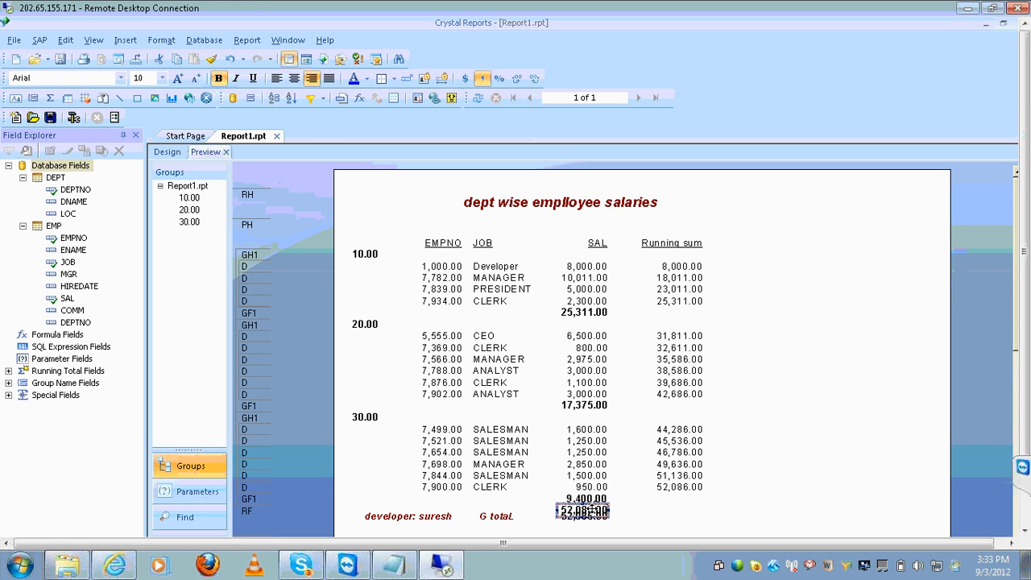
key("Delete")
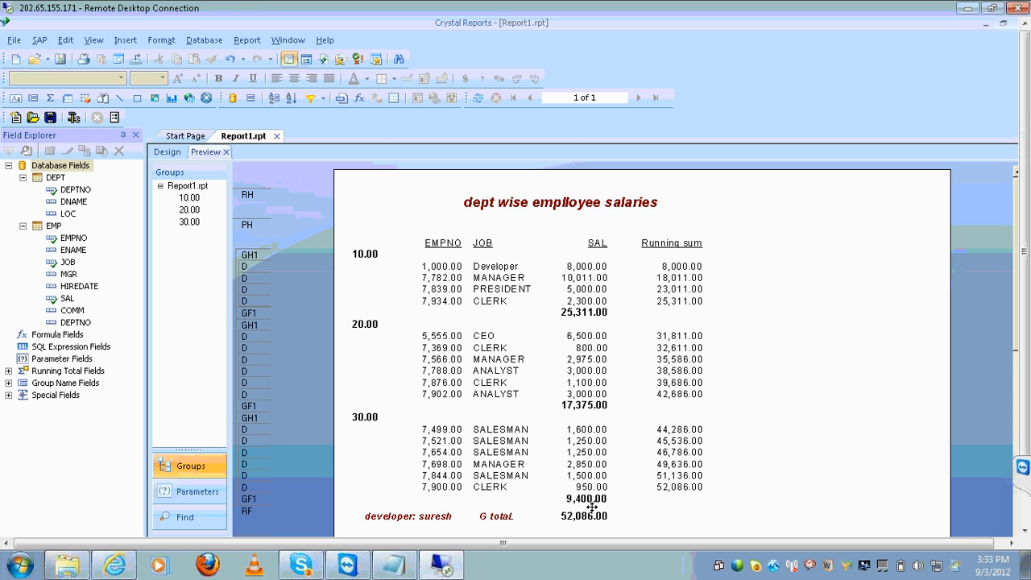
left_click(584, 313)
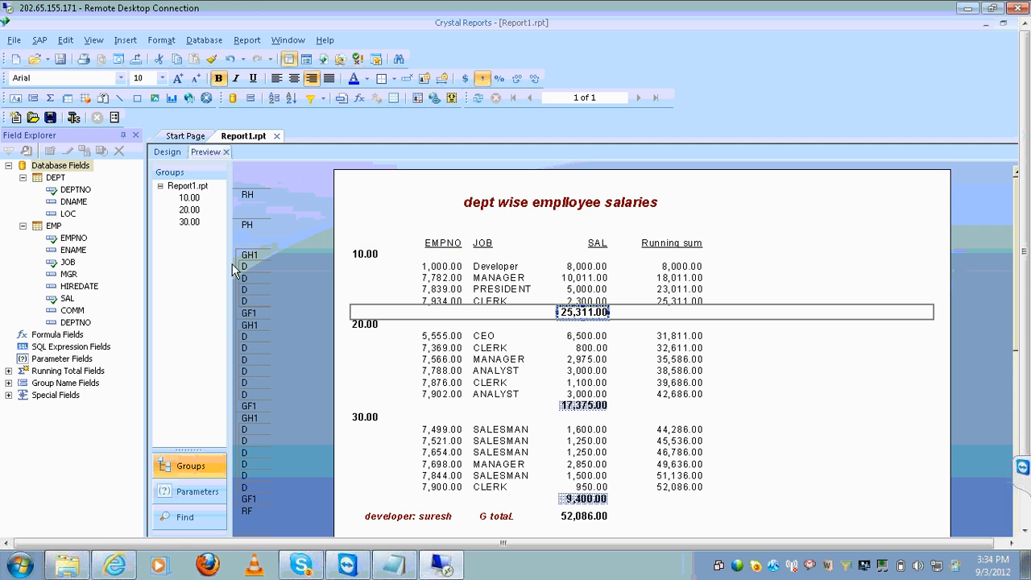
Toggle between Design and Preview to check the subtotals, ending in Design view
left_click(168, 153)
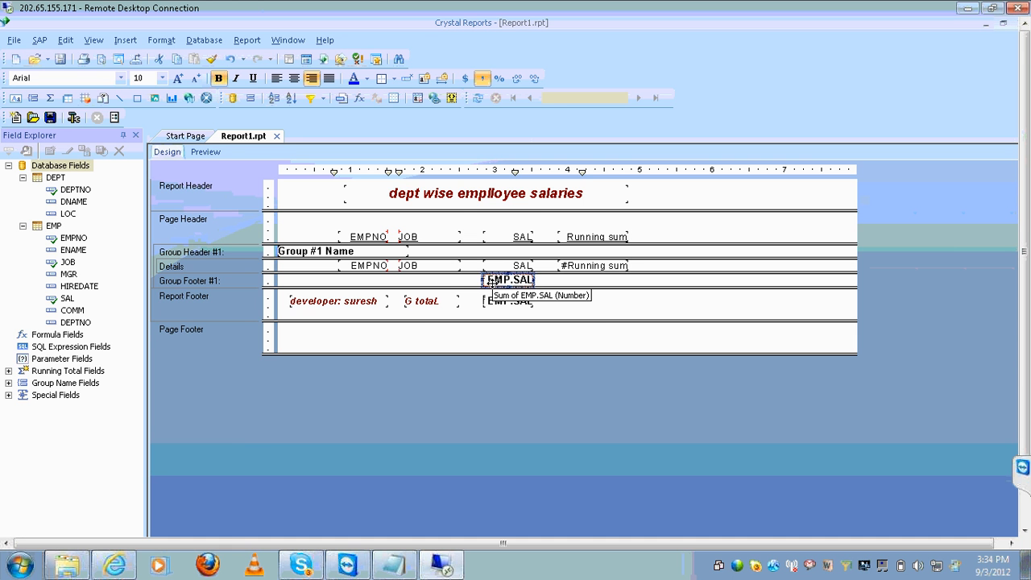
left_click(211, 153)
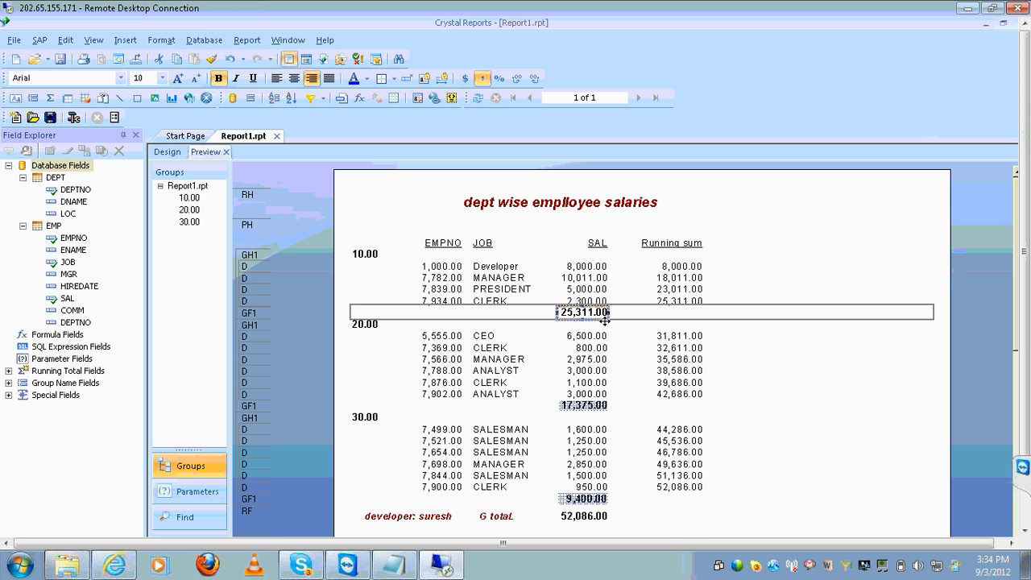
left_click(739, 336)
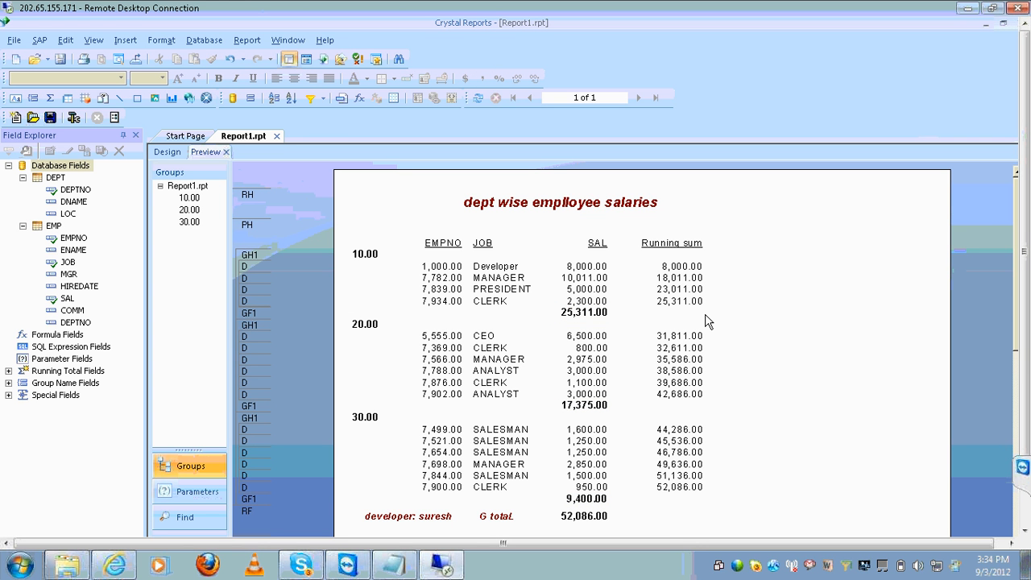
left_click(160, 155)
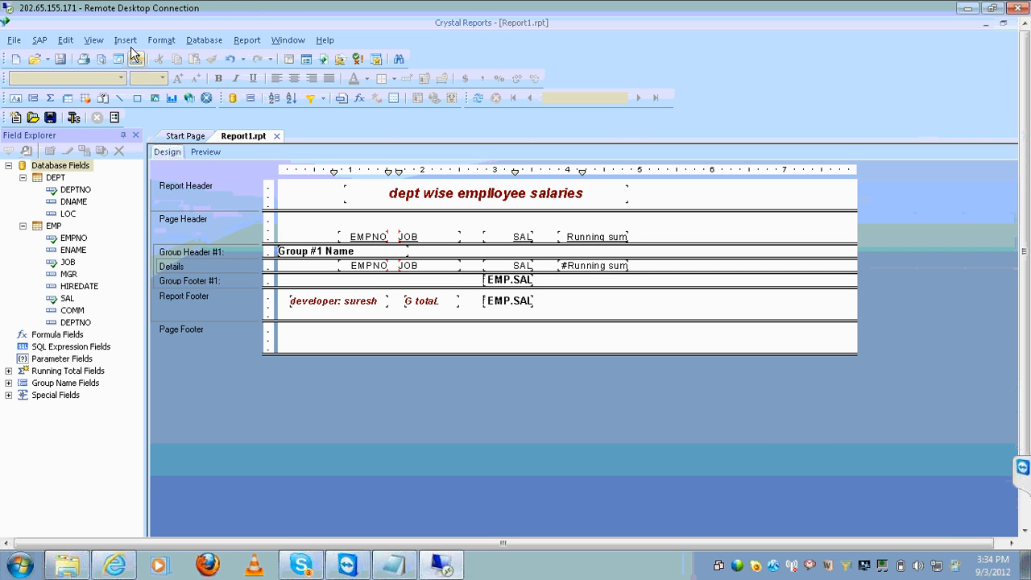
Insert a text object drawn in Group Footer #1 beside the JOB column
left_click(126, 42)
left_click(141, 58)
left_click_drag(402, 278, 453, 283)
Type 'sub total:' into the new Group Footer #1 text object, fixing the typo
left_click(452, 278)
left_click(427, 278)
left_click(427, 278)
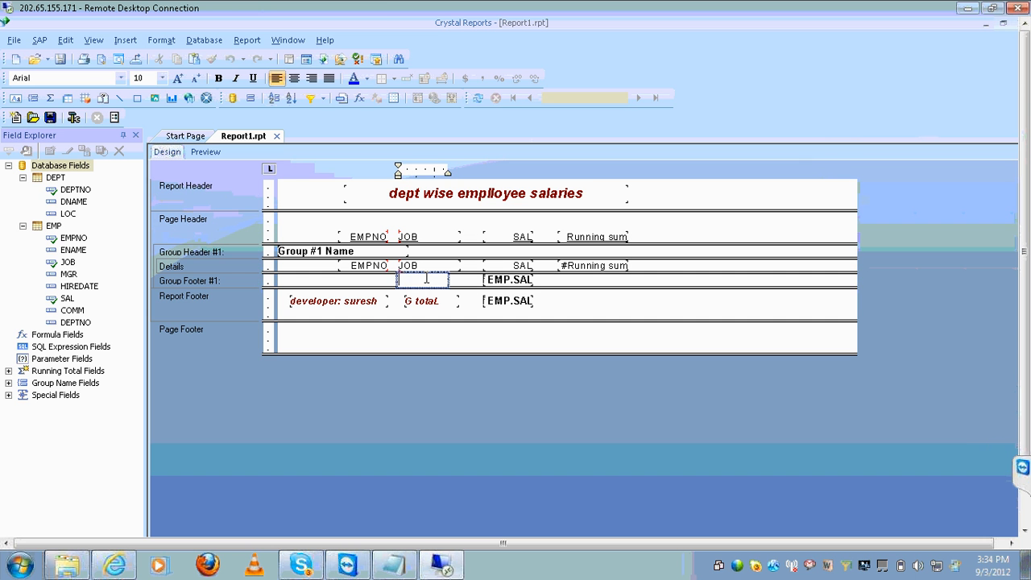
type("sub tao")
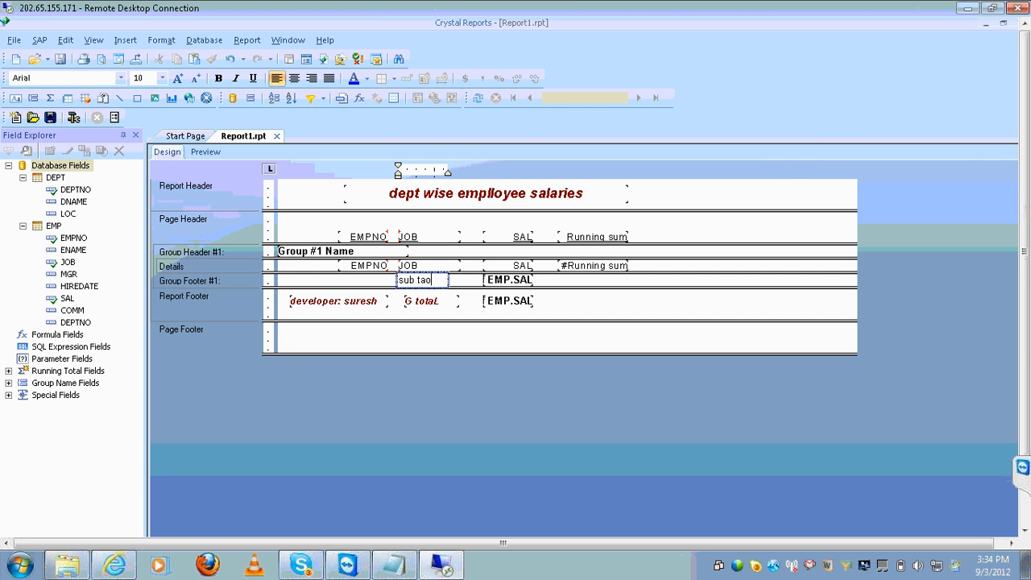
key("BackSpace")
key("BackSpace")
type("otal:")
left_click(425, 313)
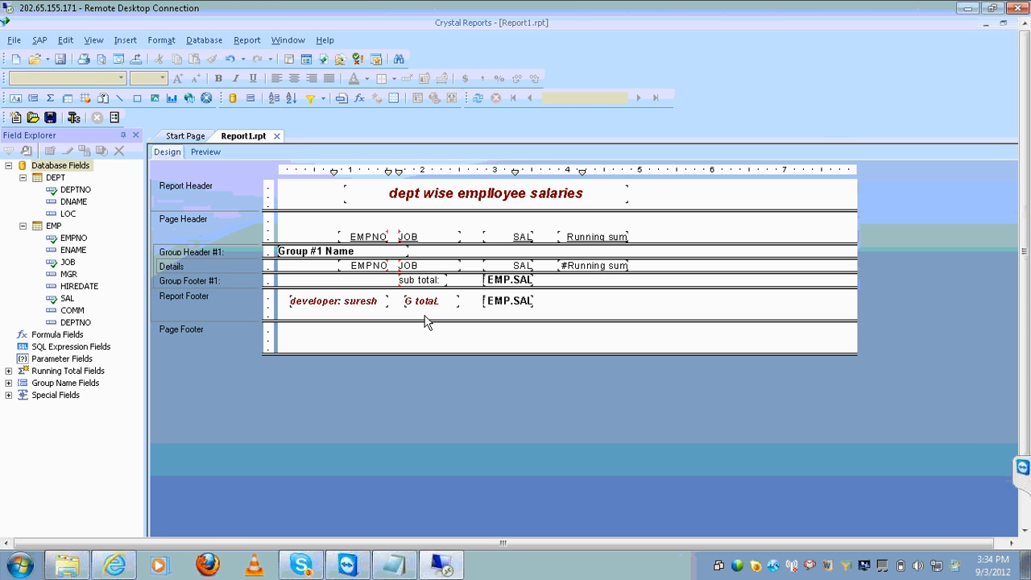
Make the 'sub total:' label bold and italic, then preview the report
left_click(424, 281)
key("ctrl+b")
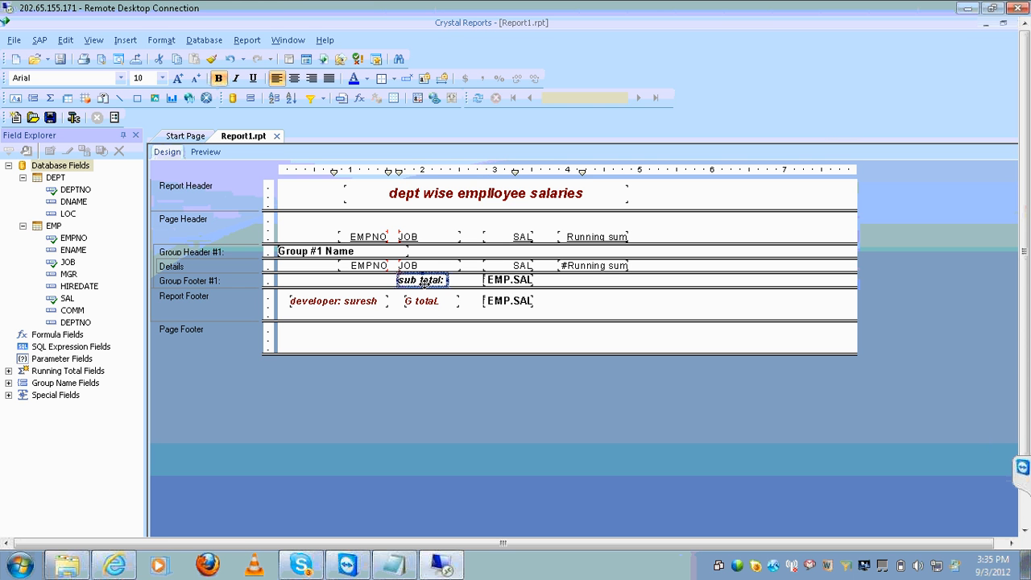
key("ctrl+i")
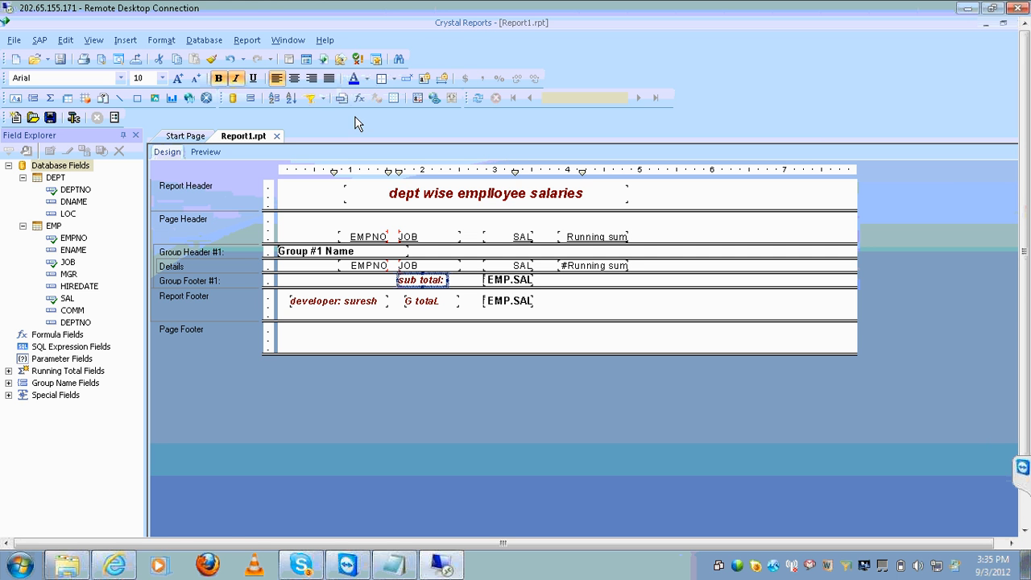
left_click(206, 151)
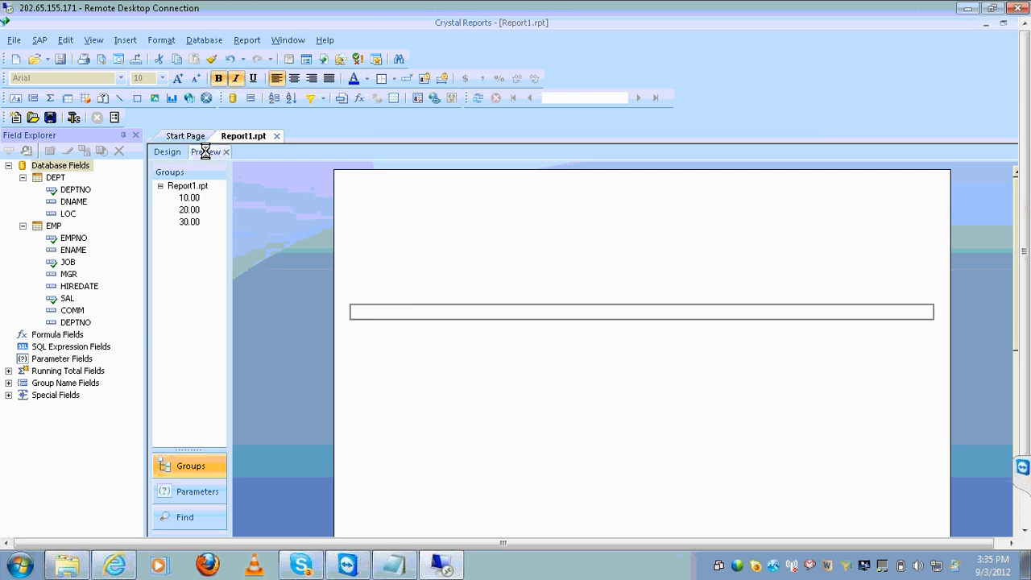
left_click(830, 369)
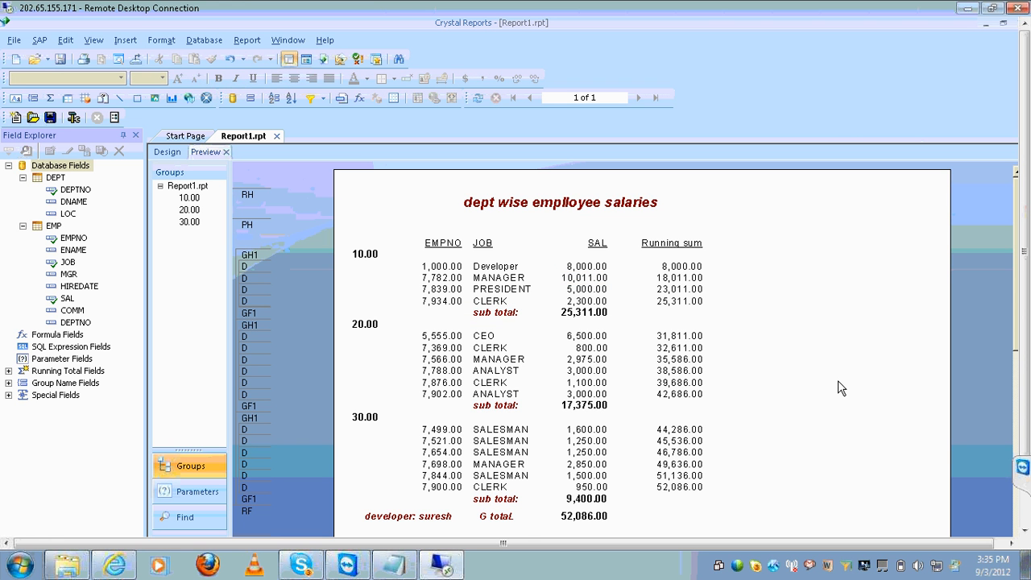
In Notepad, add 'display the subtotal each level' under the year grouping note and select it
mouse_move(394, 564)
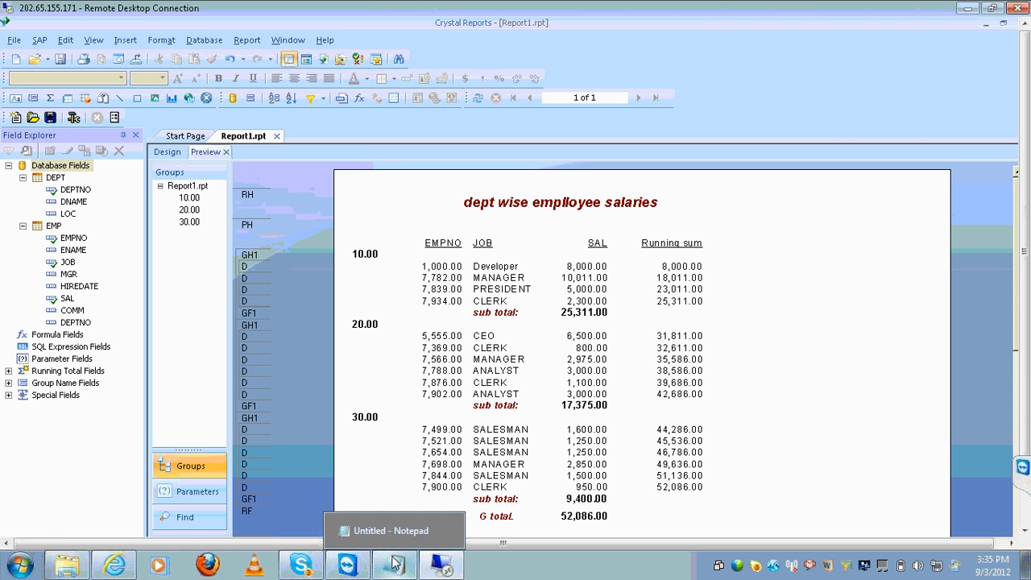
left_click(398, 537)
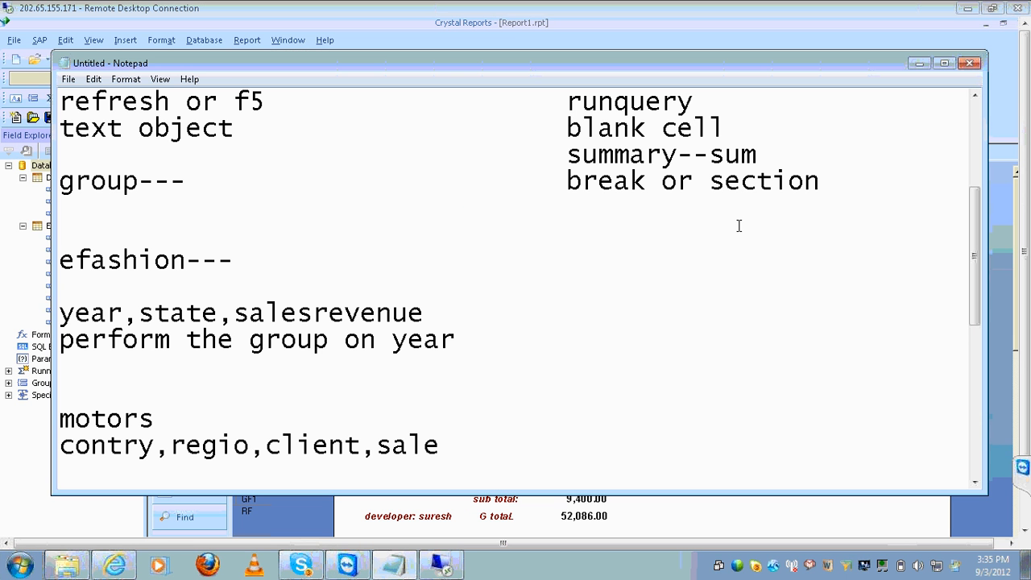
left_click(463, 415)
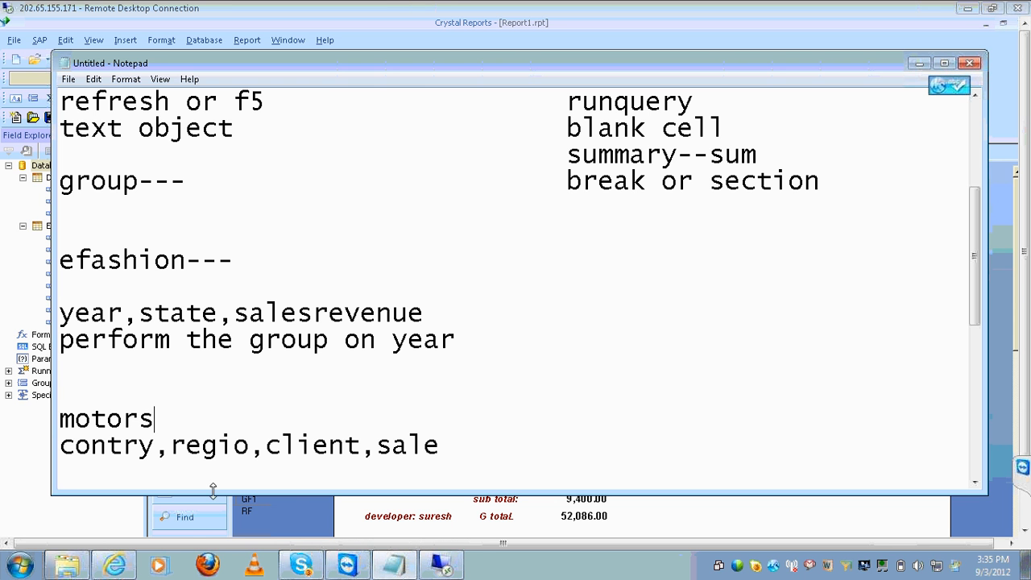
left_click(137, 372)
type("dispaly")
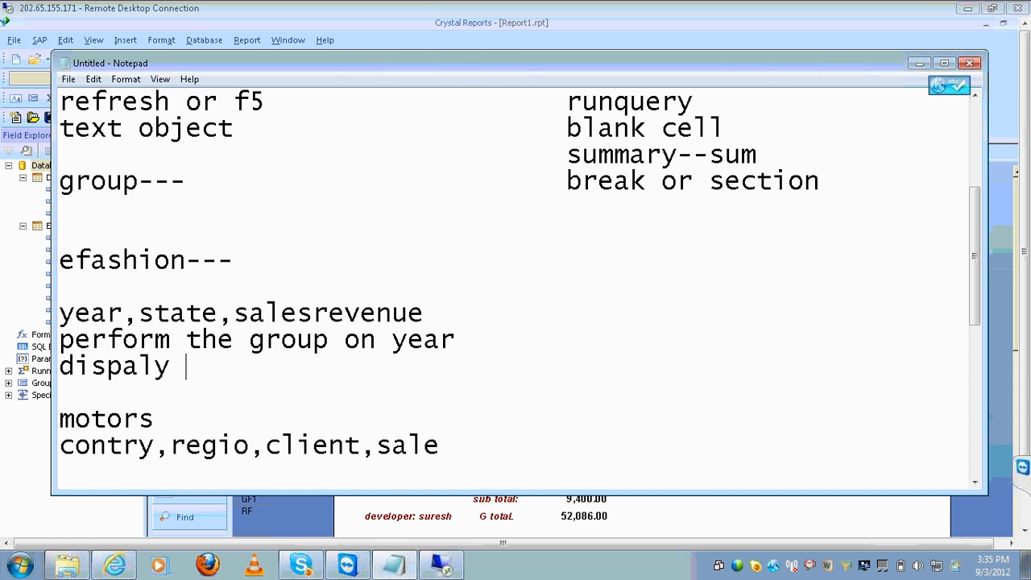
key("BackSpace")
key("BackSpace")
key("BackSpace")
key("BackSpace")
type("lay")
type("th")
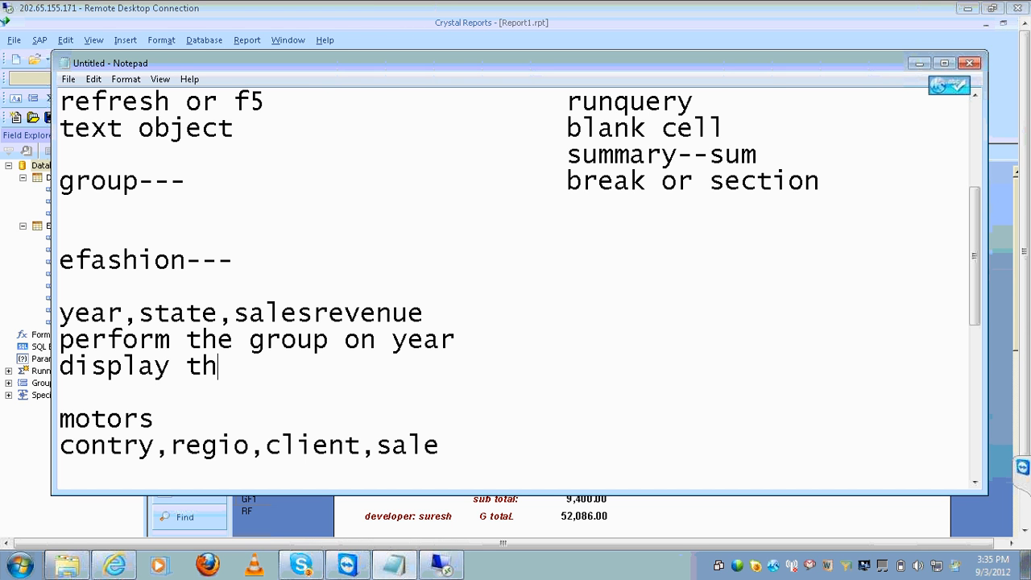
type("e subtotal each level")
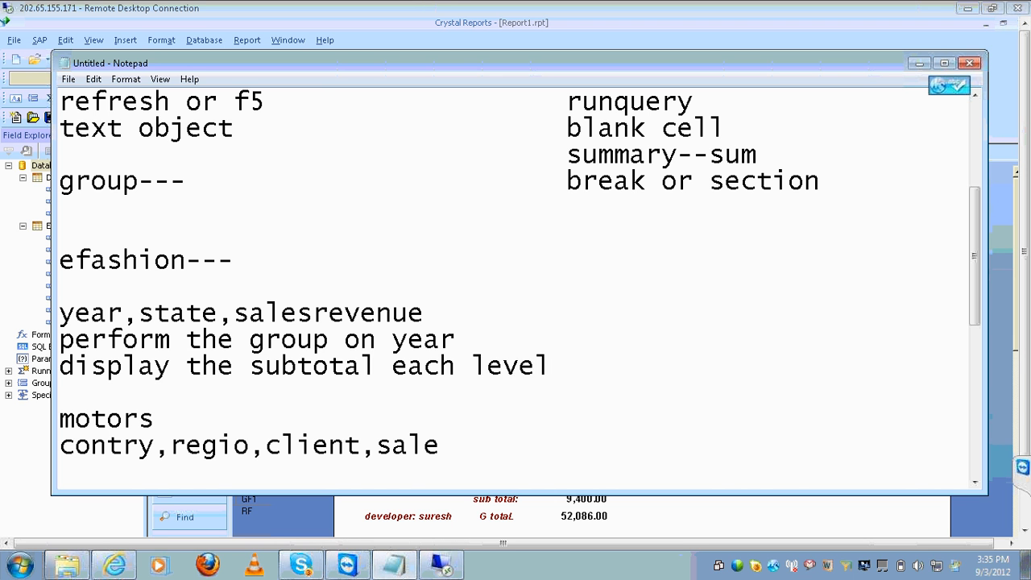
key("shift+Home")
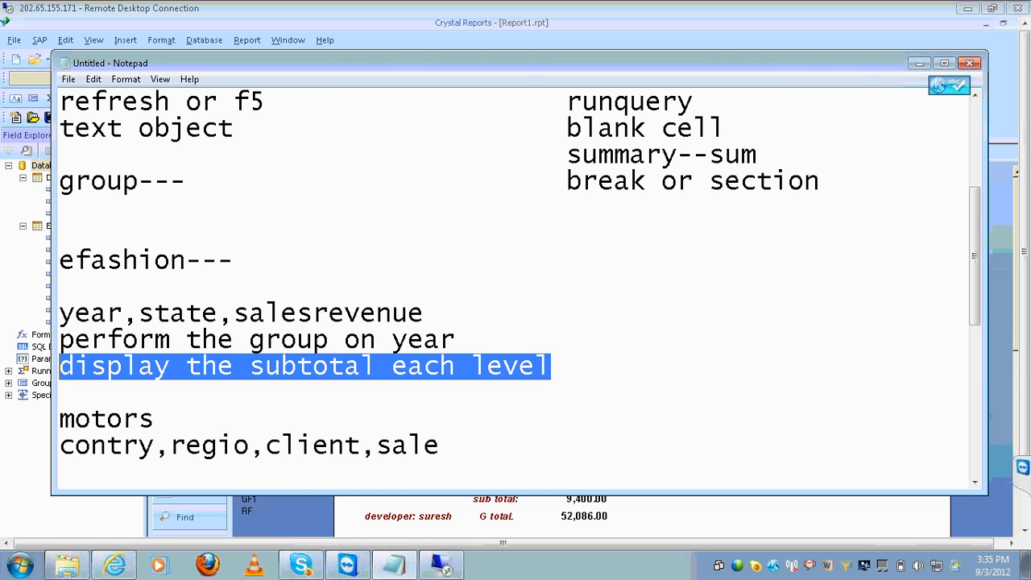
Insert a new line below the details line and type the author's name
key("Down")
key("Down")
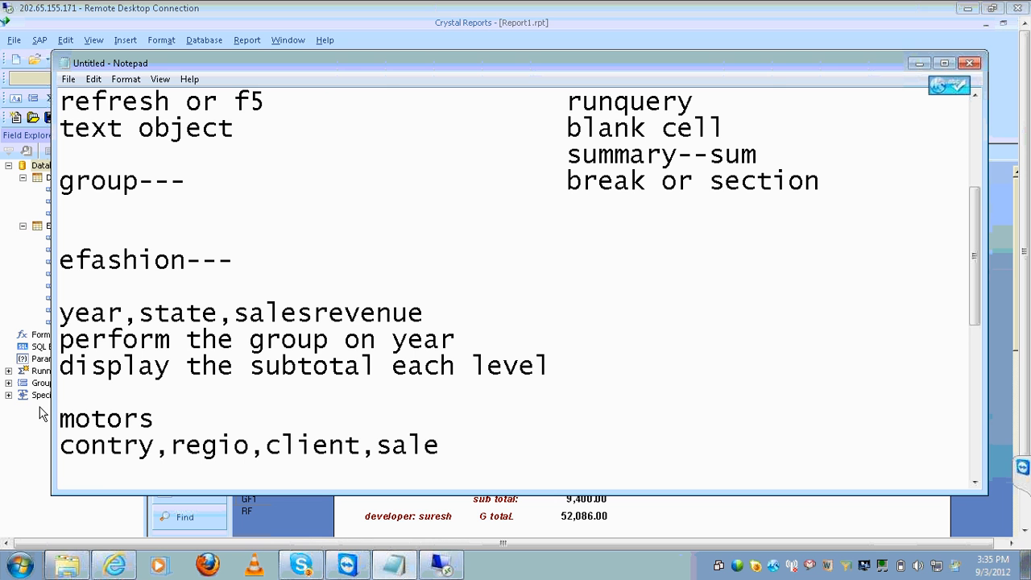
key("Down")
key("Down")
key("Down")
key("Down")
key("Down")
key("Down")
key("Down")
key("Down")
key("Down")
key("Down")
key("Down")
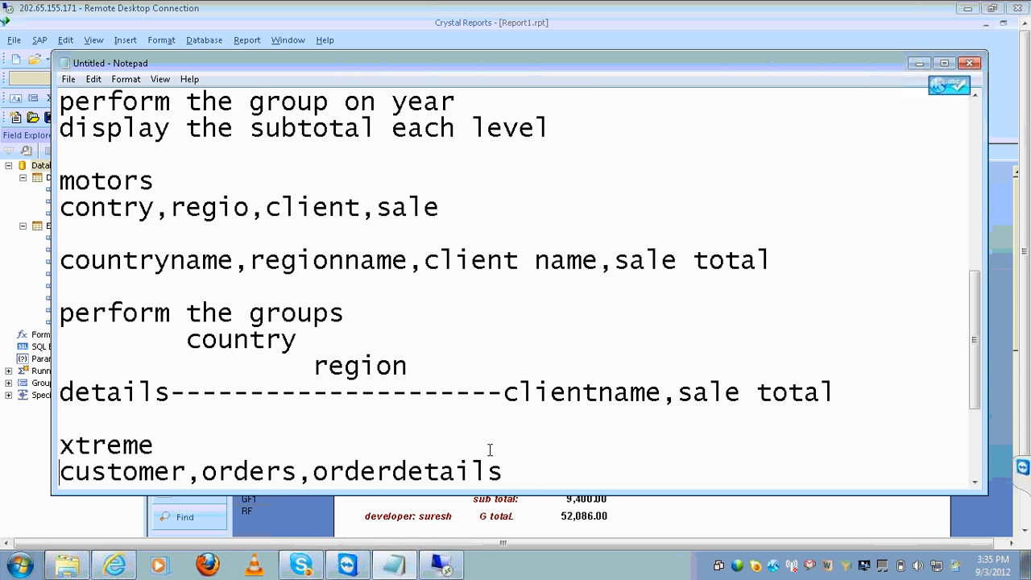
key("Up")
key("Up")
key("Up")
key("Up")
key("Down")
key("Down")
key("Return")
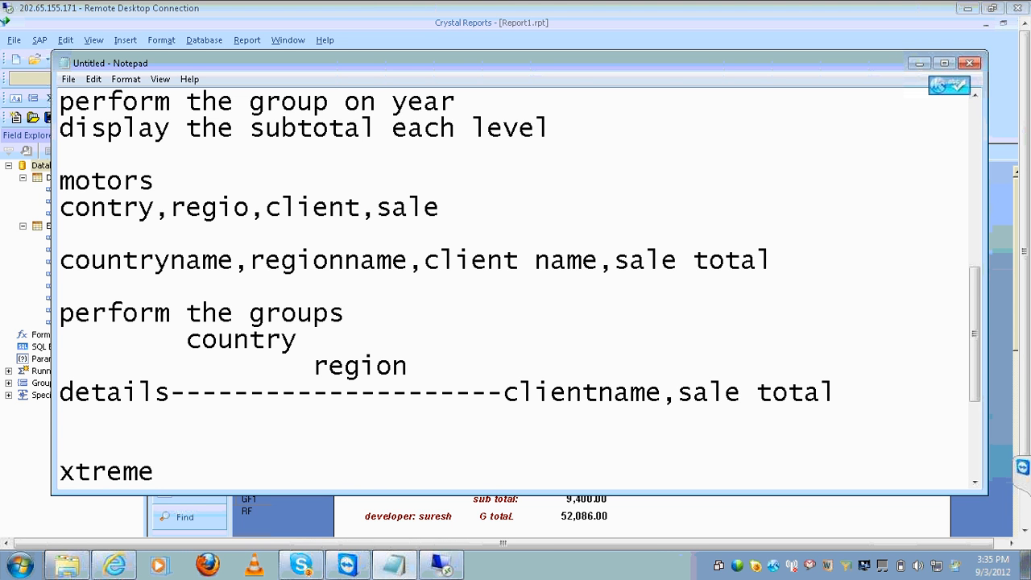
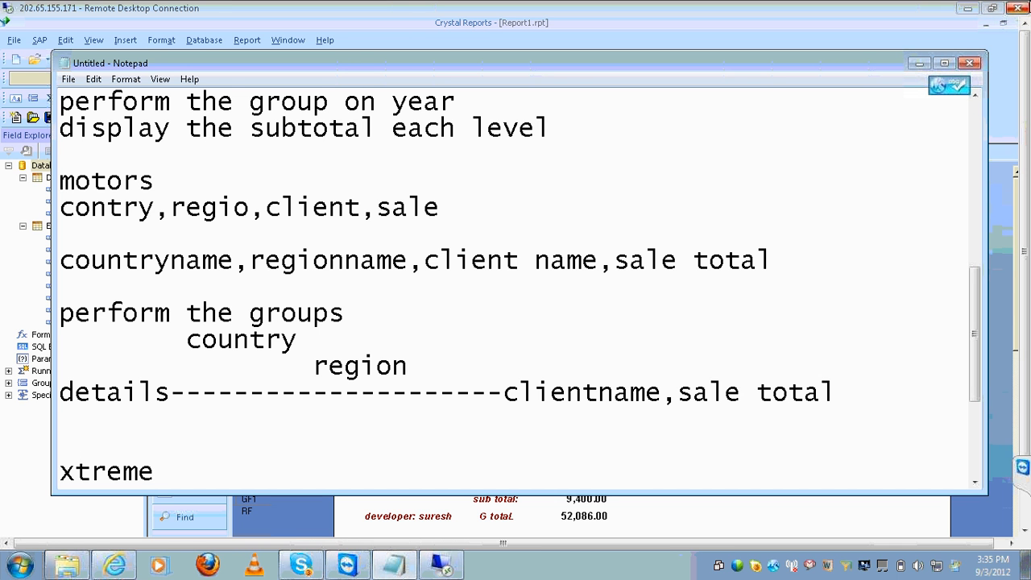
Paste the 'display the subtotal each level' line under the motors details
left_click(976, 95)
left_click(976, 95)
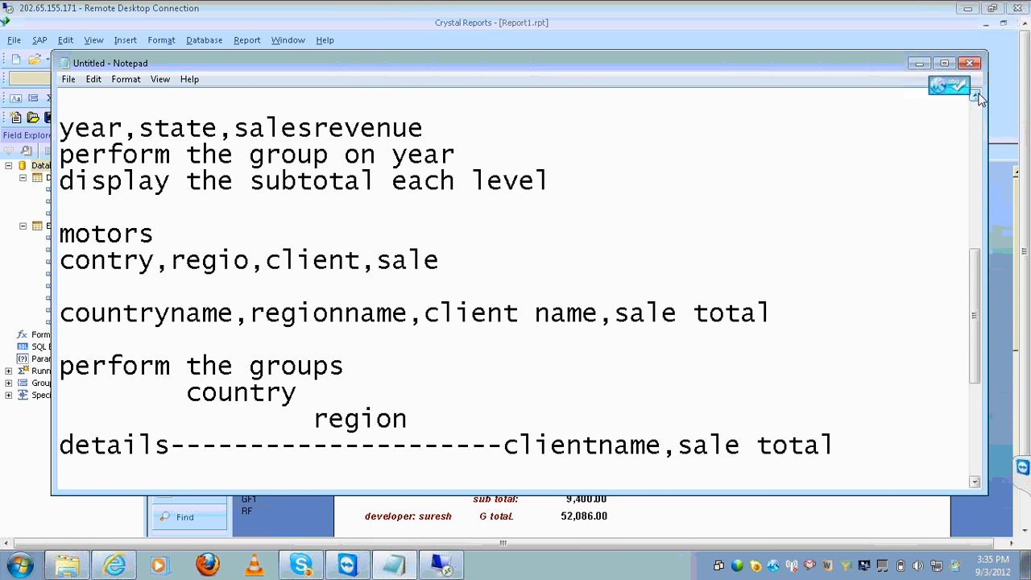
left_click(976, 95)
left_click(586, 200)
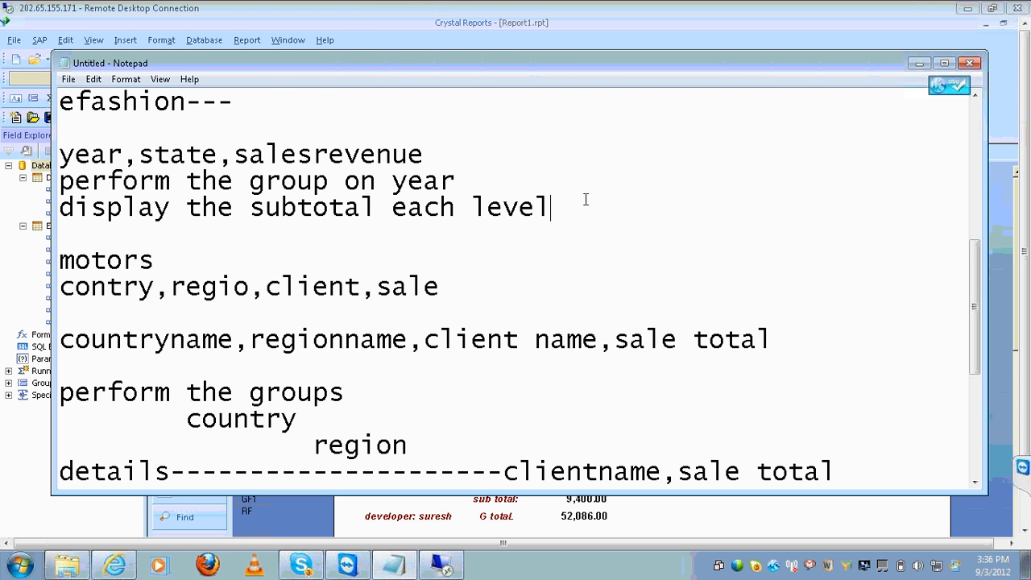
key("shift+Home")
key("ctrl+c")
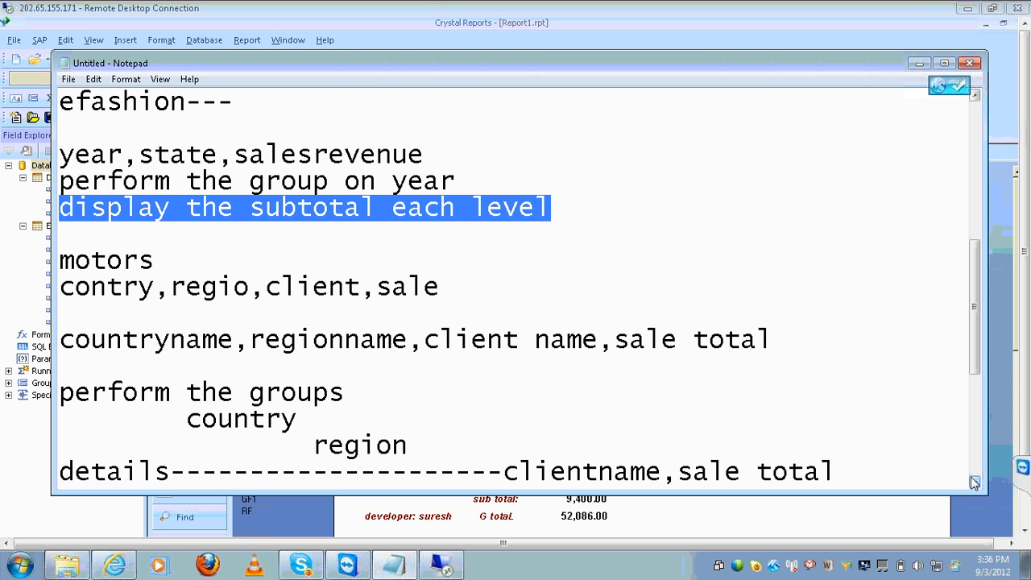
scroll(974, 482, "down", 2)
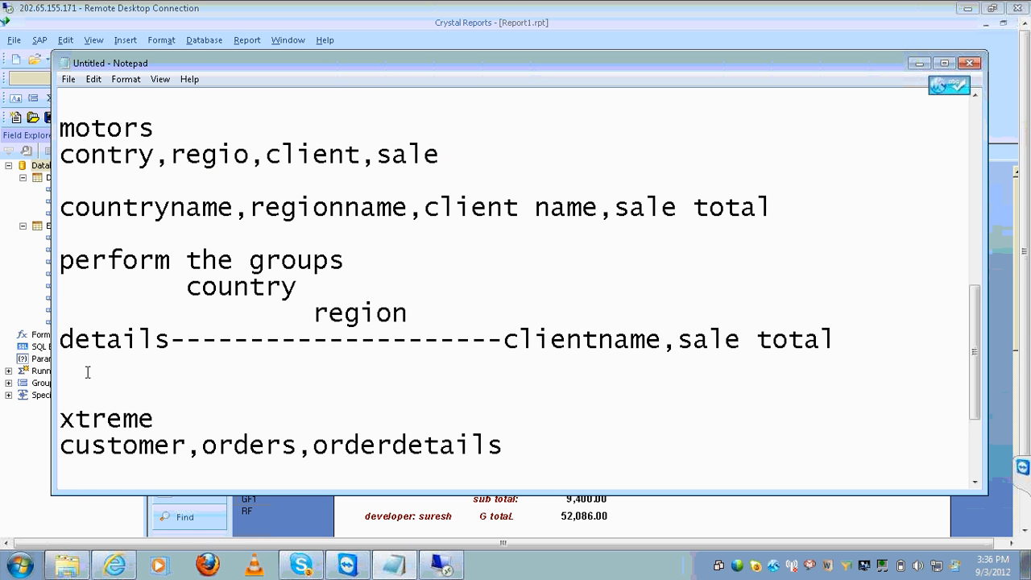
key("ctrl+v")
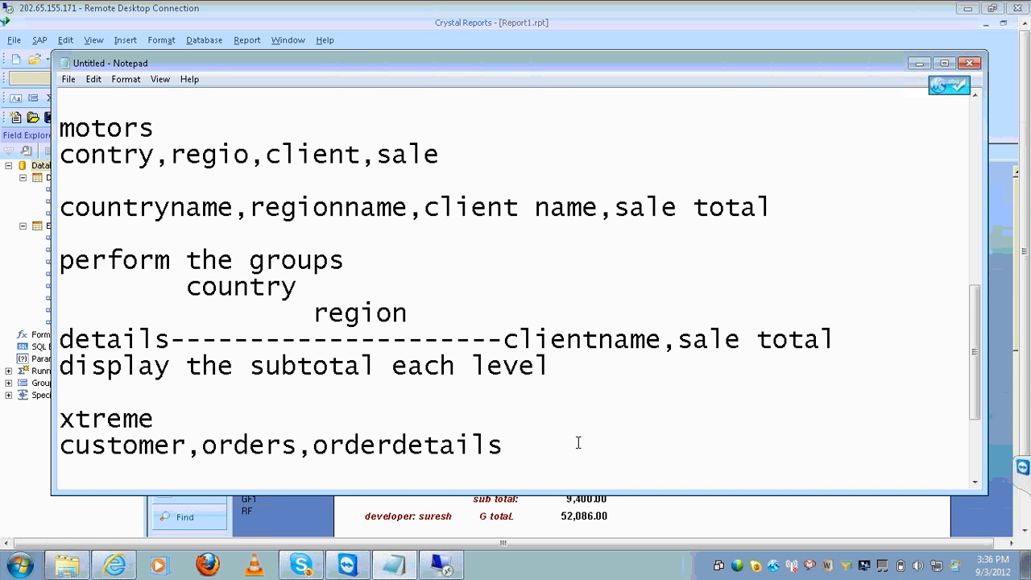
Add xtreme notes 'customern name,order date,order amount' and 'perform the group on order date or customer', plus the subtotal line
key("Return")
key("Return")
type("customern name,order date,order amount")
key("Return")
key("Return")
type("perform the group on order date or customer")
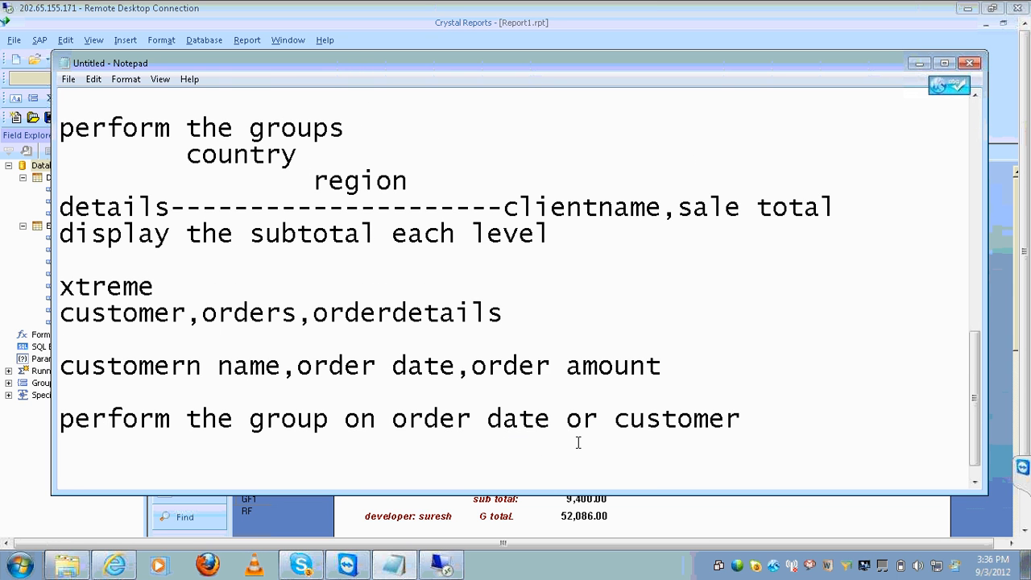
key("Return")
key("Return")
key("ctrl+v")
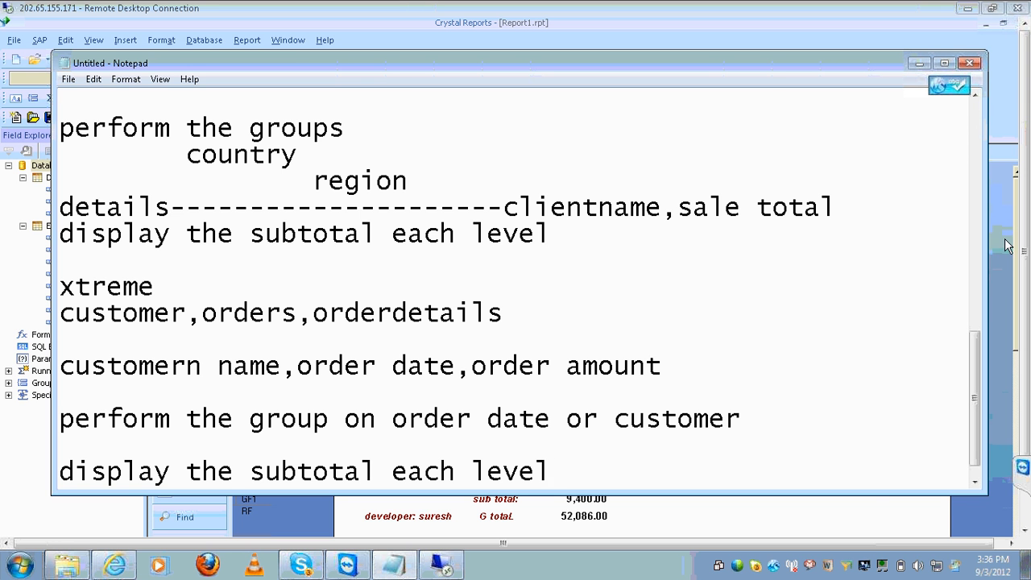
left_click(858, 506)
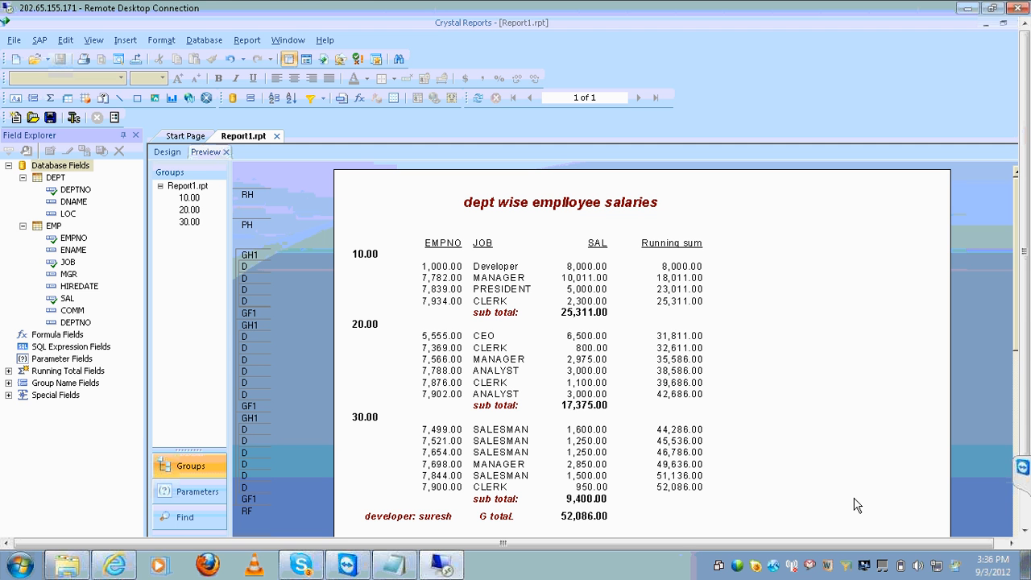
Close Notepad from its taskbar menu and choose to save the notes
right_click(403, 566)
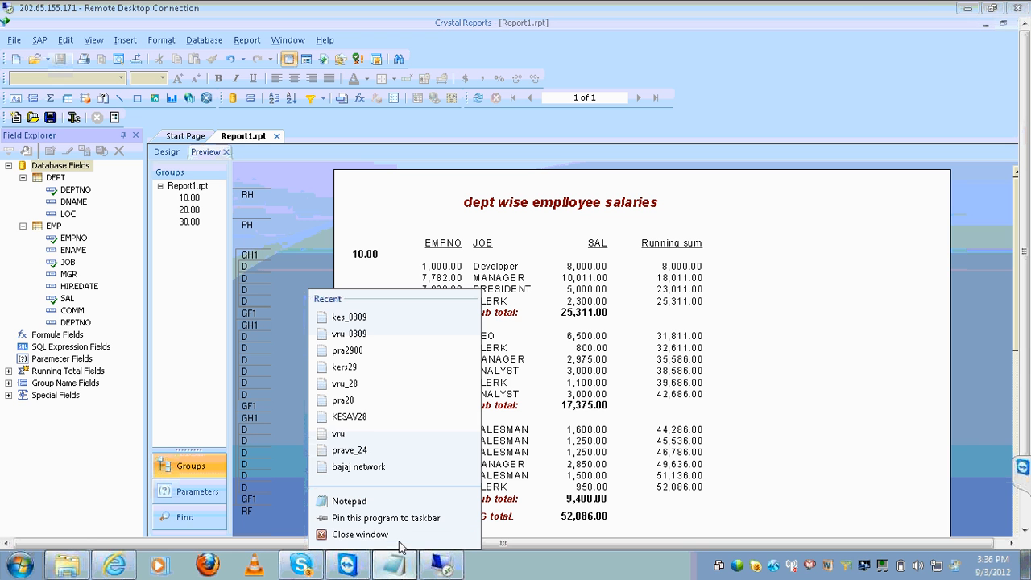
right_click(347, 568)
right_click(345, 569)
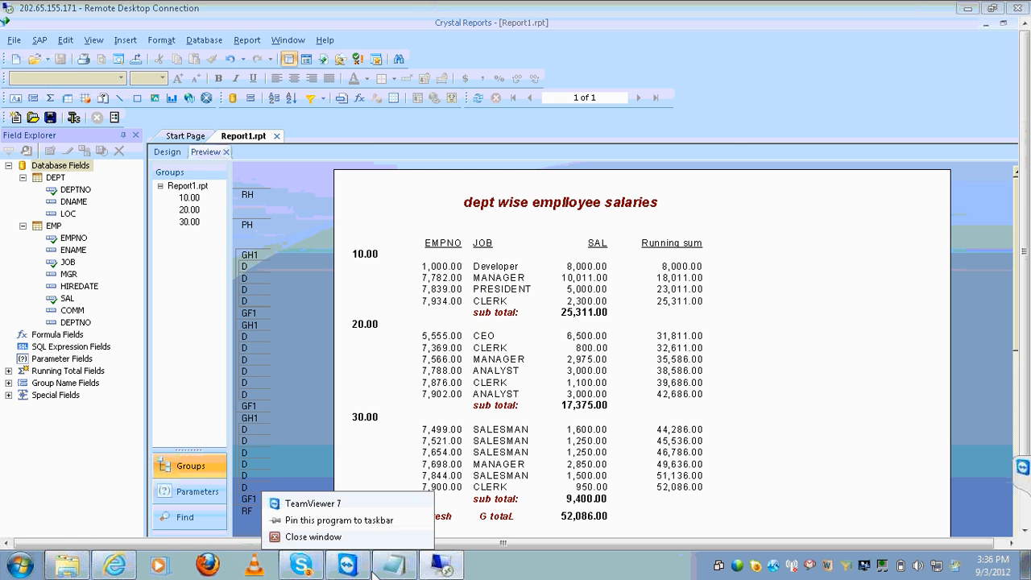
right_click(380, 574)
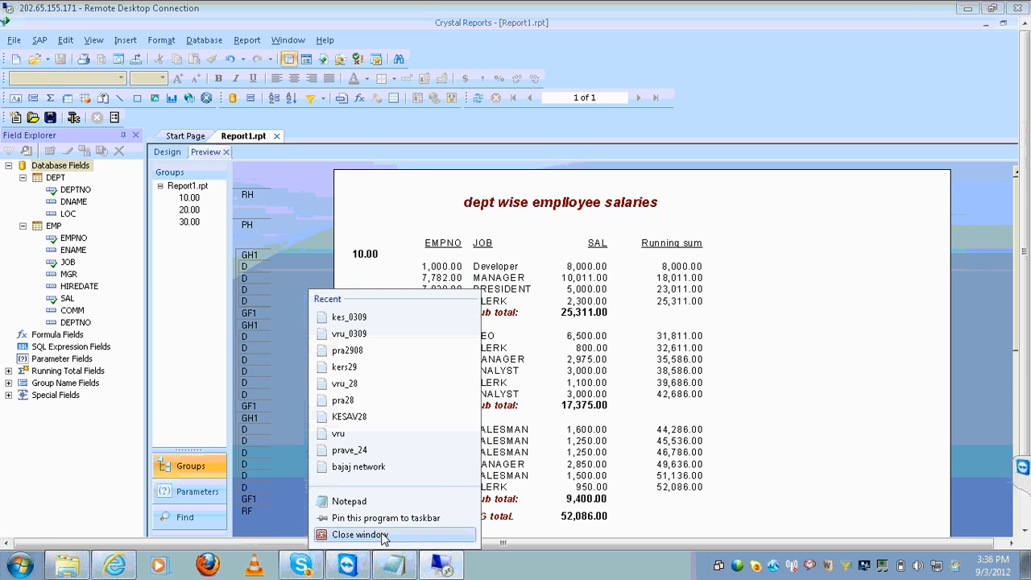
left_click(359, 535)
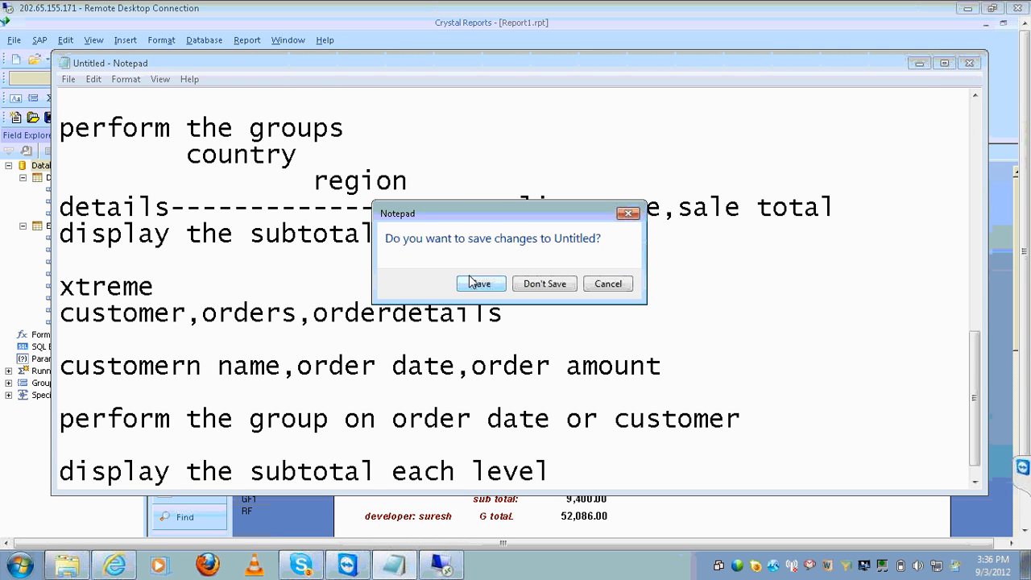
left_click(475, 283)
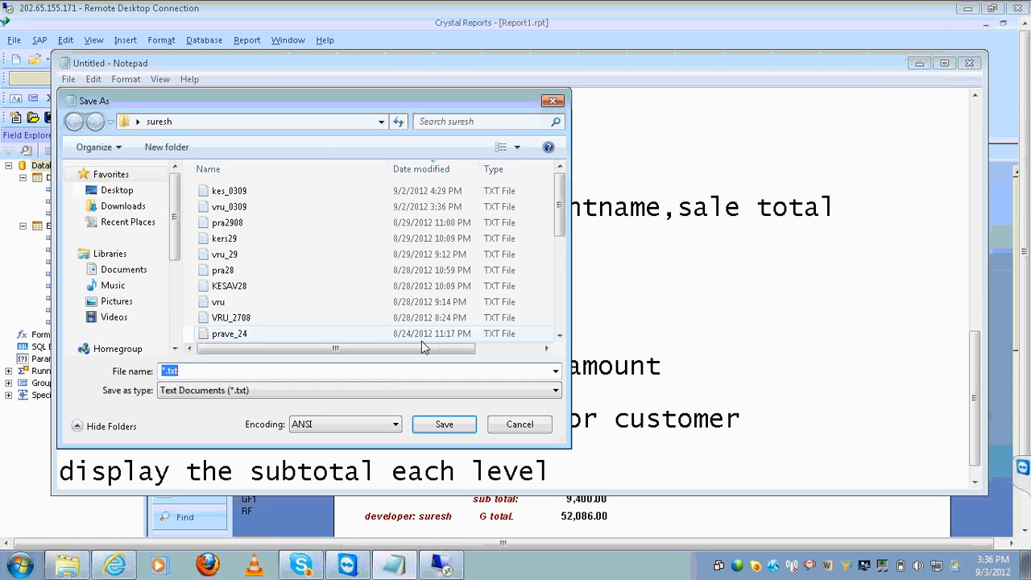
Close TeamViewer from the taskbar, focus Crystal Reports, and minimize the WebEx meeting window
left_click(359, 567)
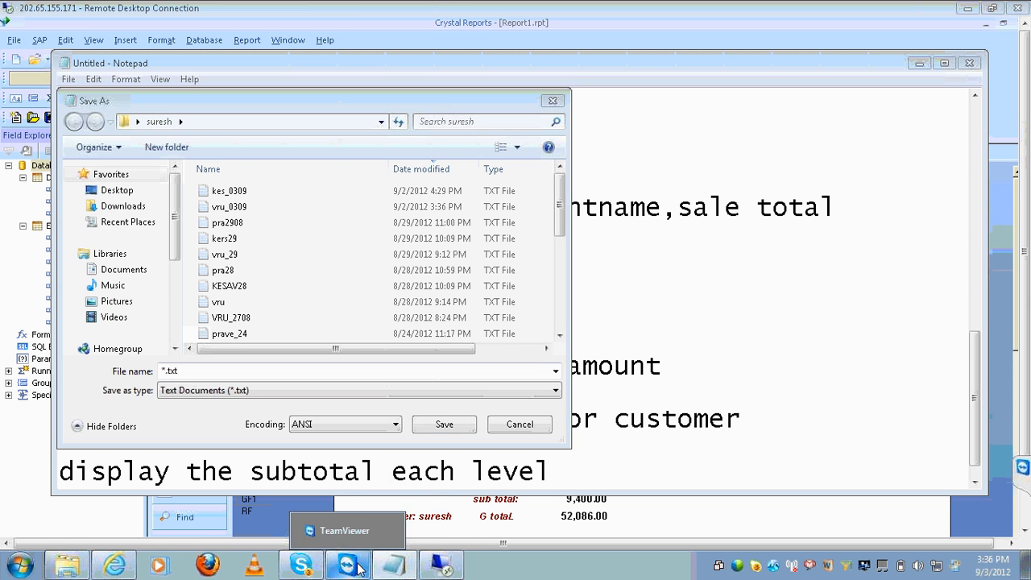
right_click(359, 567)
left_click(338, 548)
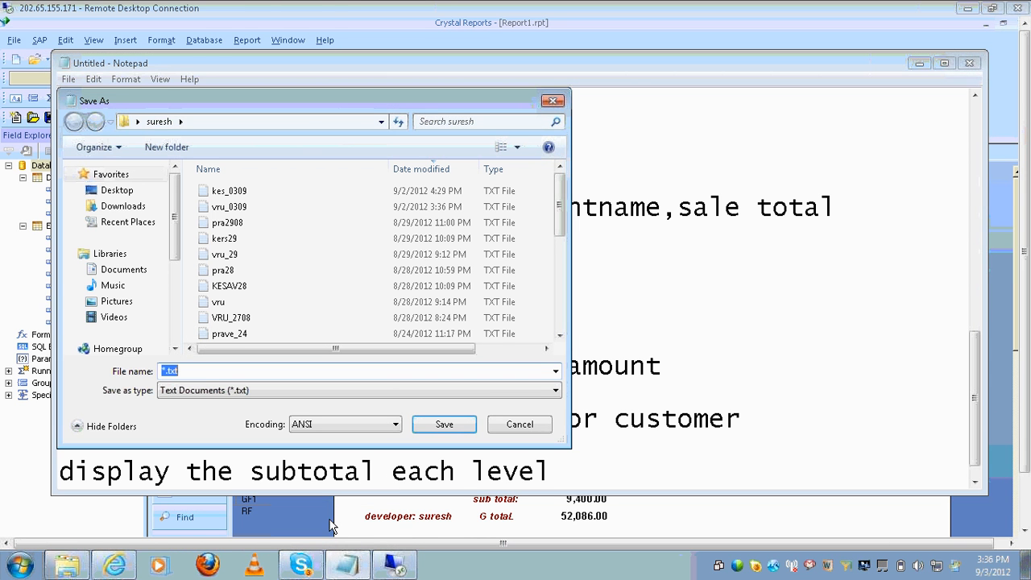
left_click(298, 25)
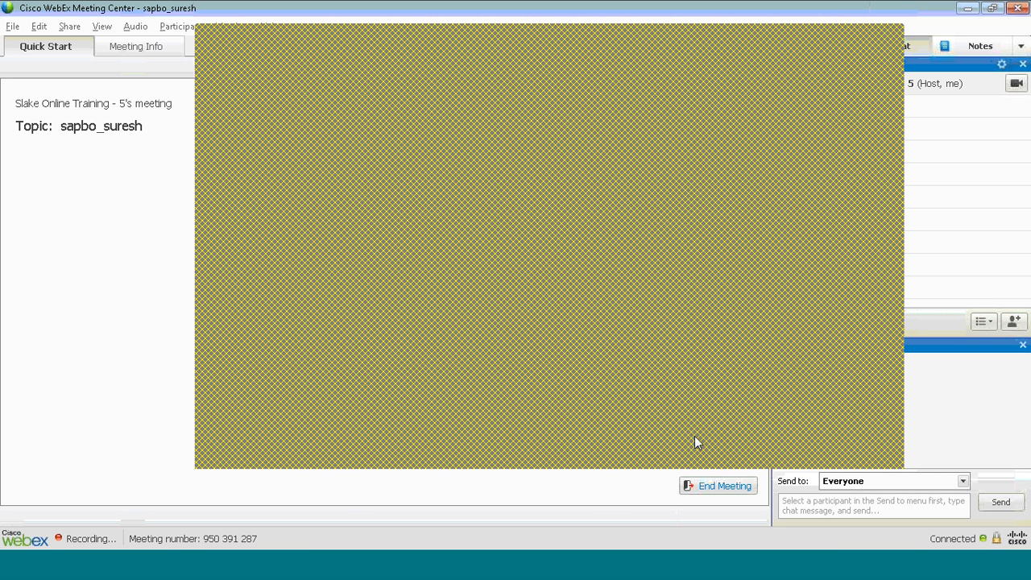
left_click(966, 8)
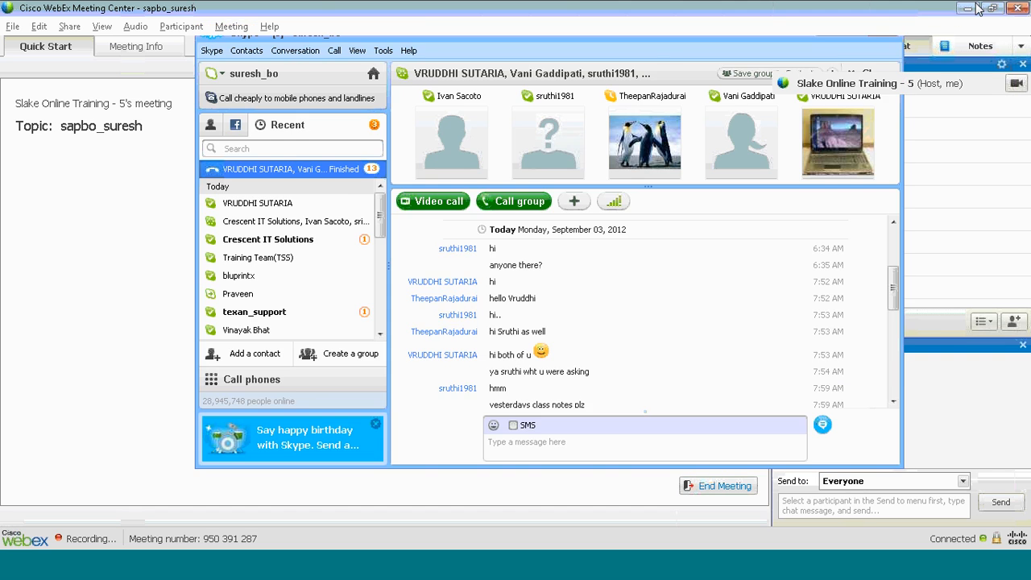